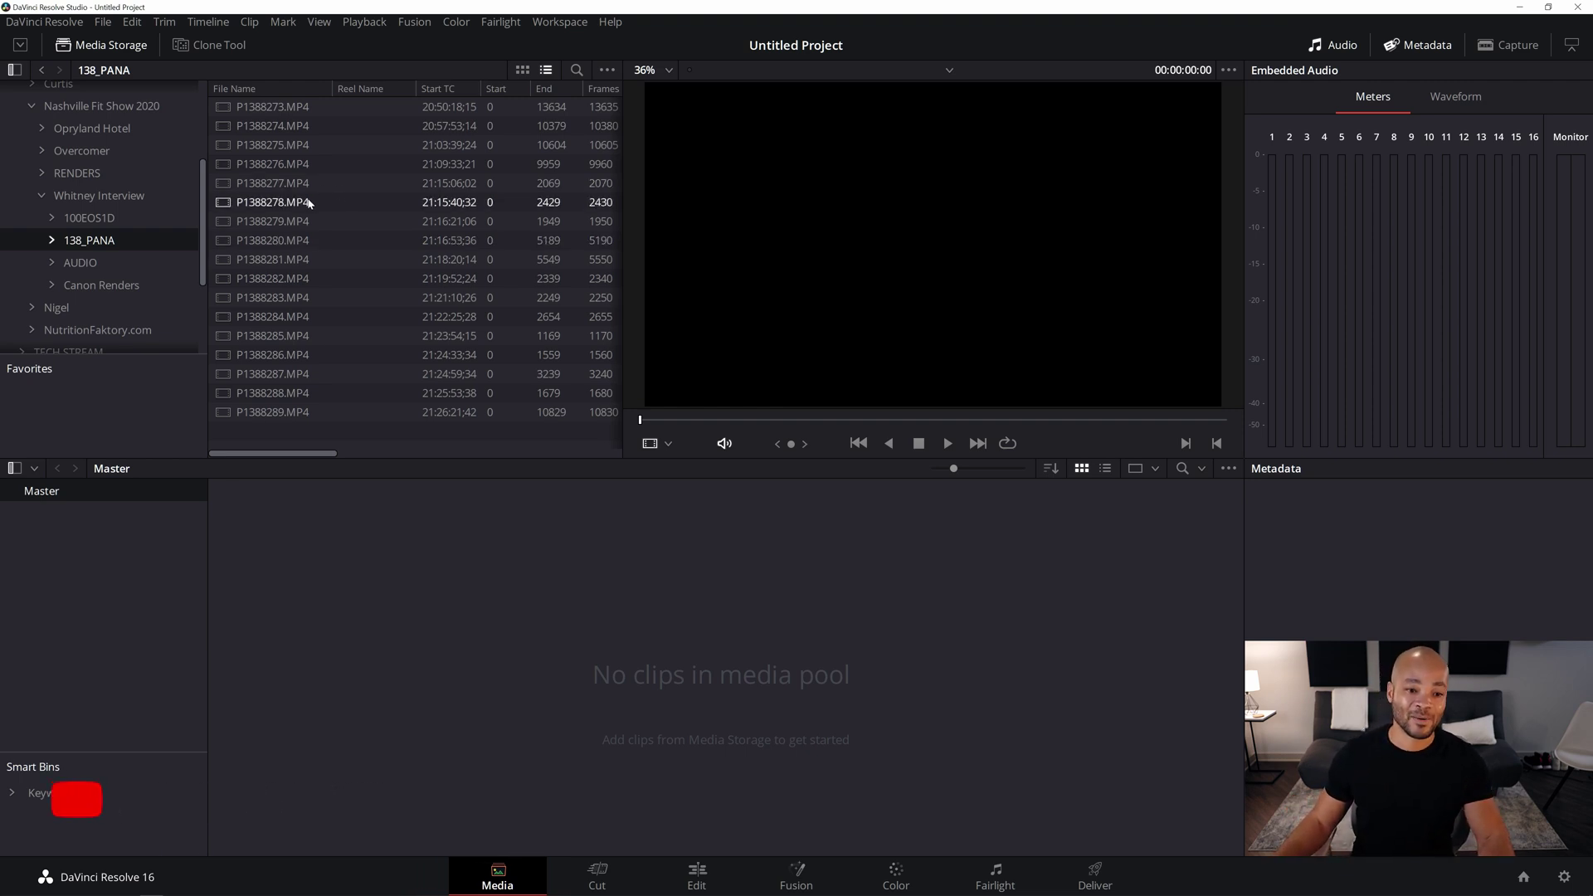
Add P1388276.MP4 from 138_PANA, BD8I7261.MP4 from 100EOS1D and TASCAM_0019.wav from AUDIO to the media pool
drag(274, 163, 381, 647)
click(951, 511)
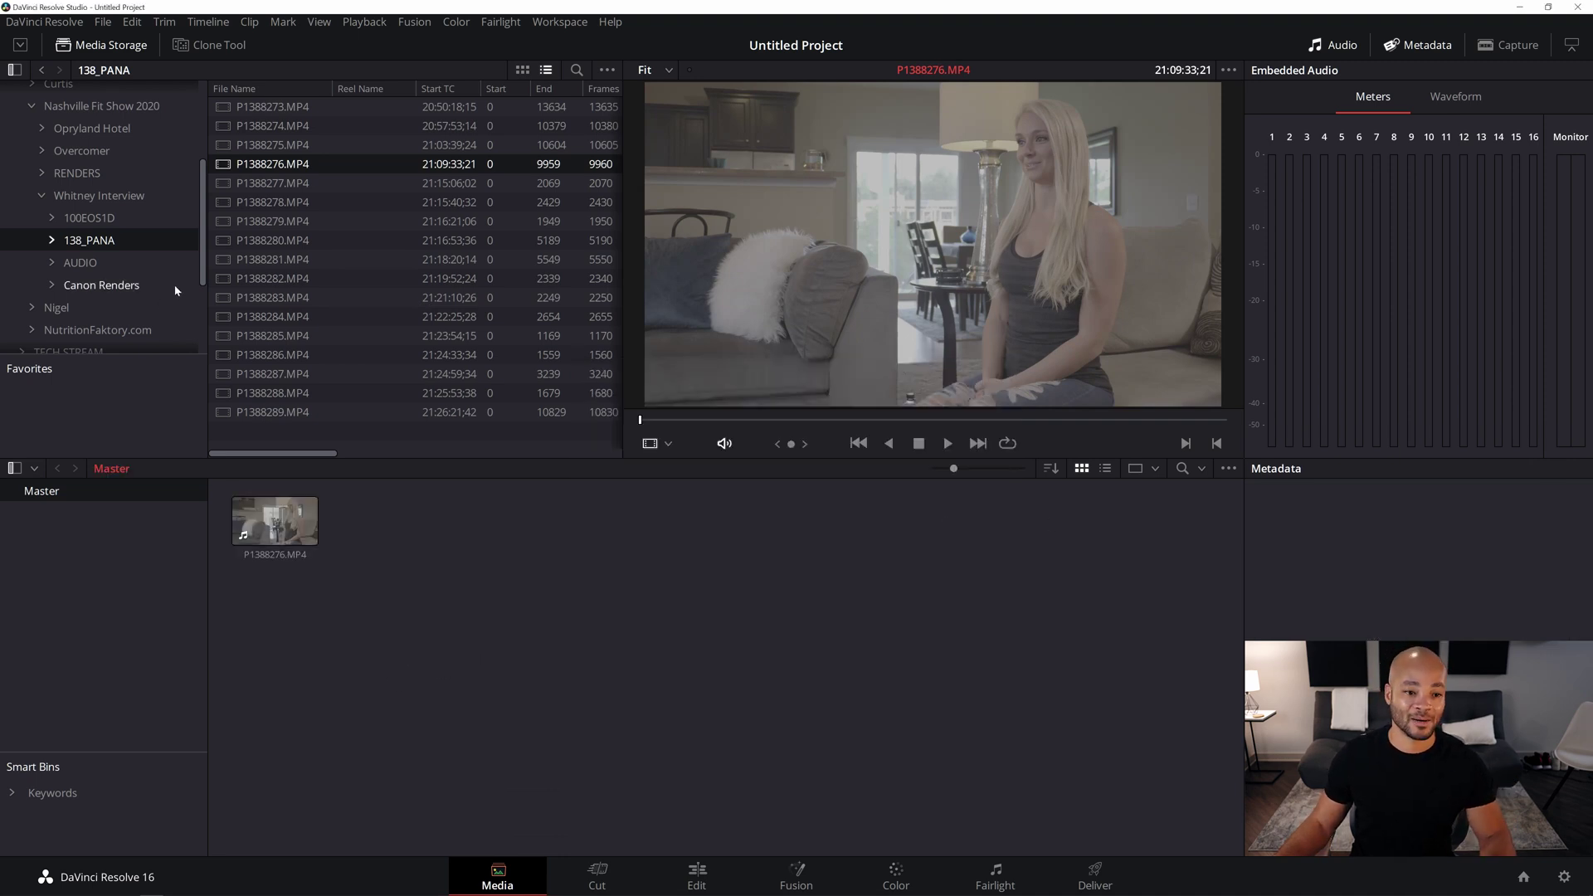
click(98, 218)
drag(282, 164, 510, 555)
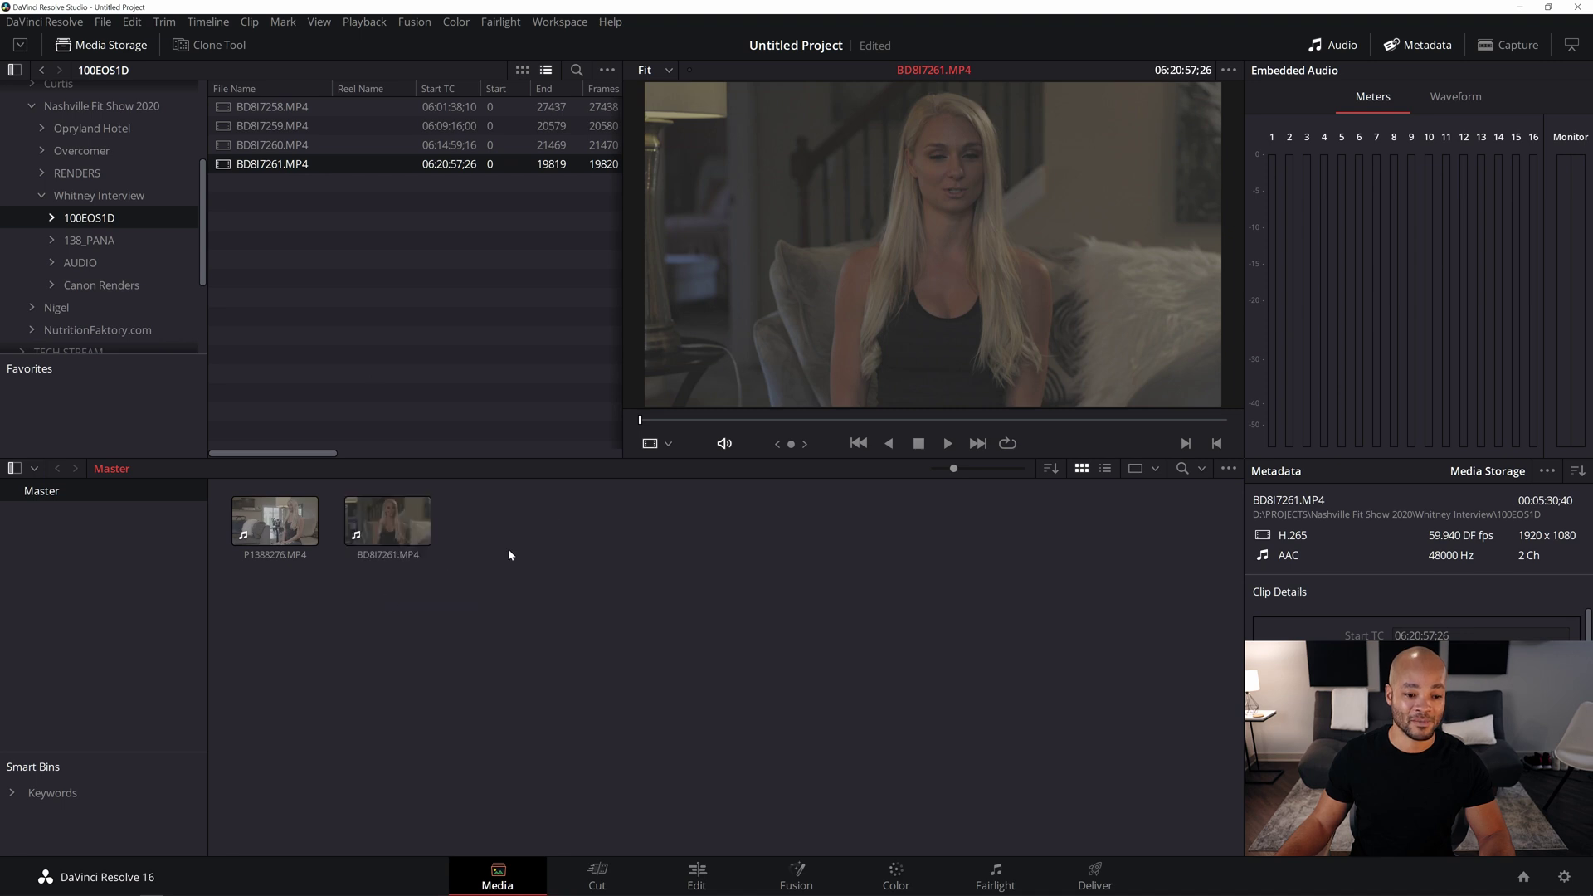
click(91, 266)
drag(302, 164, 514, 573)
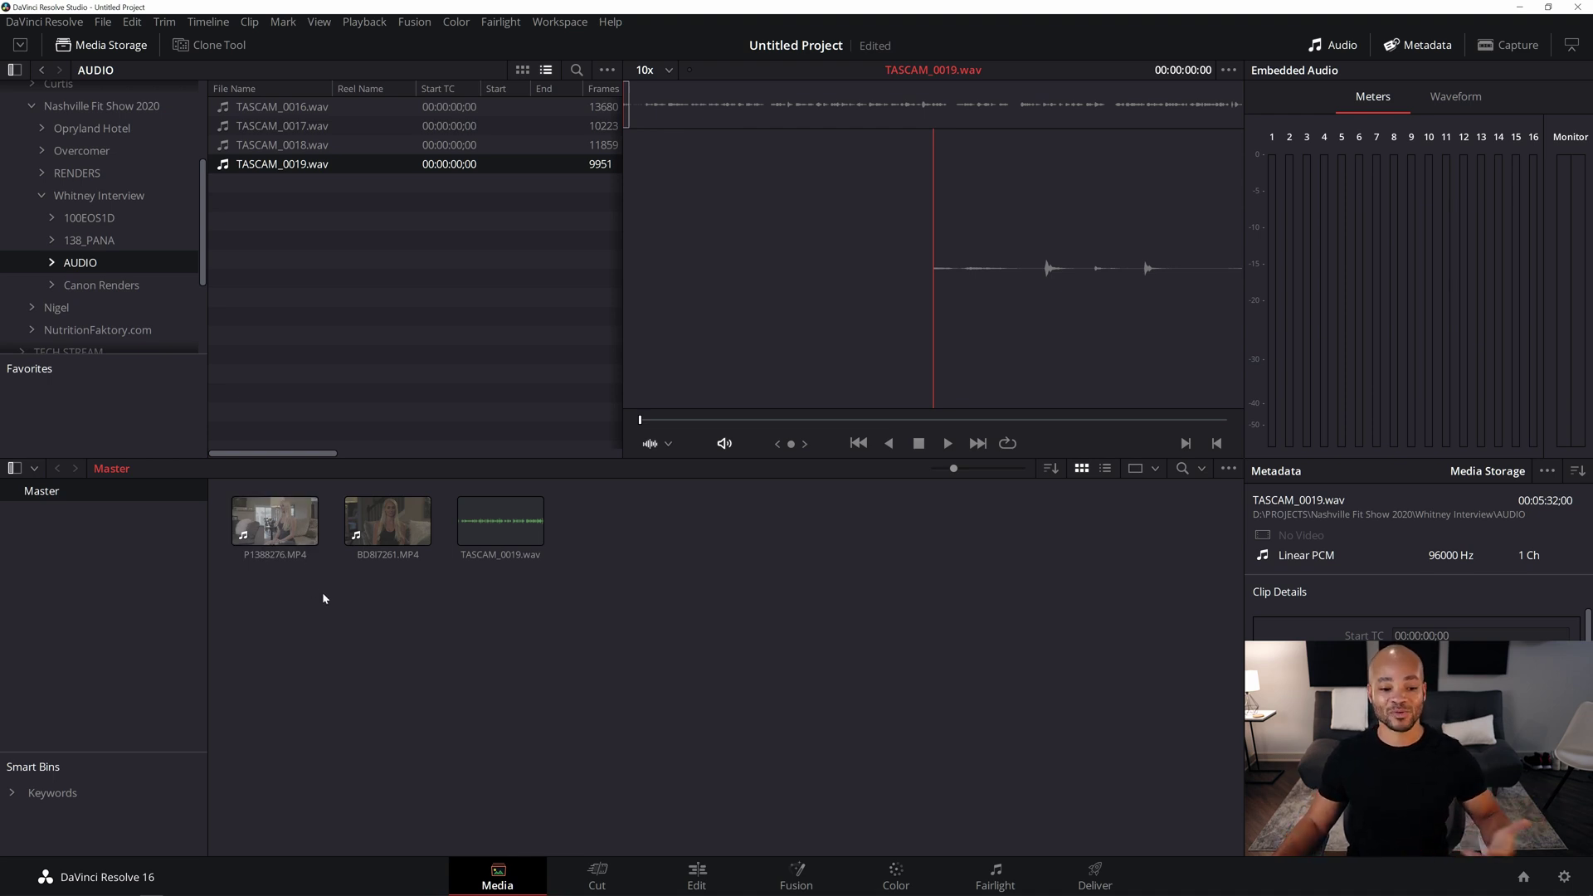
Start a new multicam clip from the three media pool clips and name it with the interviewee's first name plus "Interview Multicam"
drag(248, 609, 535, 531)
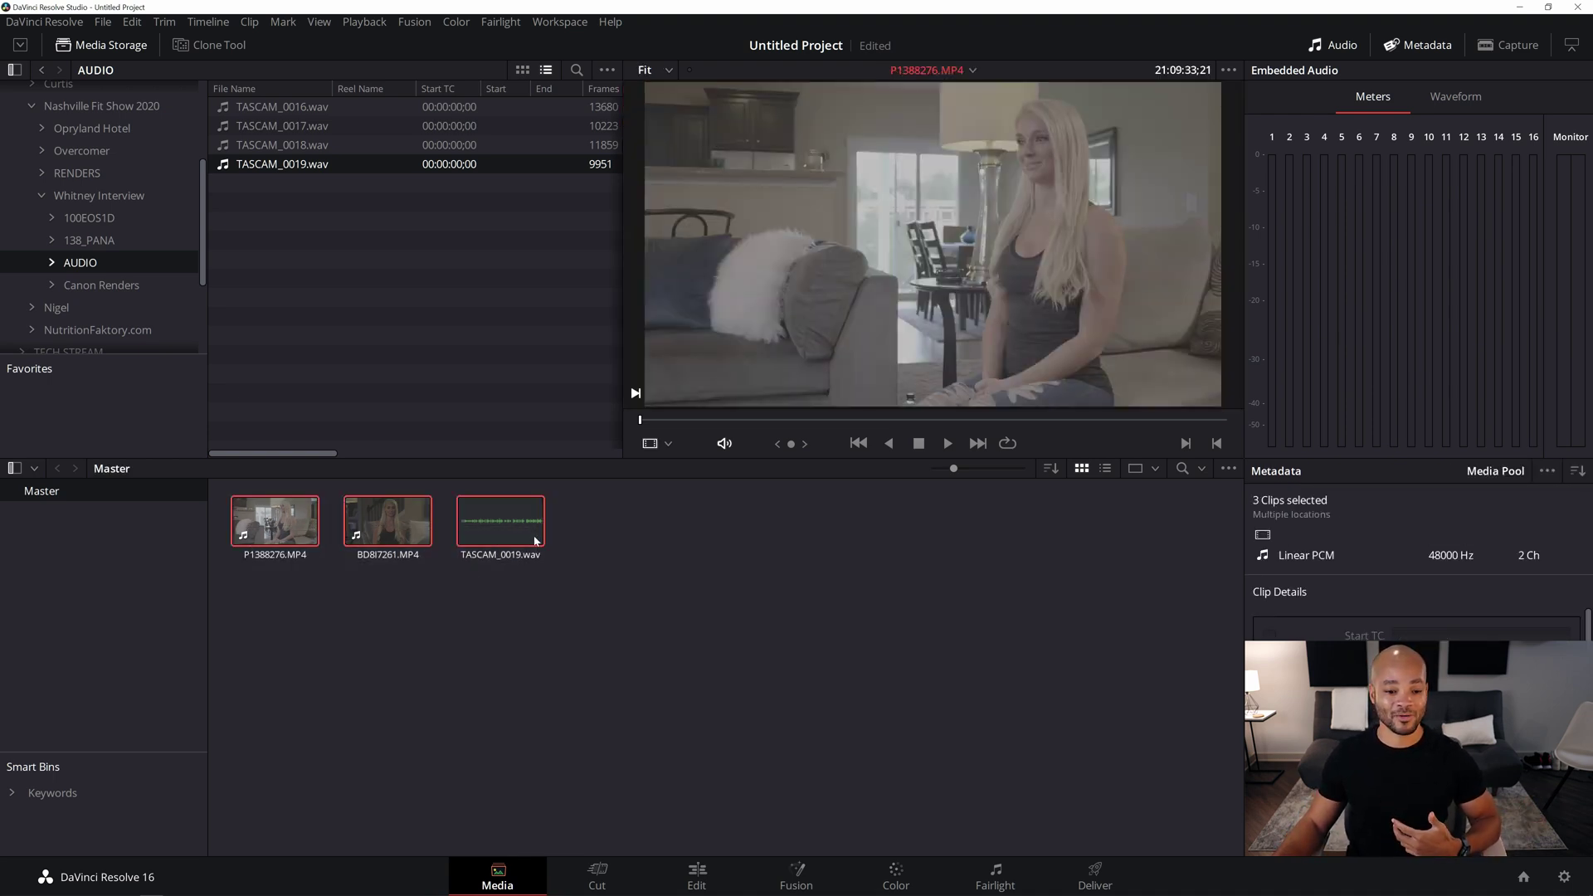
right_click(286, 522)
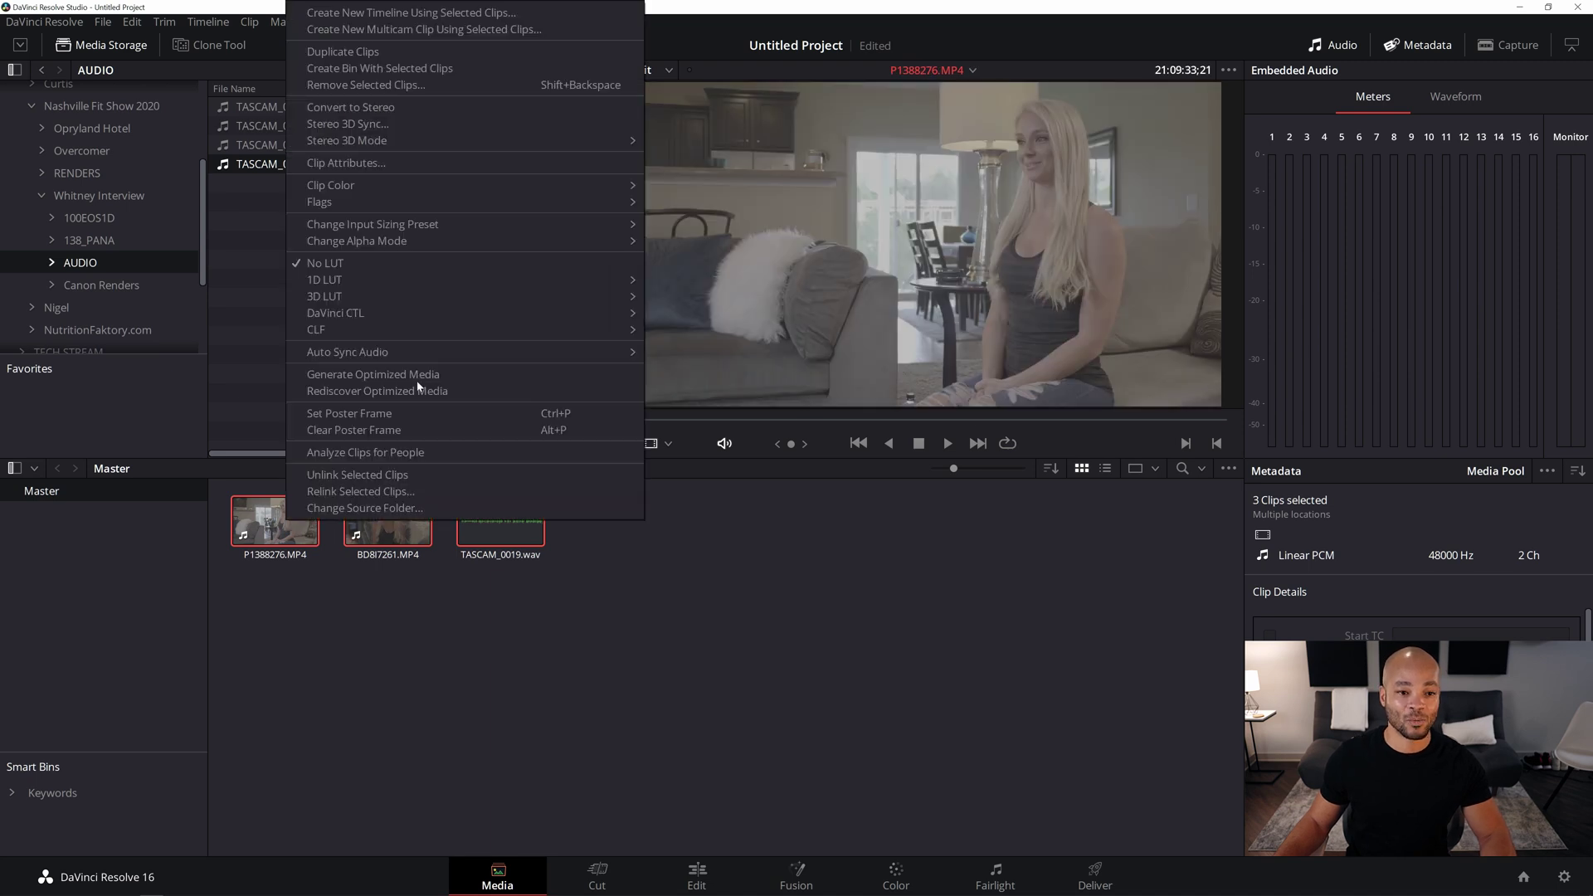
key(Escape)
right_click(279, 525)
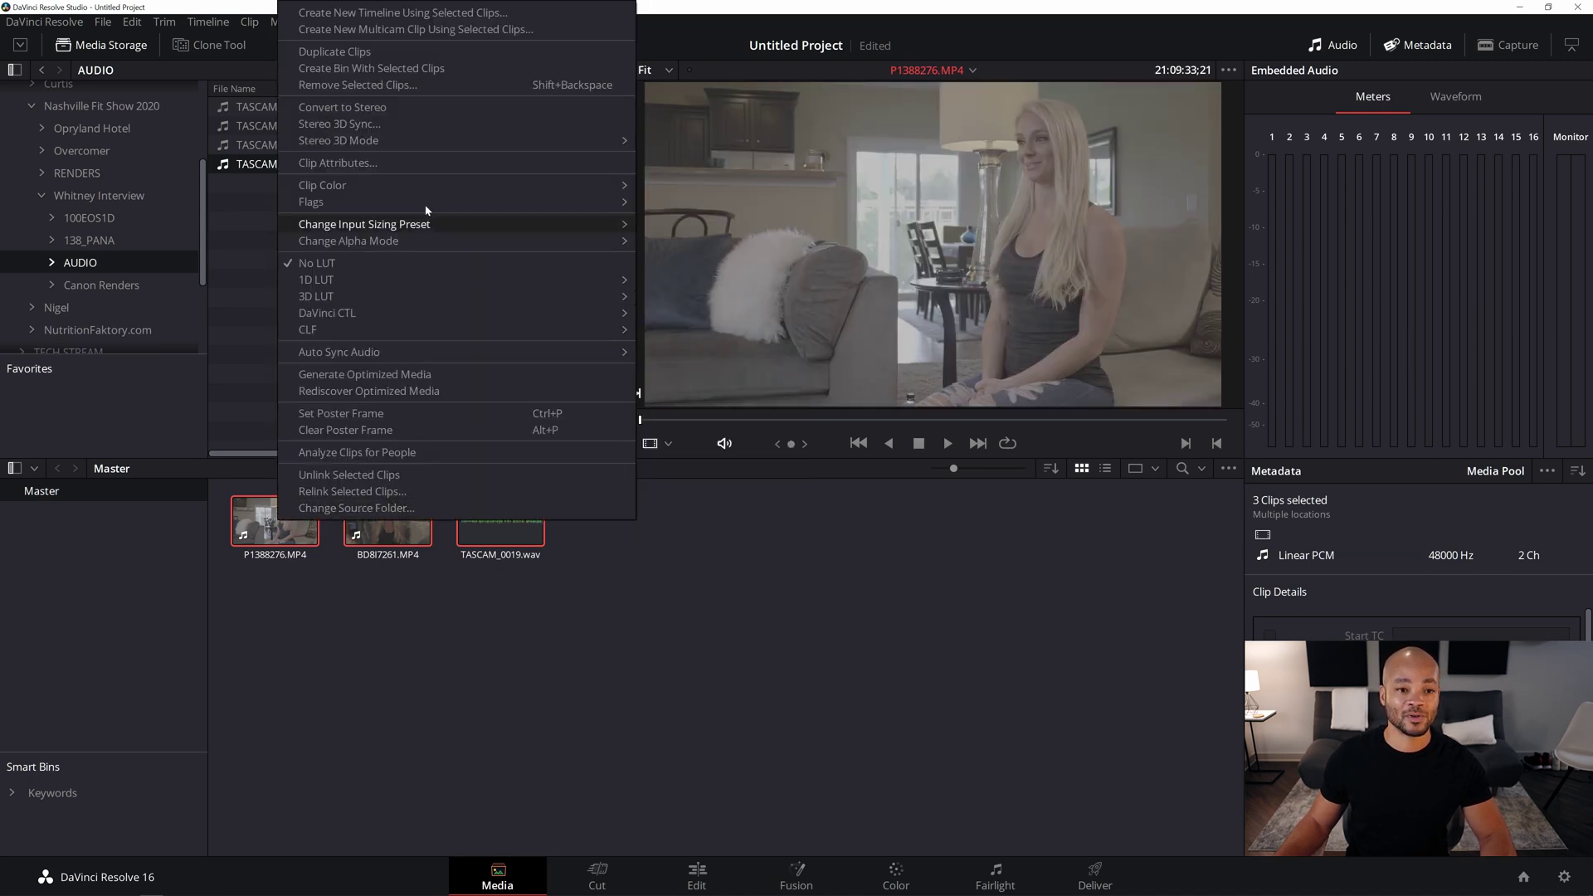
click(375, 31)
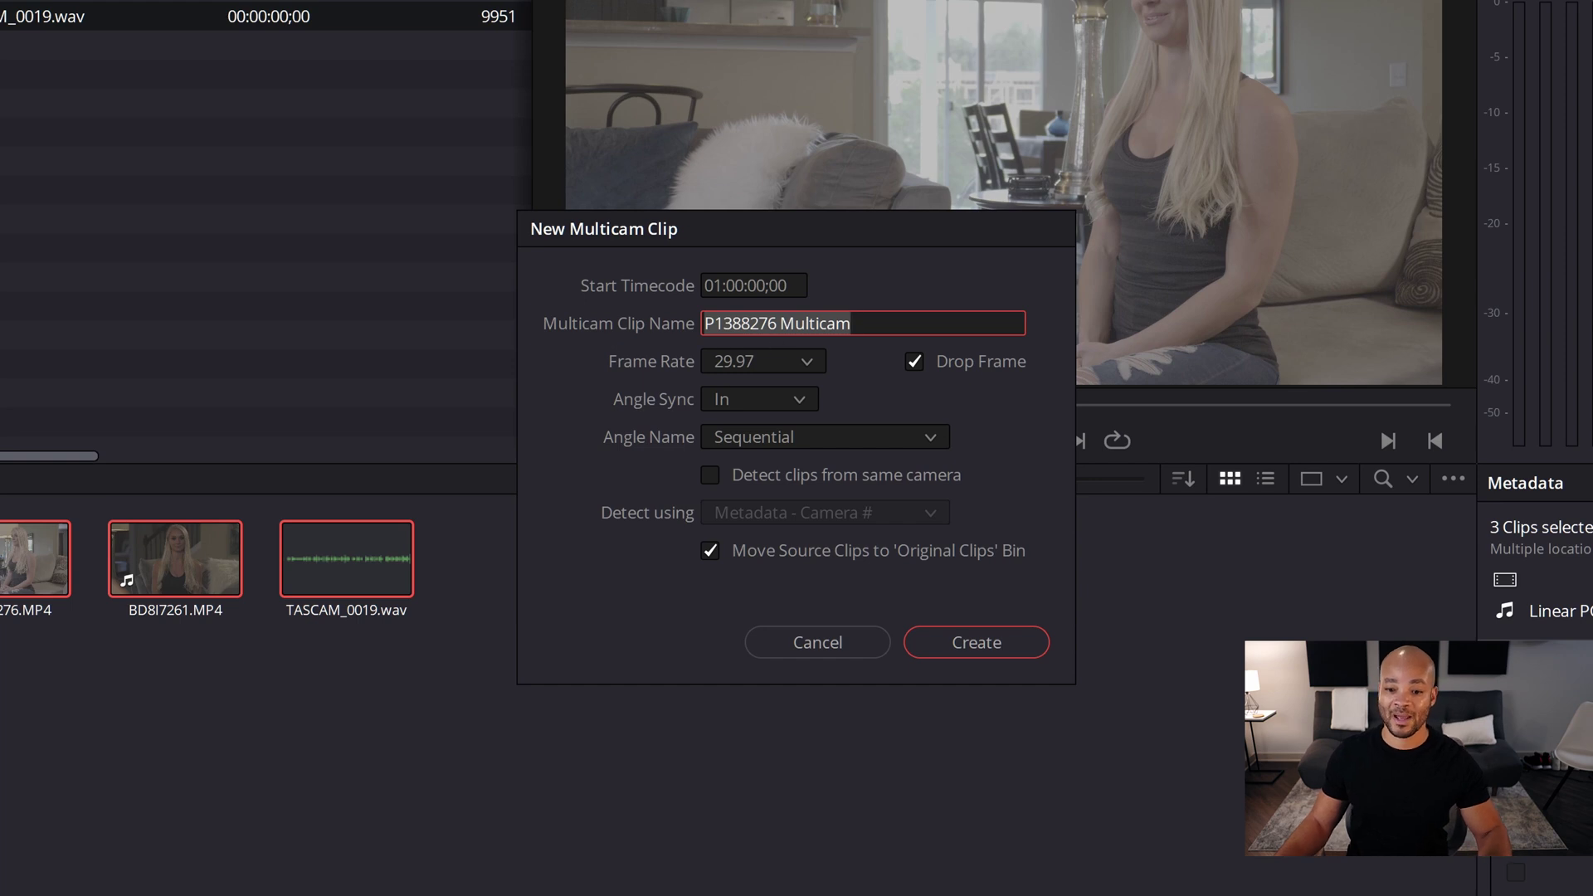
double_click(740, 322)
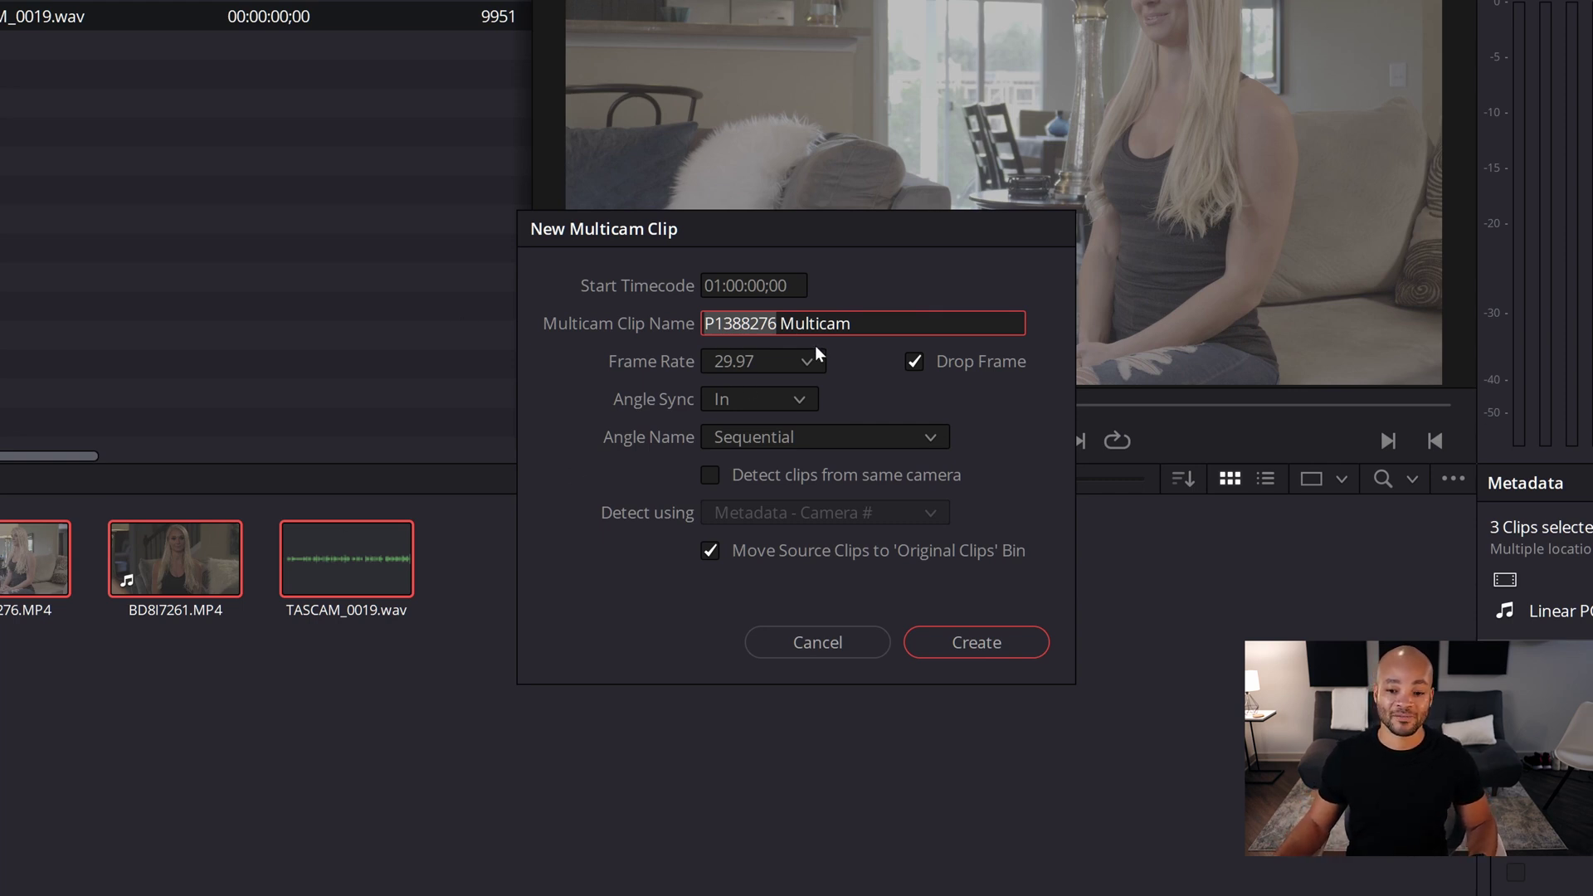
text(Whiten)
key(BackSpace)
key(BackSpace)
text(ney Interview)
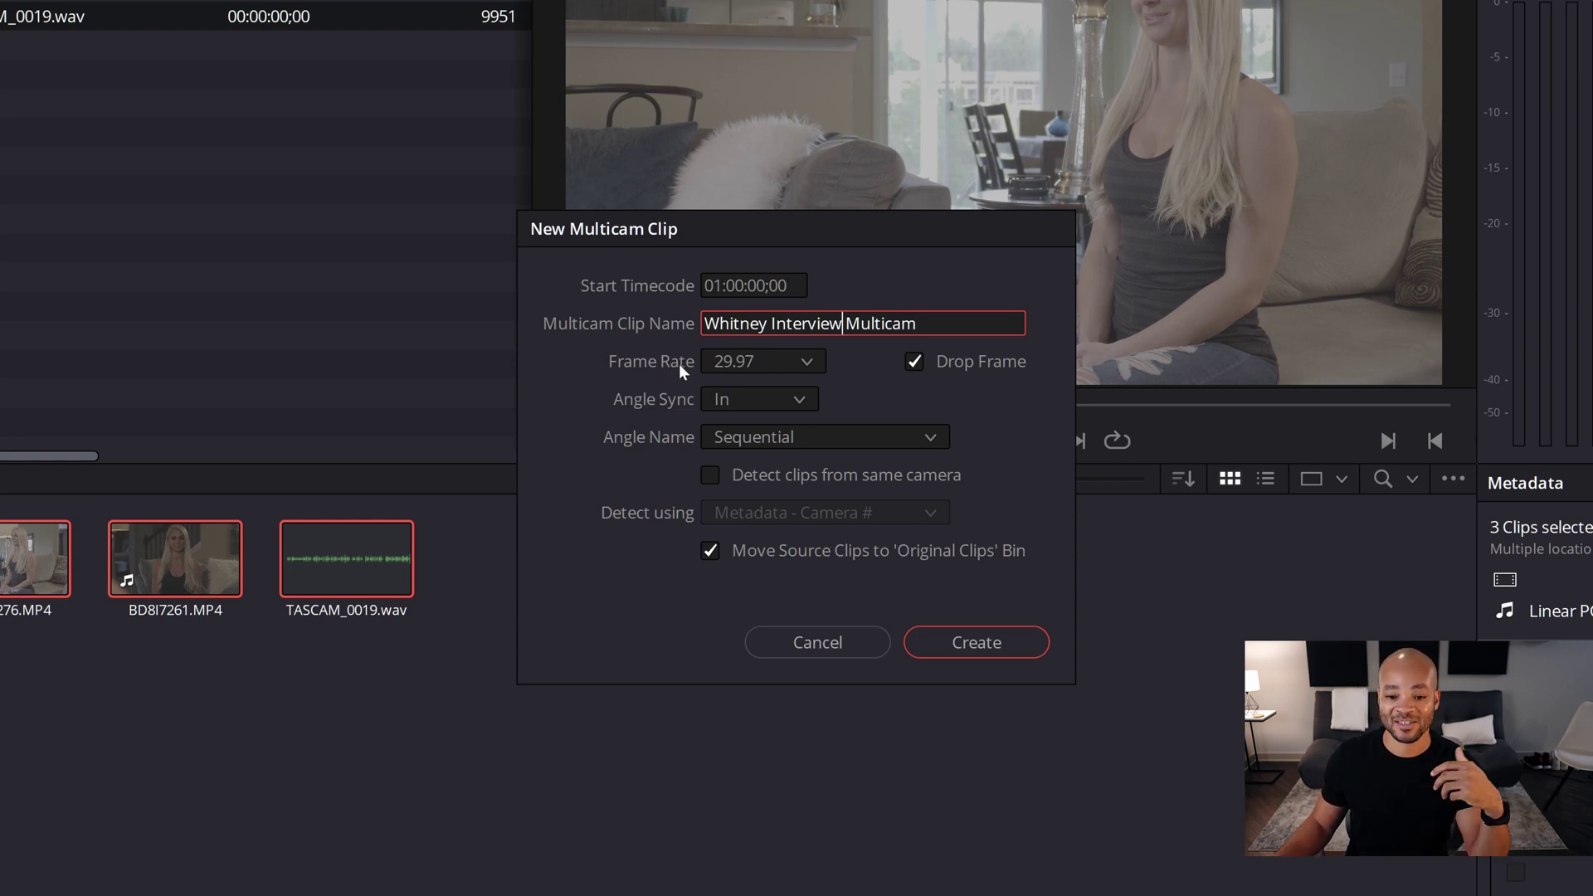
Set the multicam's angle sync to Sound and its angle names to Clip Name, and create the clip
click(786, 358)
click(795, 365)
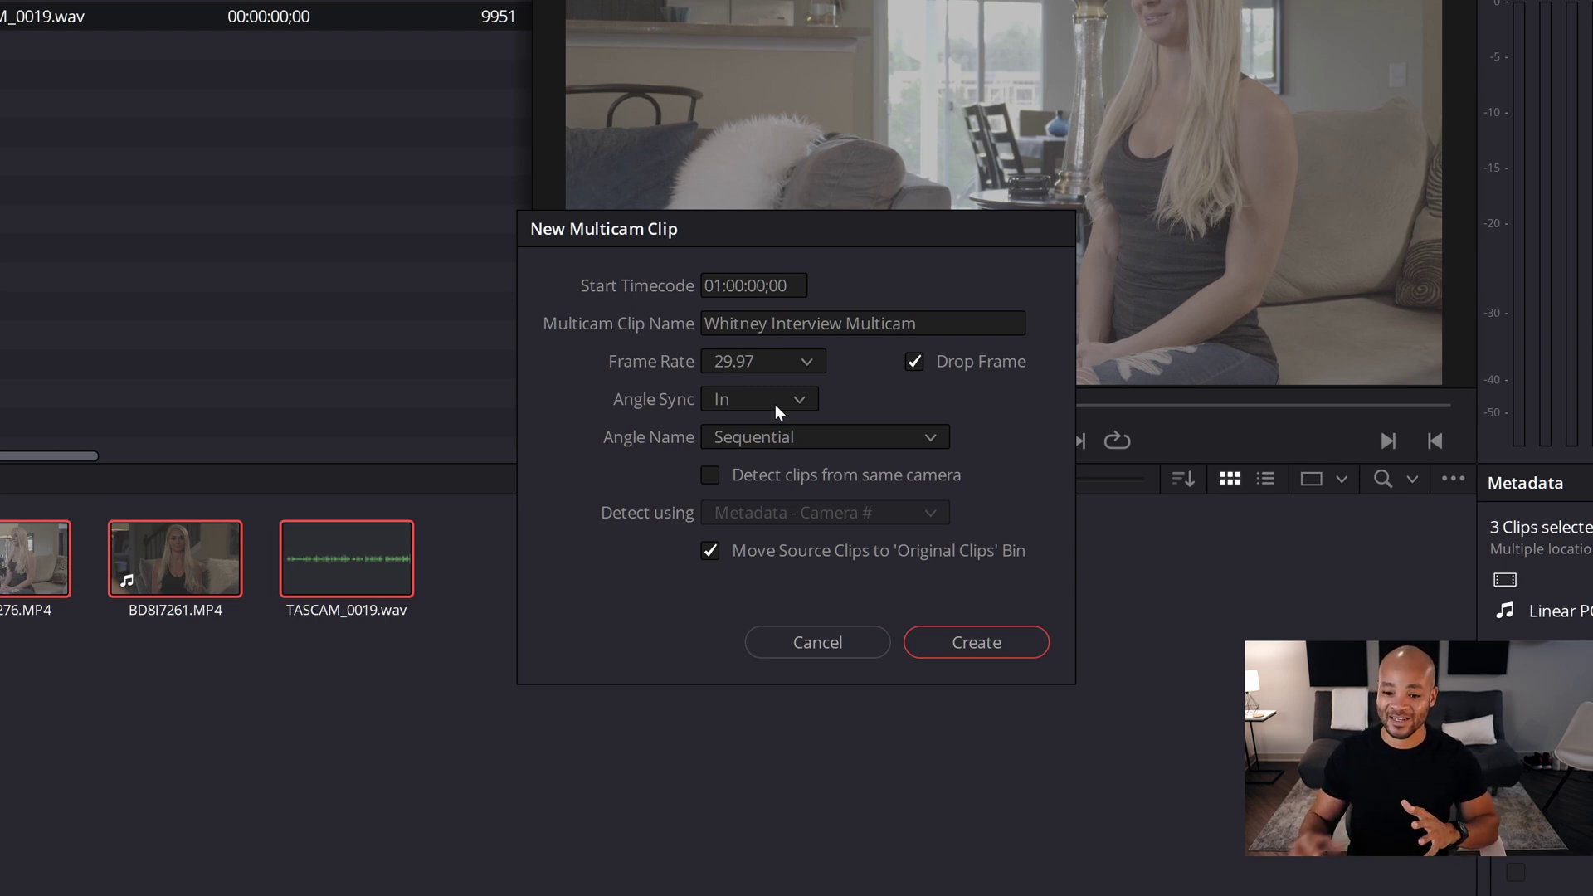
click(778, 410)
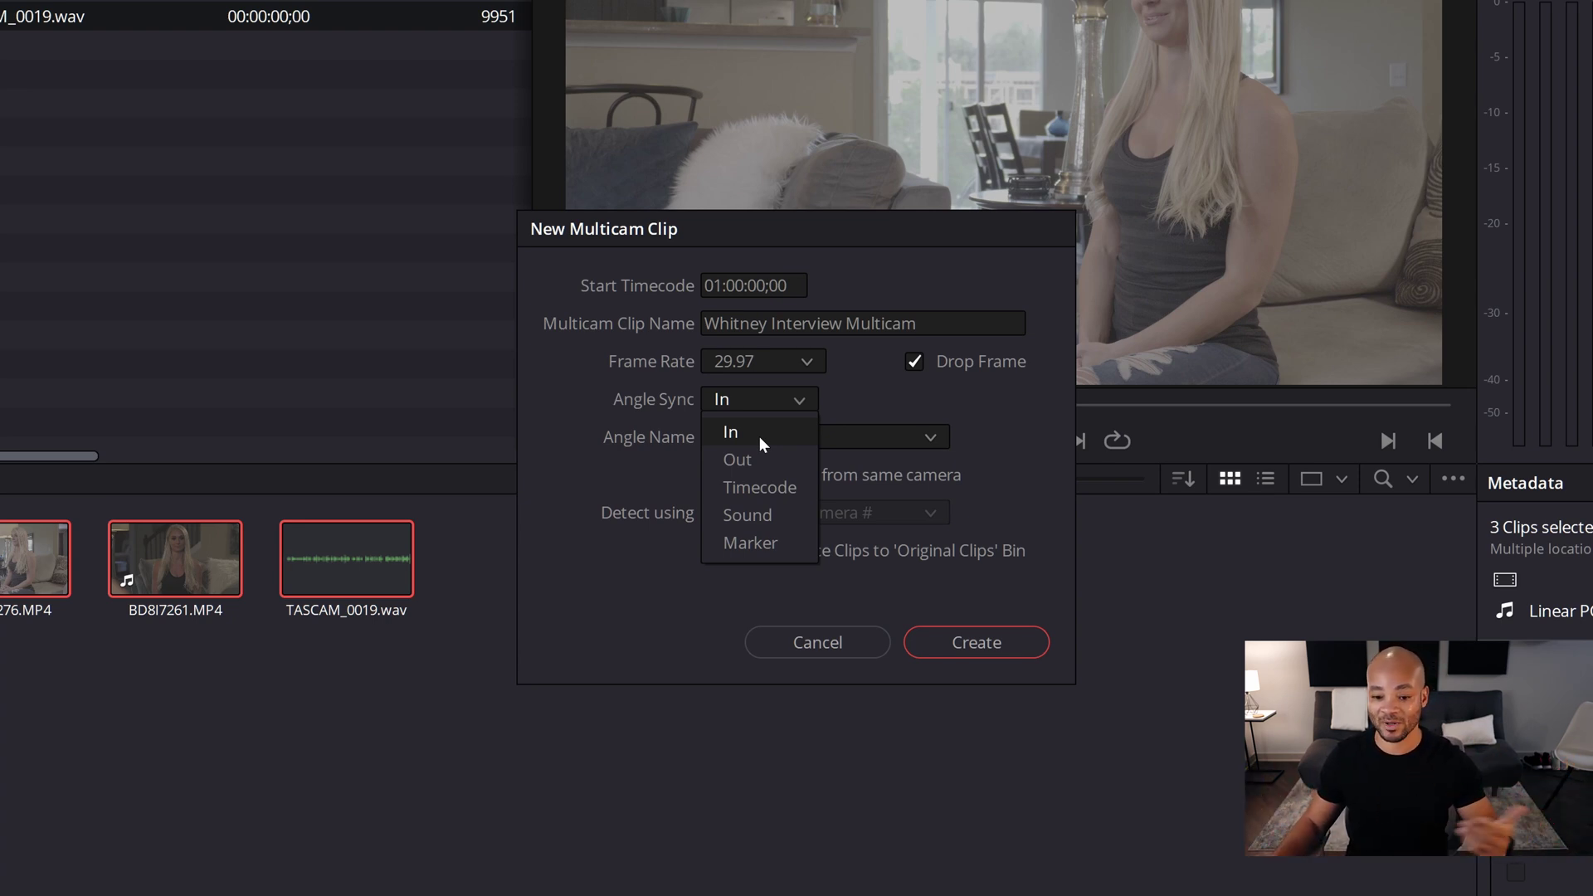
click(751, 515)
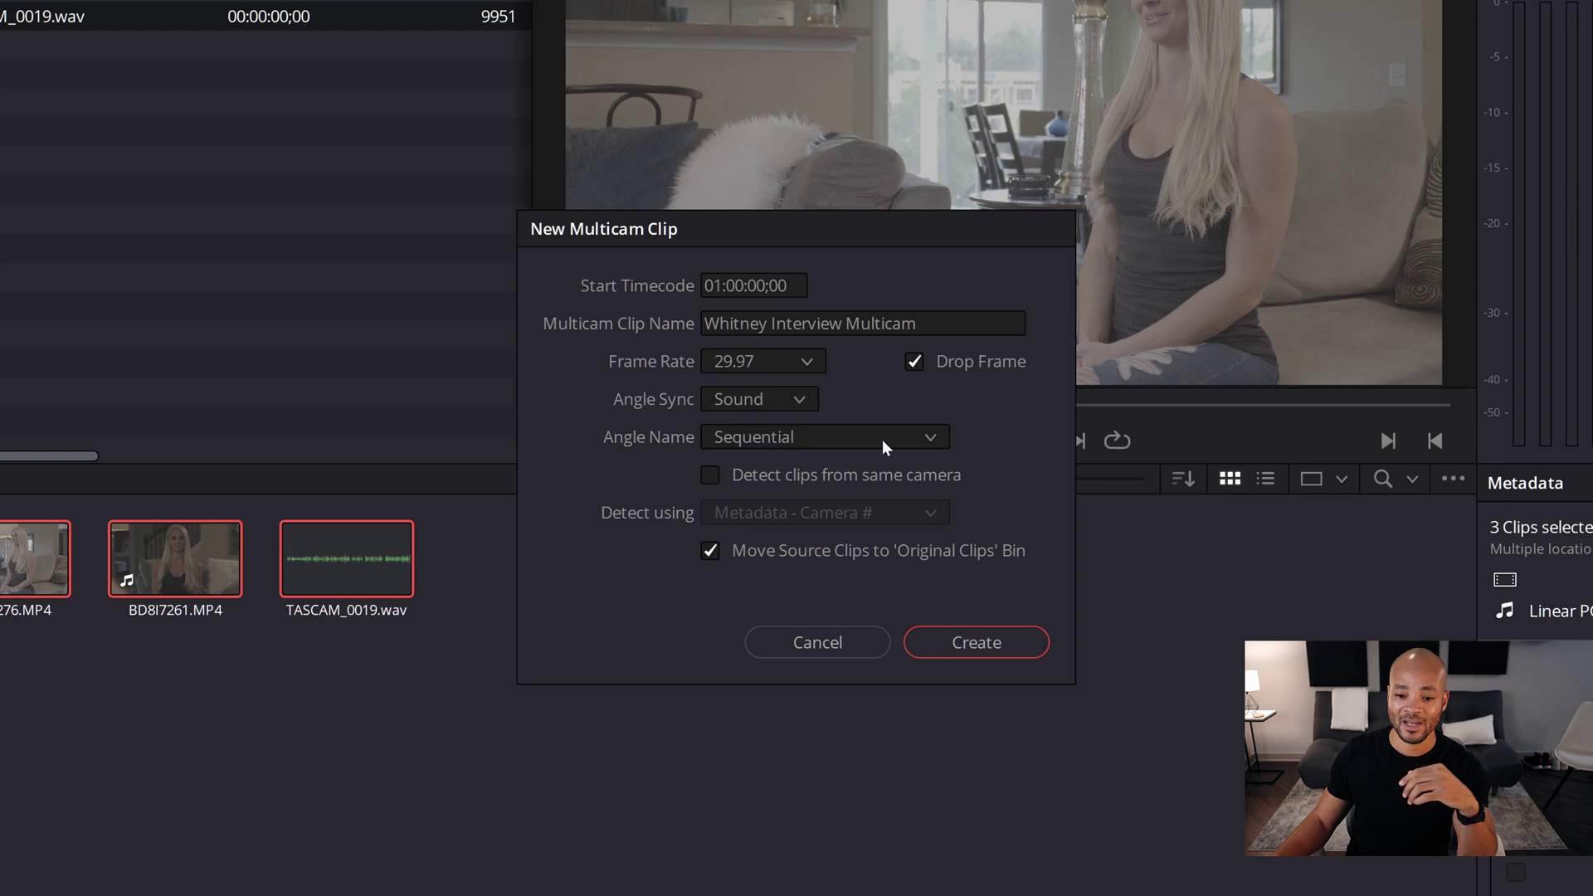
click(808, 437)
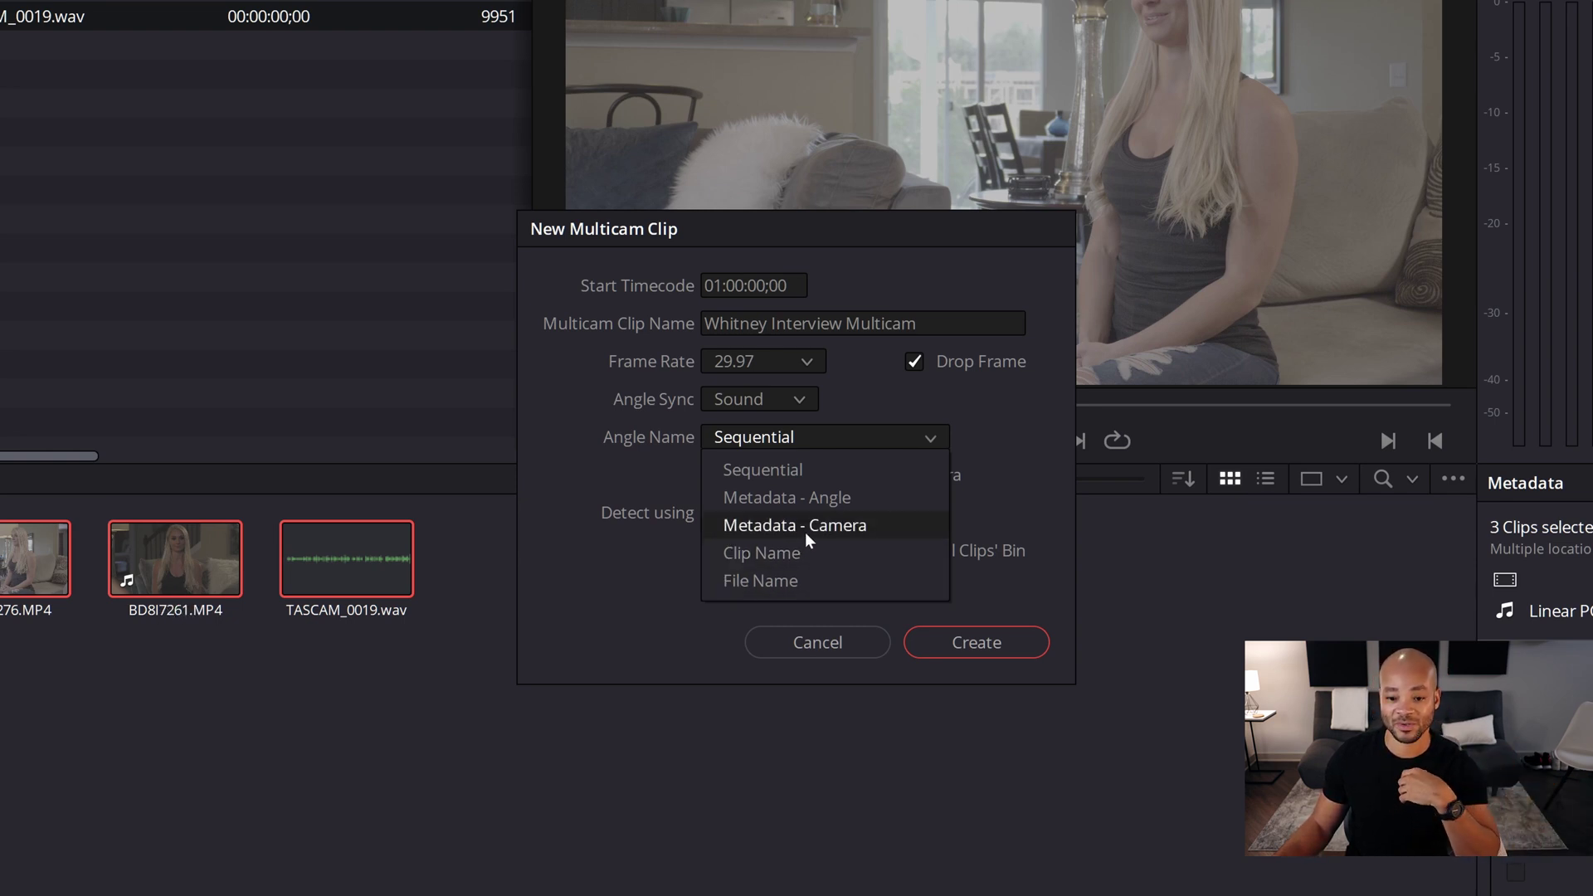
click(788, 554)
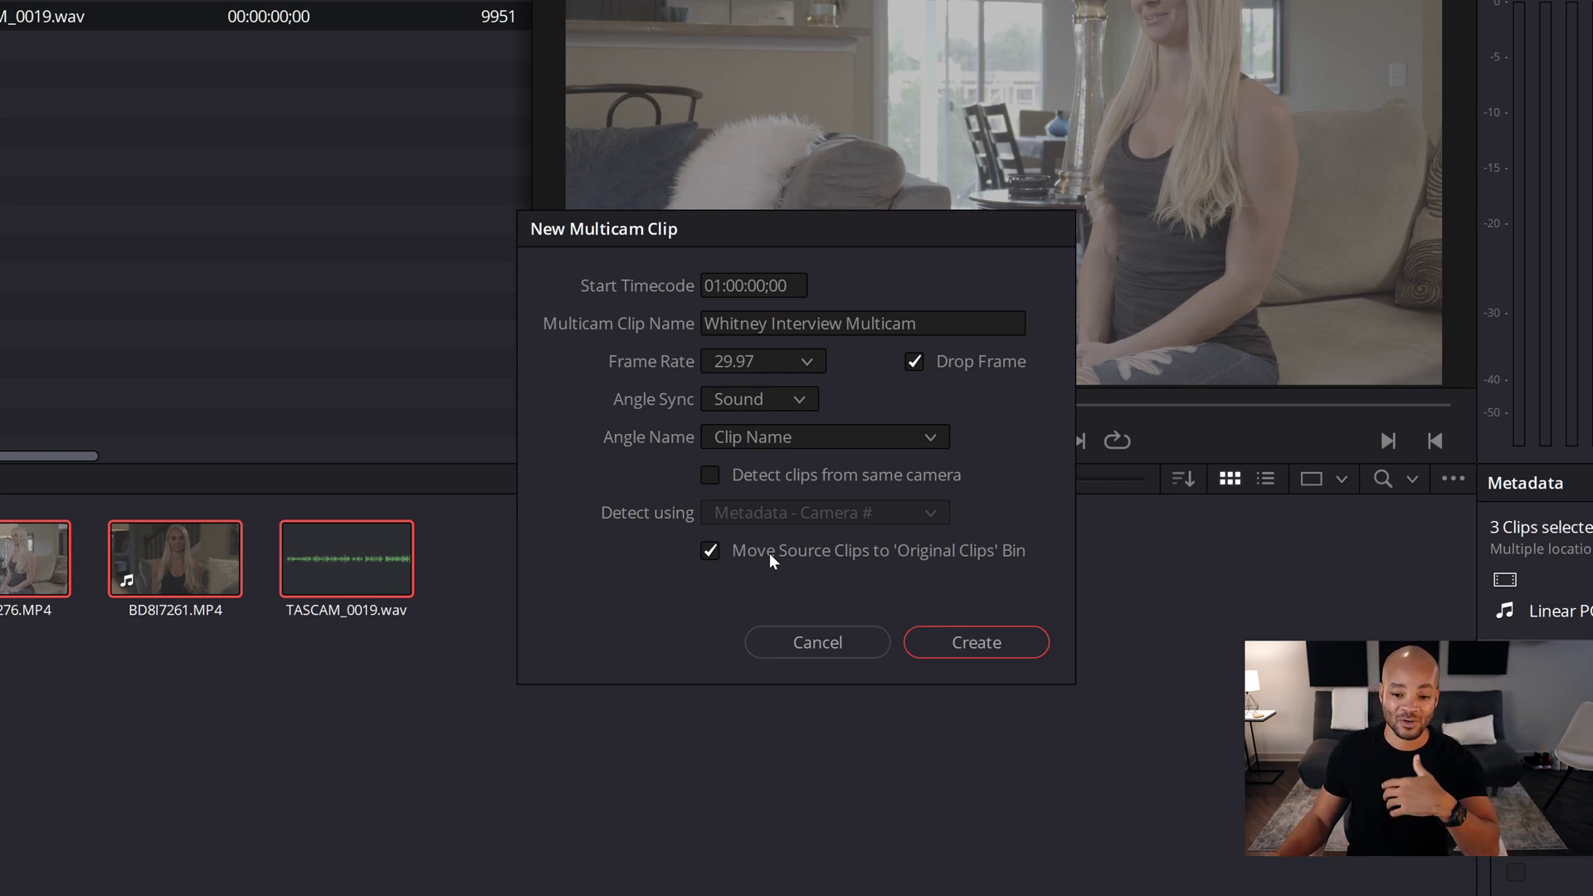
click(983, 640)
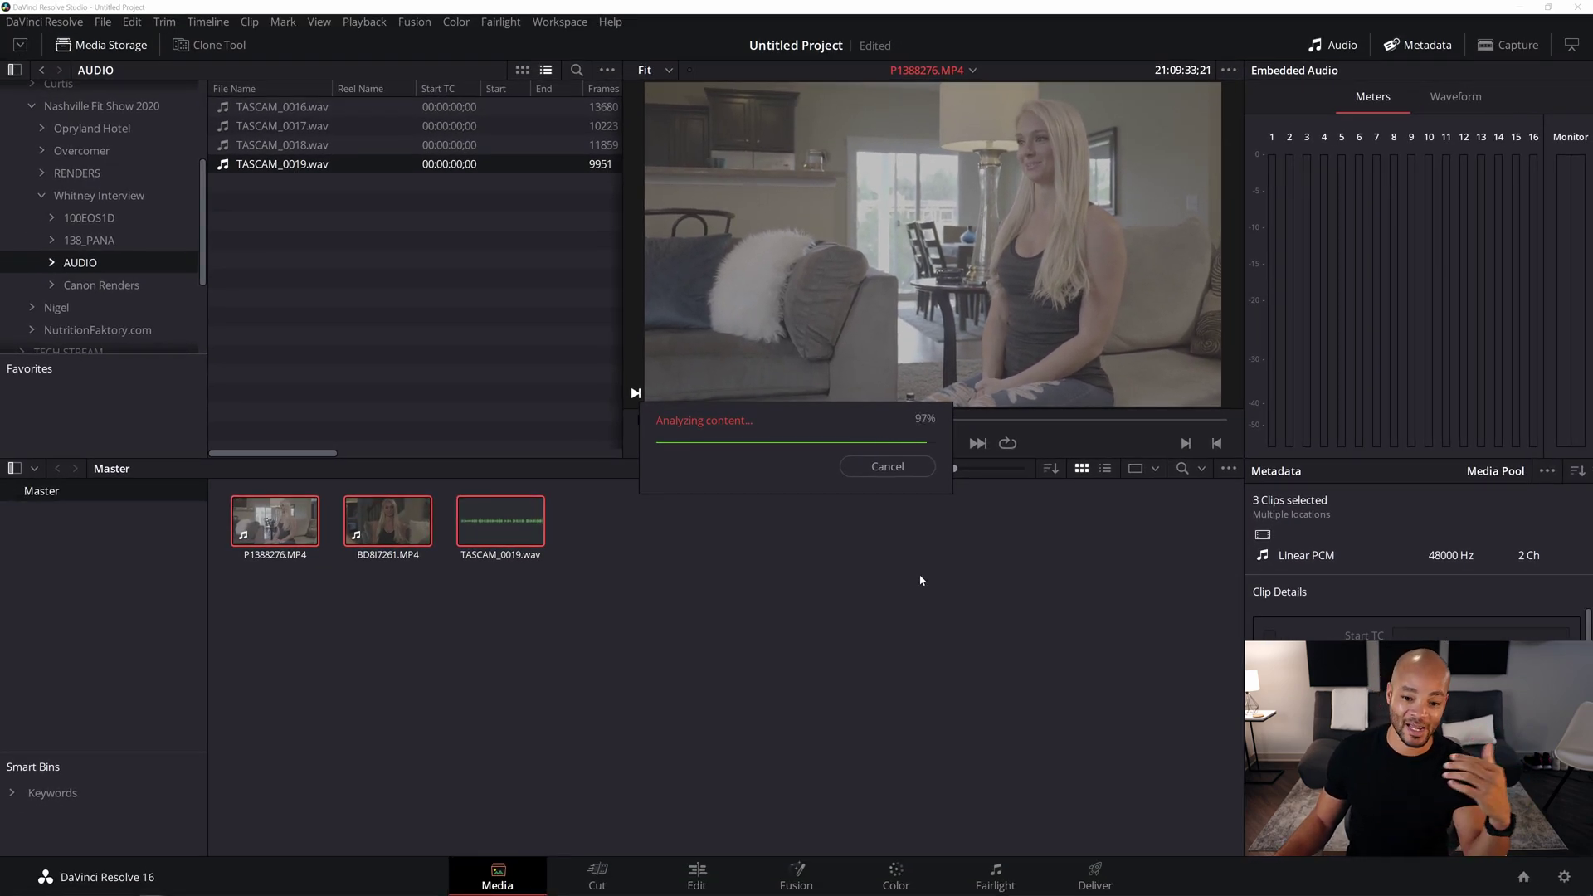
Examine the angles of the new multicam clip and the source files in the Original Clips bin
click(270, 529)
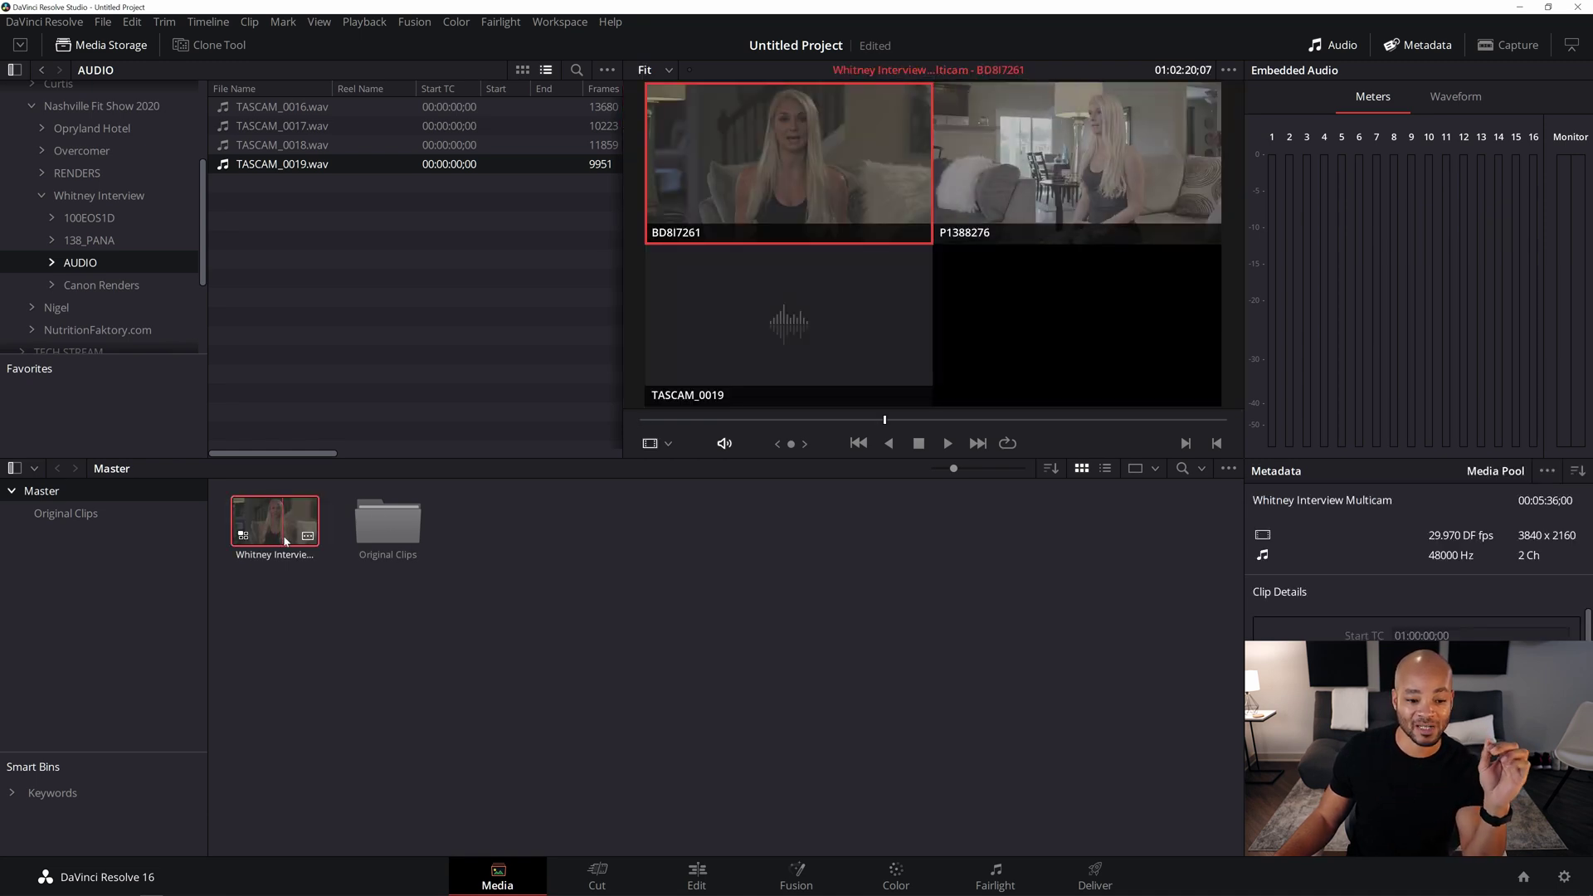
click(1130, 420)
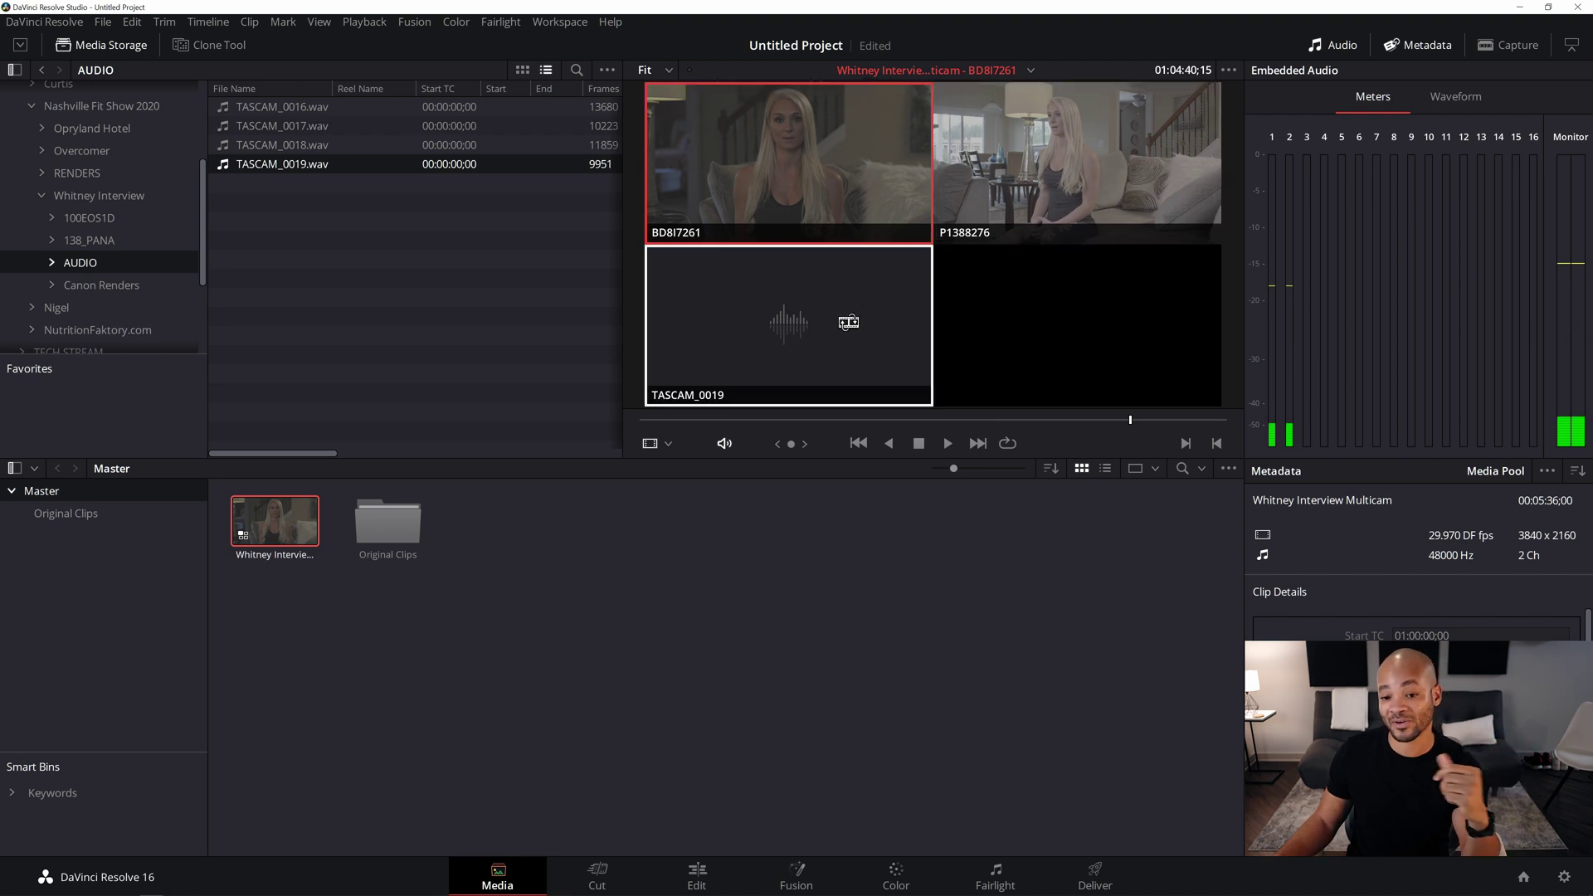
double_click(406, 531)
click(398, 541)
click(508, 524)
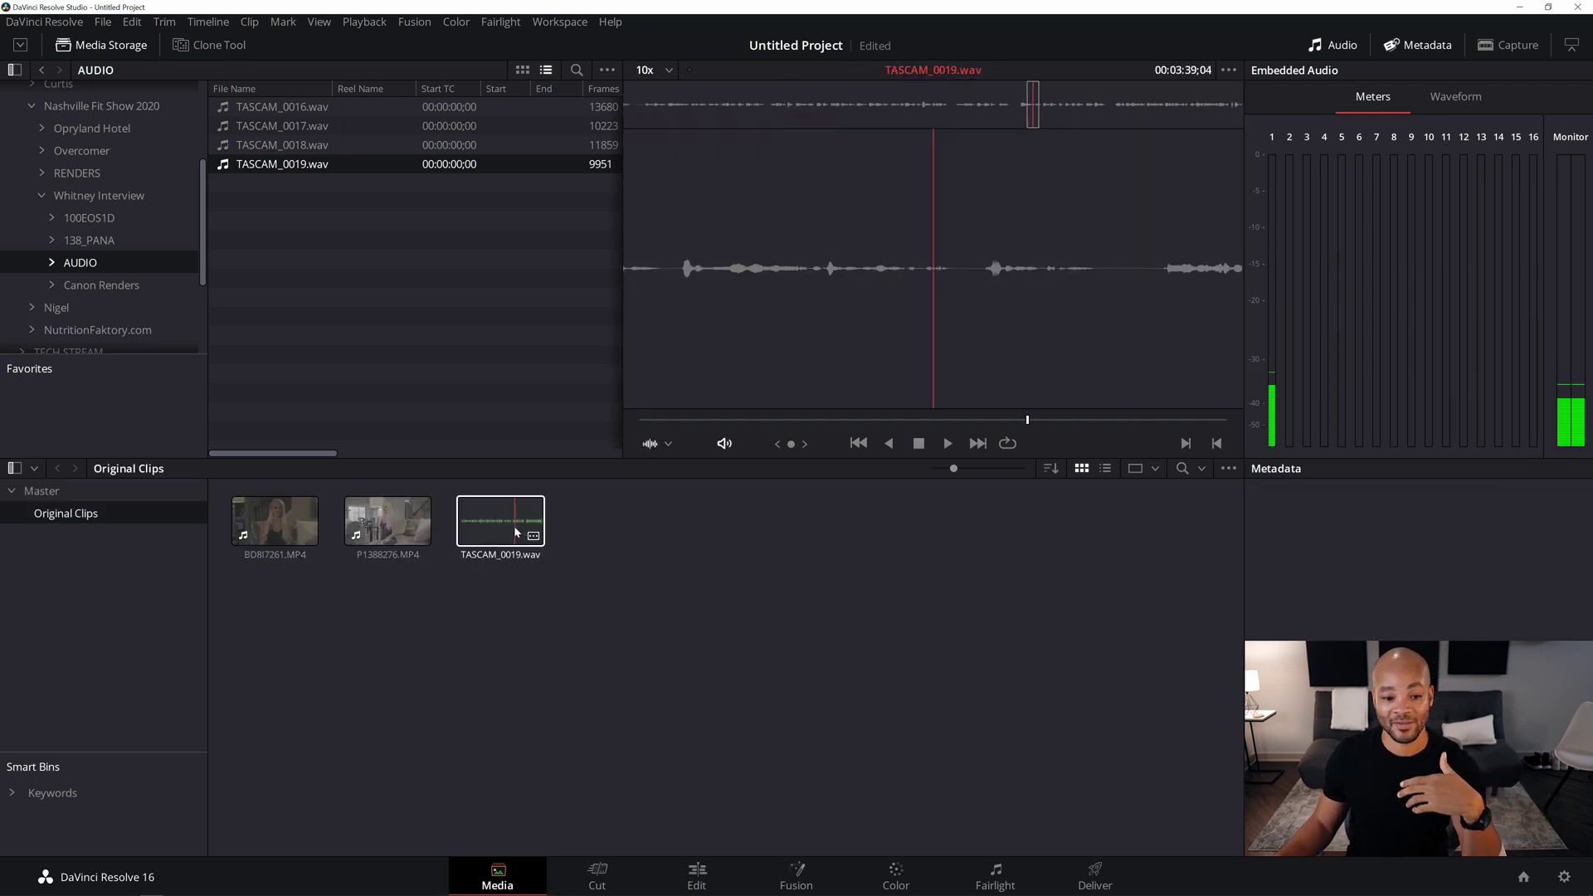
click(132, 511)
click(69, 493)
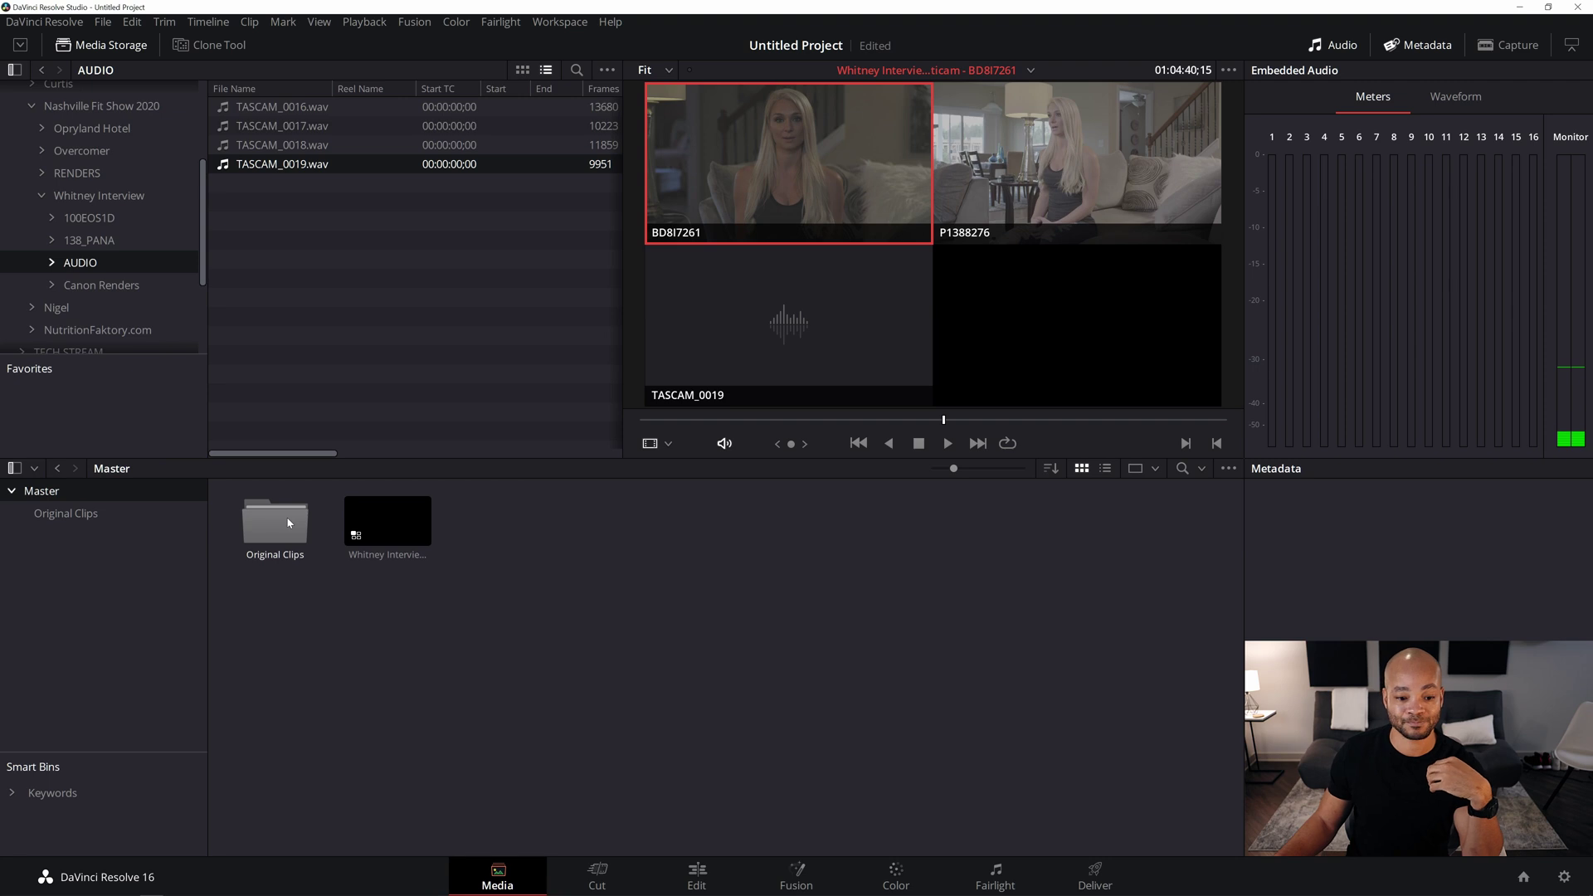
Switch to the Edit page and place the multicam clip at the start of a new timeline, fitting its full length in view
click(410, 525)
key(shift+4)
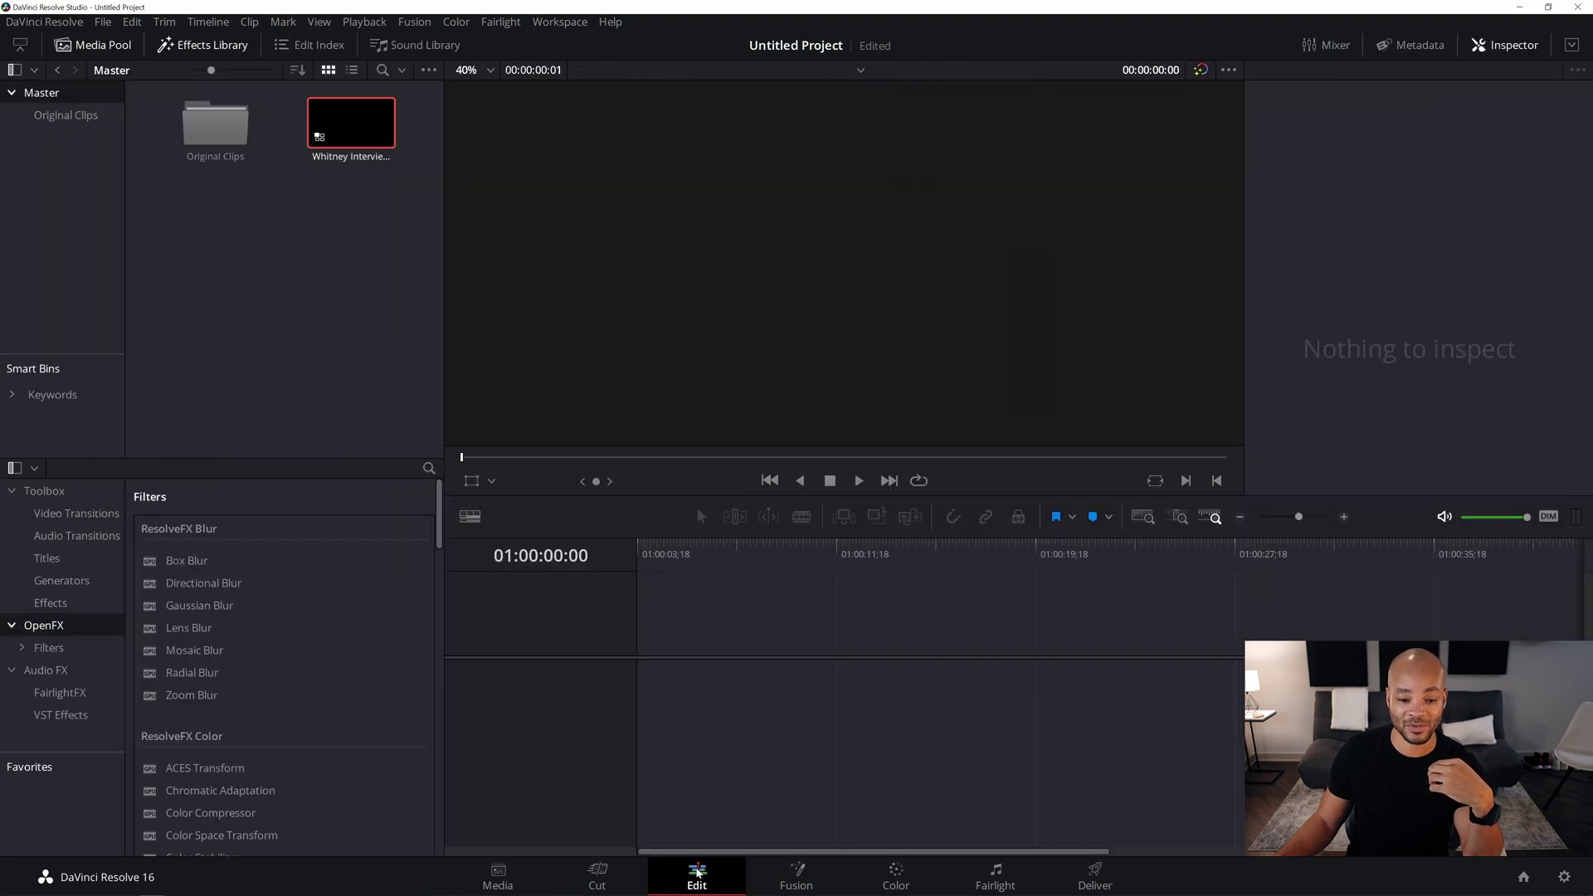
drag(375, 158, 651, 692)
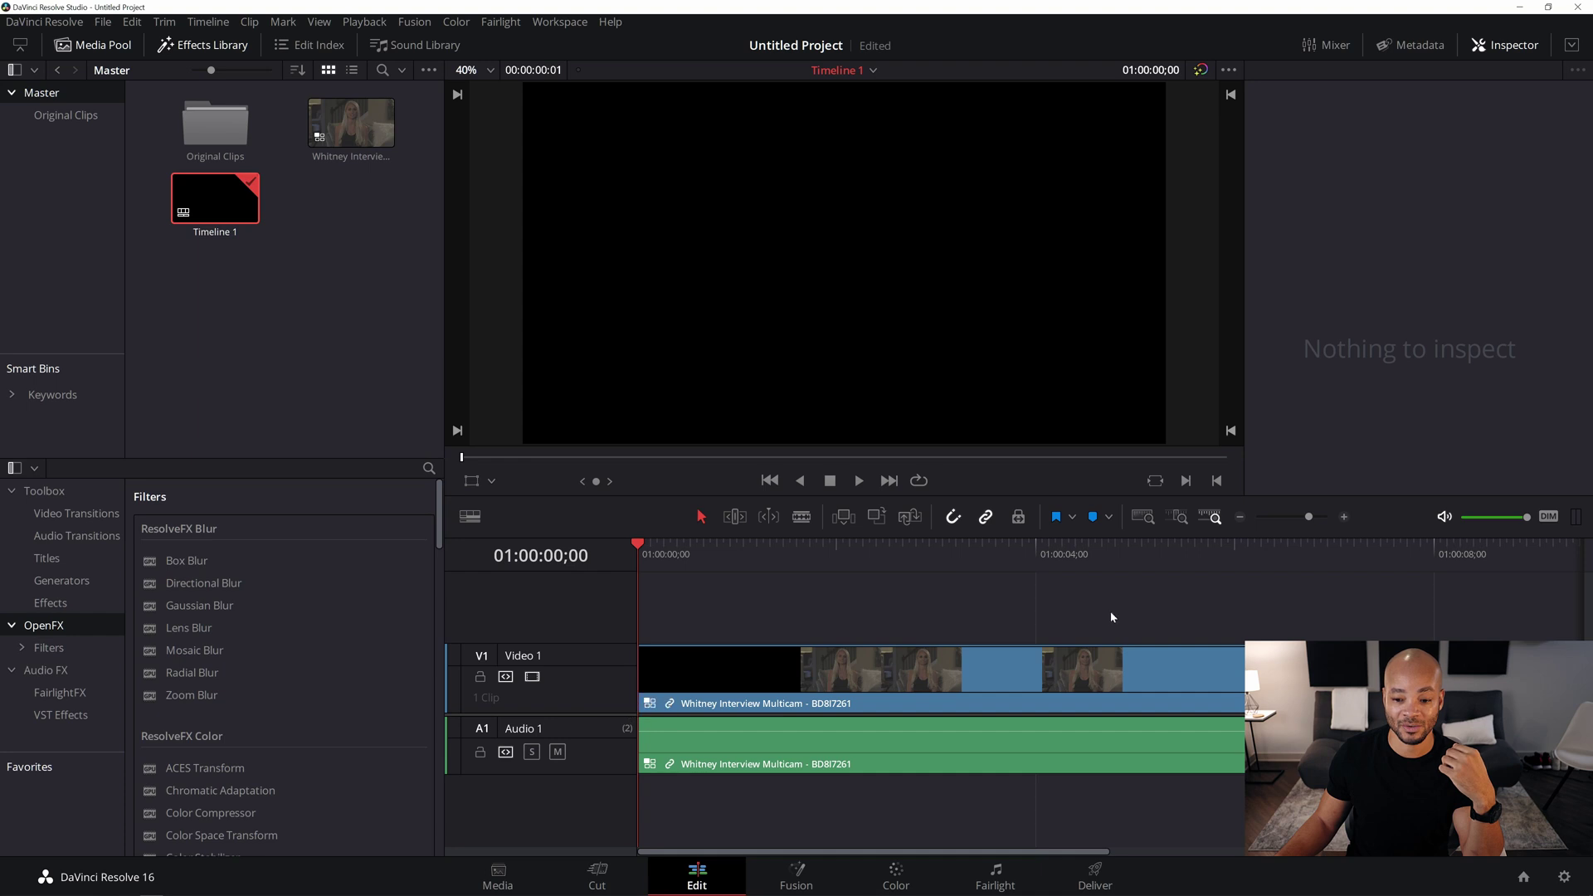
click(1240, 517)
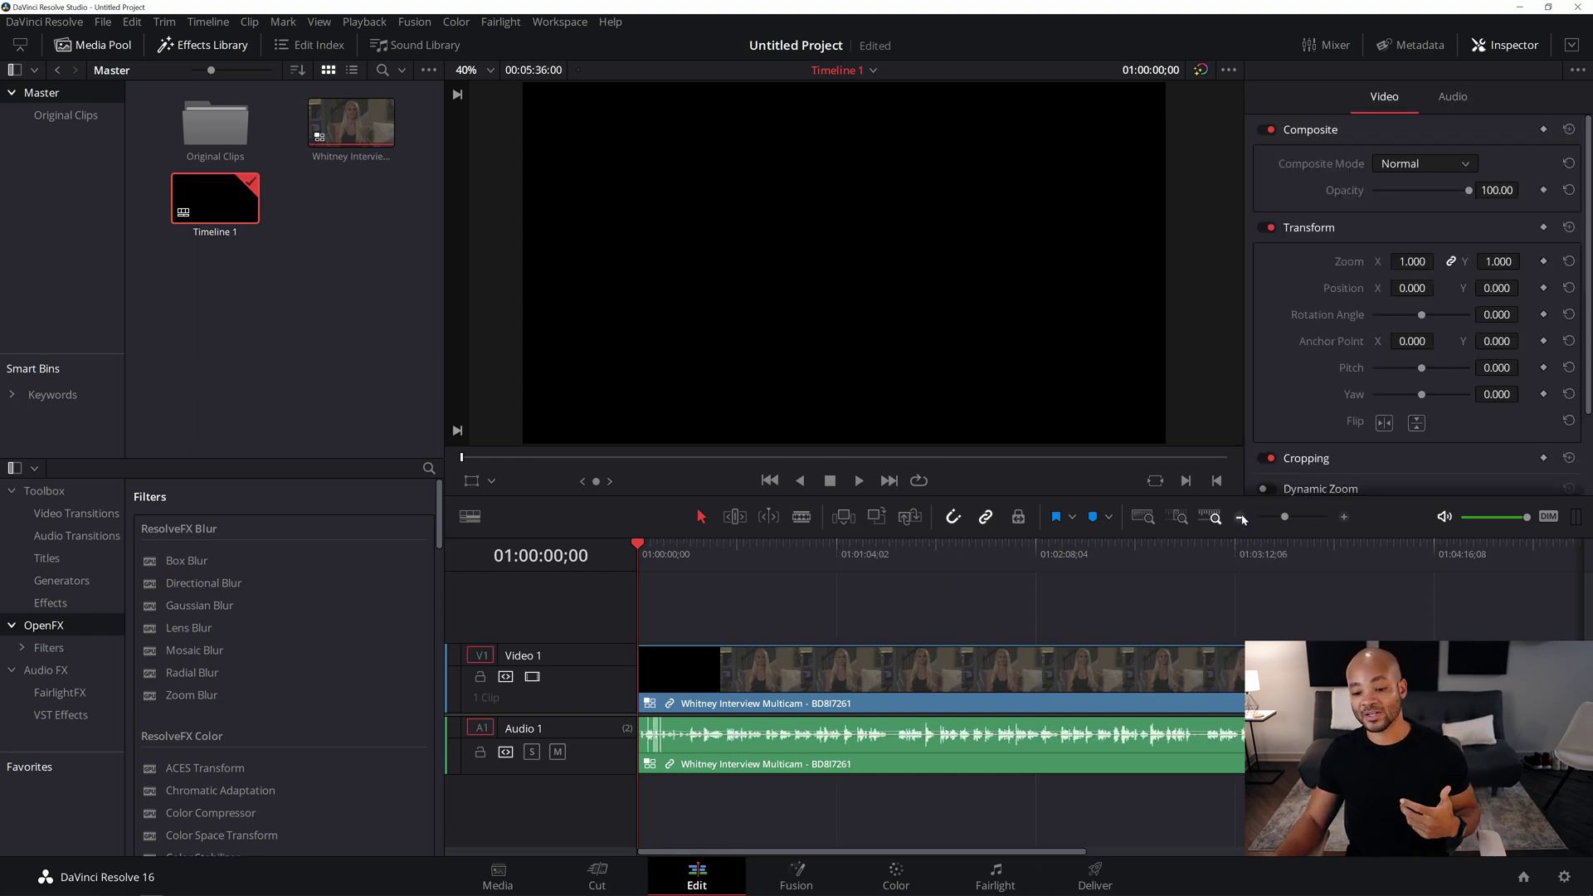
click(1242, 517)
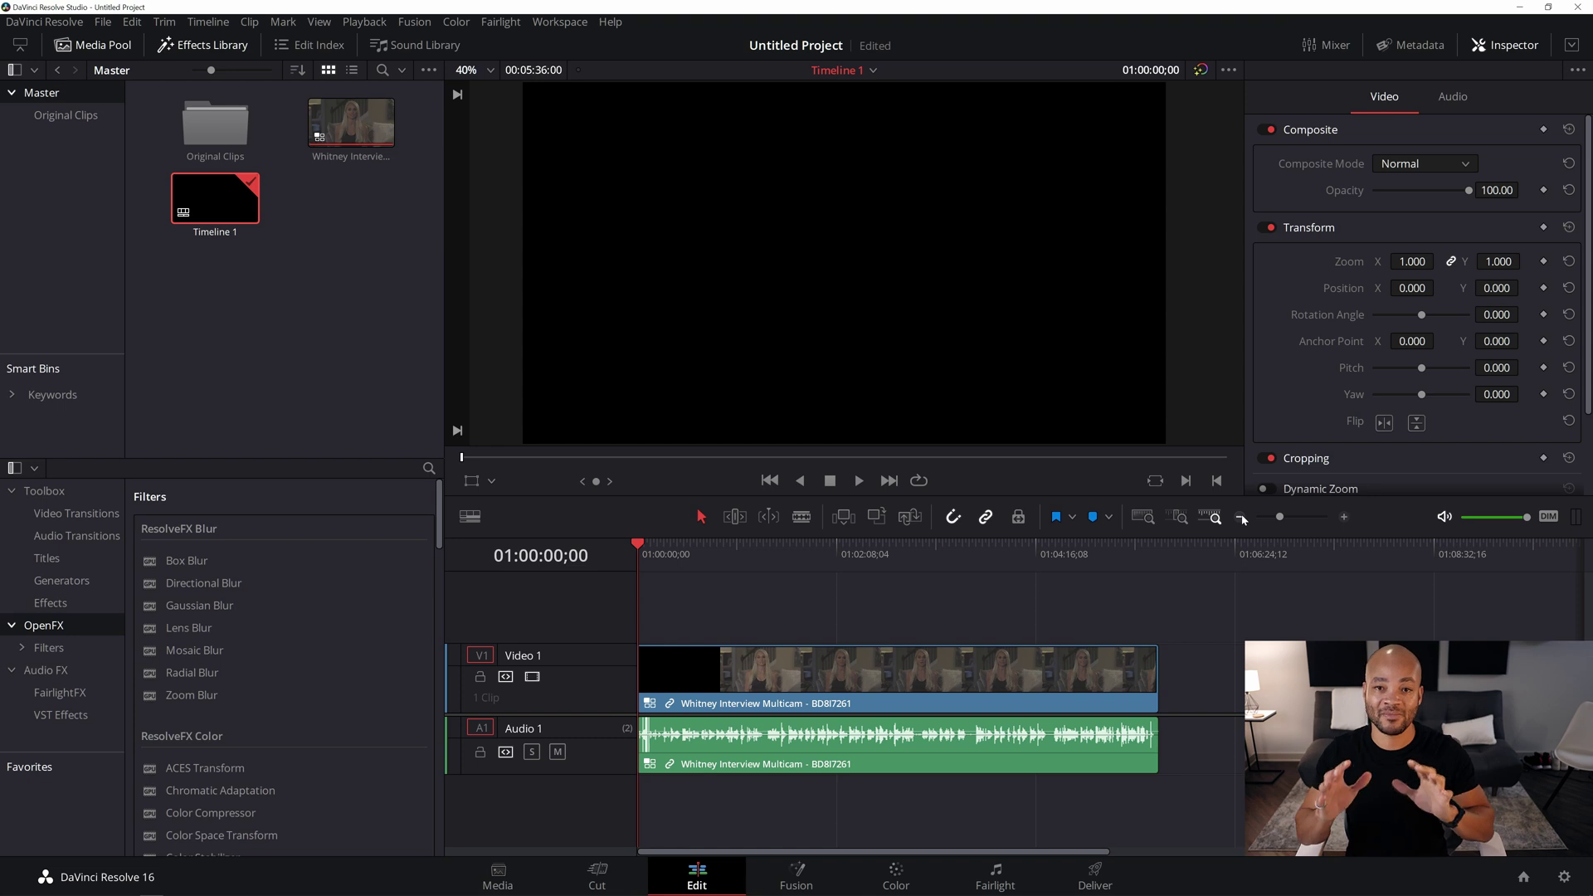
Hide the Inspector, show dual viewers, and set the source viewer to Multicam mode
click(1505, 45)
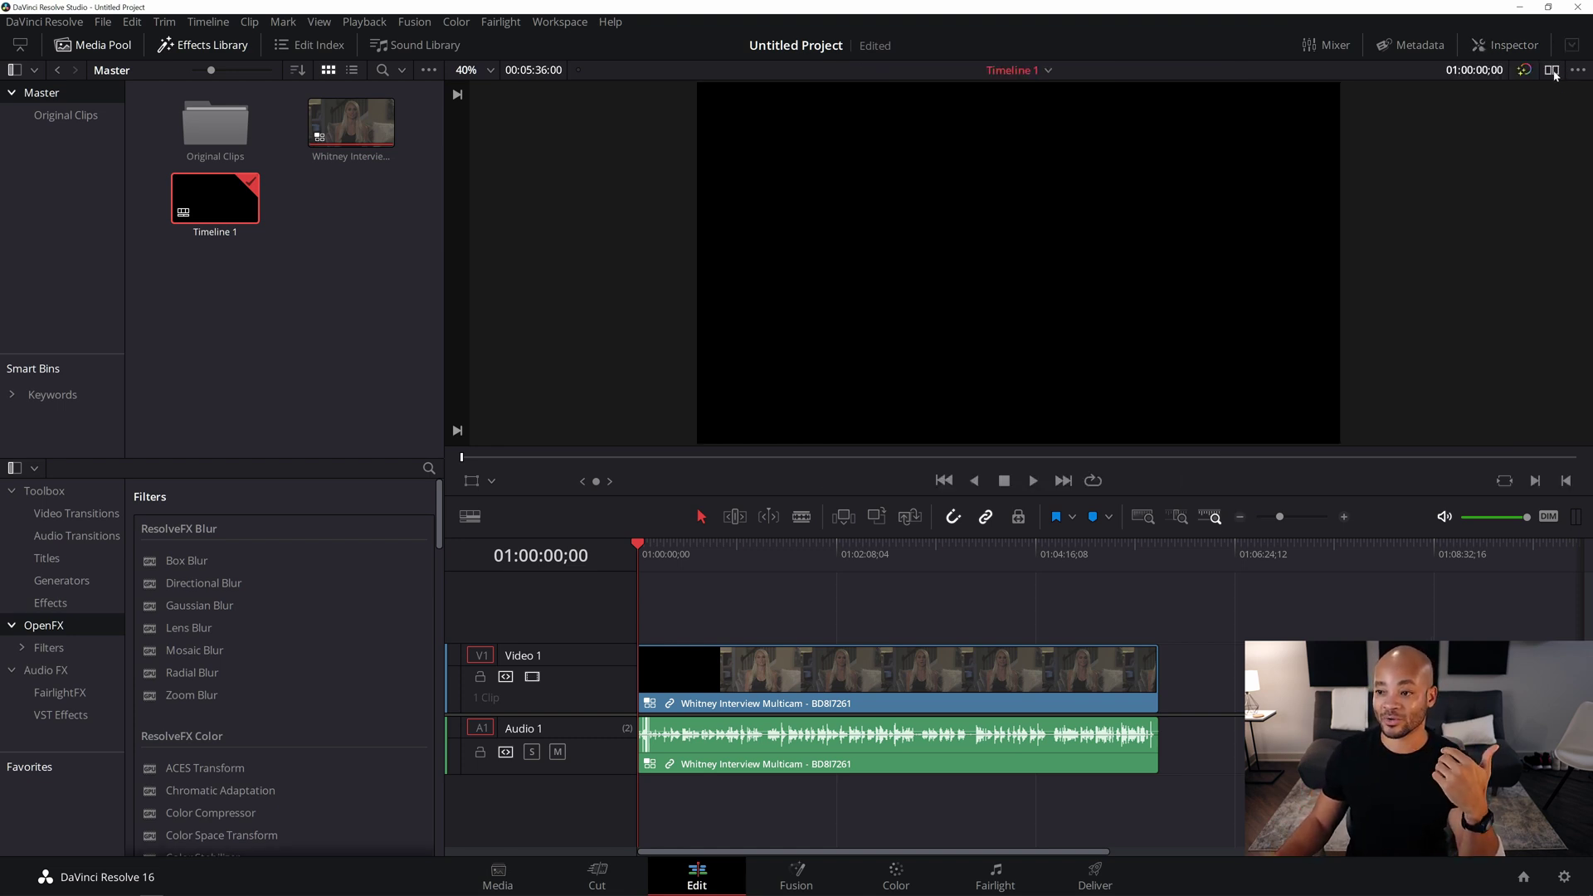
click(1551, 71)
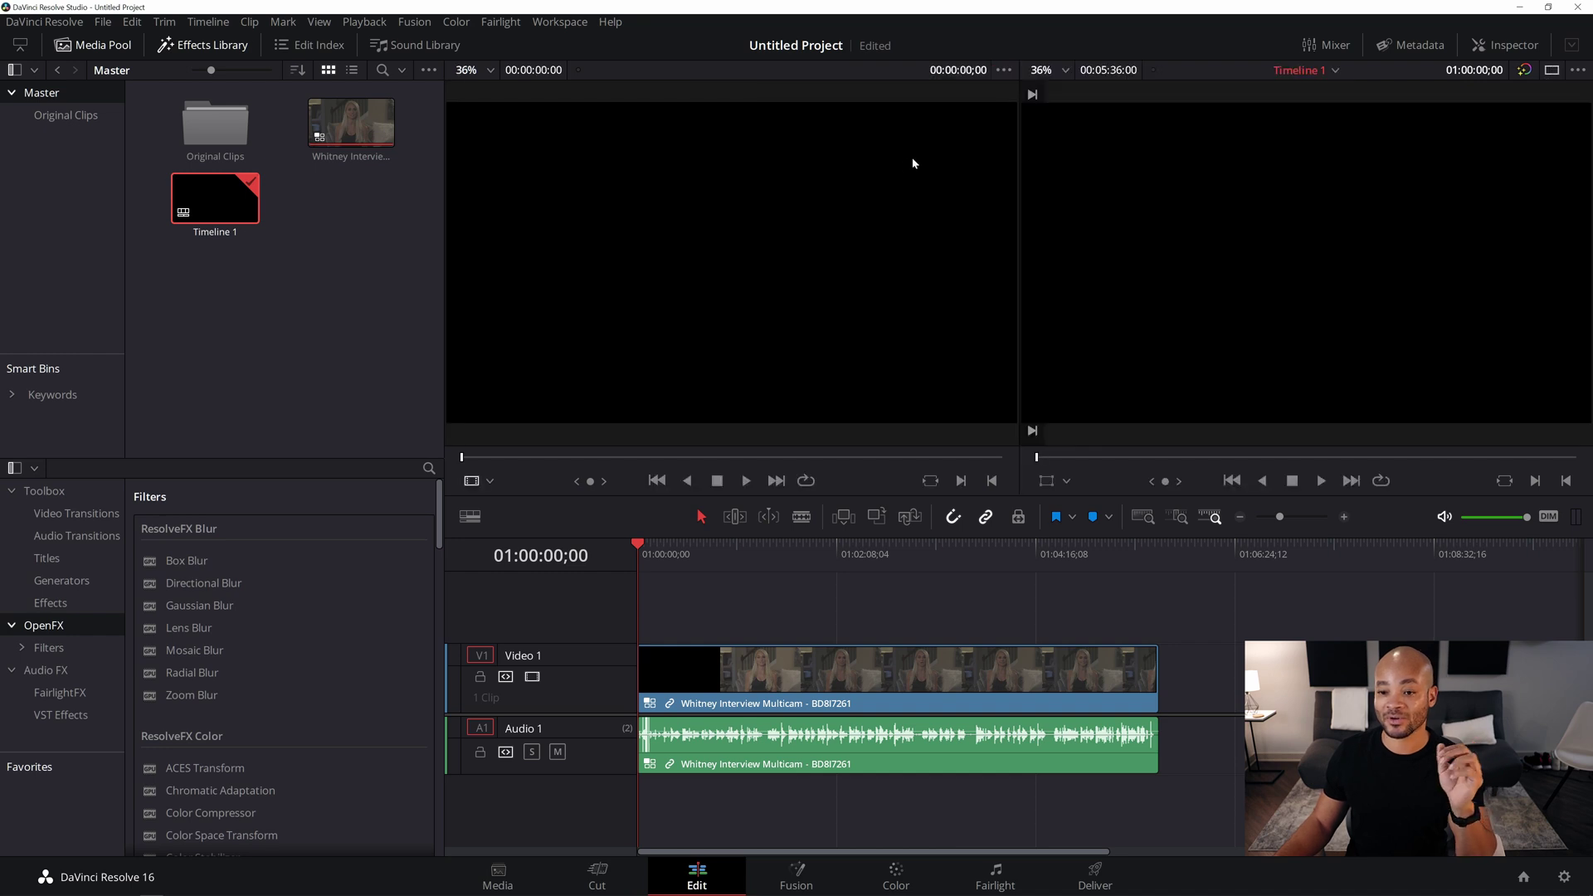
click(490, 482)
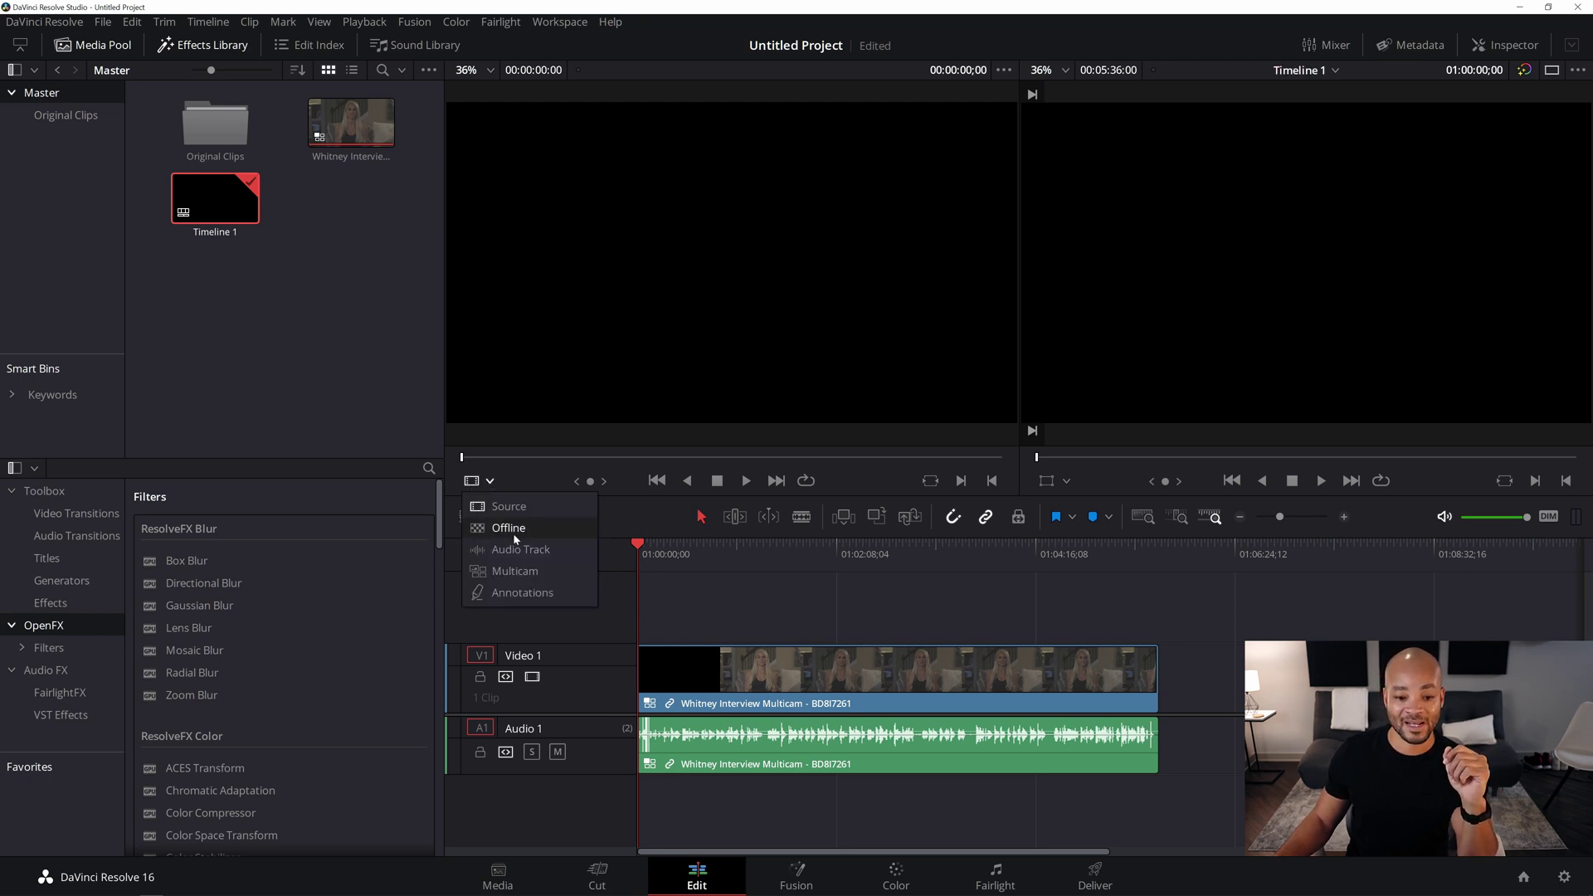
click(516, 571)
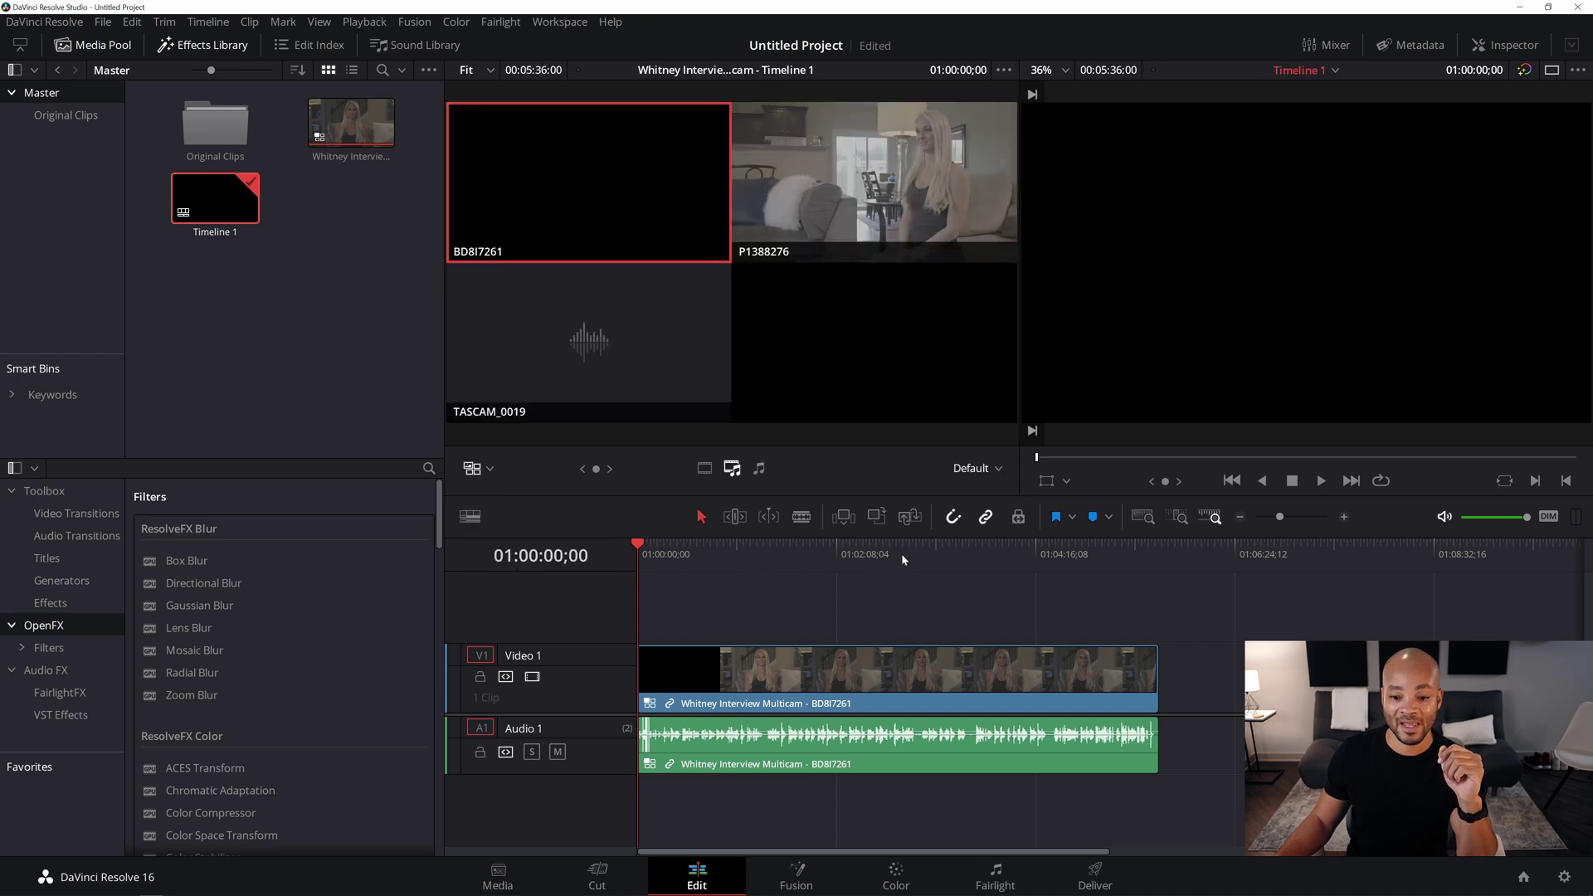
Play the timeline from about 01:02:23 and try cutting both video and audio to the P1388276 angle
click(858, 554)
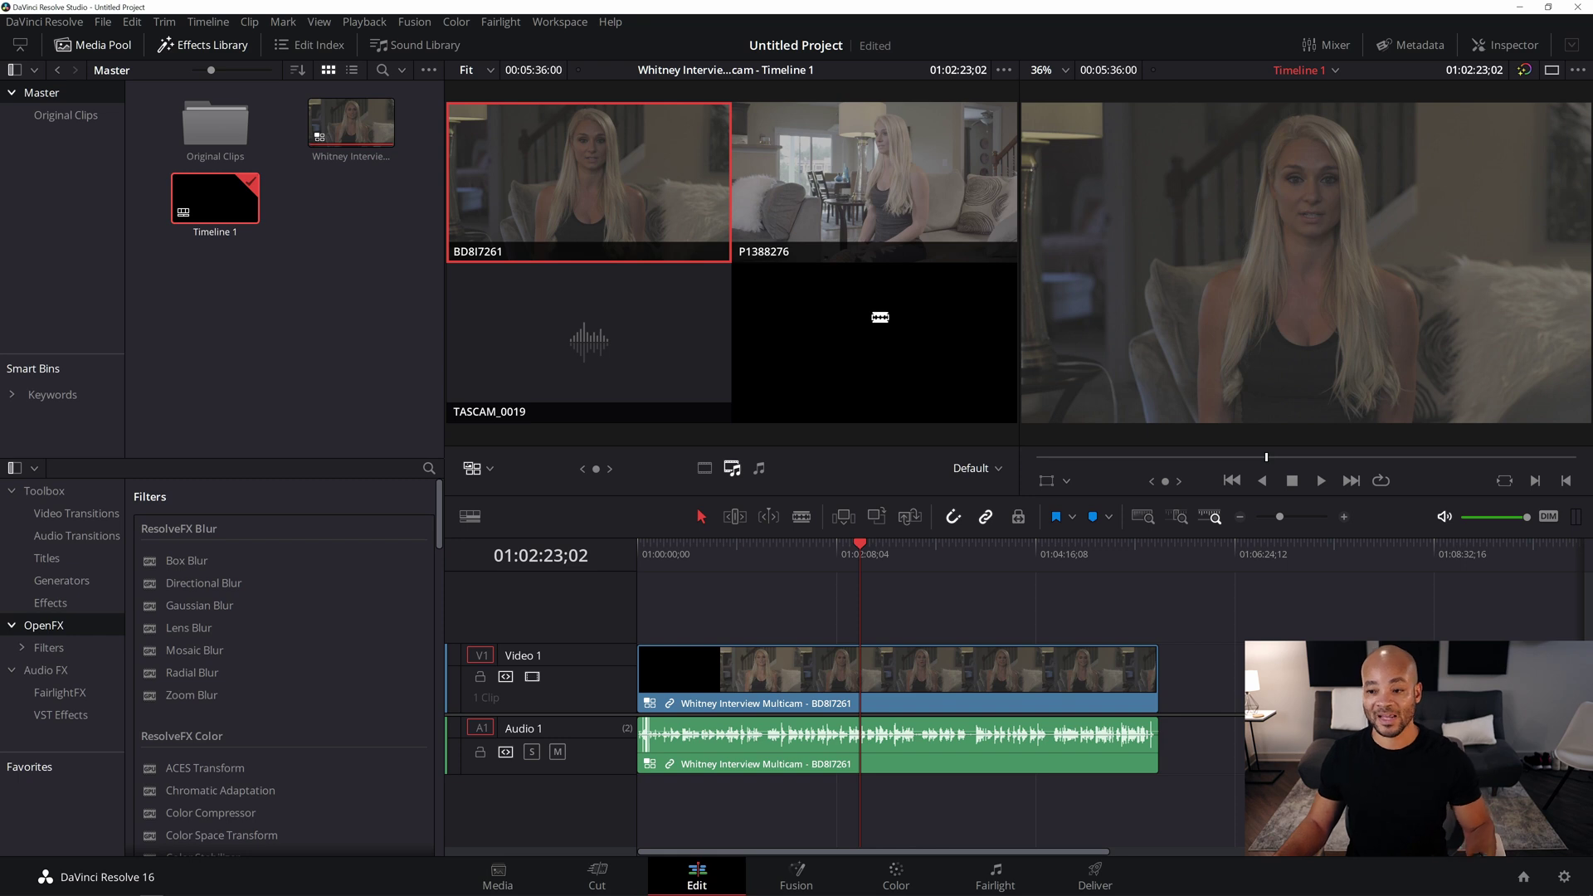
key(space)
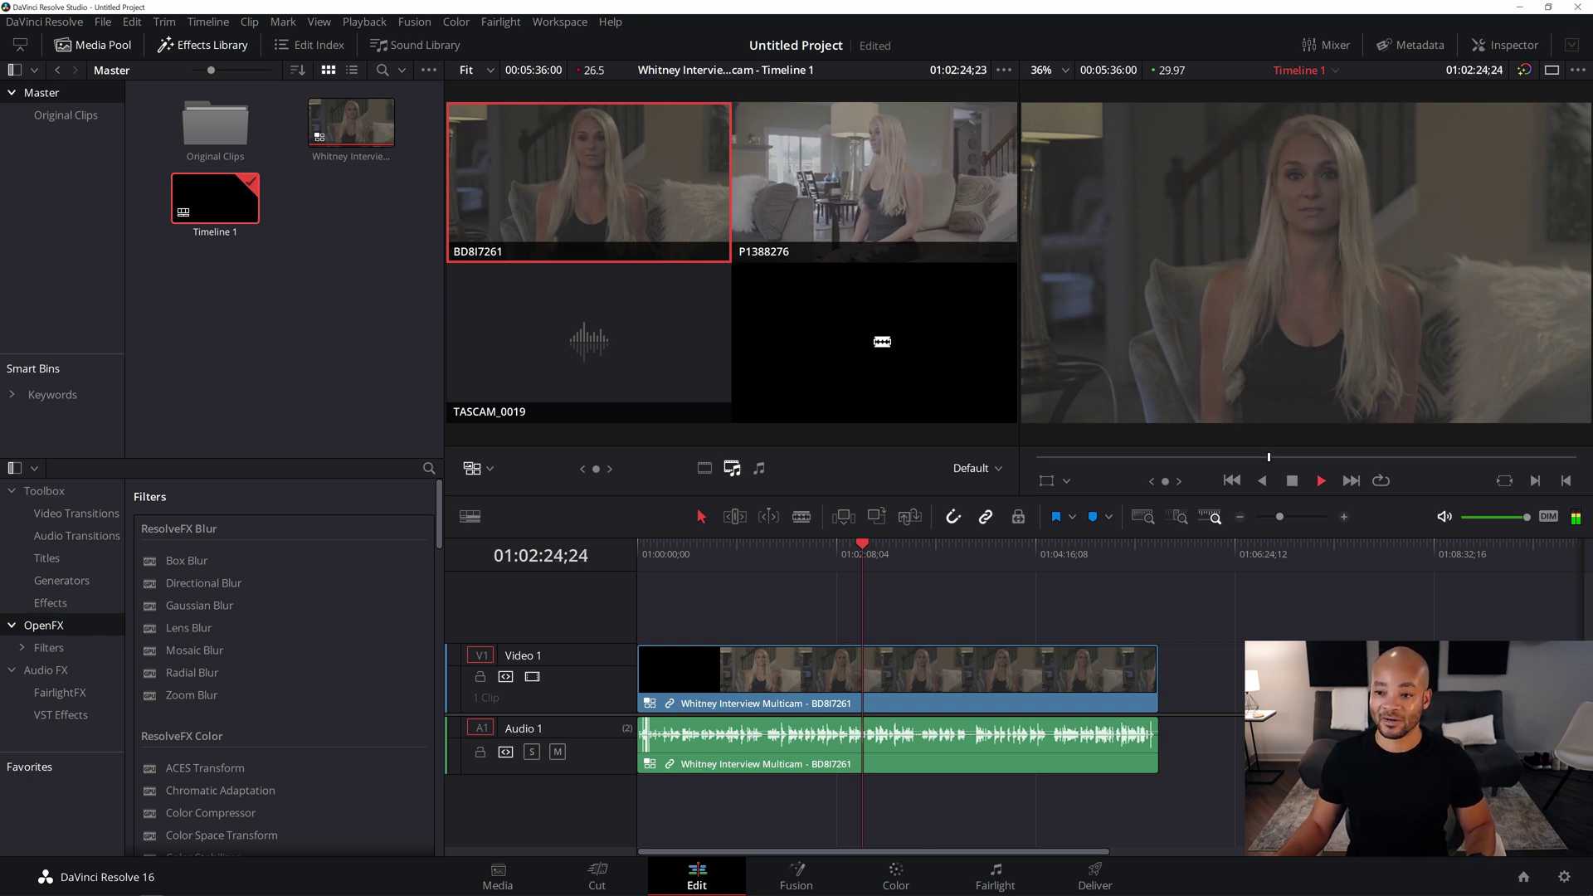
click(857, 196)
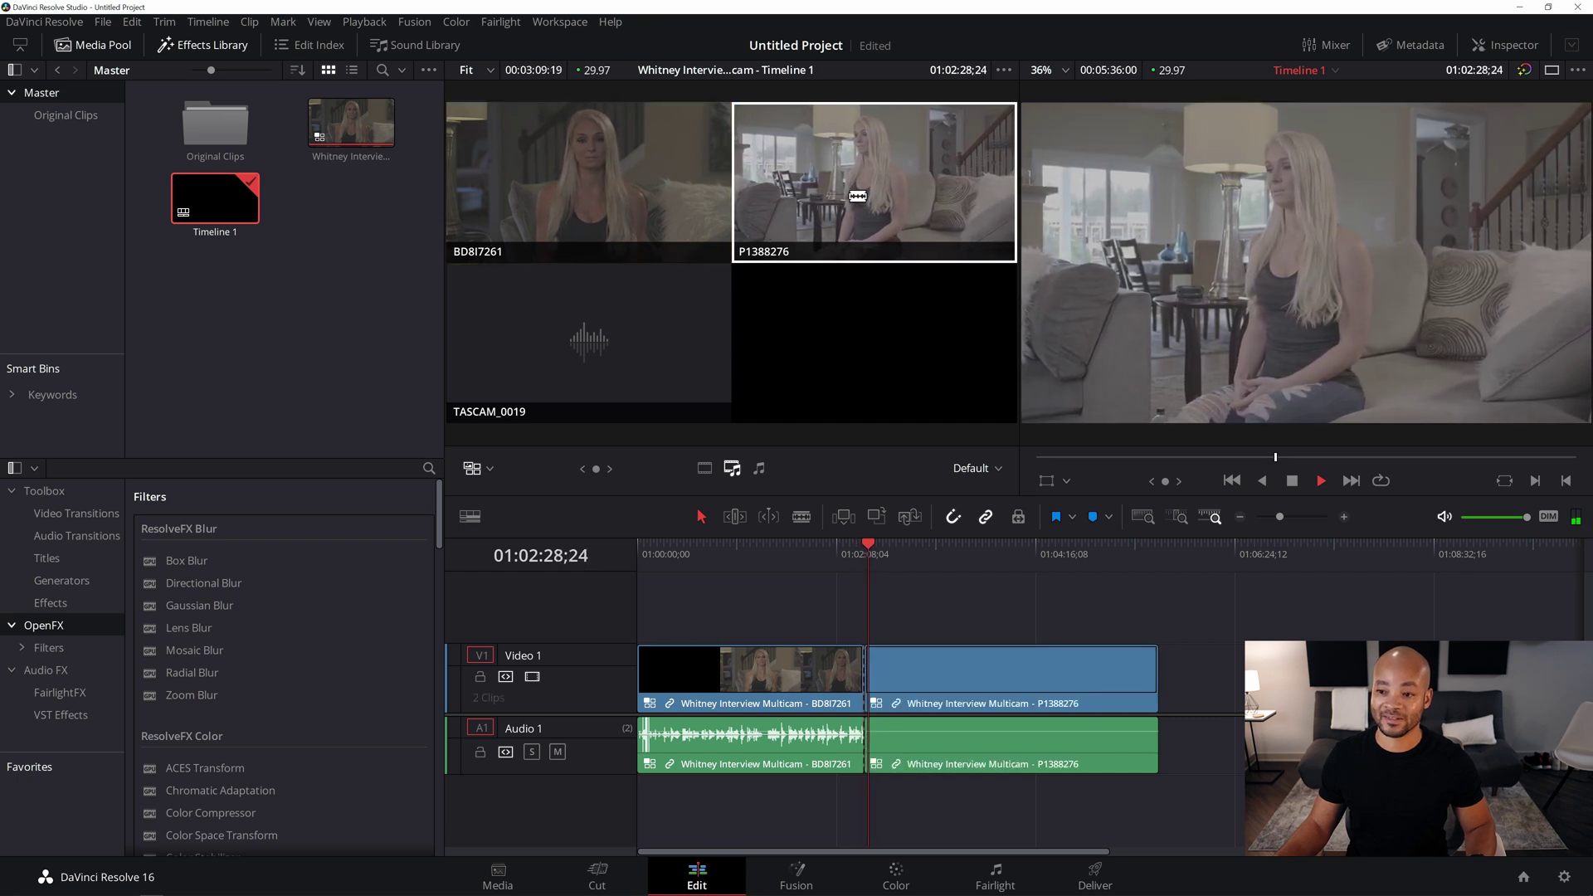
key(space)
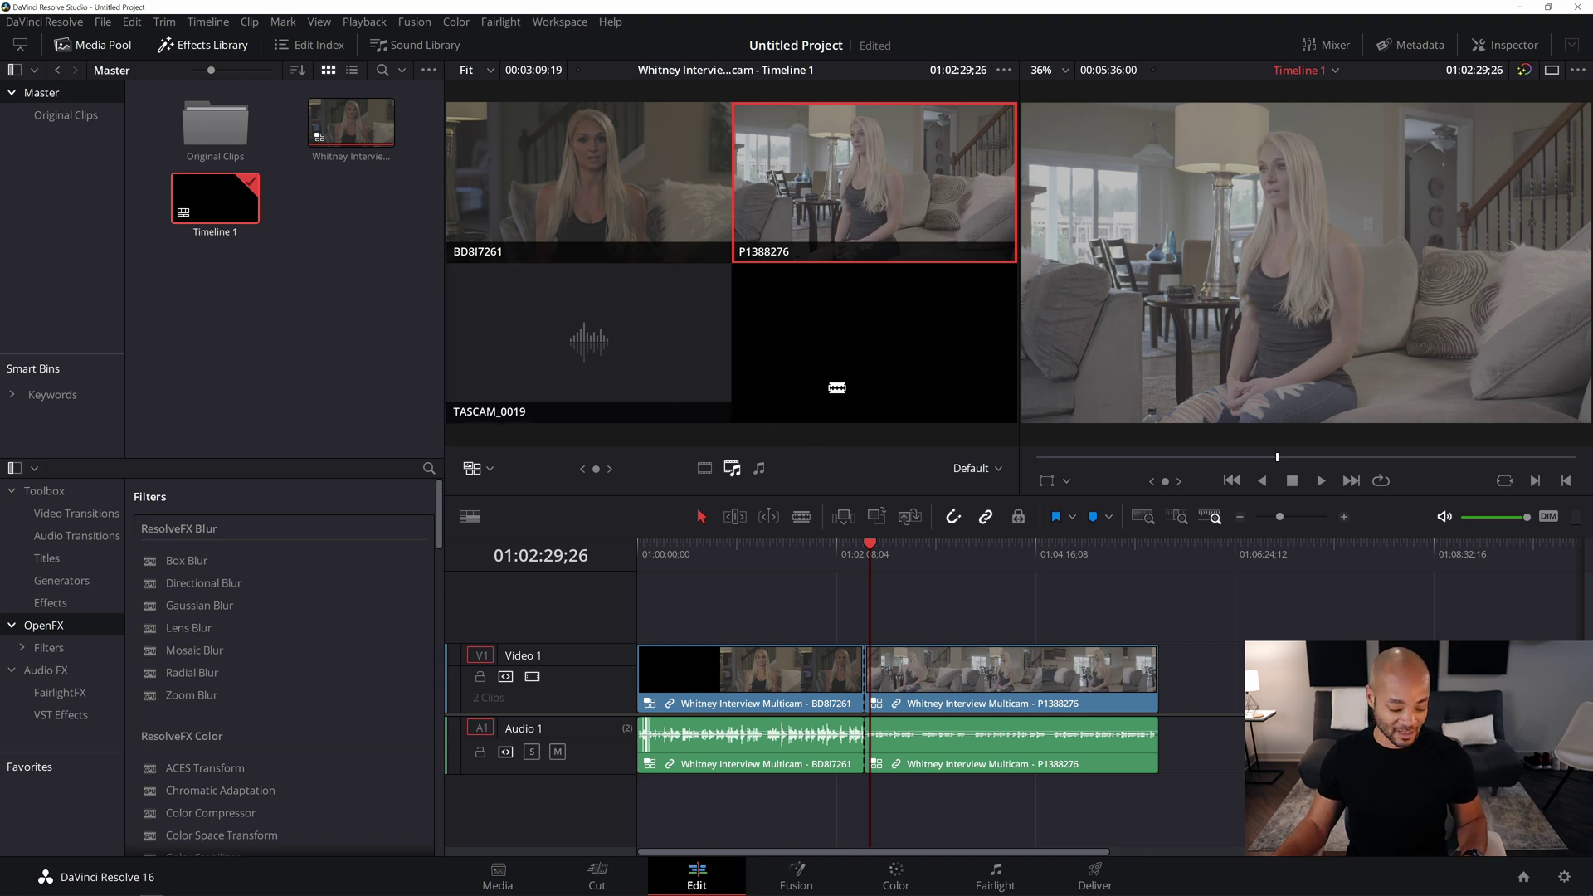
key(alt+1)
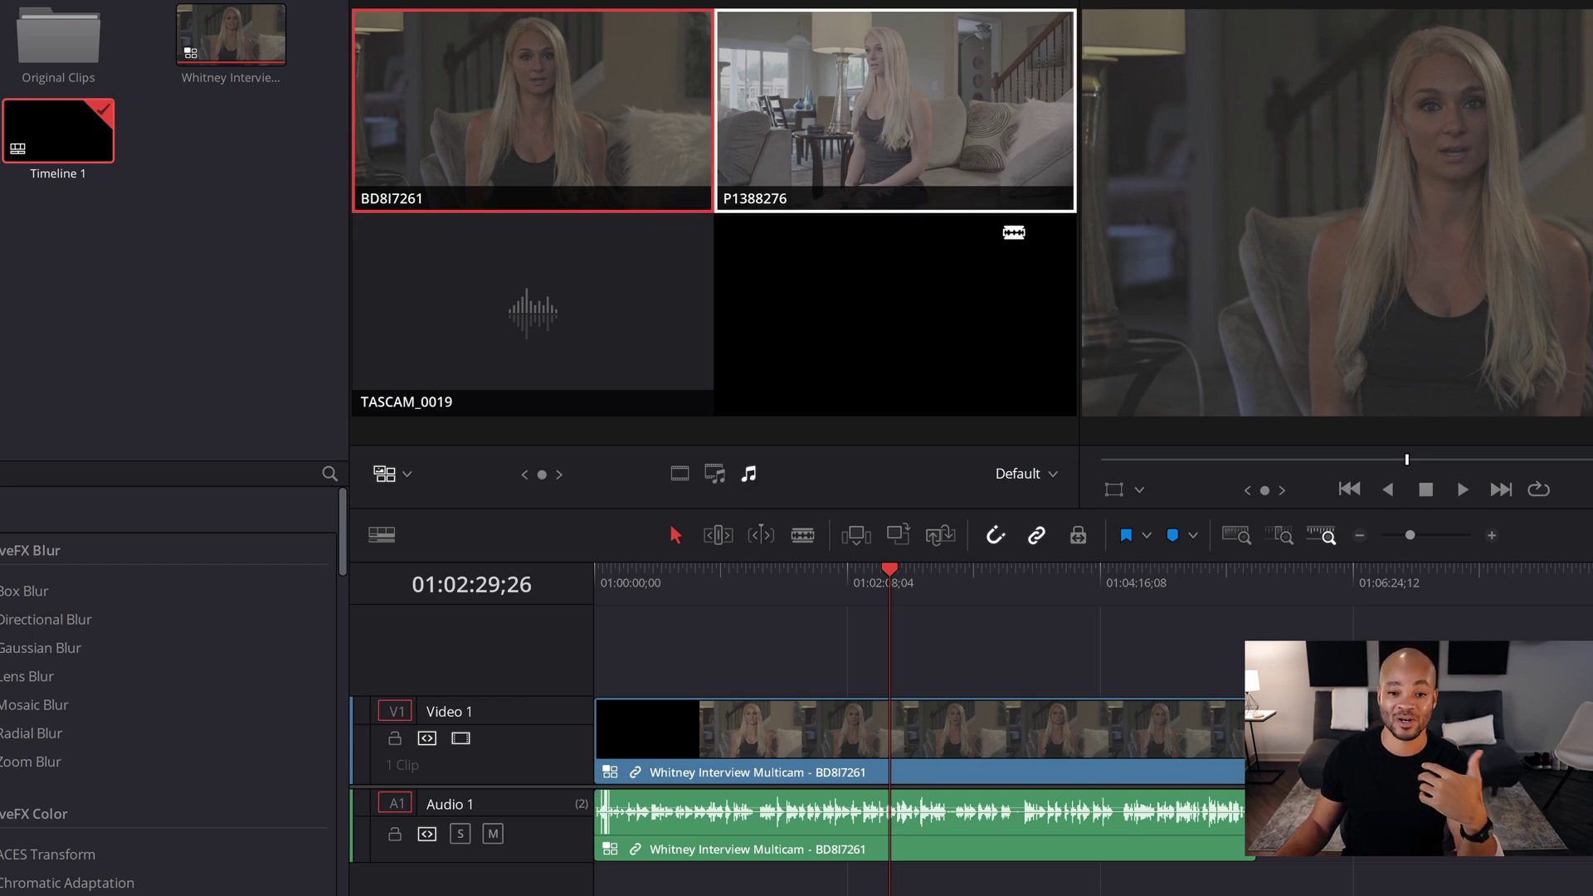
Set multicam switching to video only and cut to the P1388276 angle at about 01:02:26 on the timeline
click(679, 480)
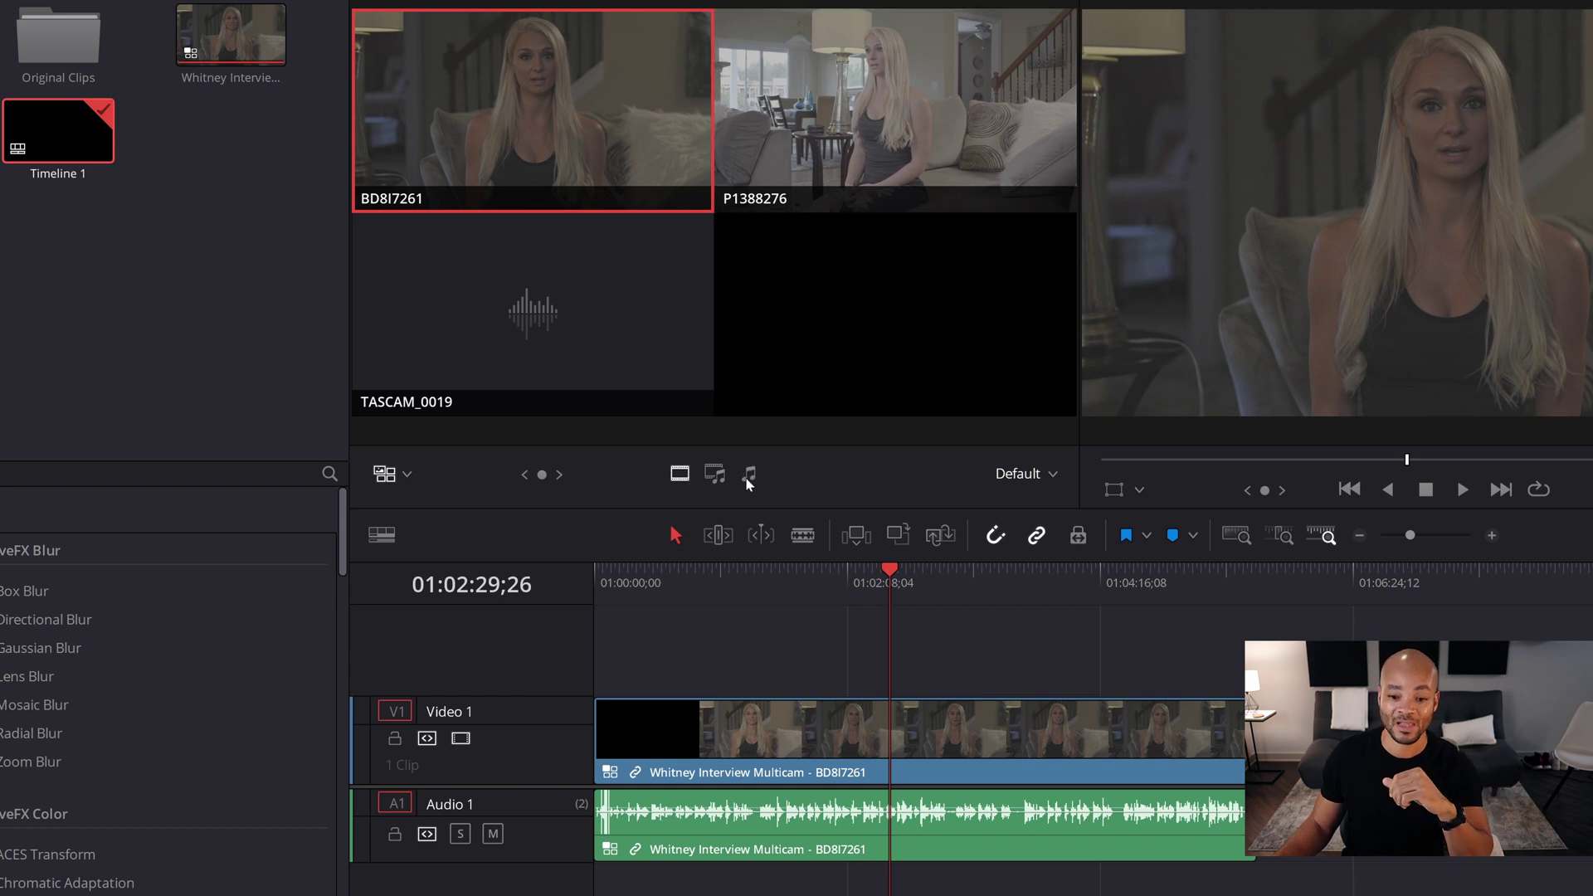
click(882, 594)
click(877, 592)
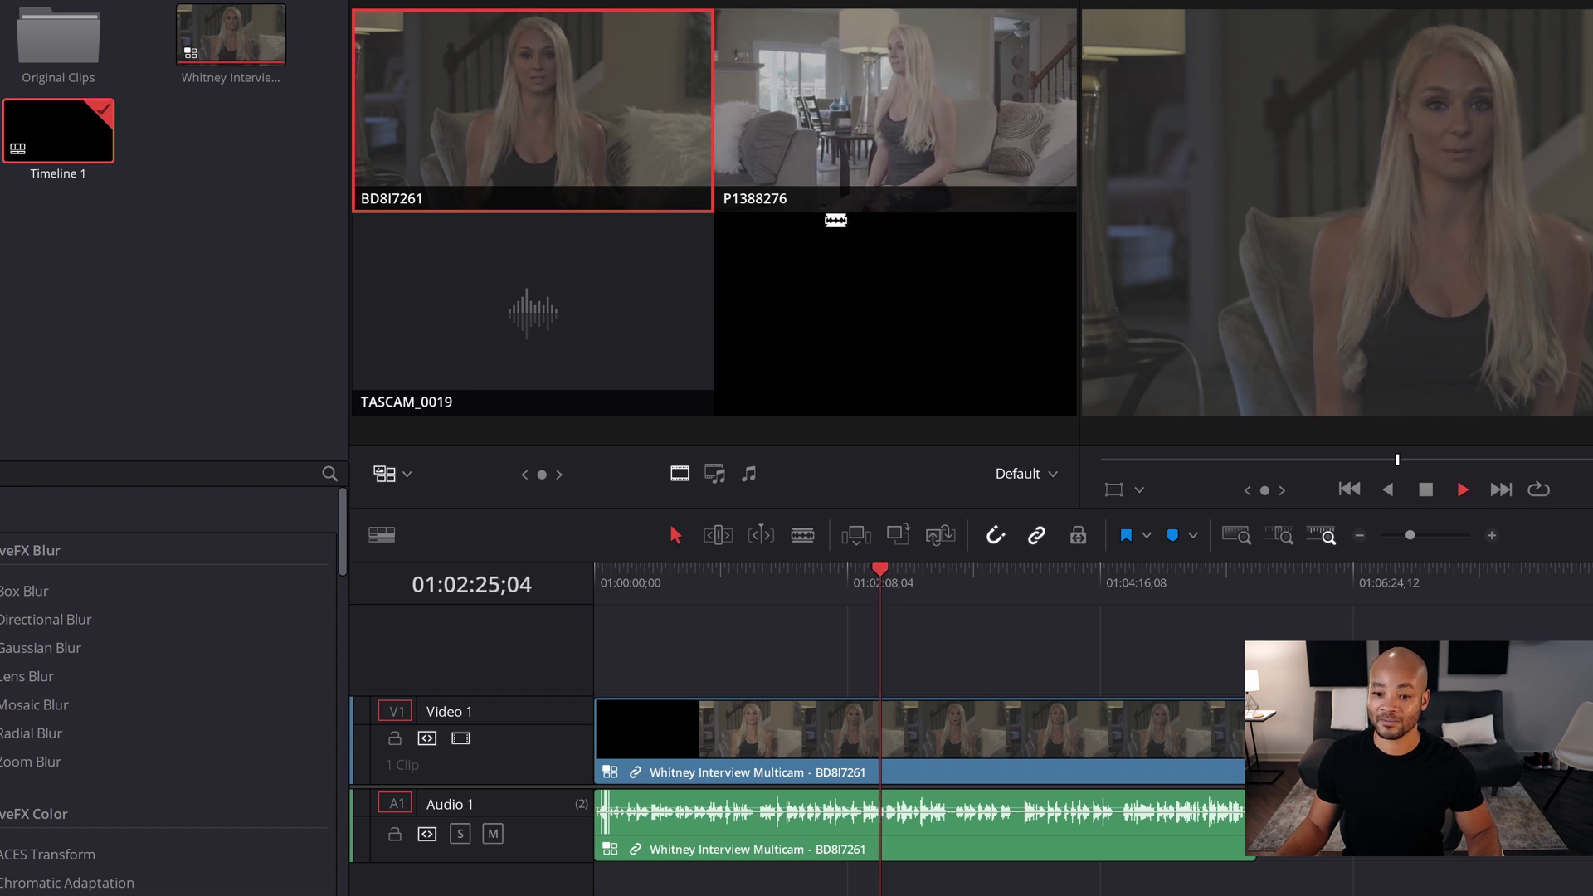
key(space)
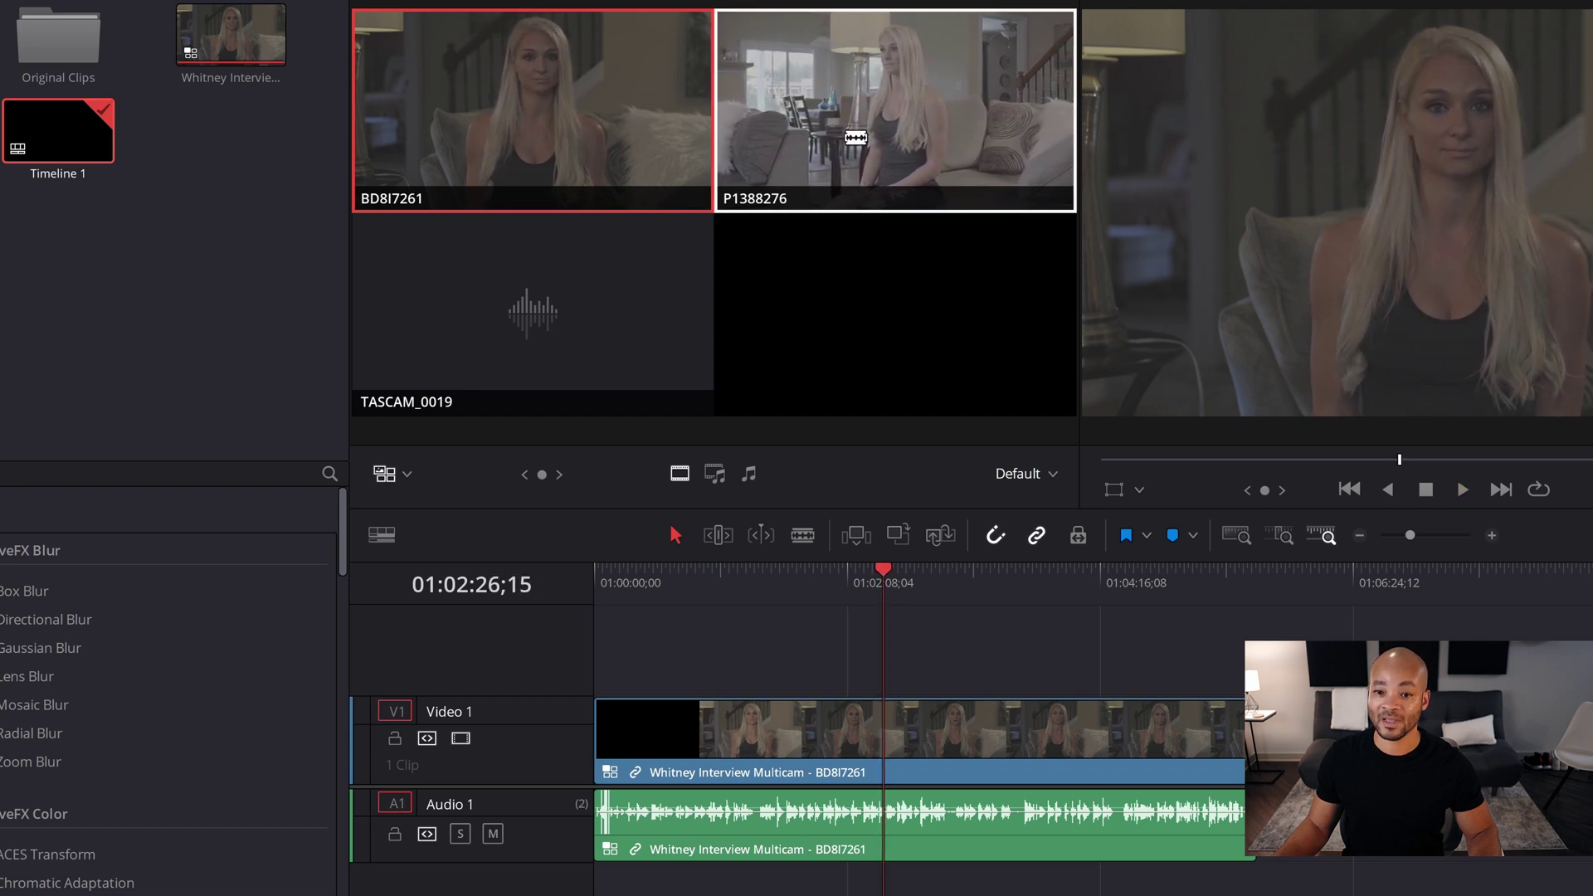
click(855, 137)
Resume playback and cut the video back to the BD8I7261 angle at about 01:02:32
key(space)
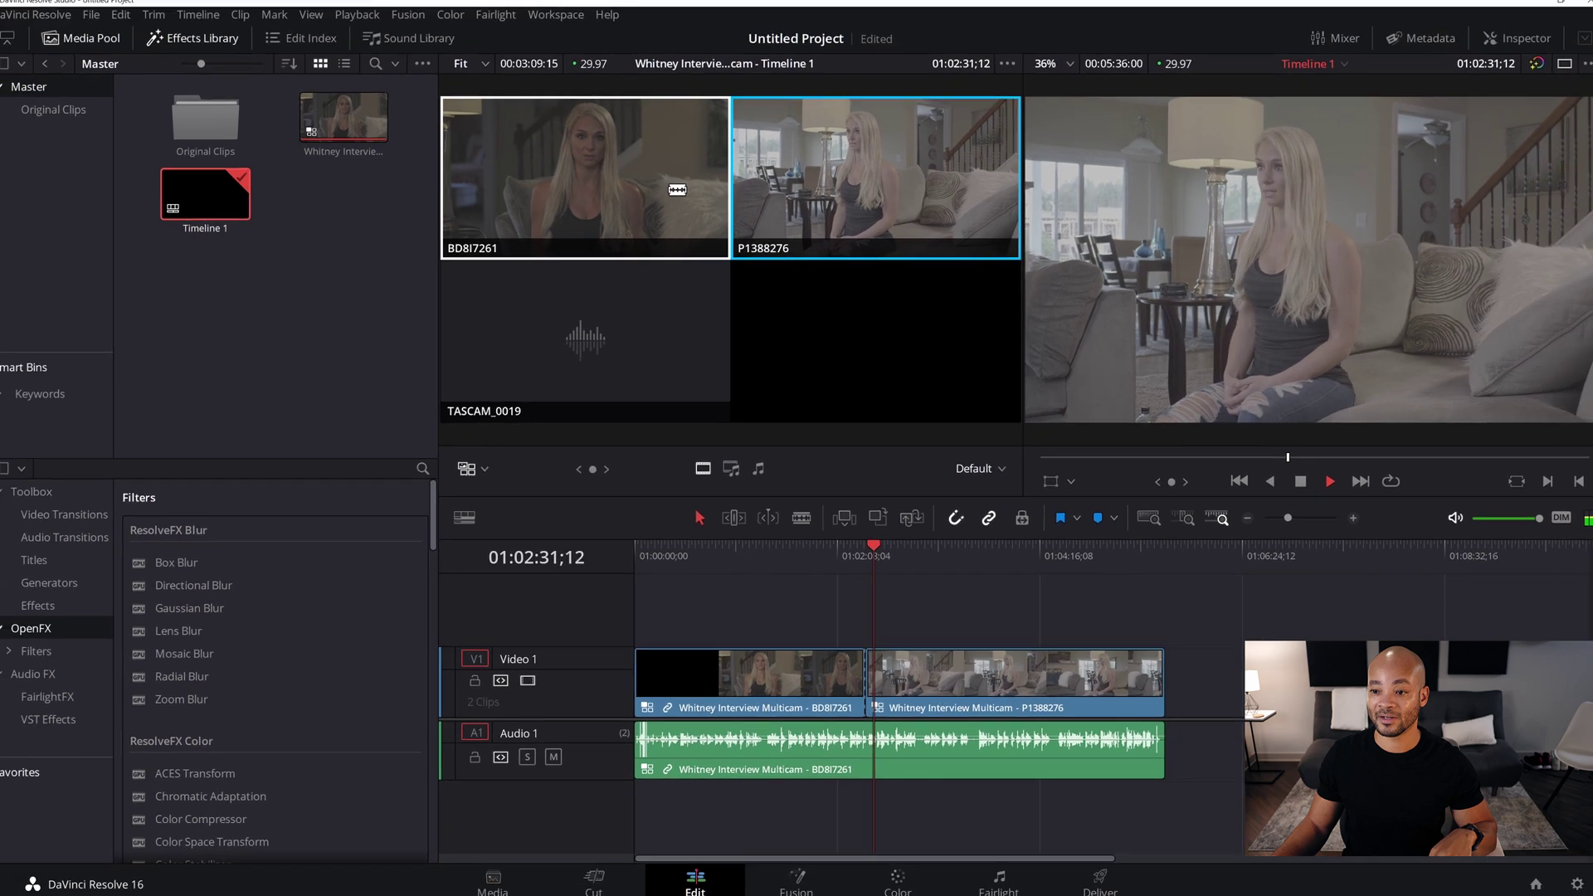
click(677, 189)
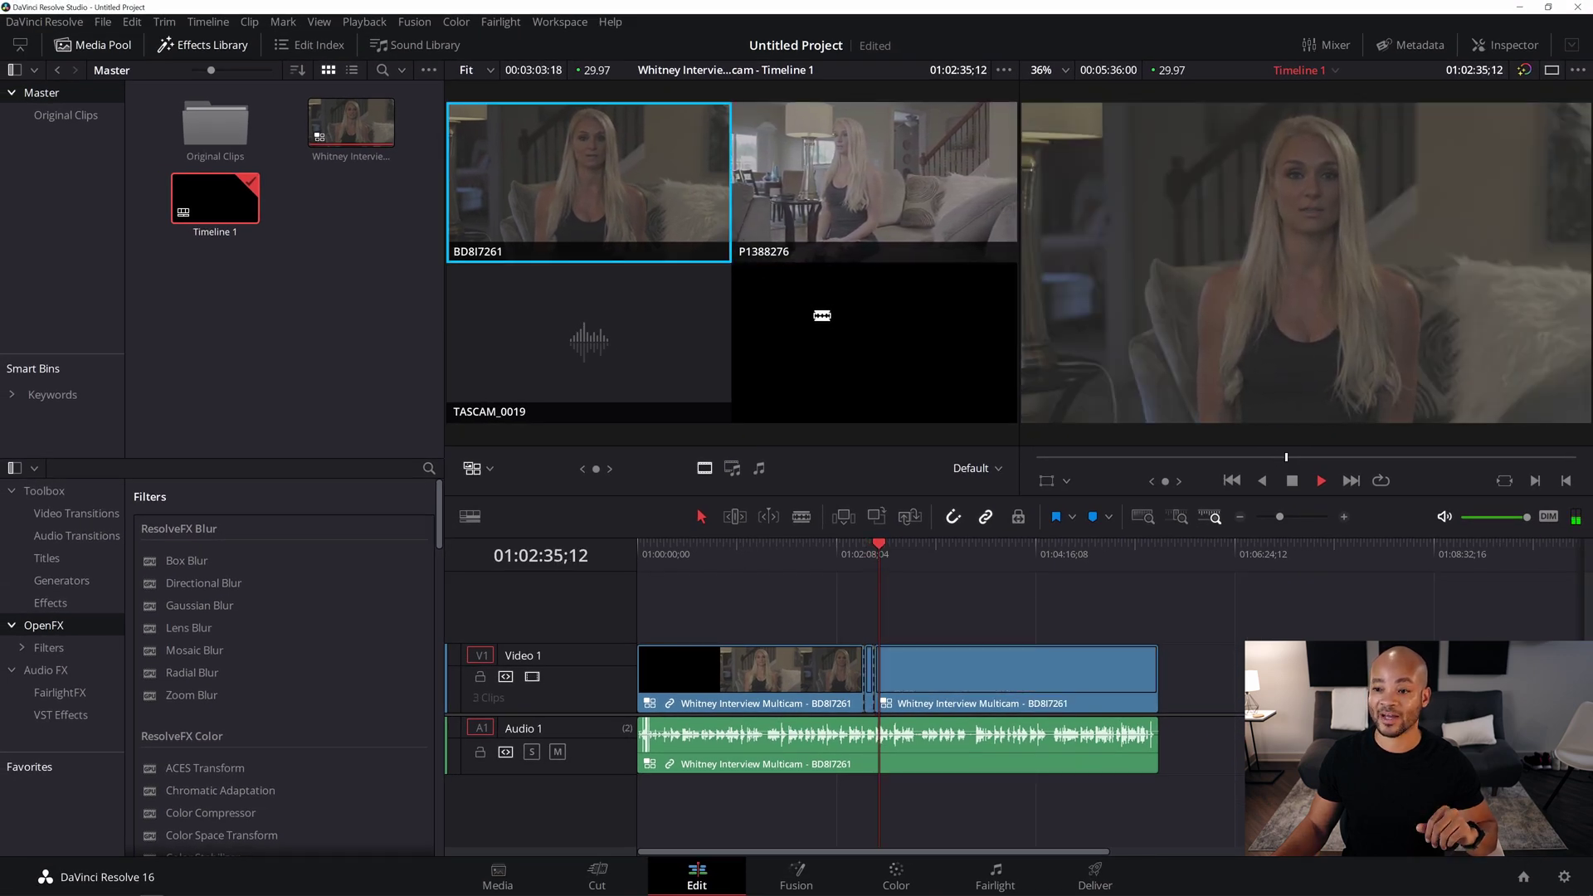
key(space)
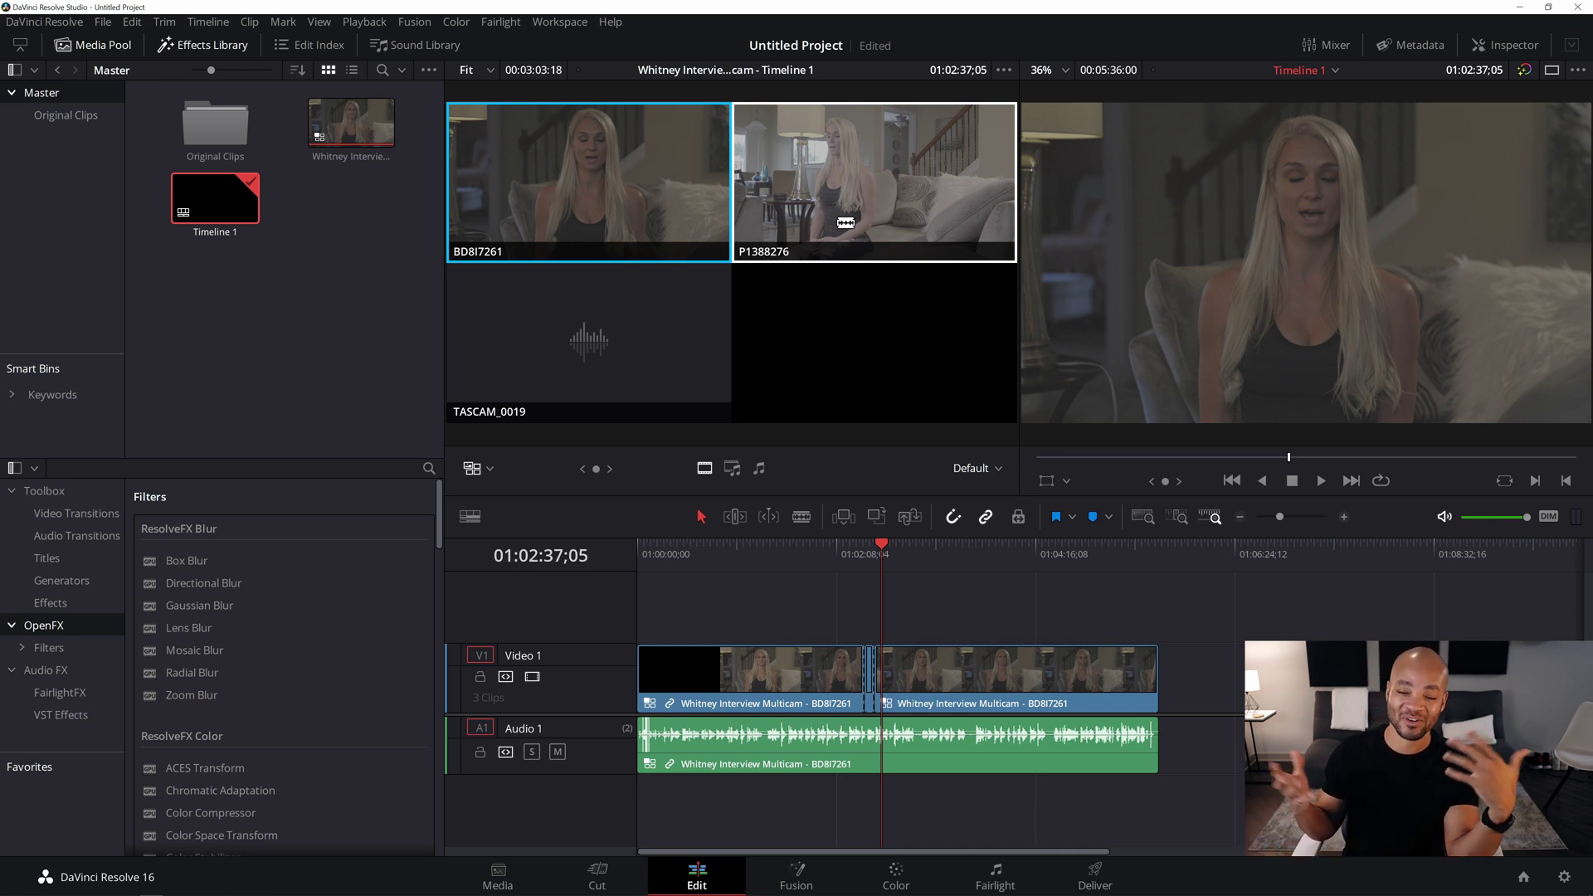
Play the short P1388276 segment on Video 1 and switch its multicam clip angle to BD8I7261
click(1344, 517)
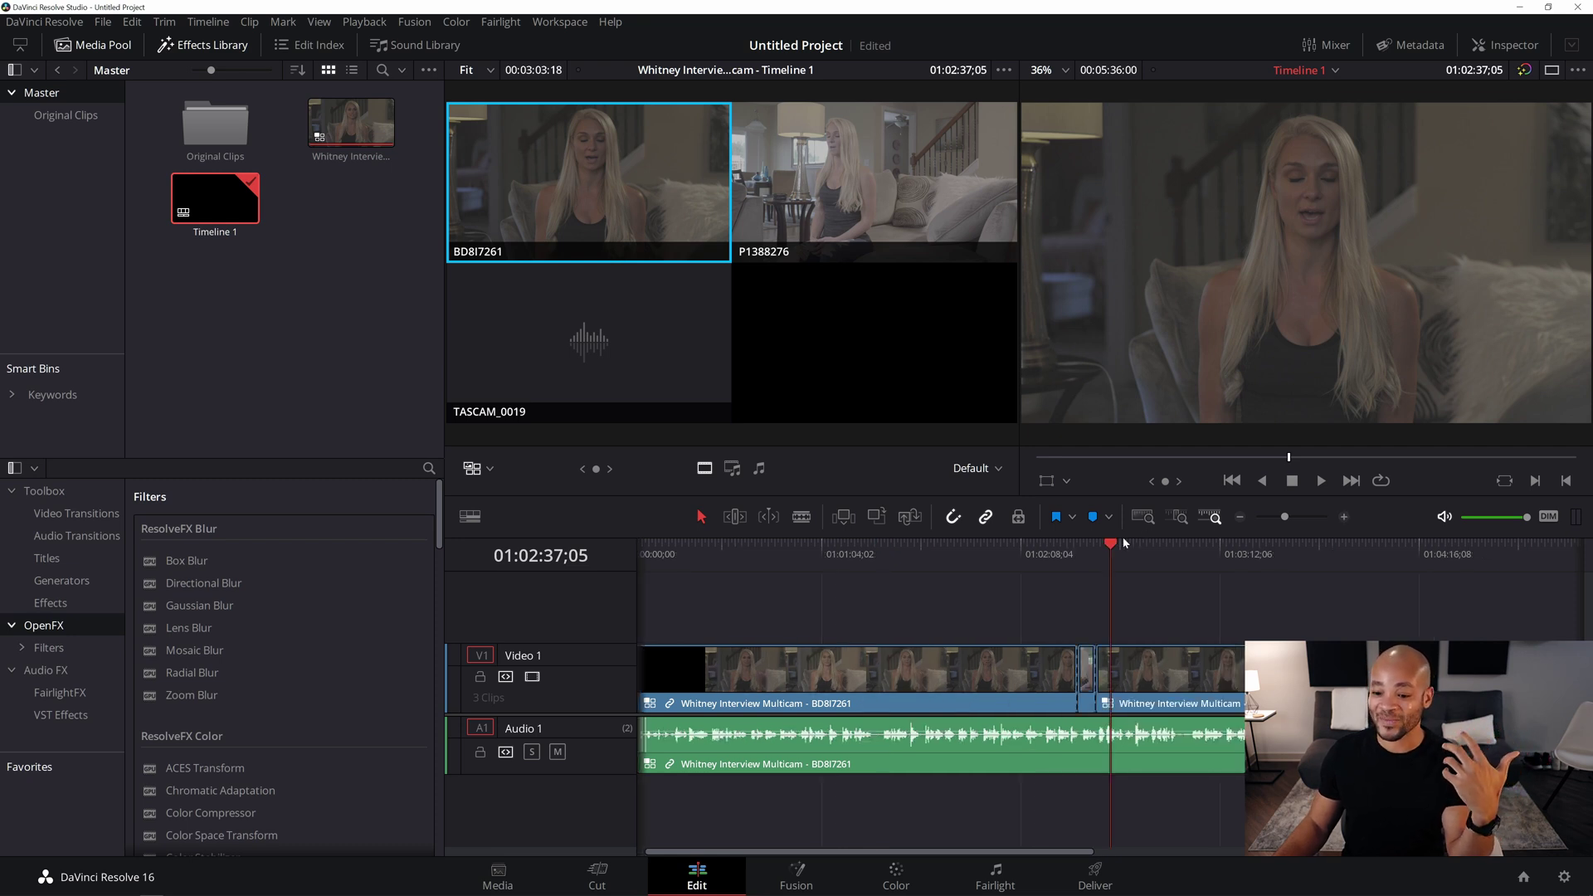
click(1078, 554)
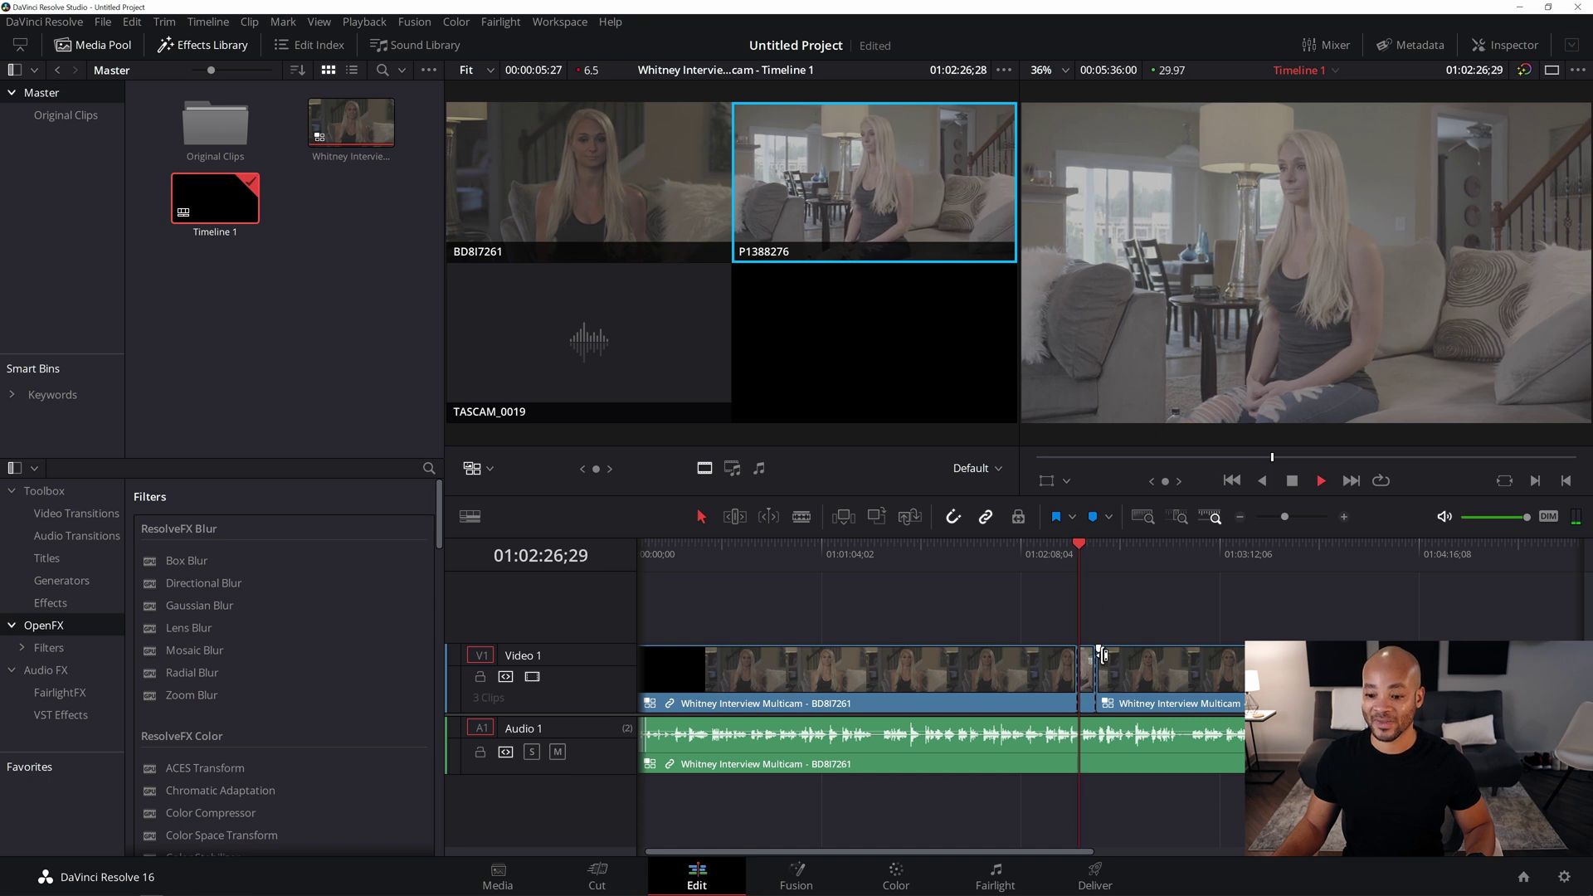
key(space)
click(1090, 704)
right_click(1086, 678)
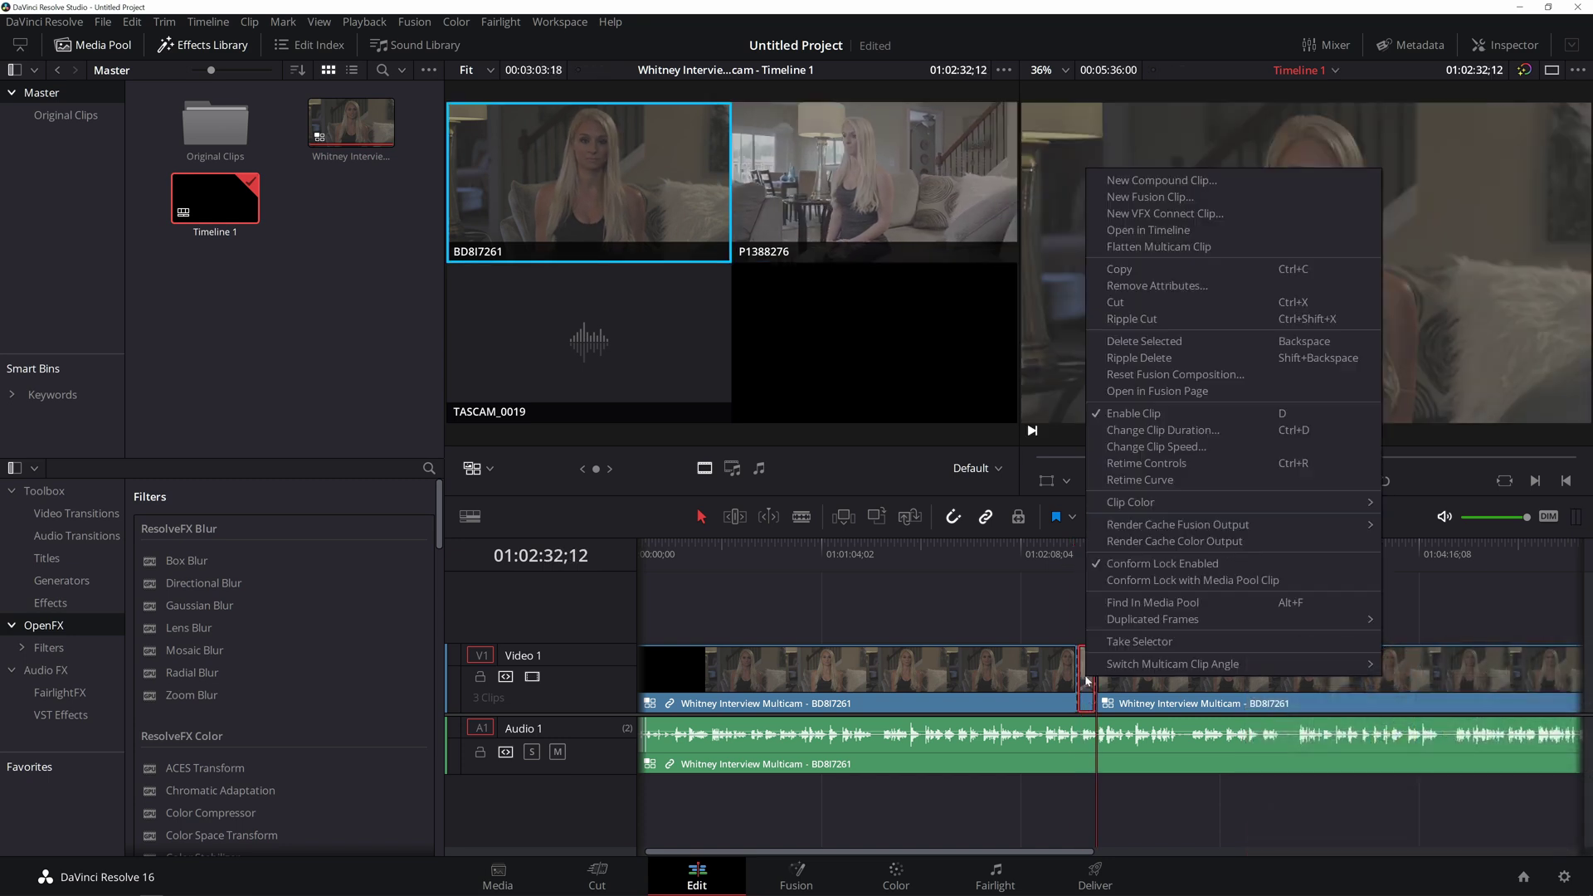
mouse_move(1156, 672)
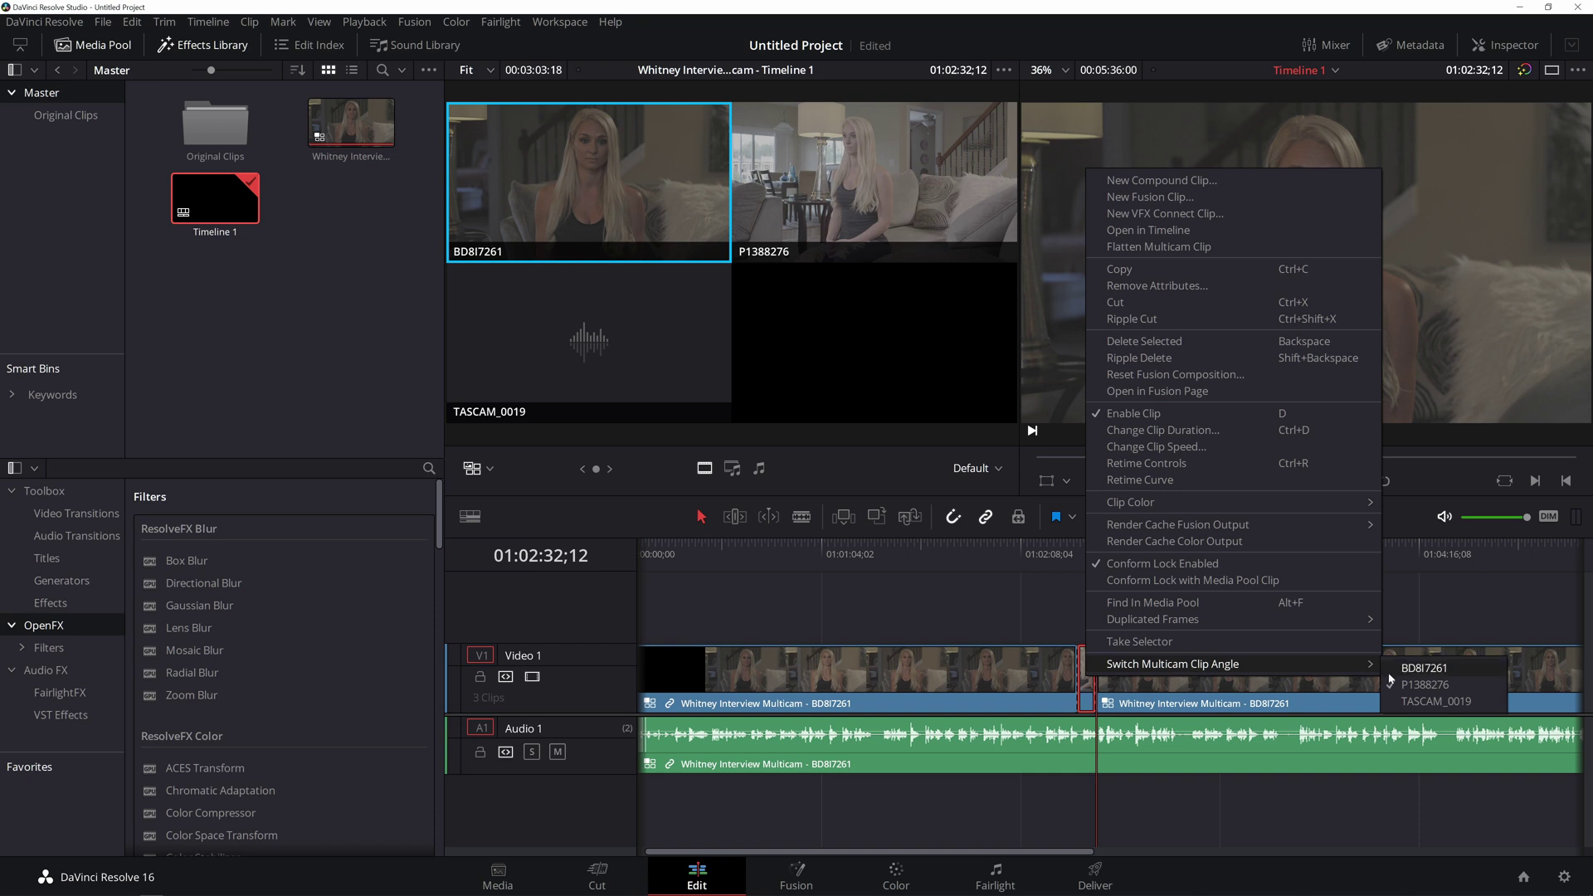
click(1438, 669)
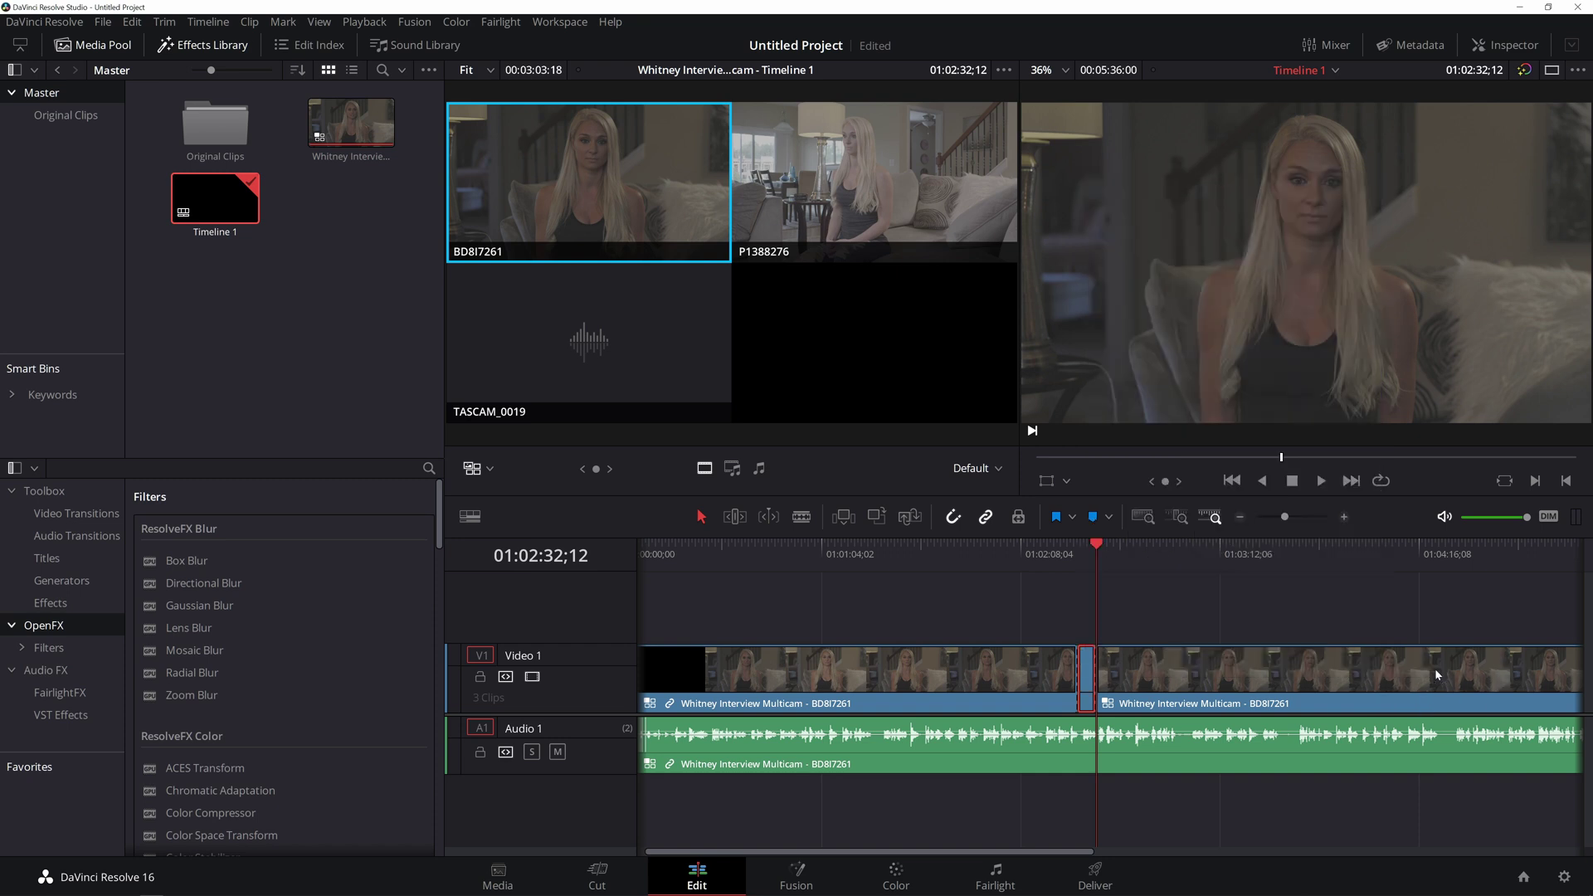
Play the switched section from about 01:02:17 and undo the multicam angle cuts on the timeline
click(1079, 551)
click(1056, 554)
key(space)
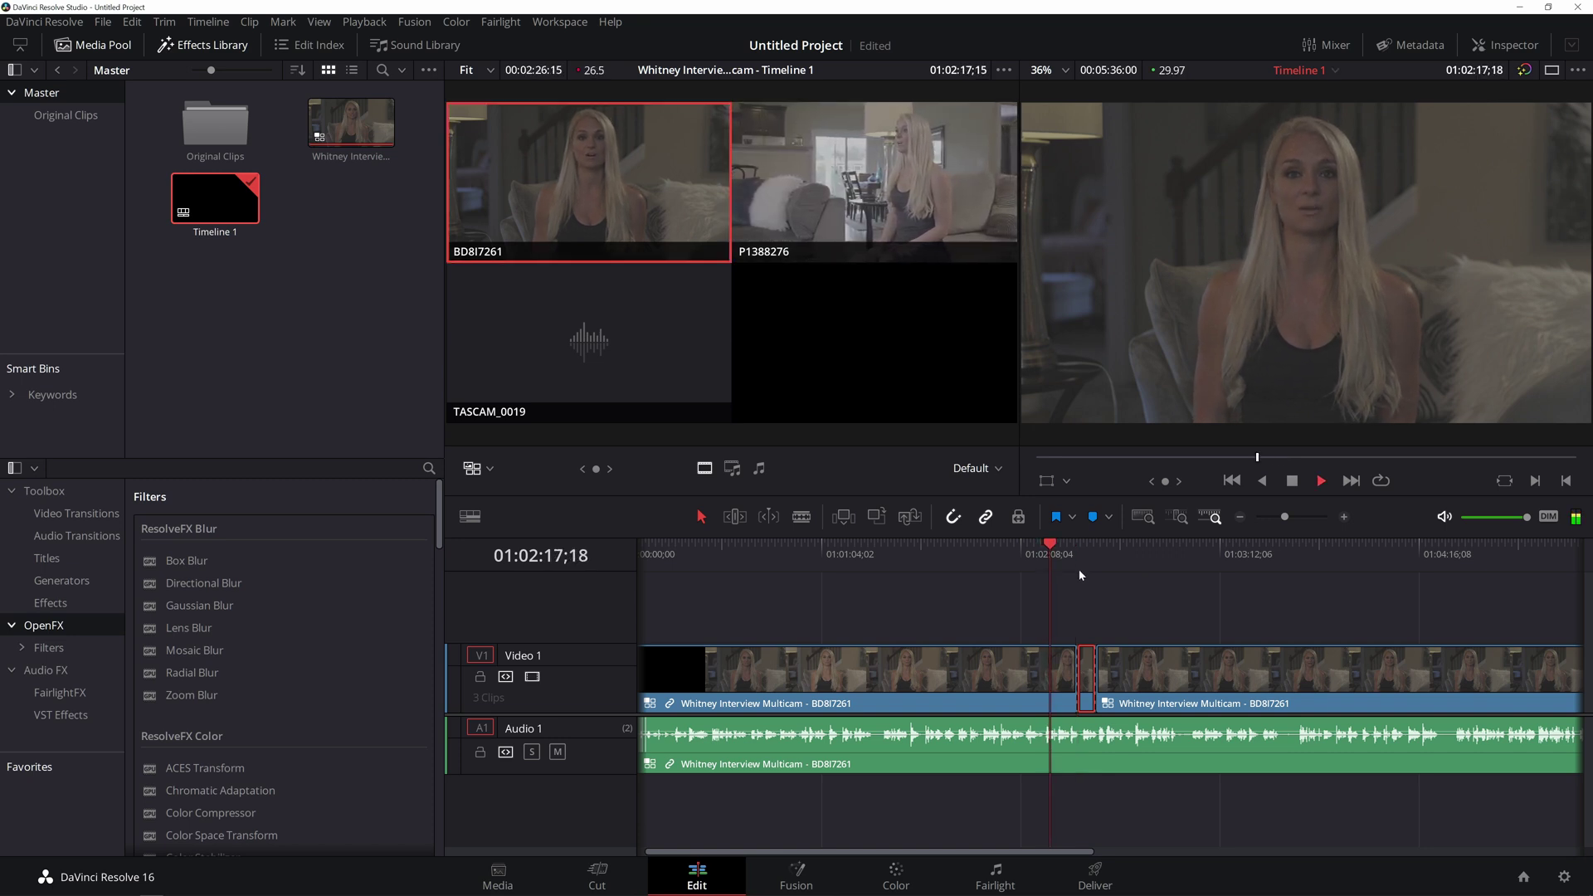
key(space)
click(1077, 554)
key(space)
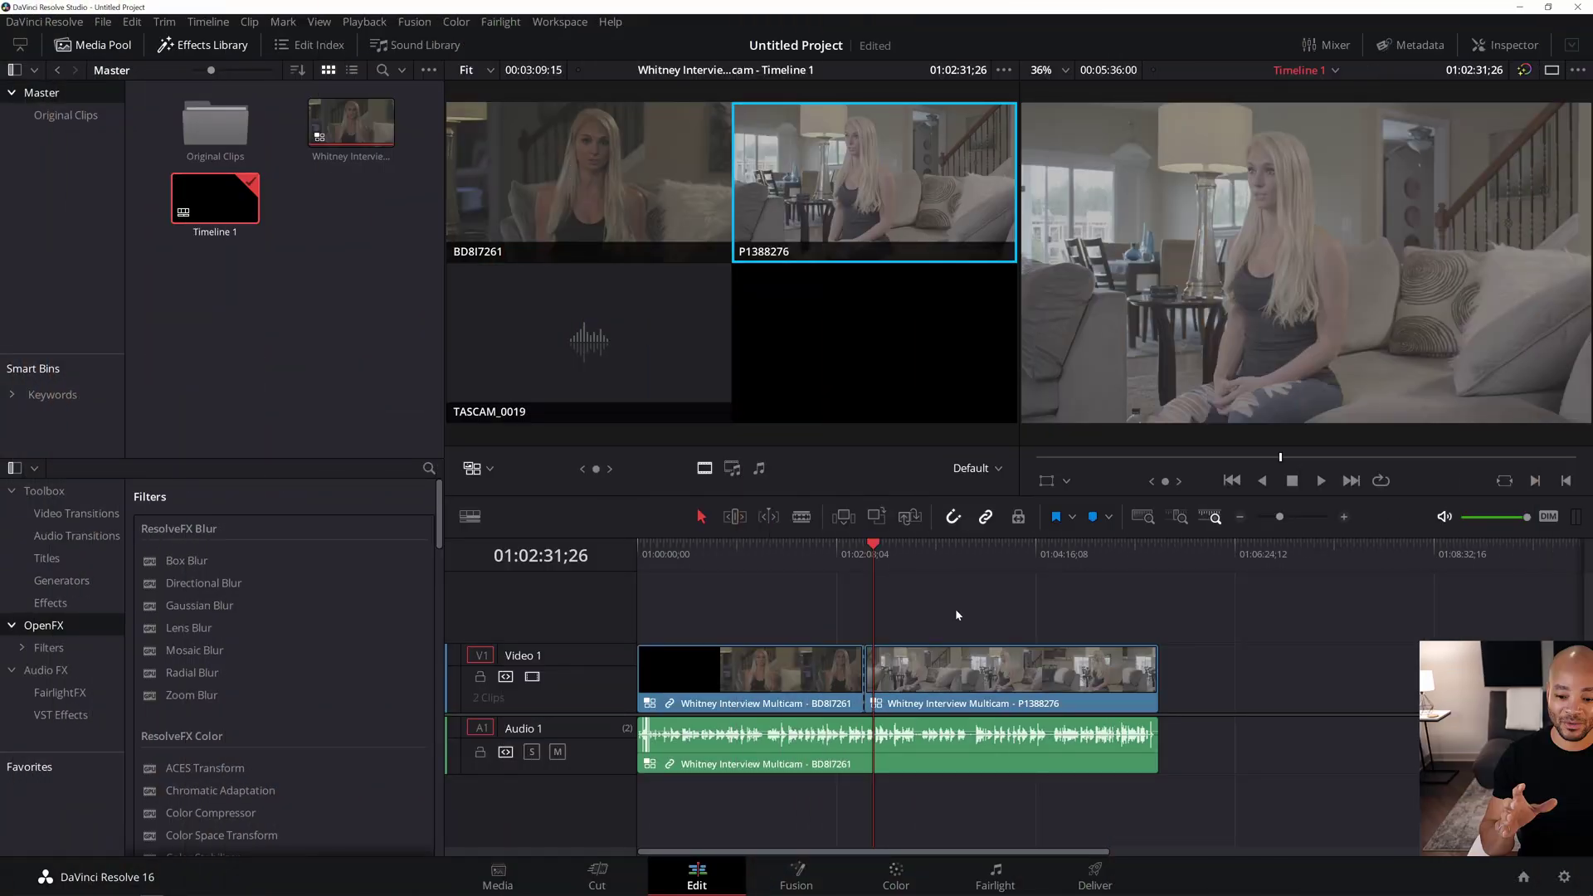
key(1)
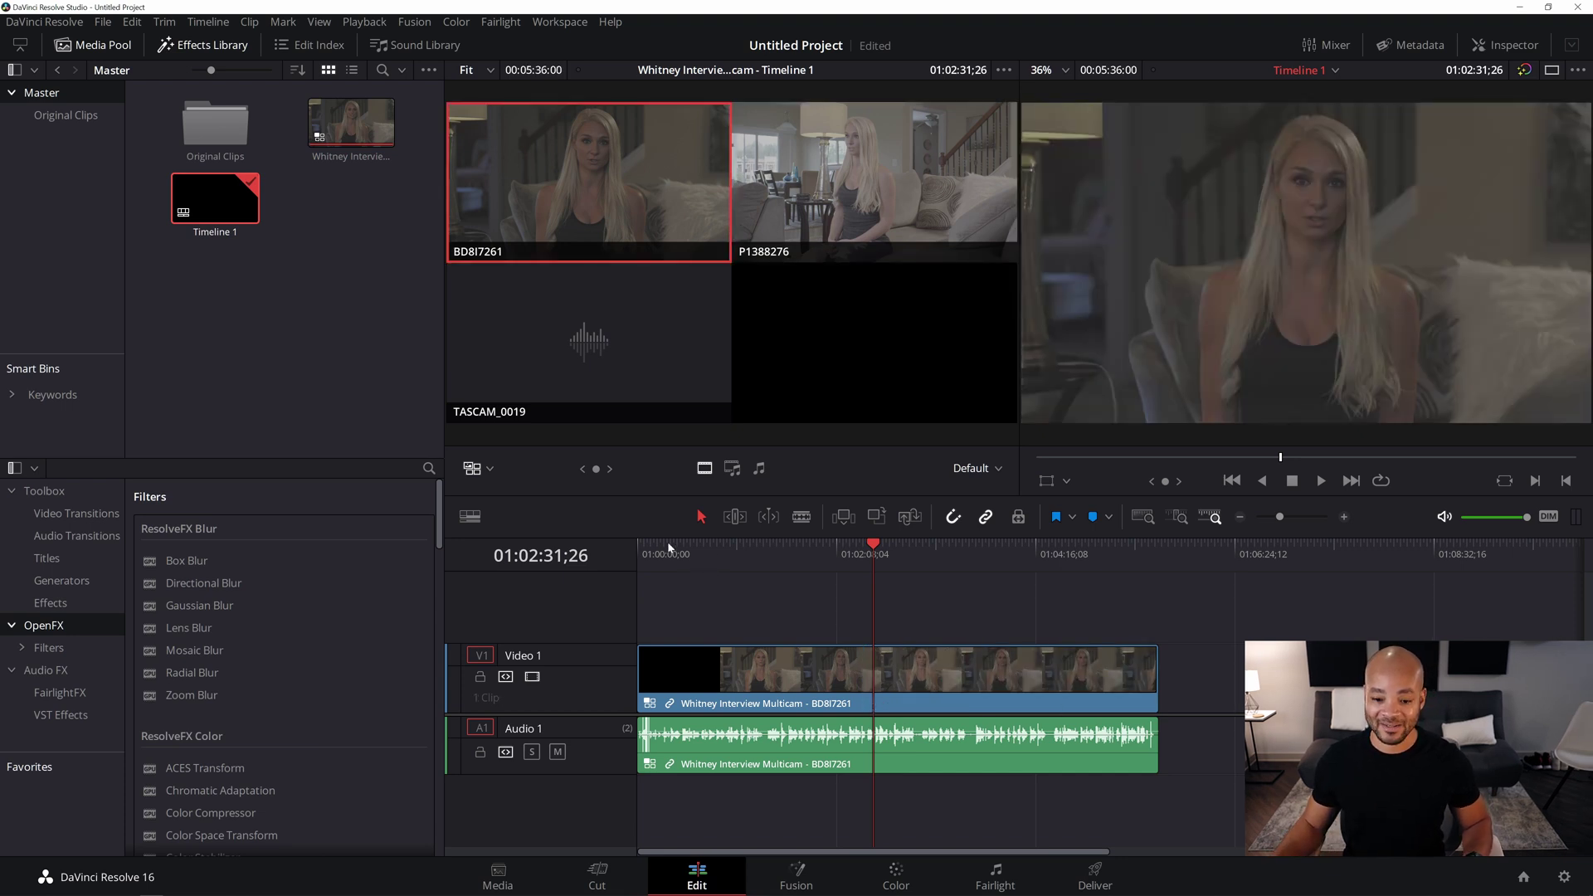
Open the interview multicam clip in its own timeline to view its tracks and return to Timeline 1
right_click(806, 677)
click(804, 671)
right_click(821, 686)
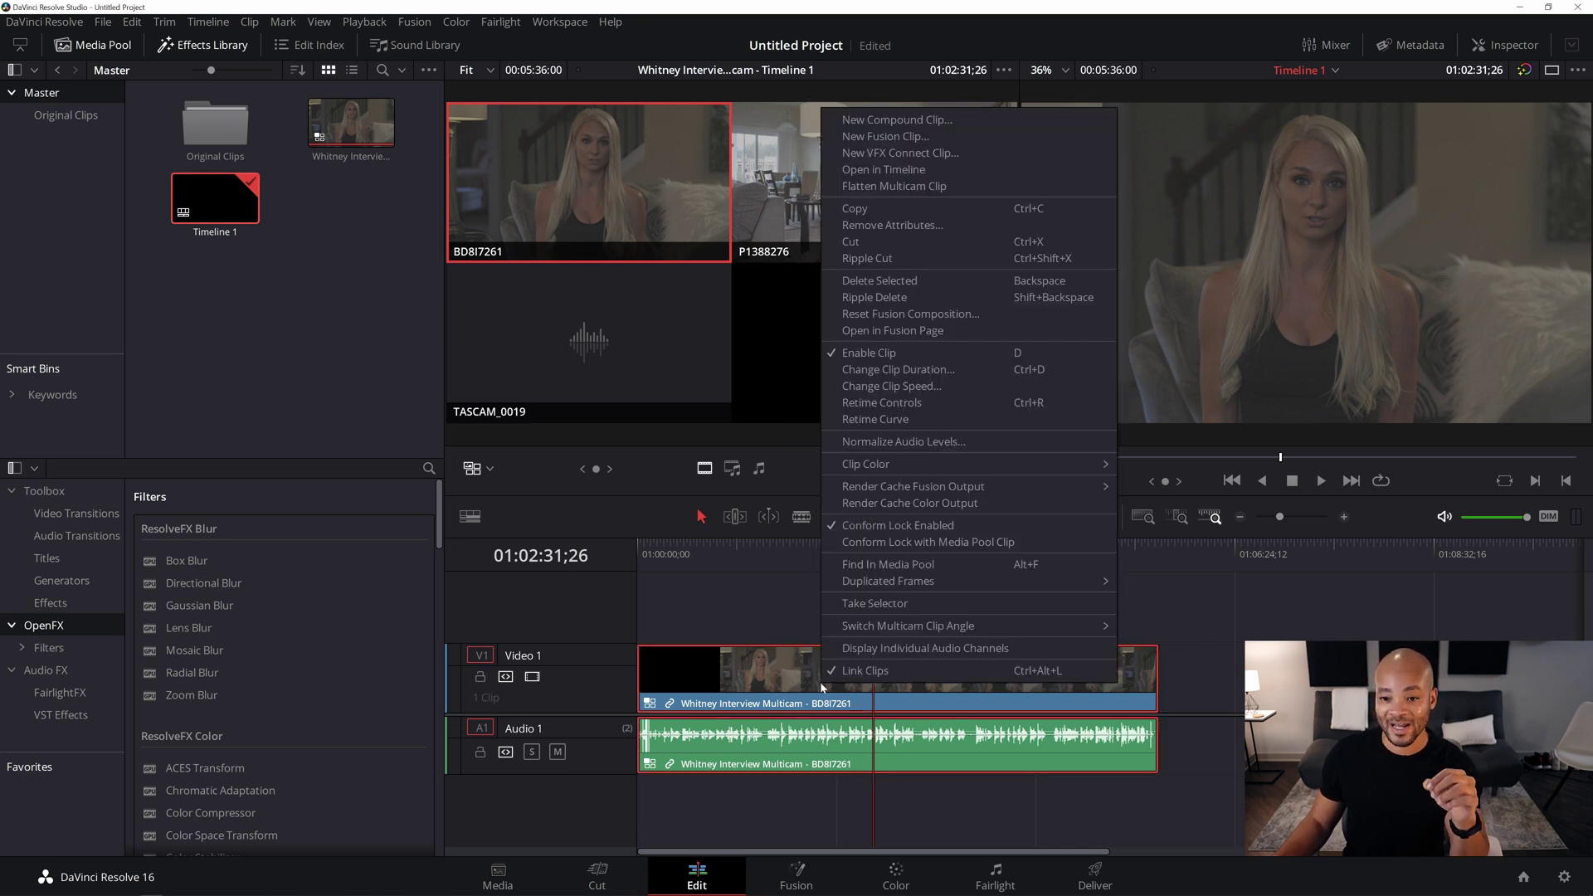
click(922, 171)
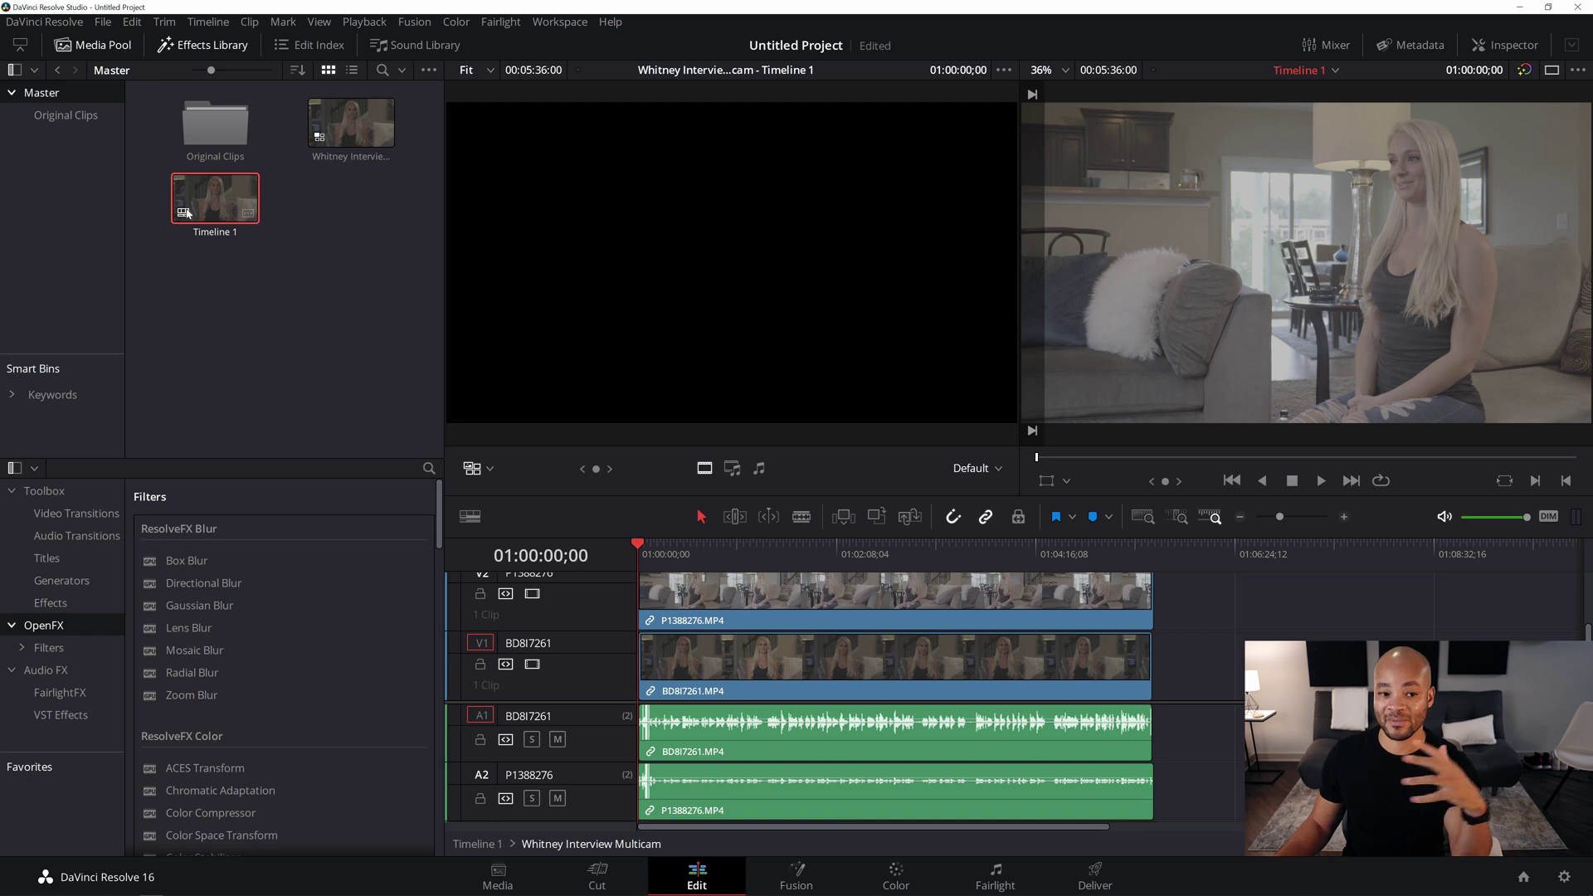
double_click(236, 202)
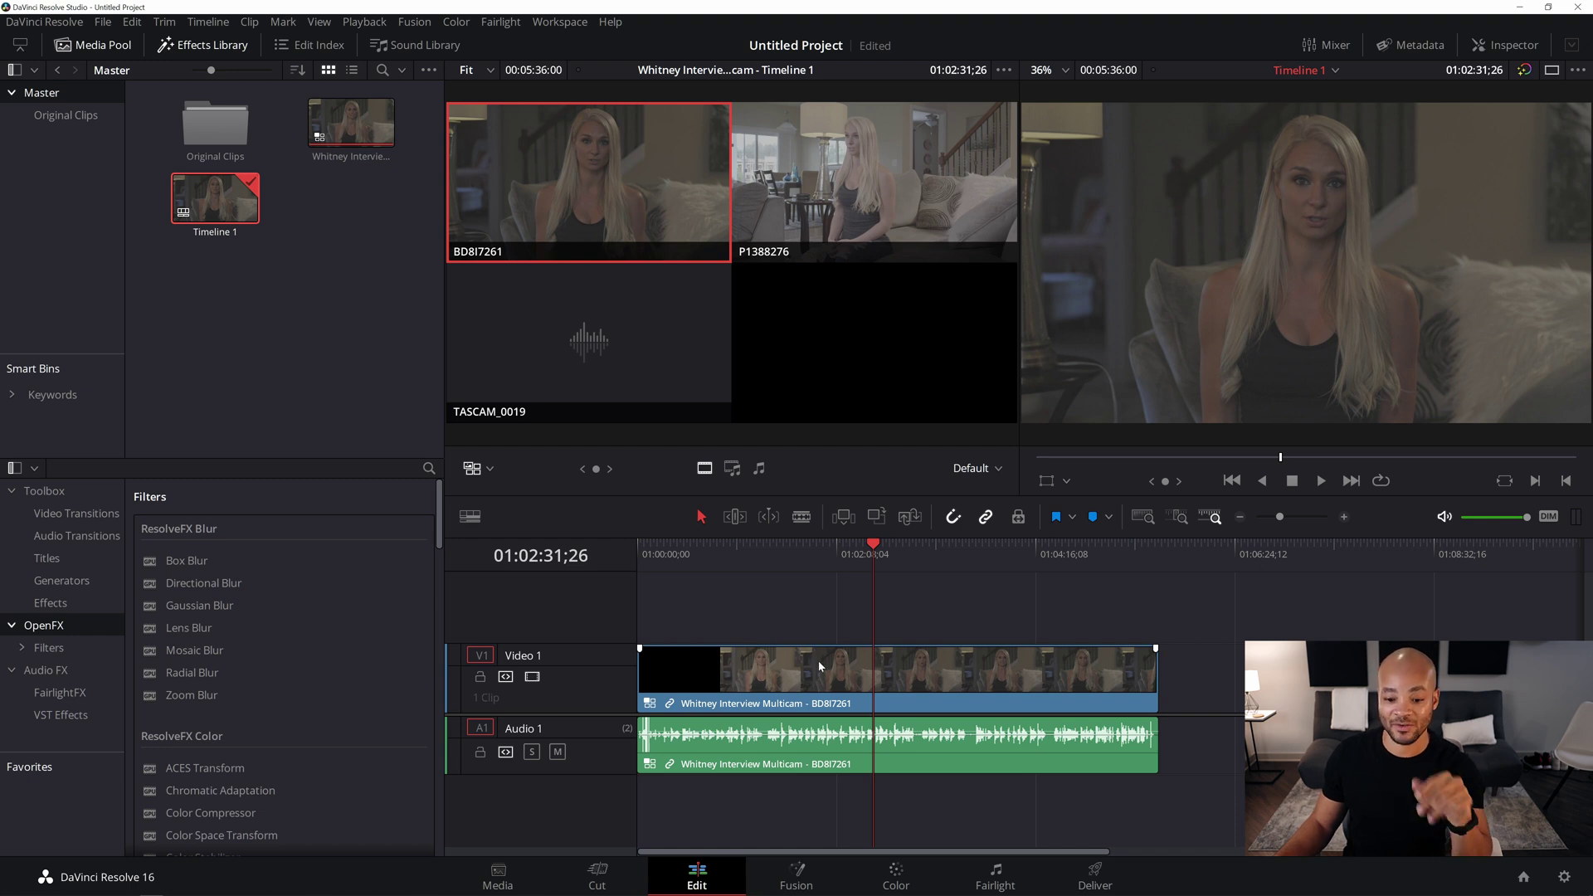
Open the multicam clip from Timeline 1 in its own timeline again and examine the BD8I7261 and P1388276 audio tracks
right_click(819, 666)
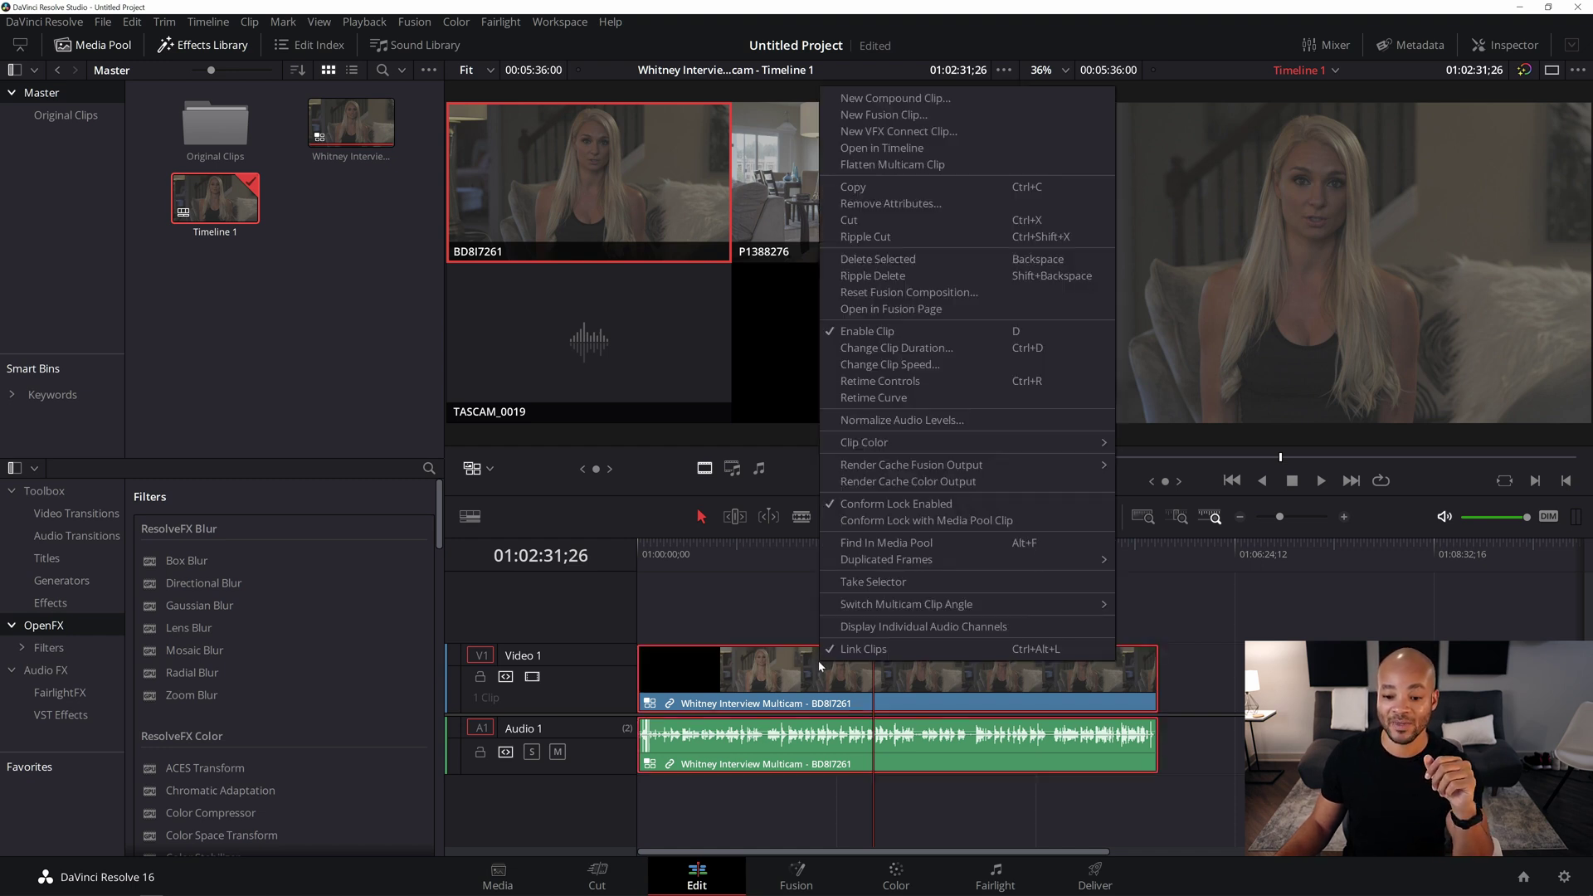
click(944, 151)
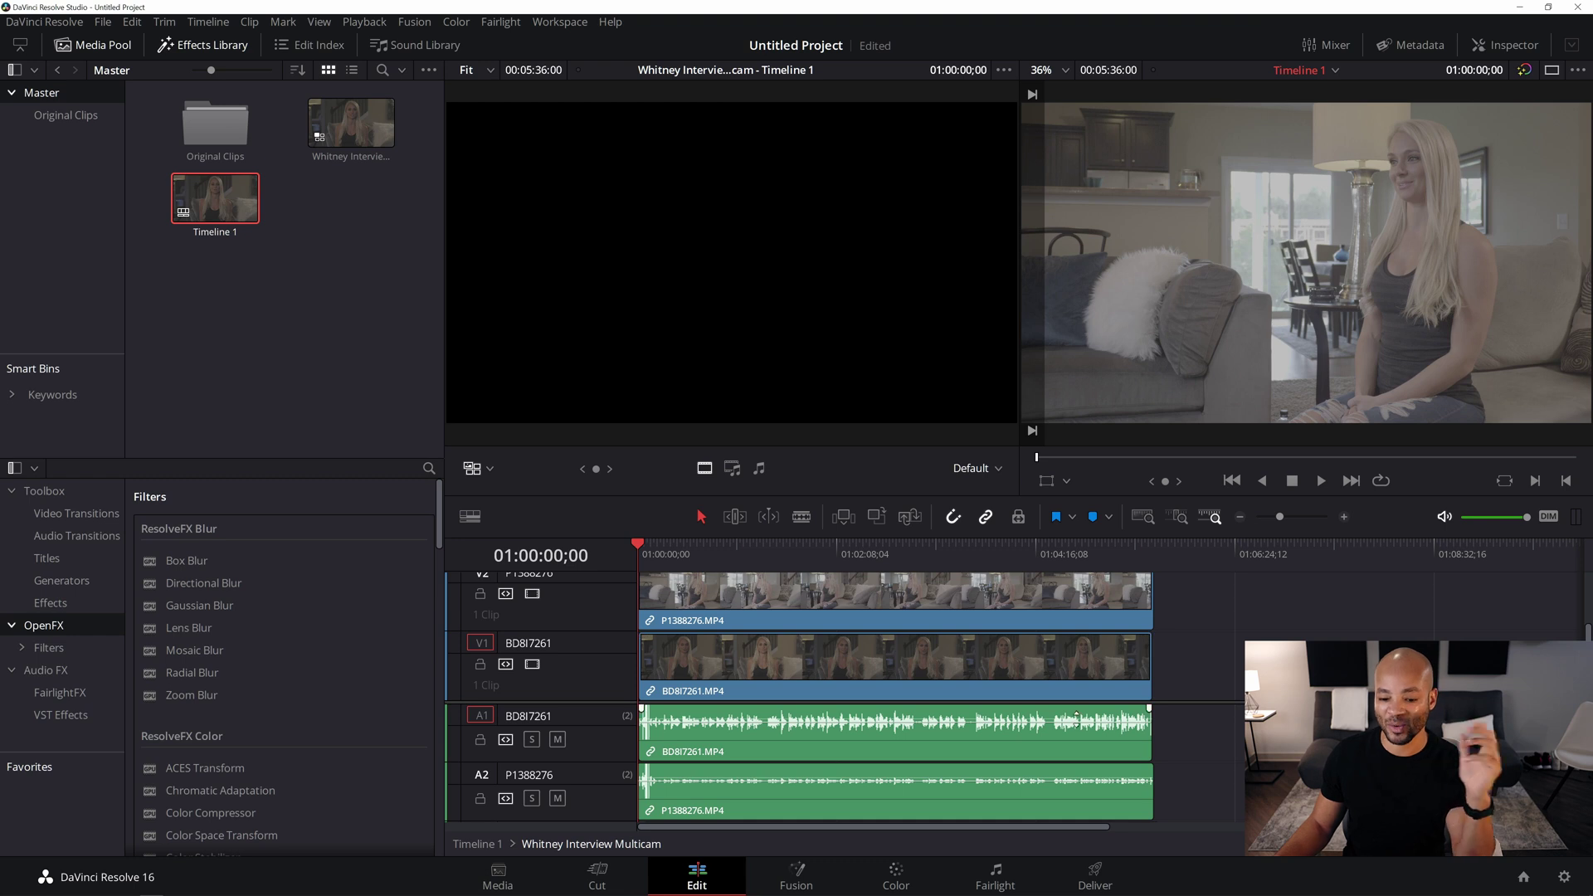
scroll(829, 763, down, 1)
scroll(830, 763, up, 1)
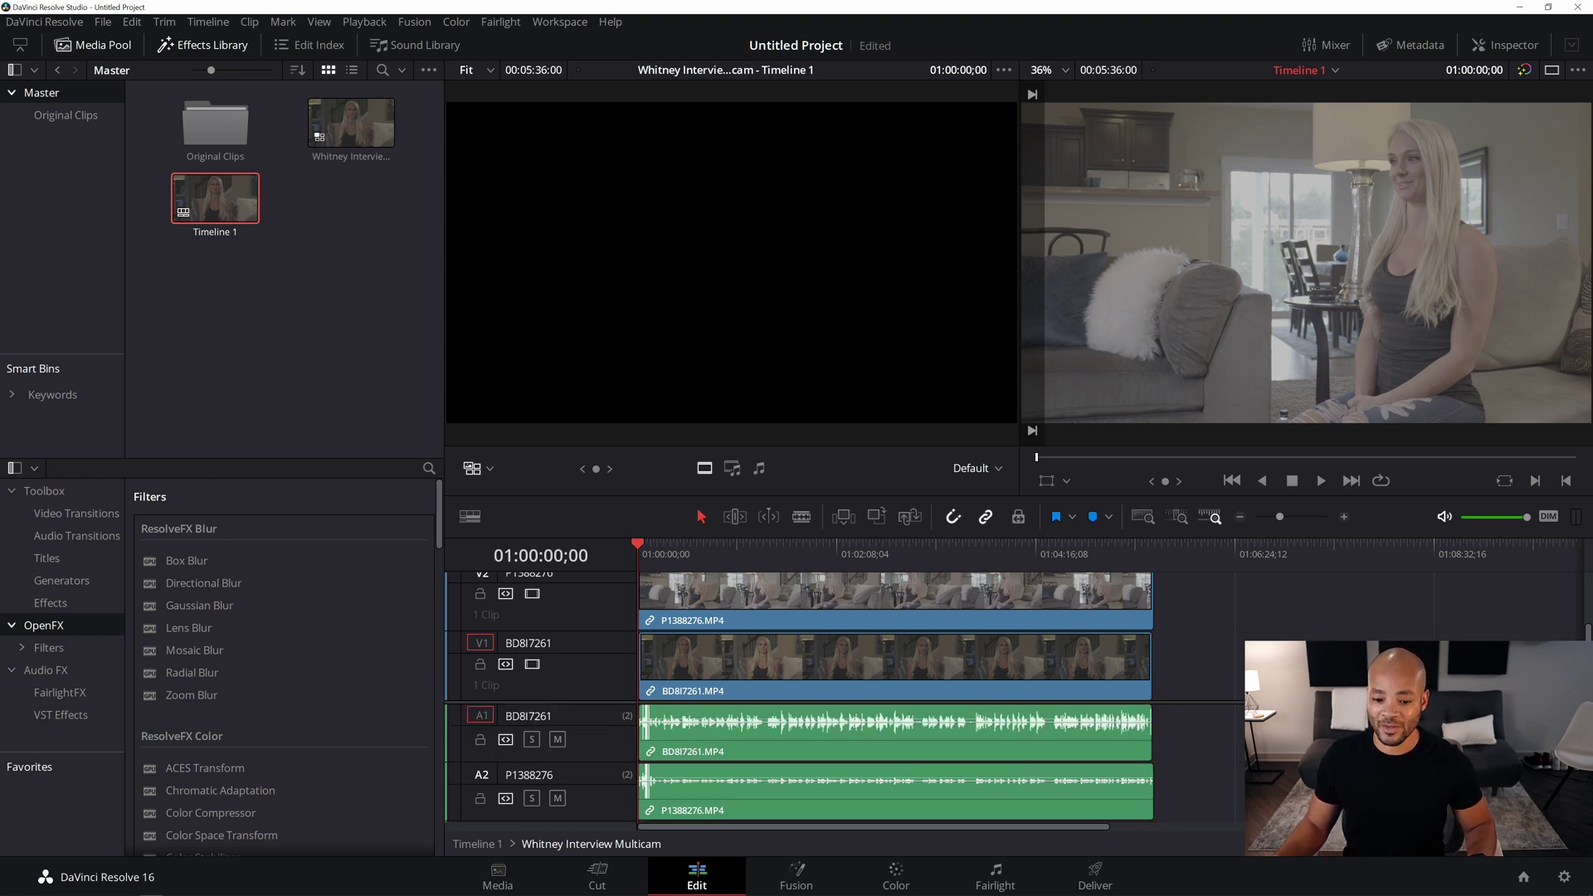
click(733, 746)
click(1034, 741)
click(842, 809)
click(1183, 755)
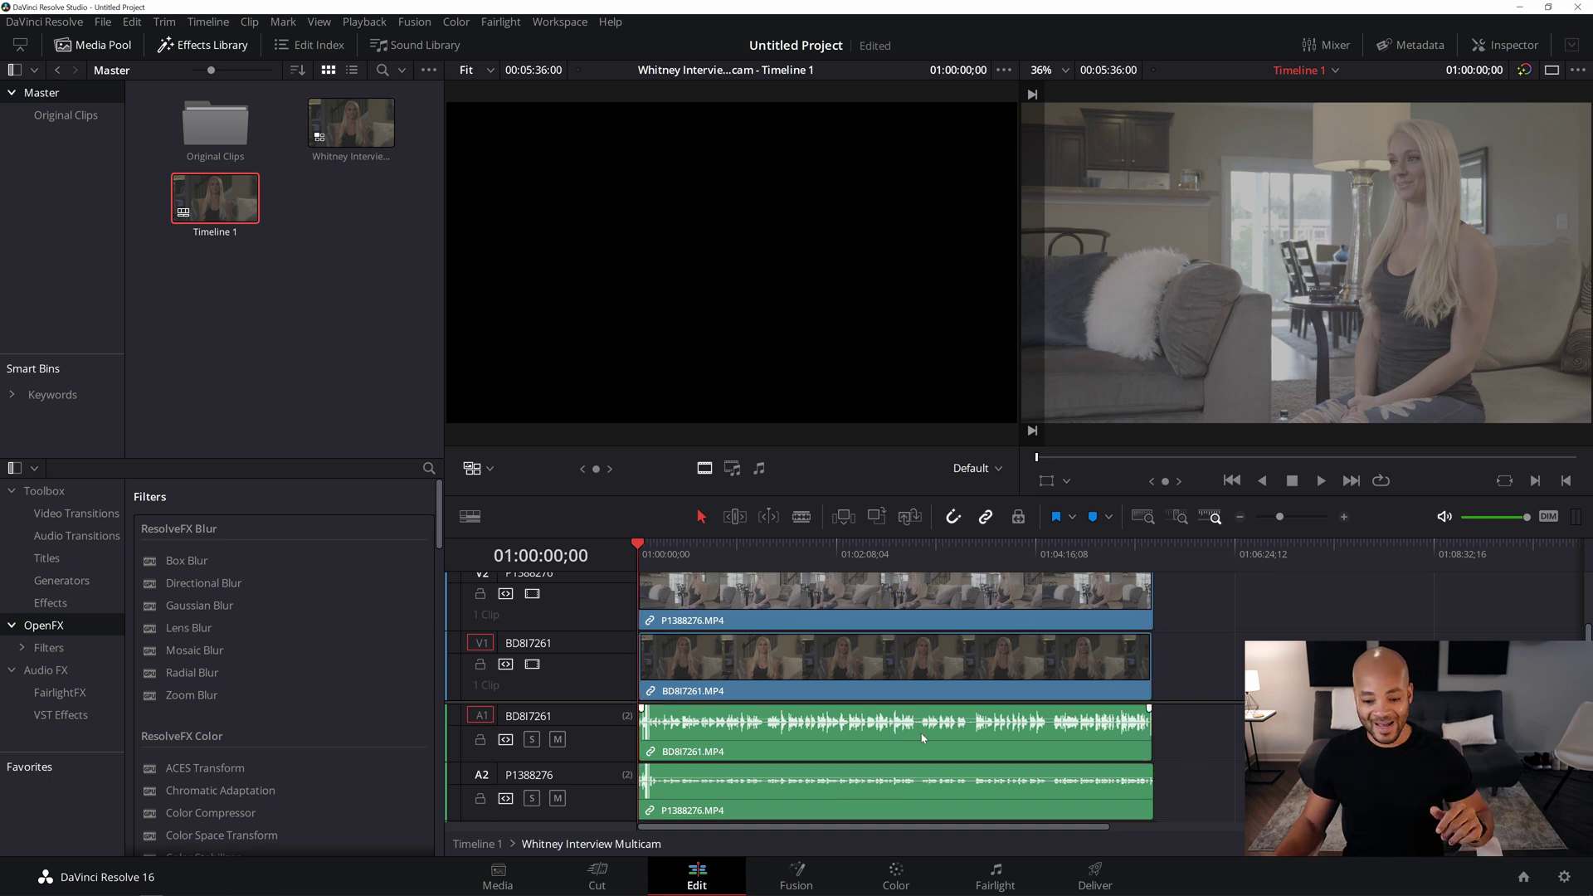
click(904, 738)
click(1078, 787)
click(1195, 774)
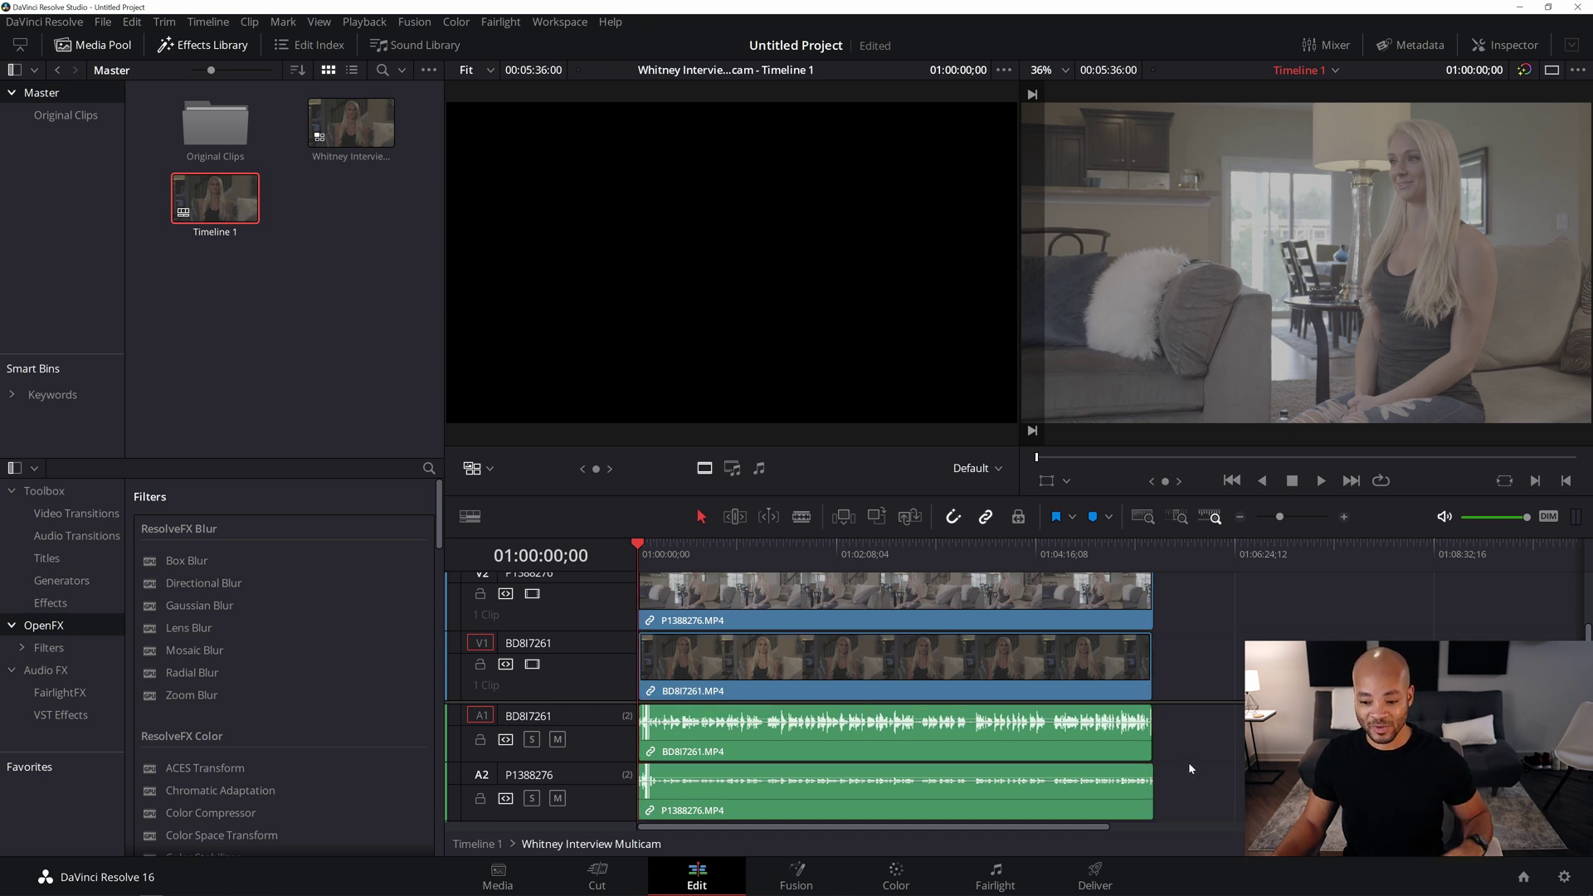
Delete the camera audio clips of BD8I7261 and P1388276 inside the multicam clip, keeping their video clips
click(730, 751)
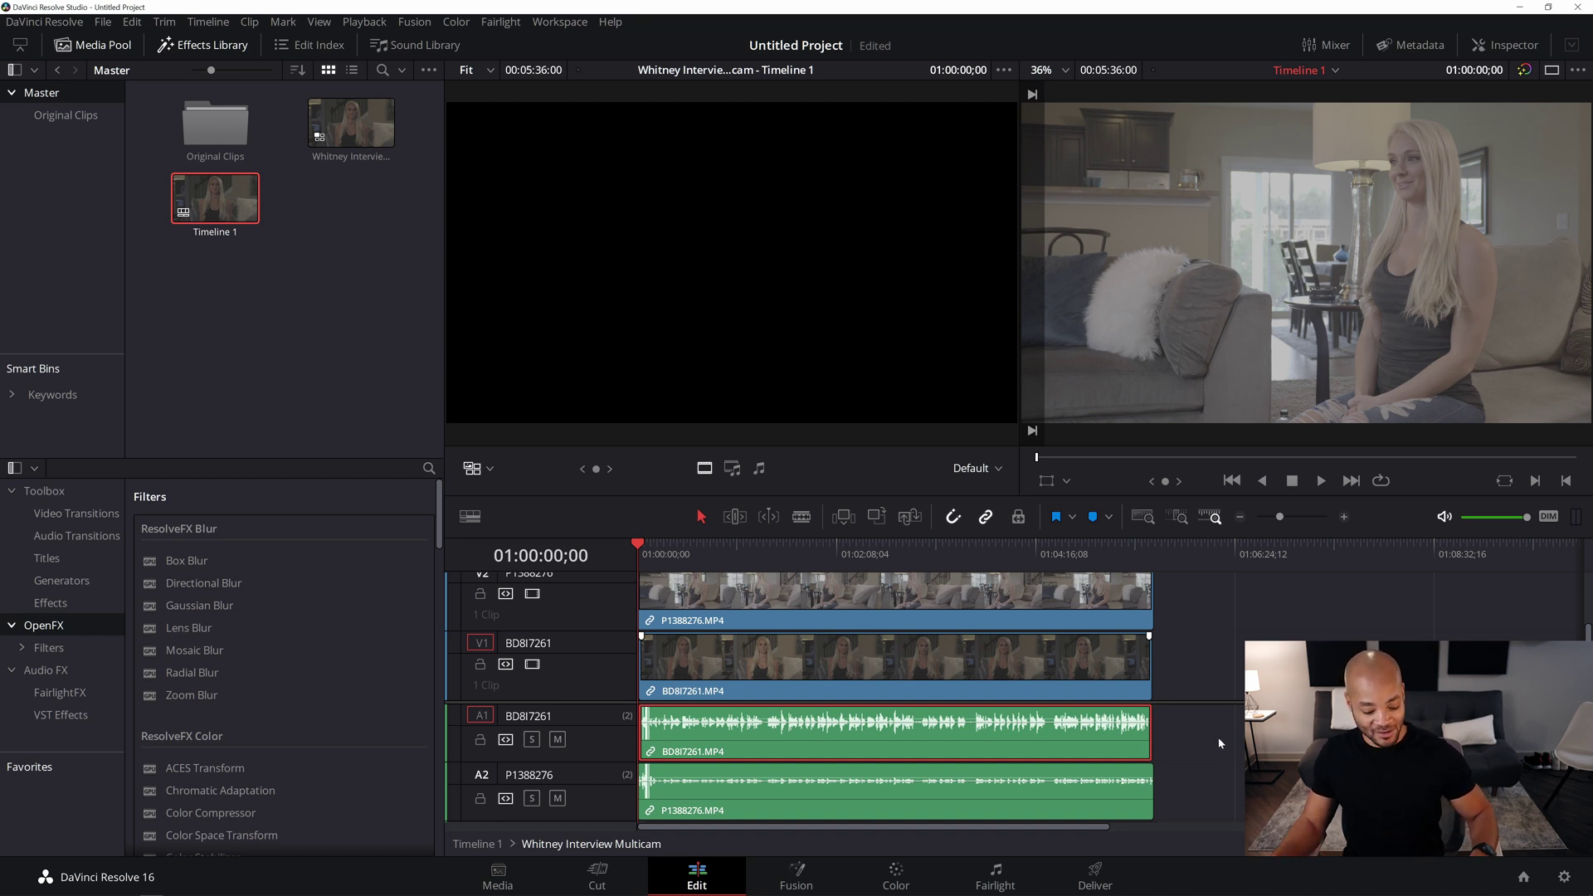
key(d)
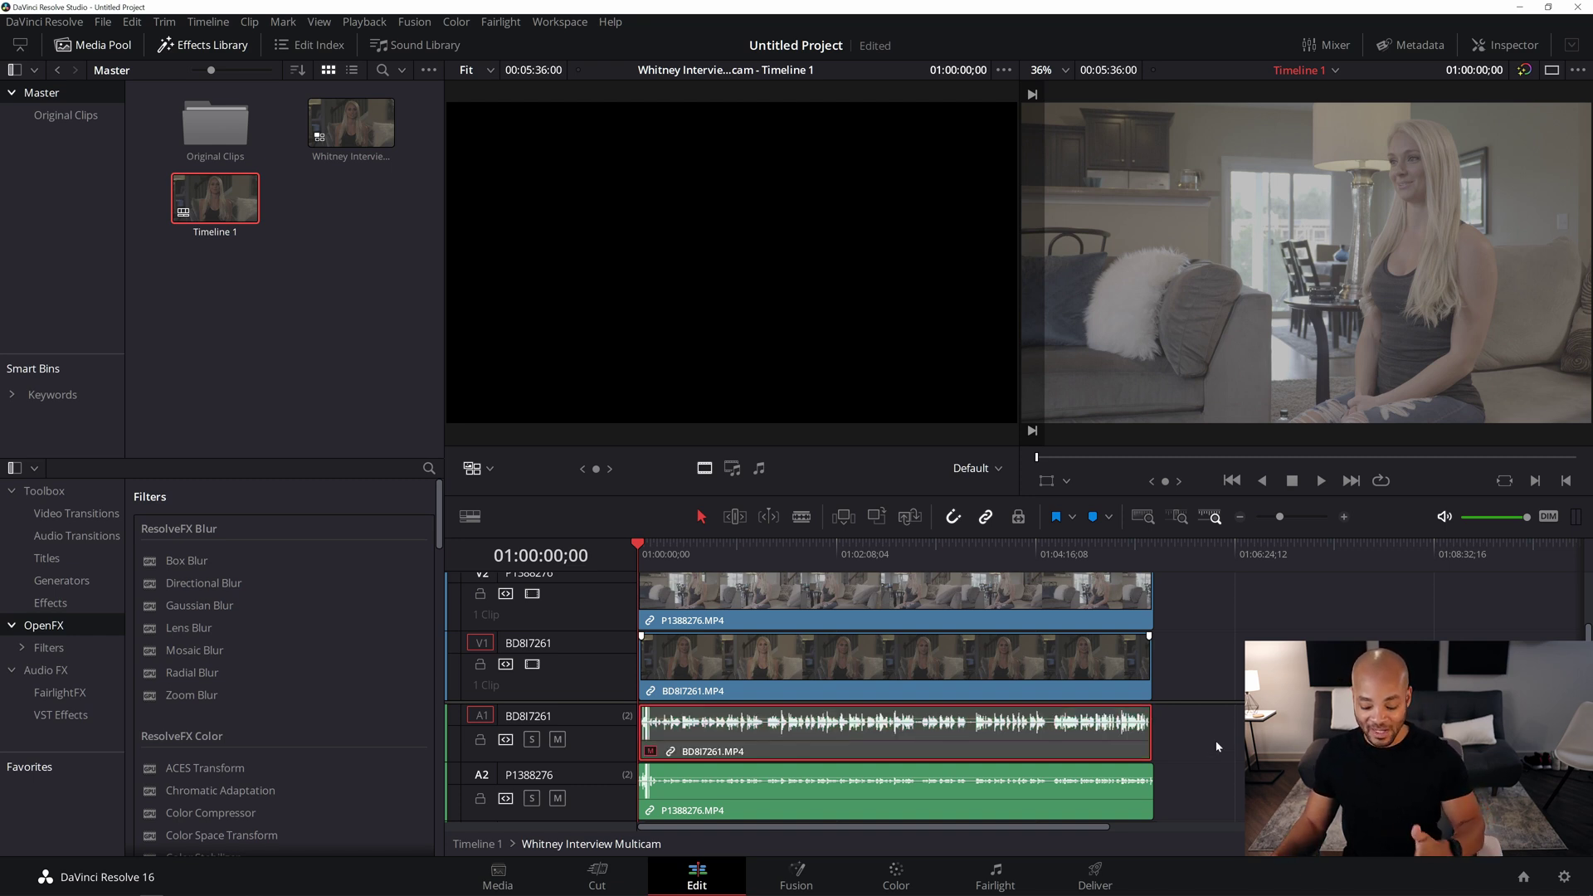
key(Delete)
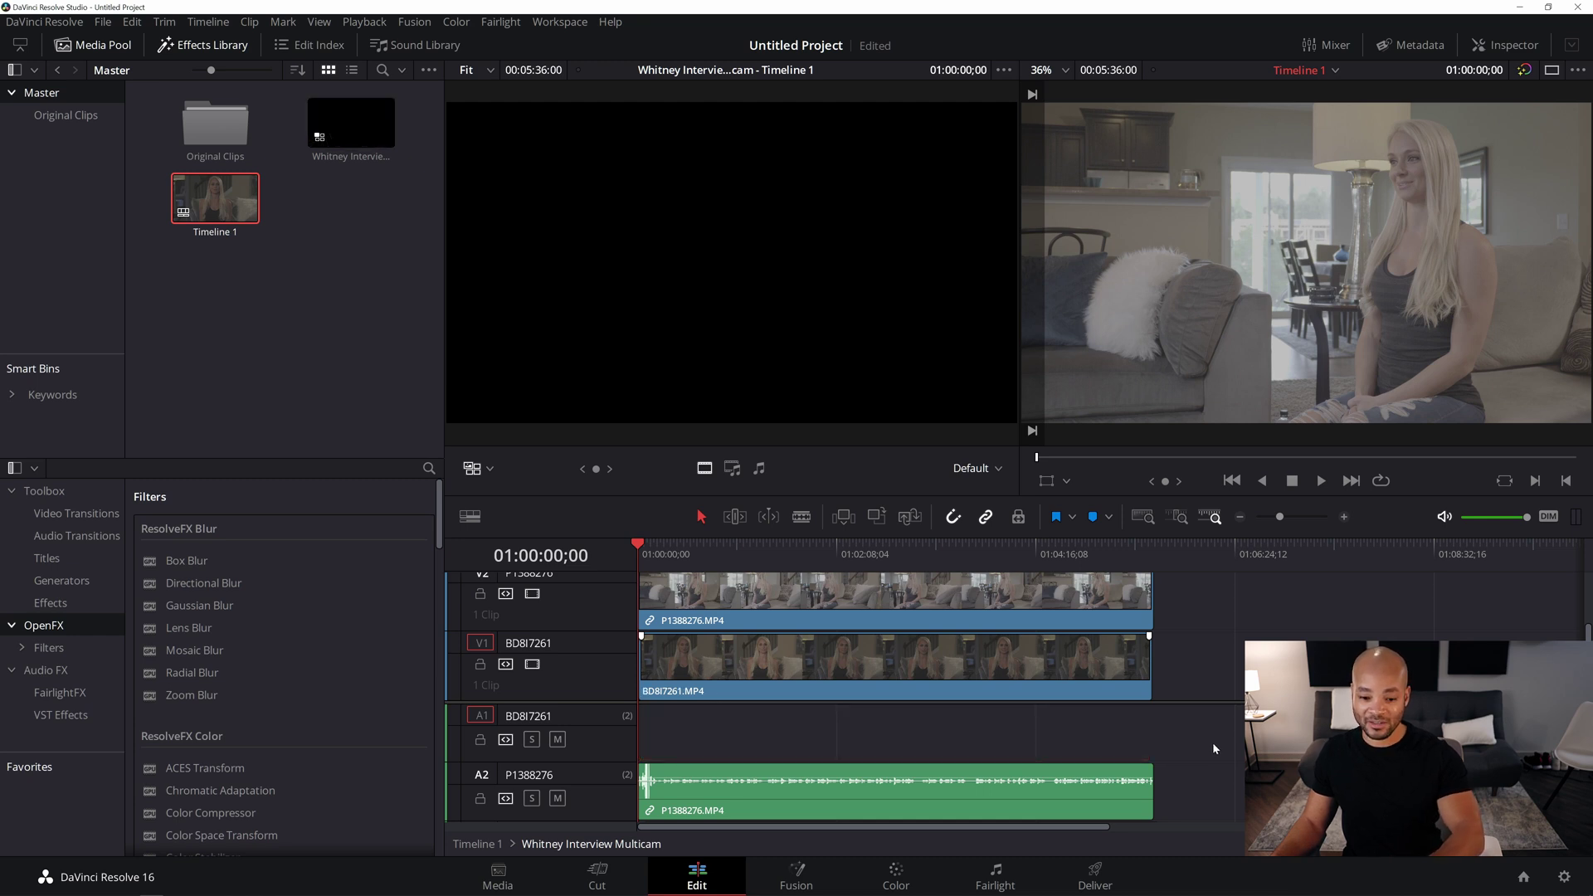
scroll(866, 738, down, 2)
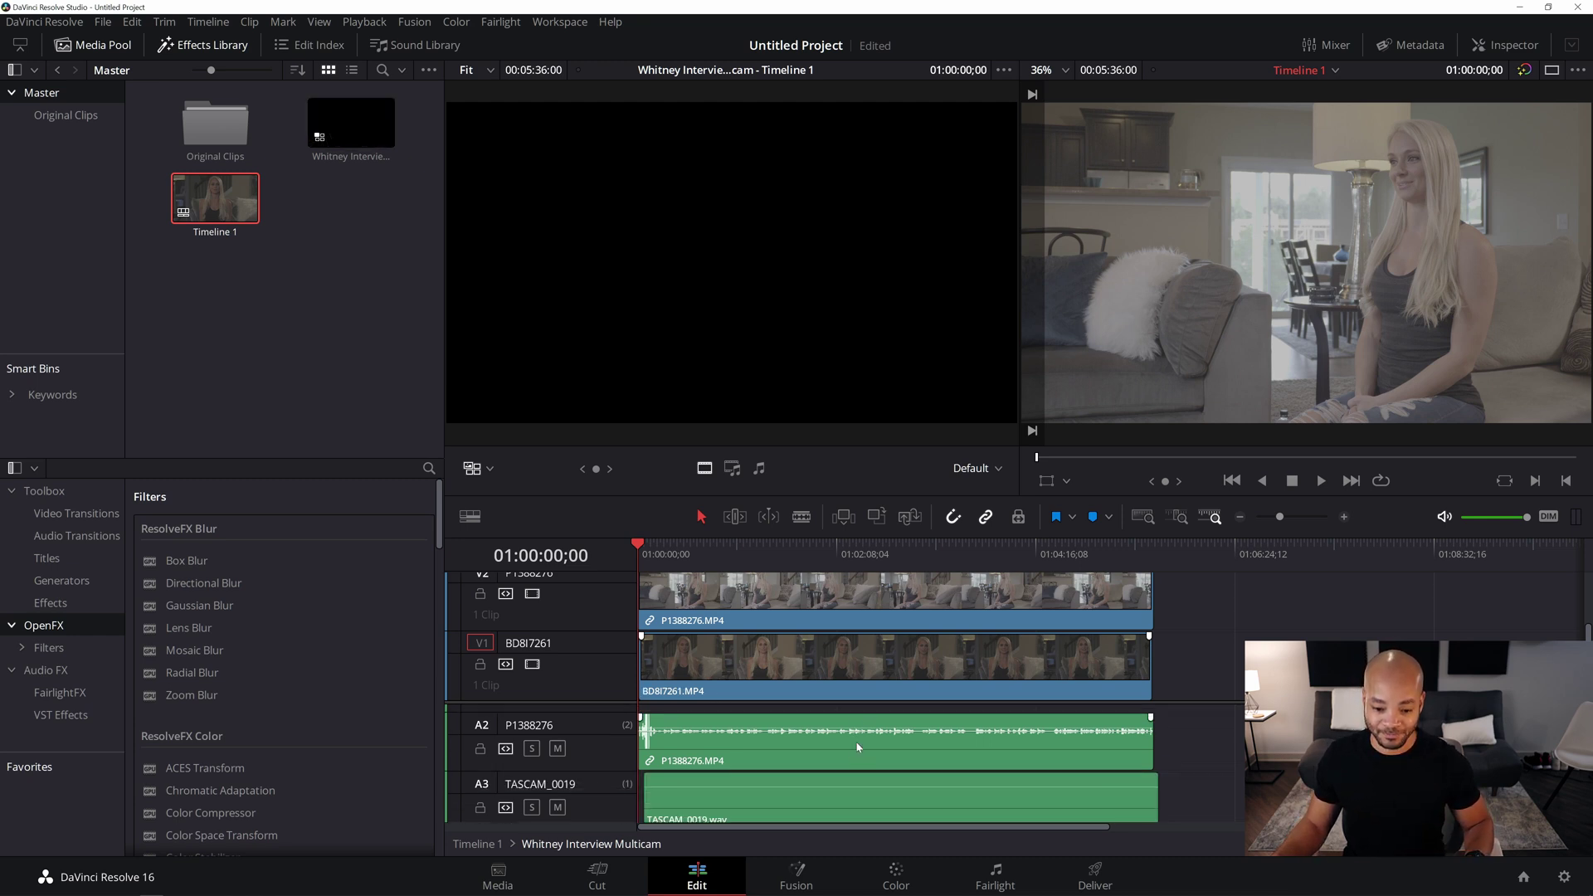
click(751, 783)
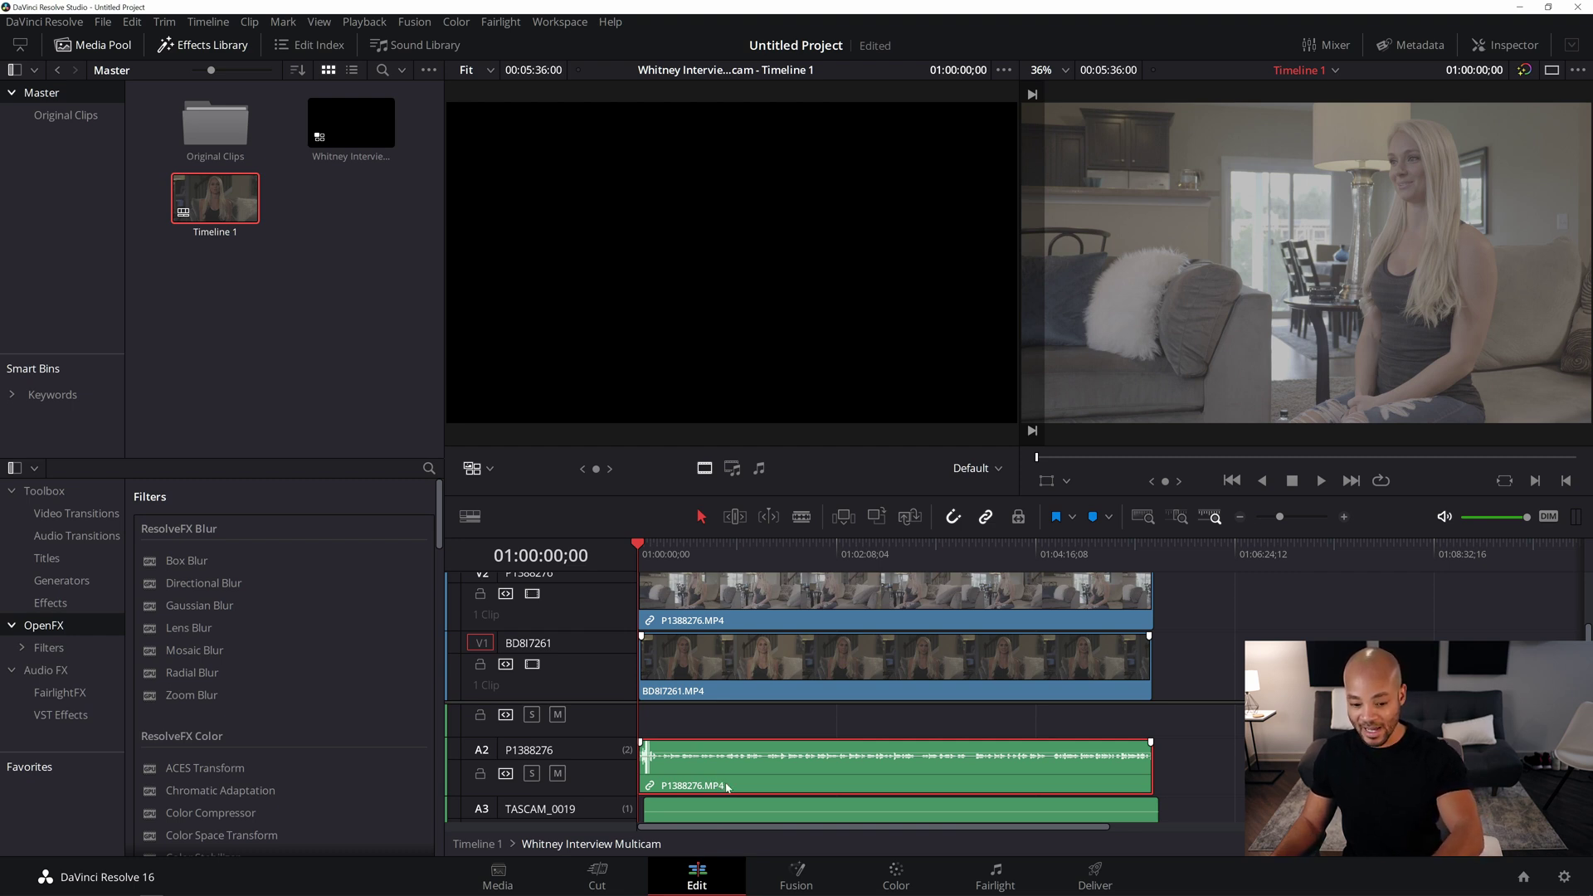
key(Delete)
Move the TASCAM_0019.wav clip from track A3 up to track A1 without shifting it in time
scroll(725, 780, down, 2)
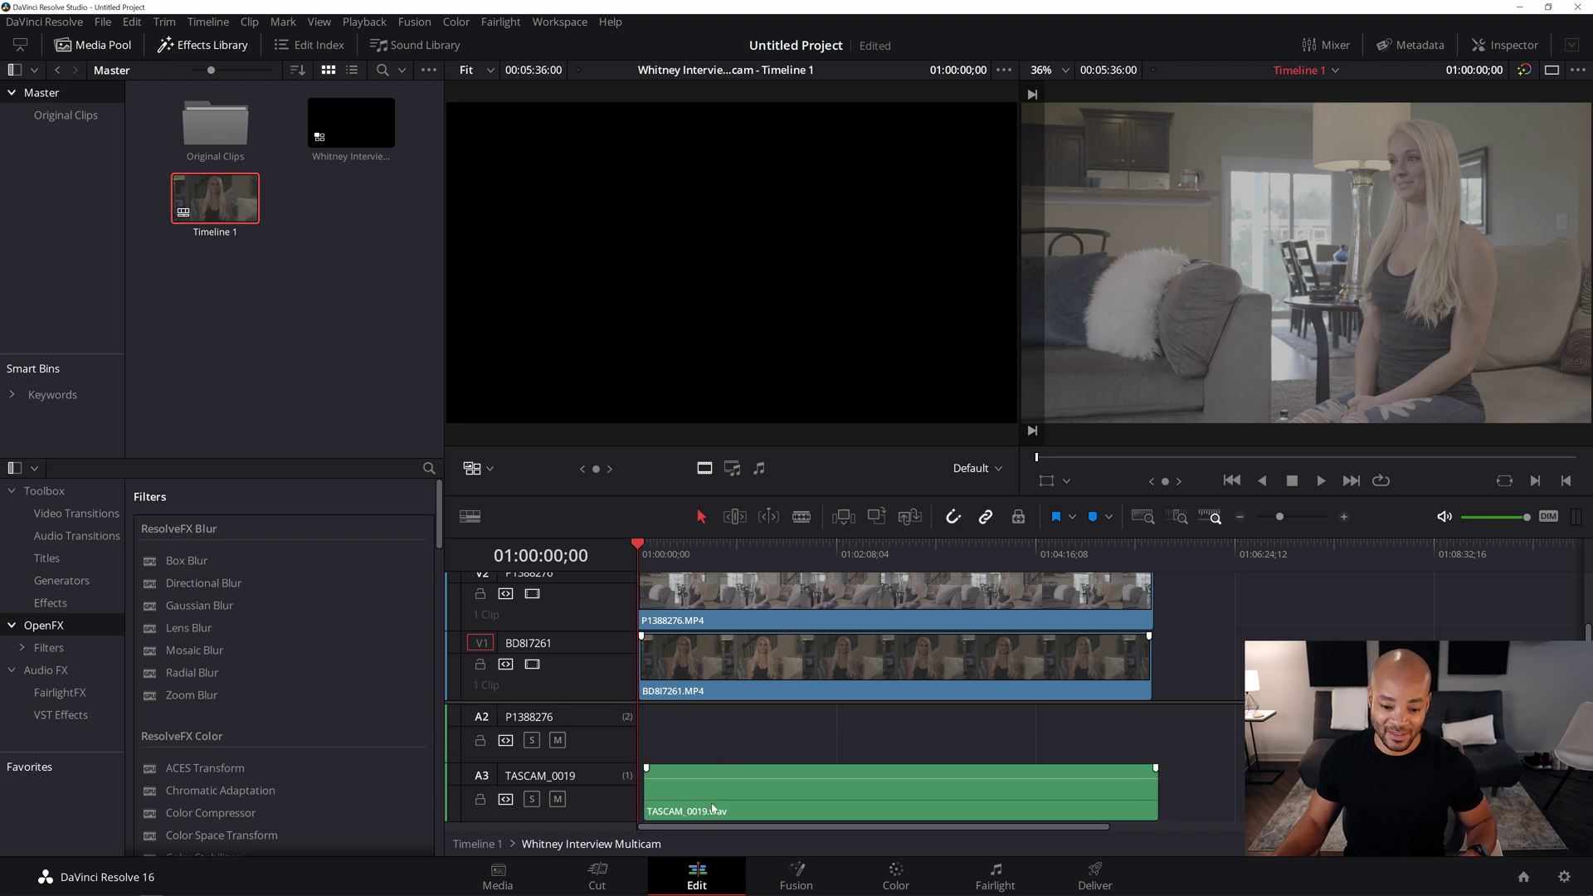
click(707, 805)
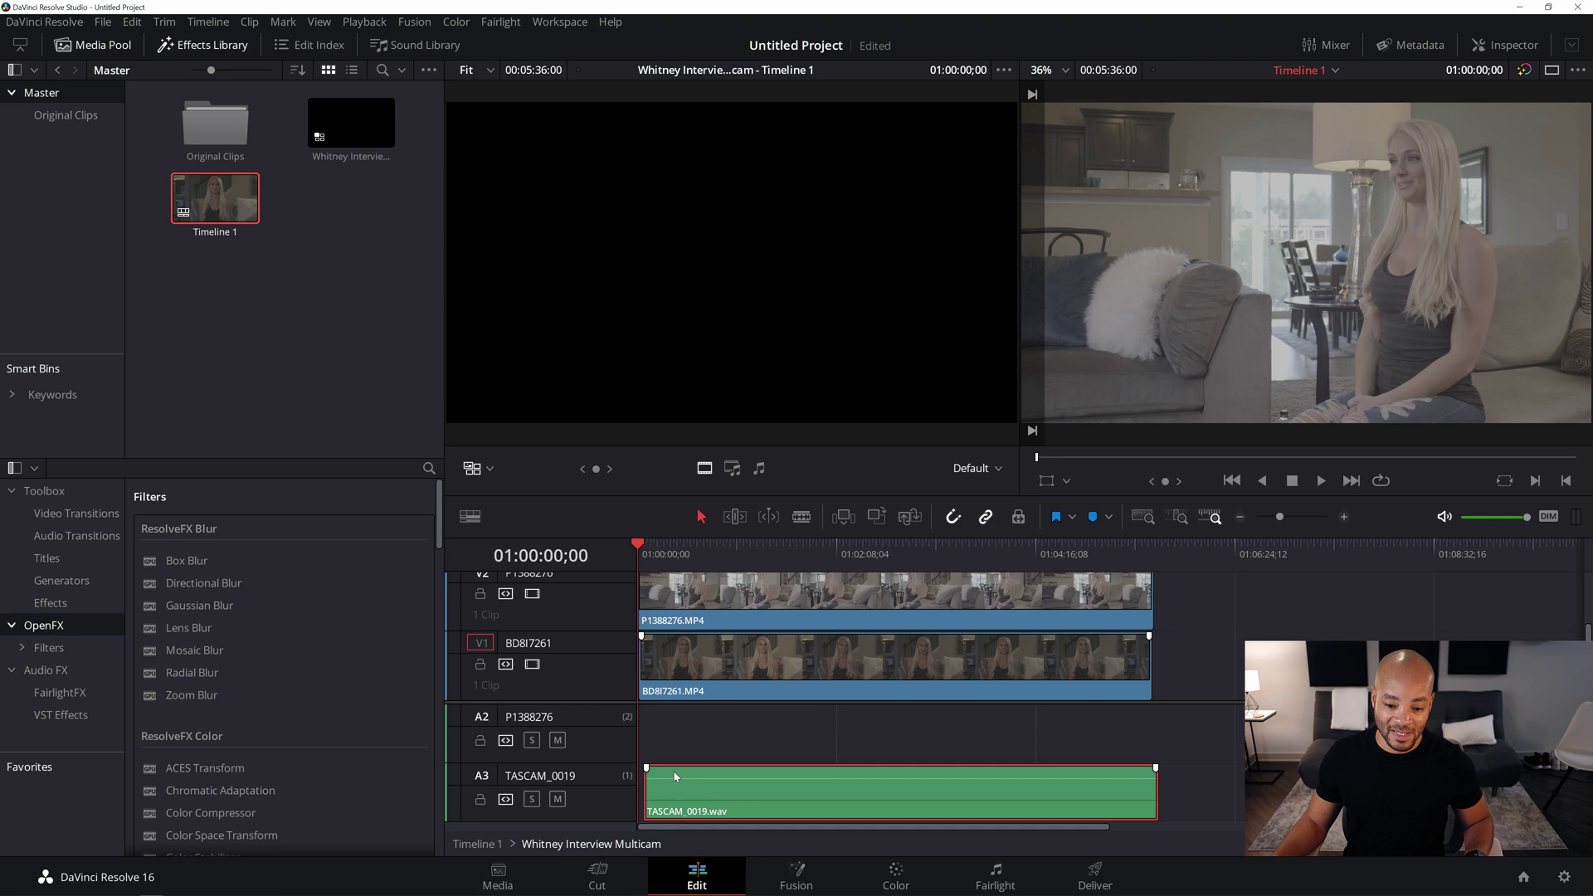
drag(675, 774, 676, 718)
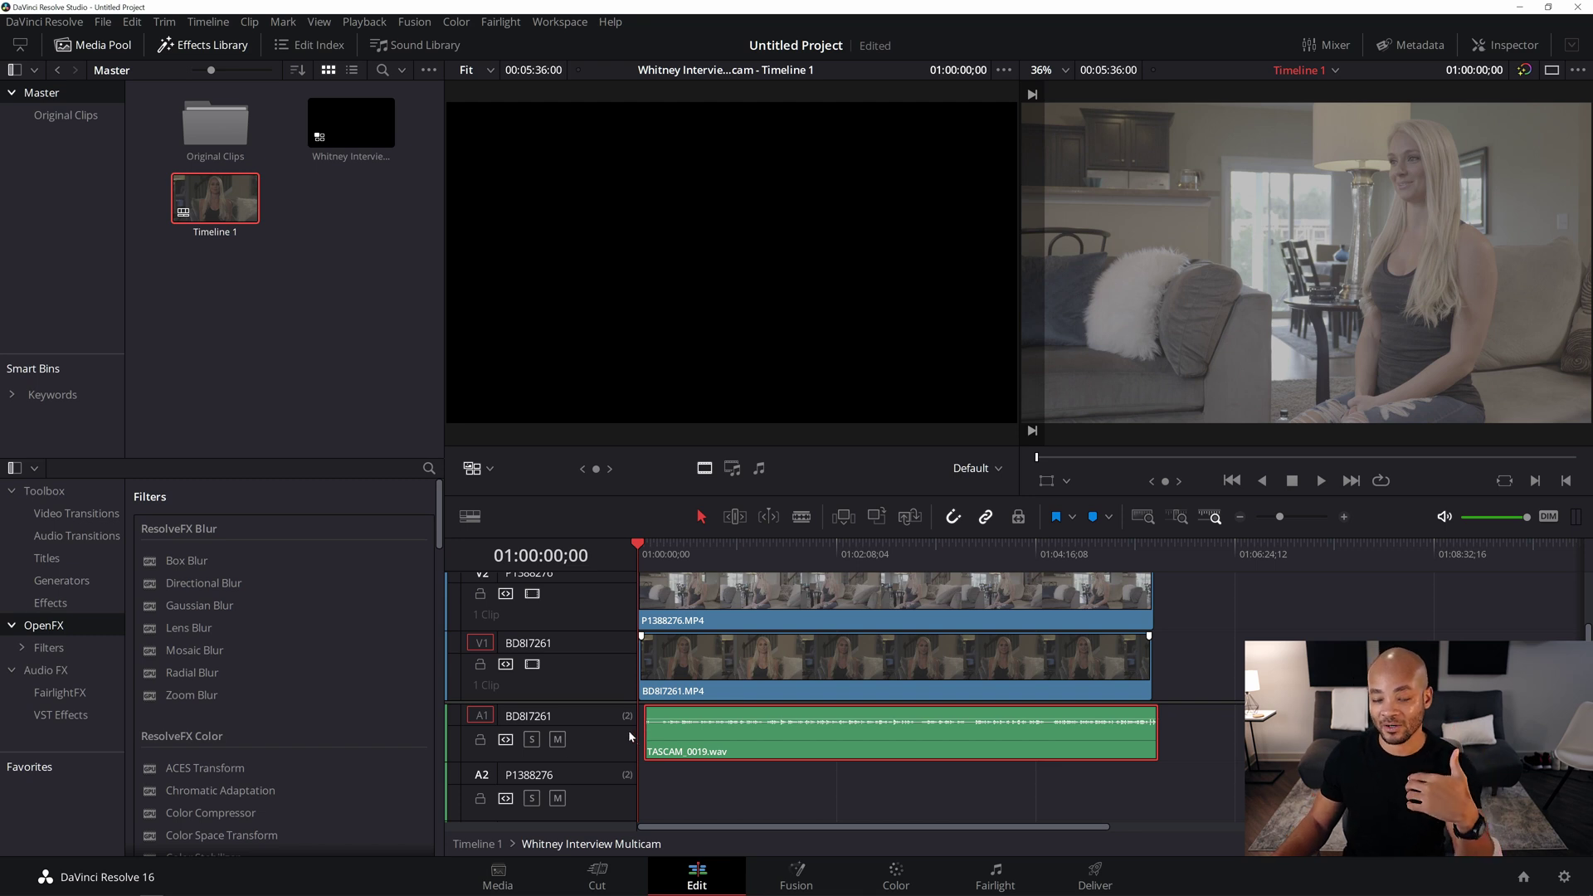
Play the opening of the multicam clip's timeline from about 01:00:04 to check the TASCAM_0019.wav audio
click(661, 564)
click(664, 566)
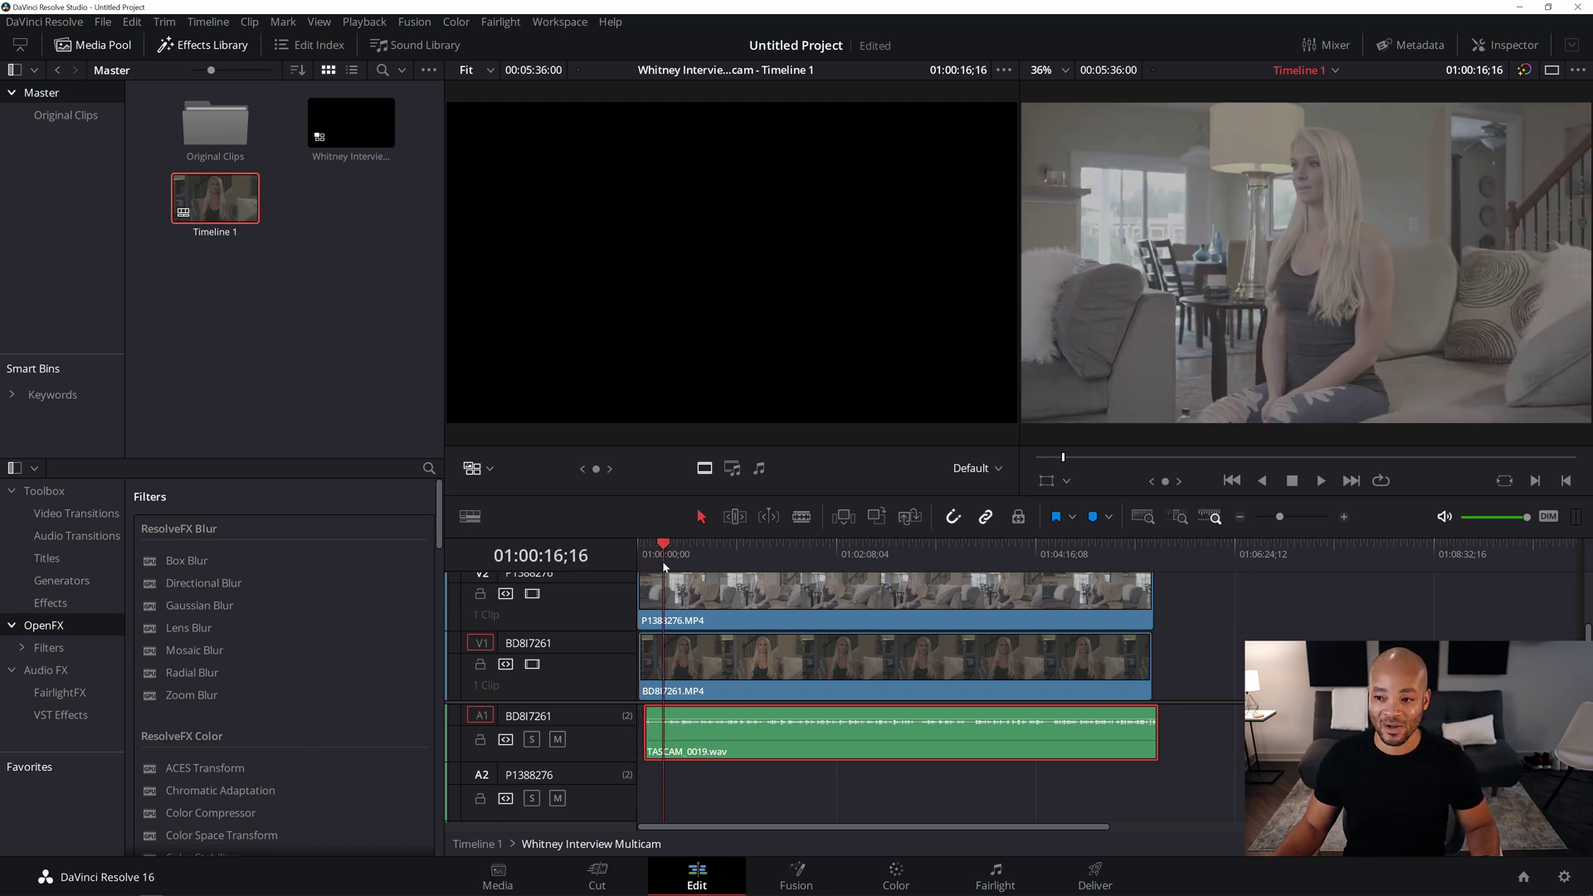
drag(664, 565, 655, 562)
key(space)
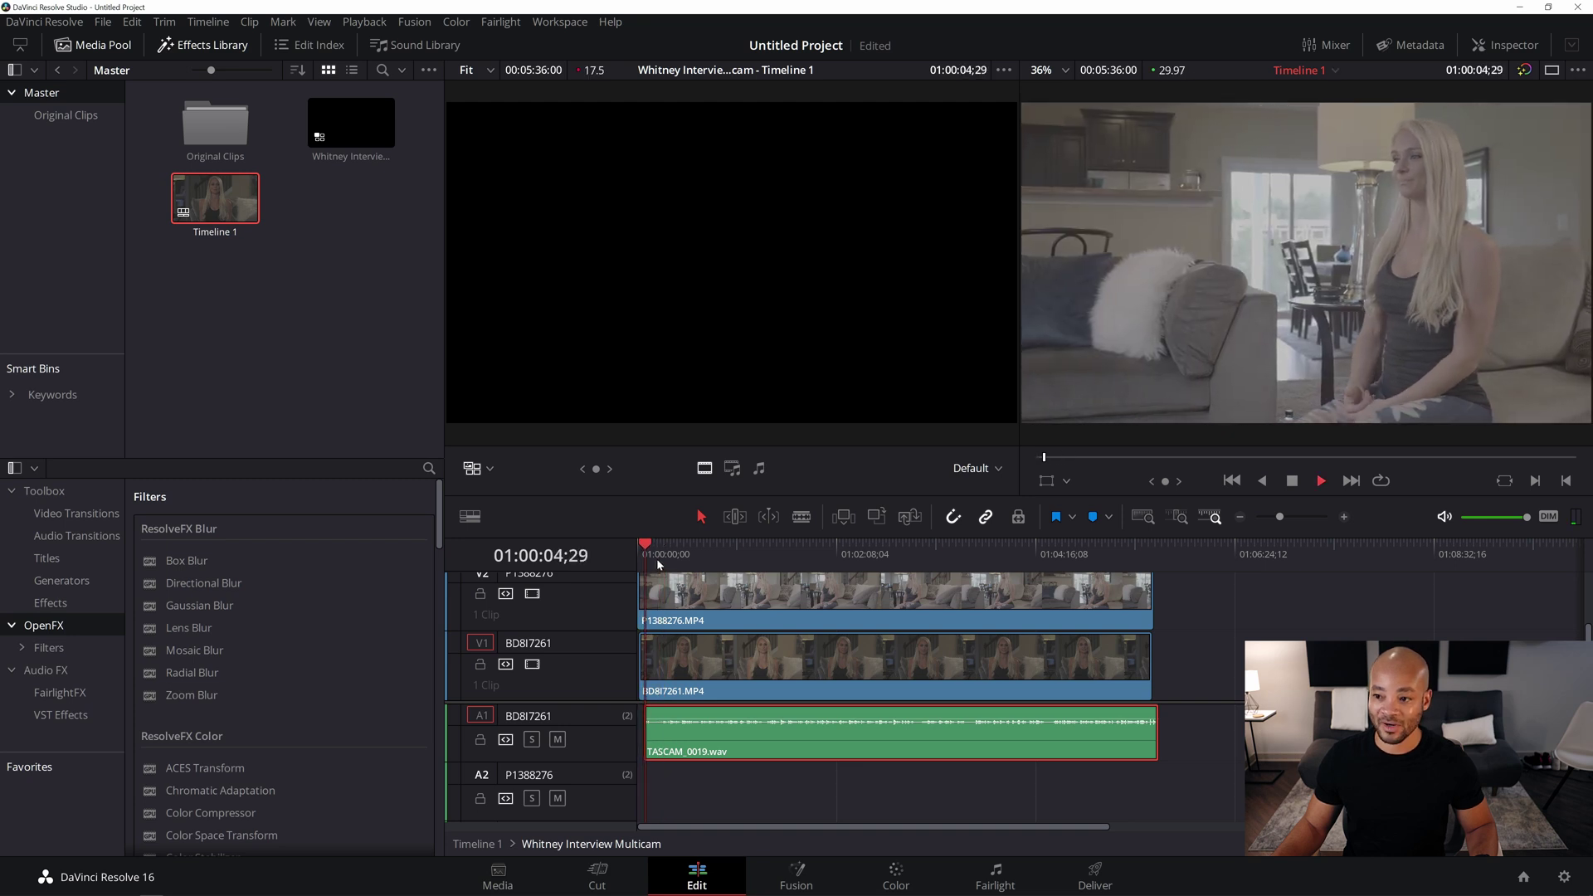
key(space)
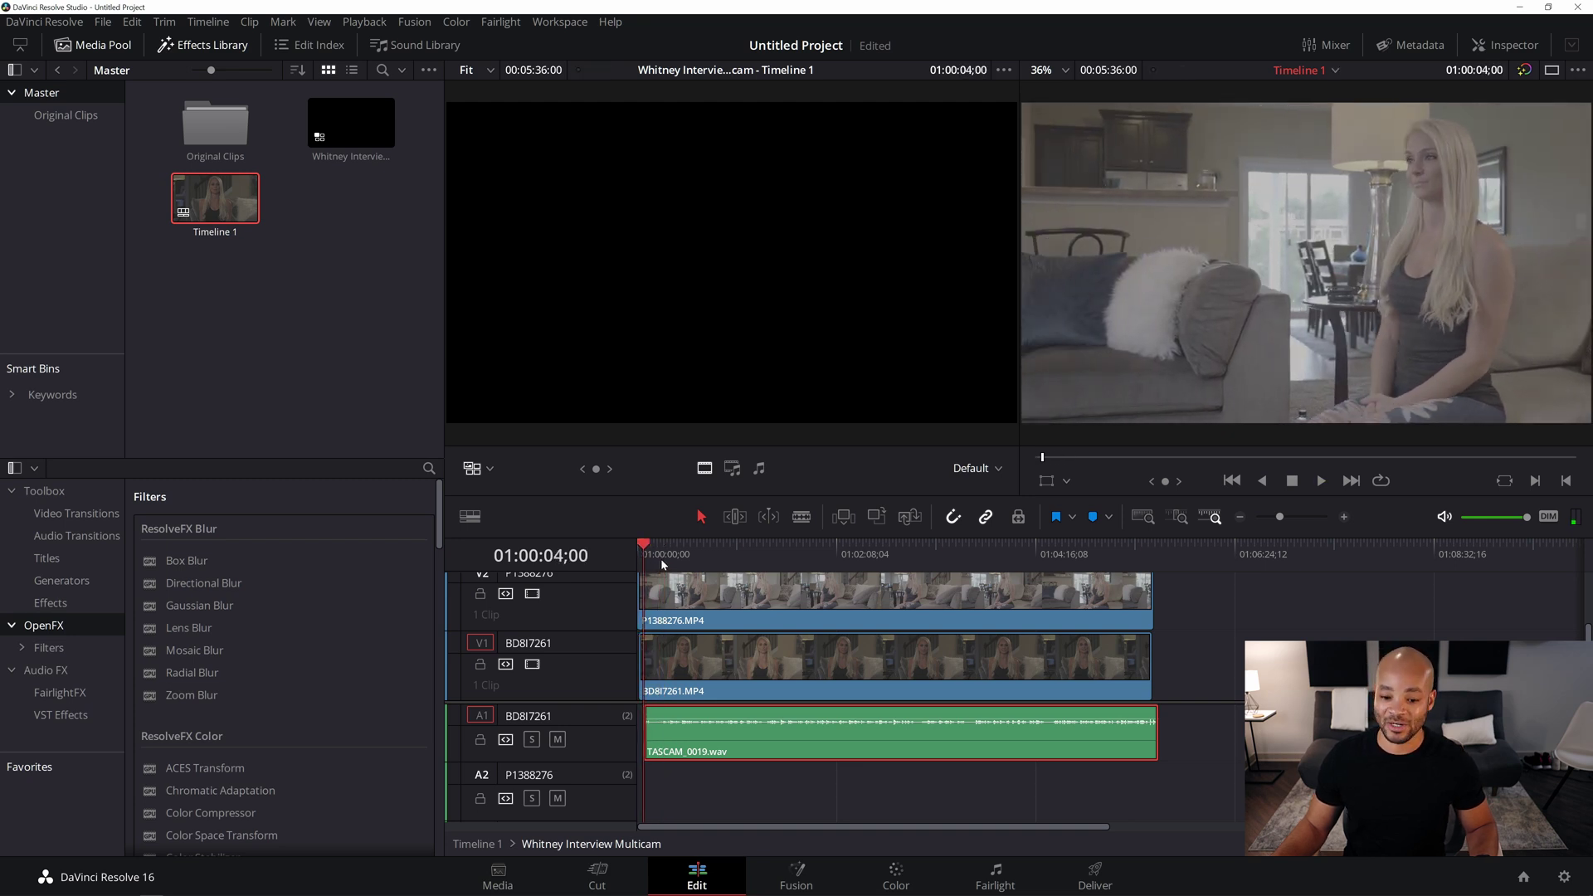
click(664, 563)
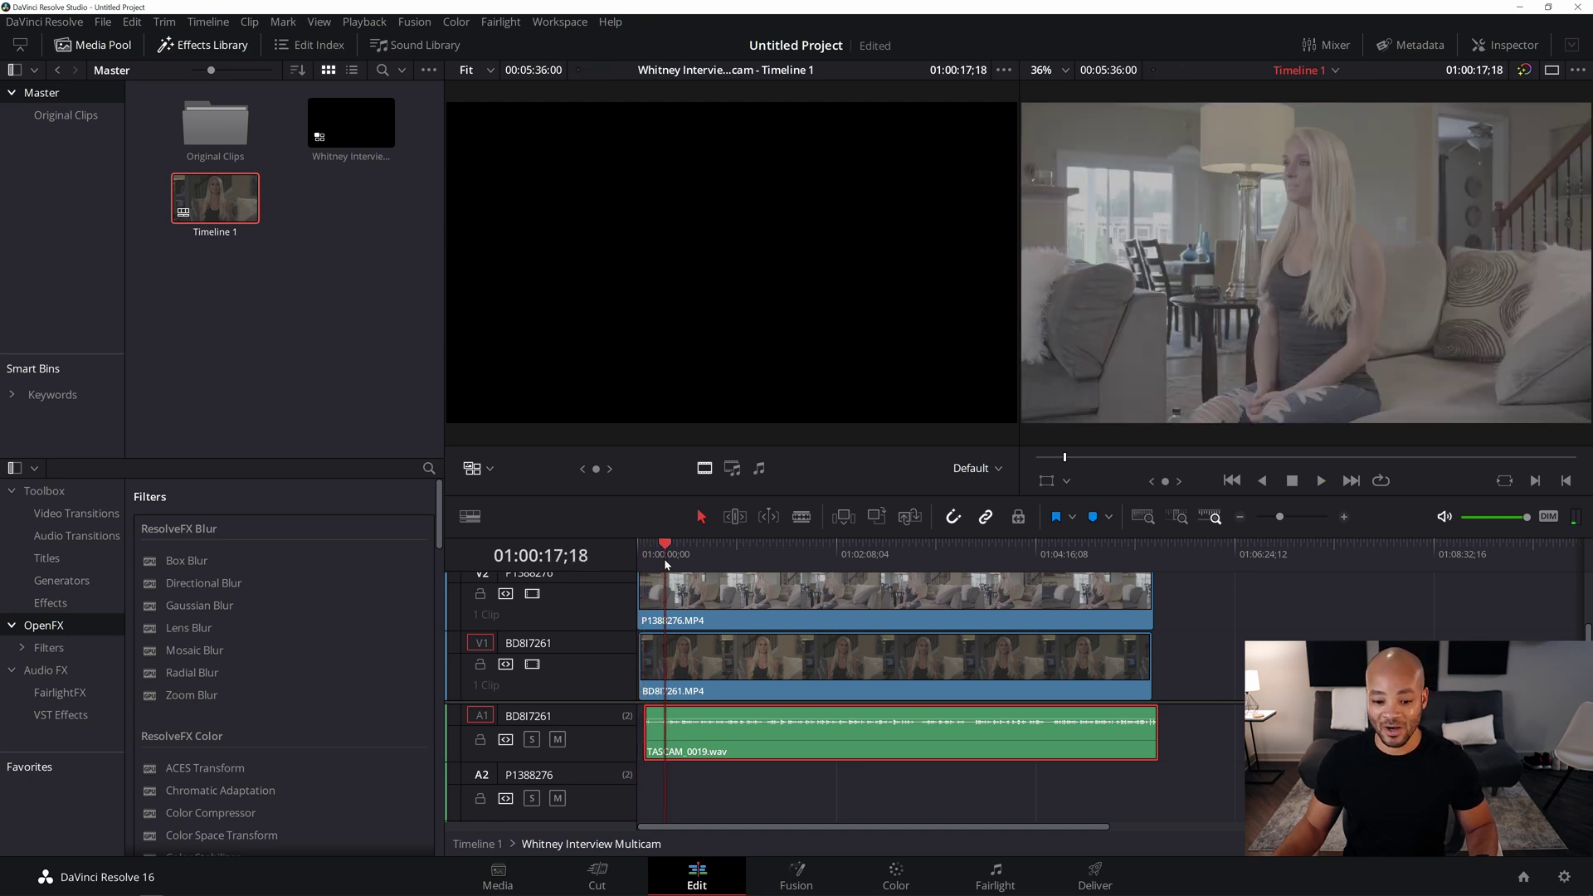
right_click(862, 734)
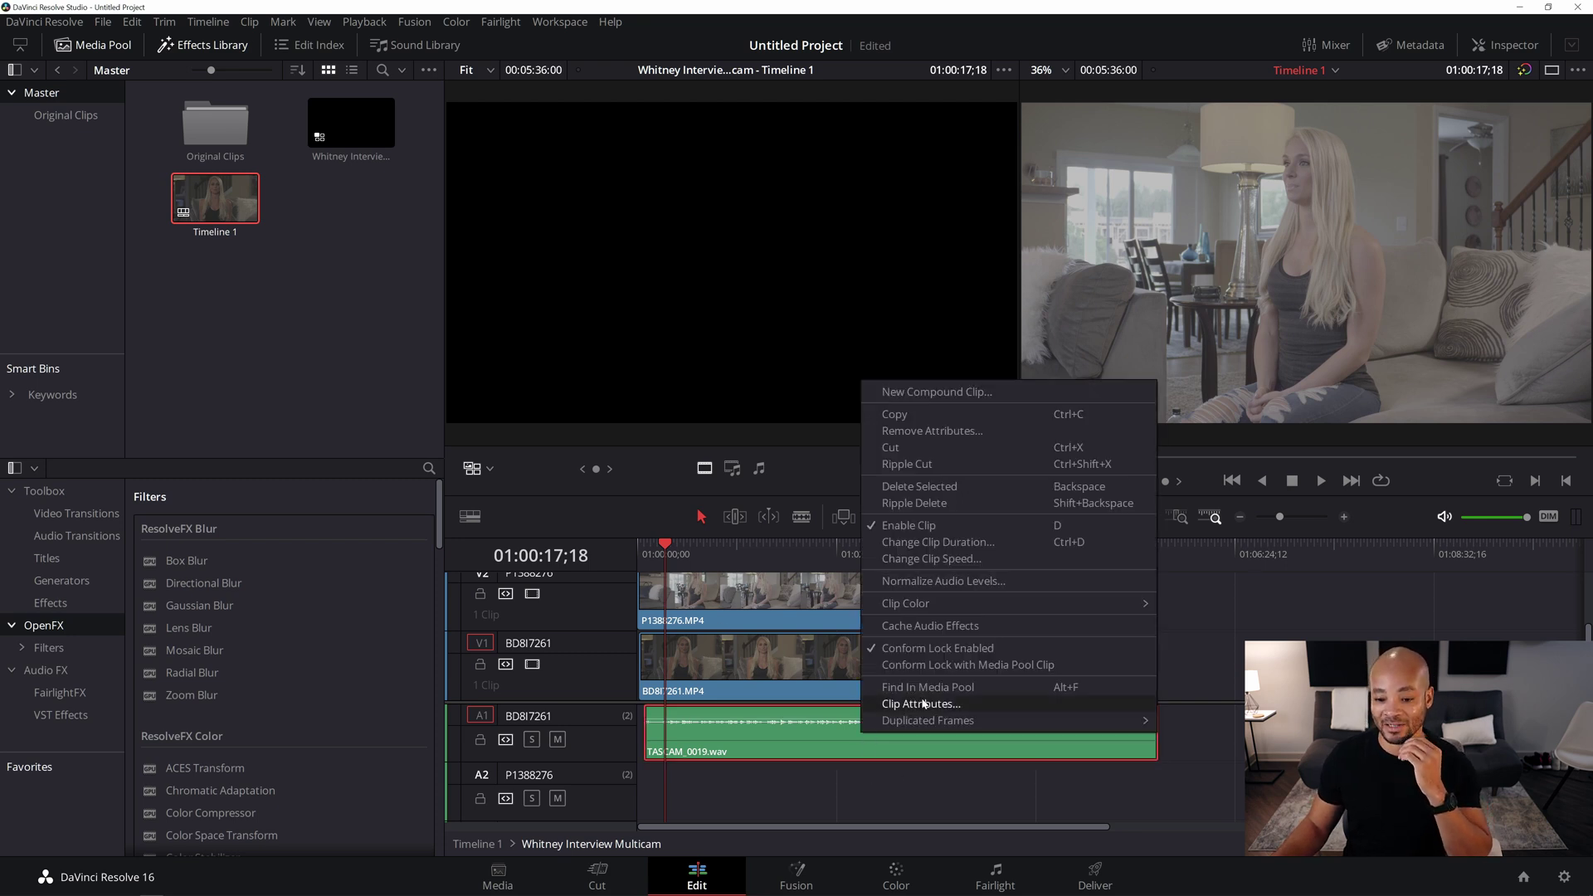
click(941, 583)
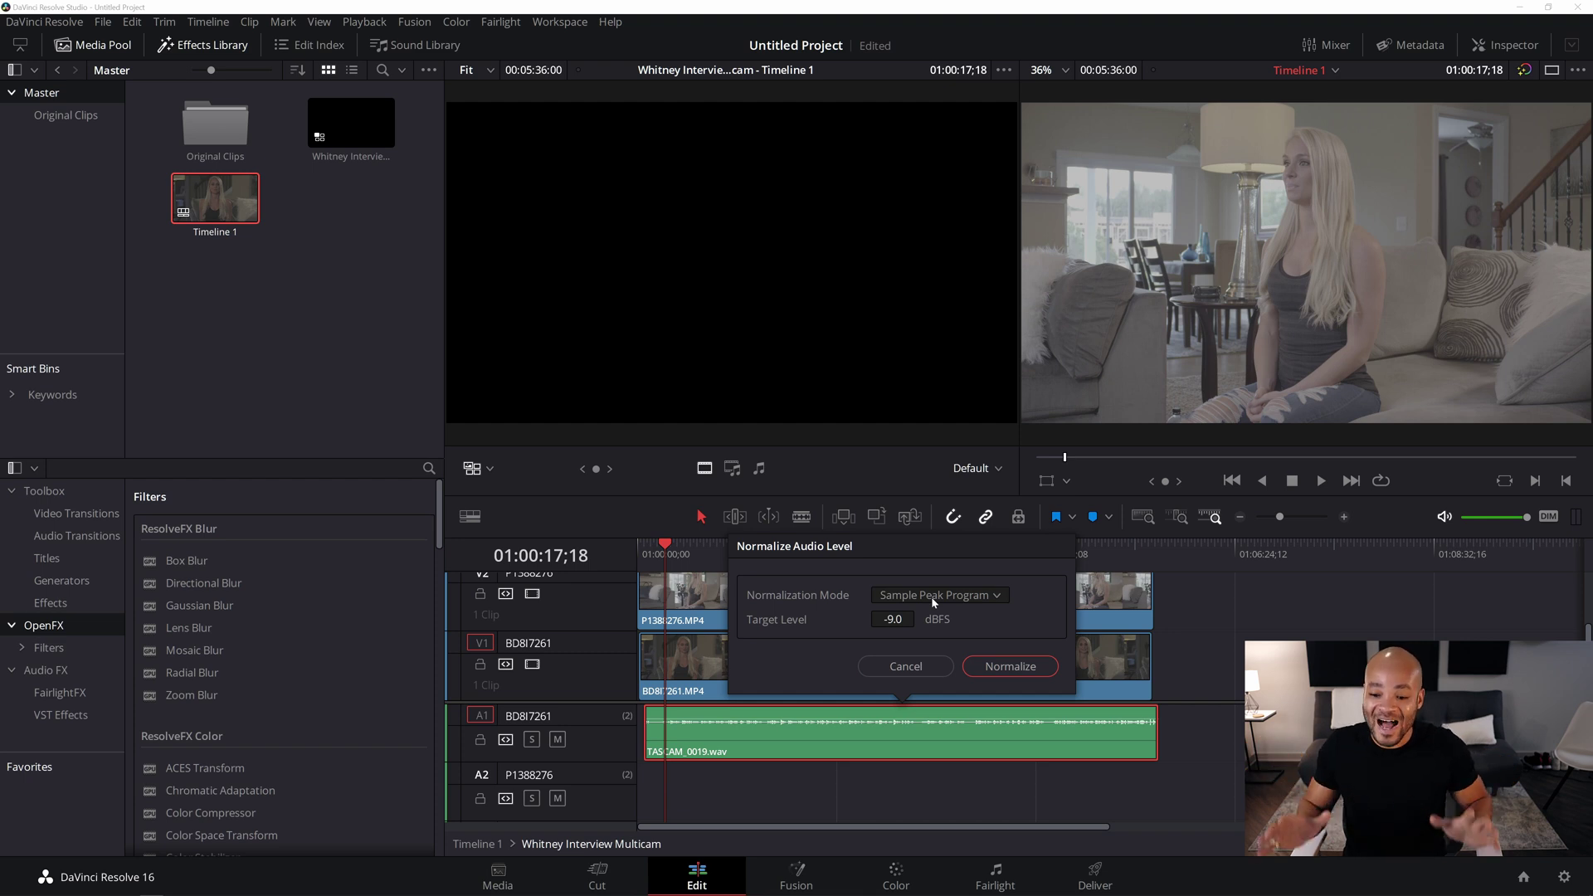
click(931, 595)
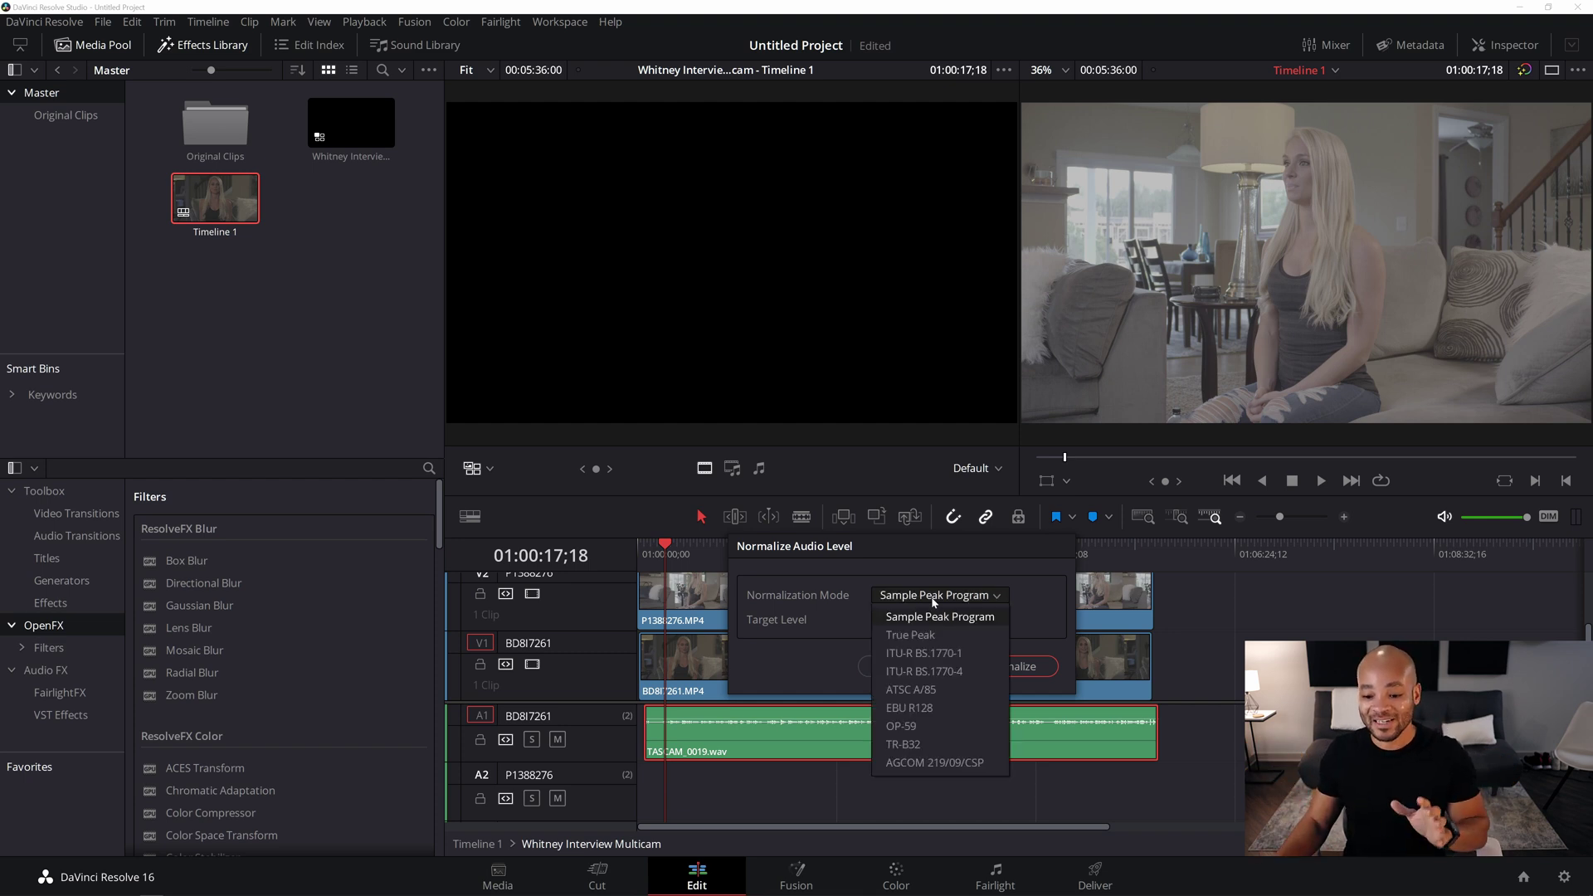
click(941, 654)
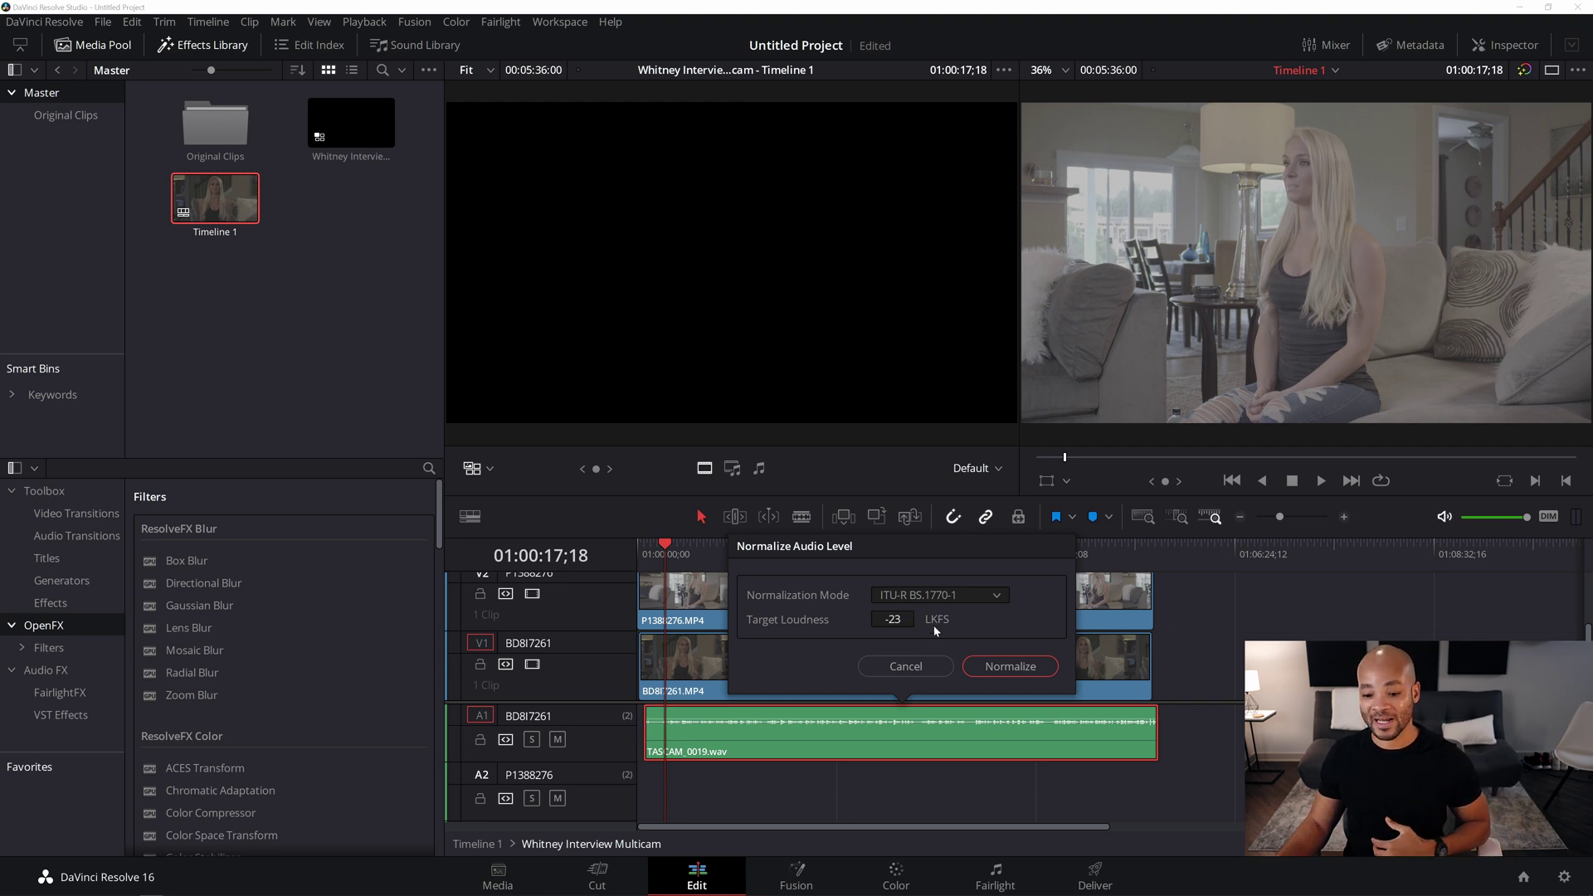
key(Escape)
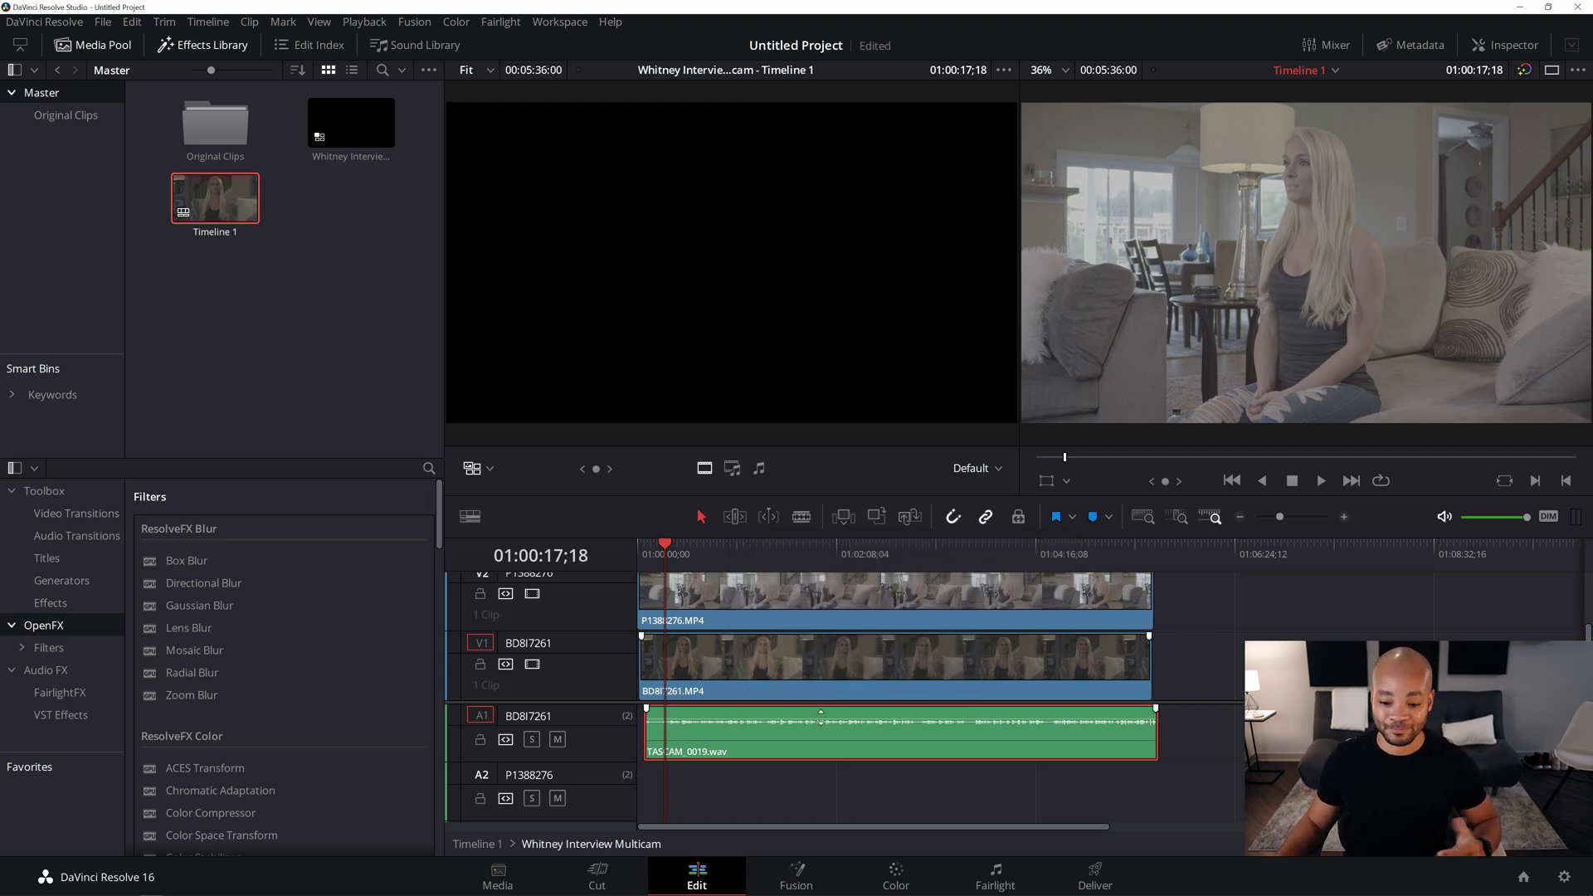
Normalize the TASCAM_0019.wav clip to -23 LKFS using ITU-R BS.1770-1, and play it to check the level
right_click(848, 719)
click(924, 566)
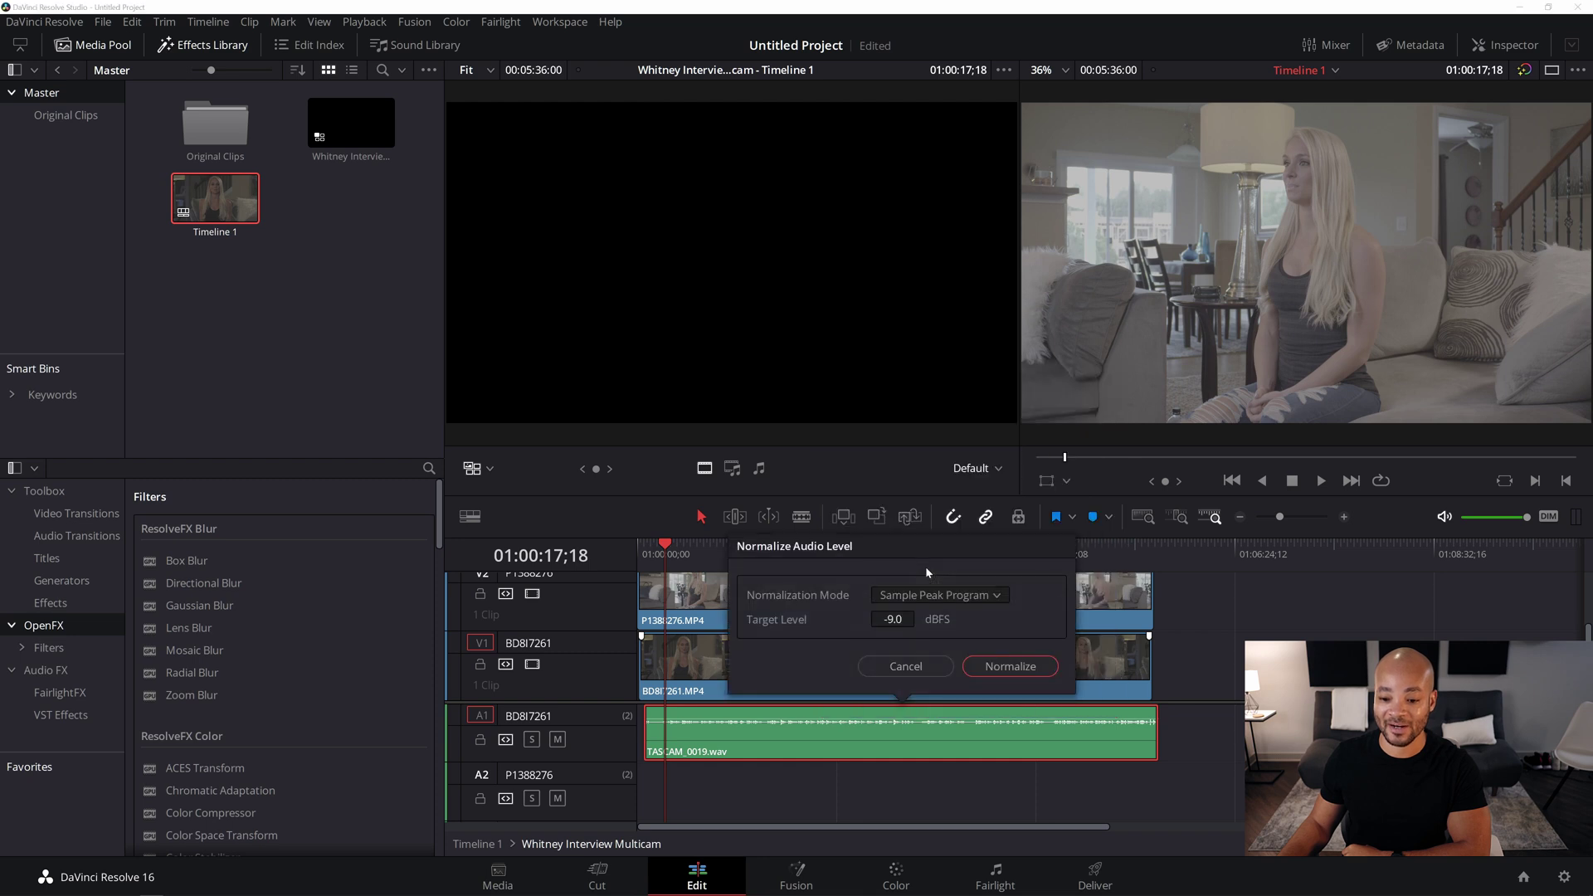
click(946, 596)
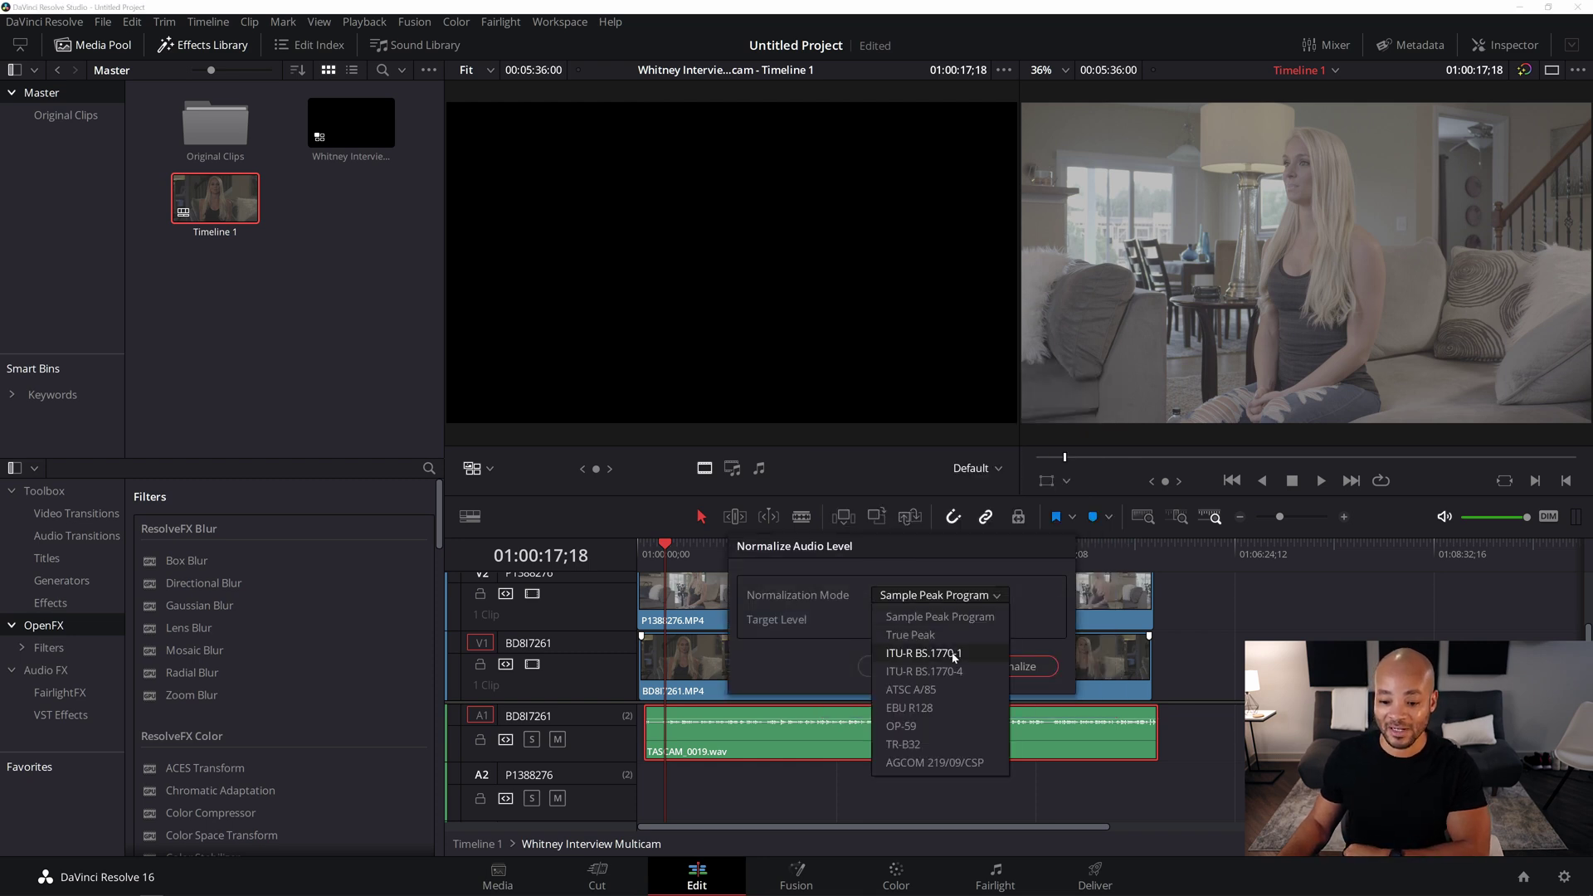
click(922, 653)
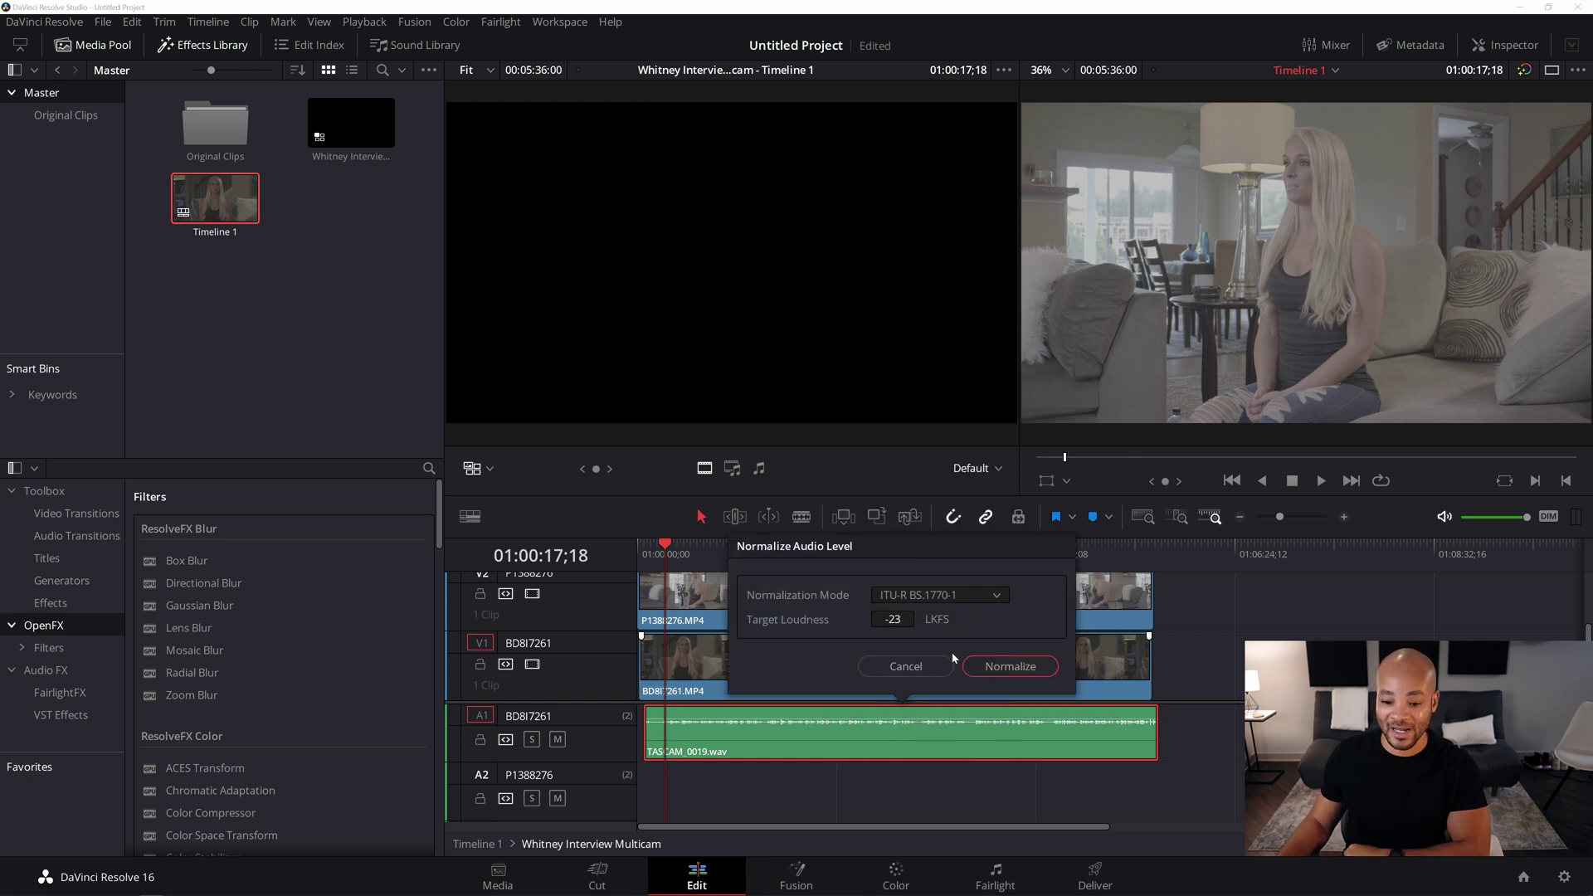
click(1011, 667)
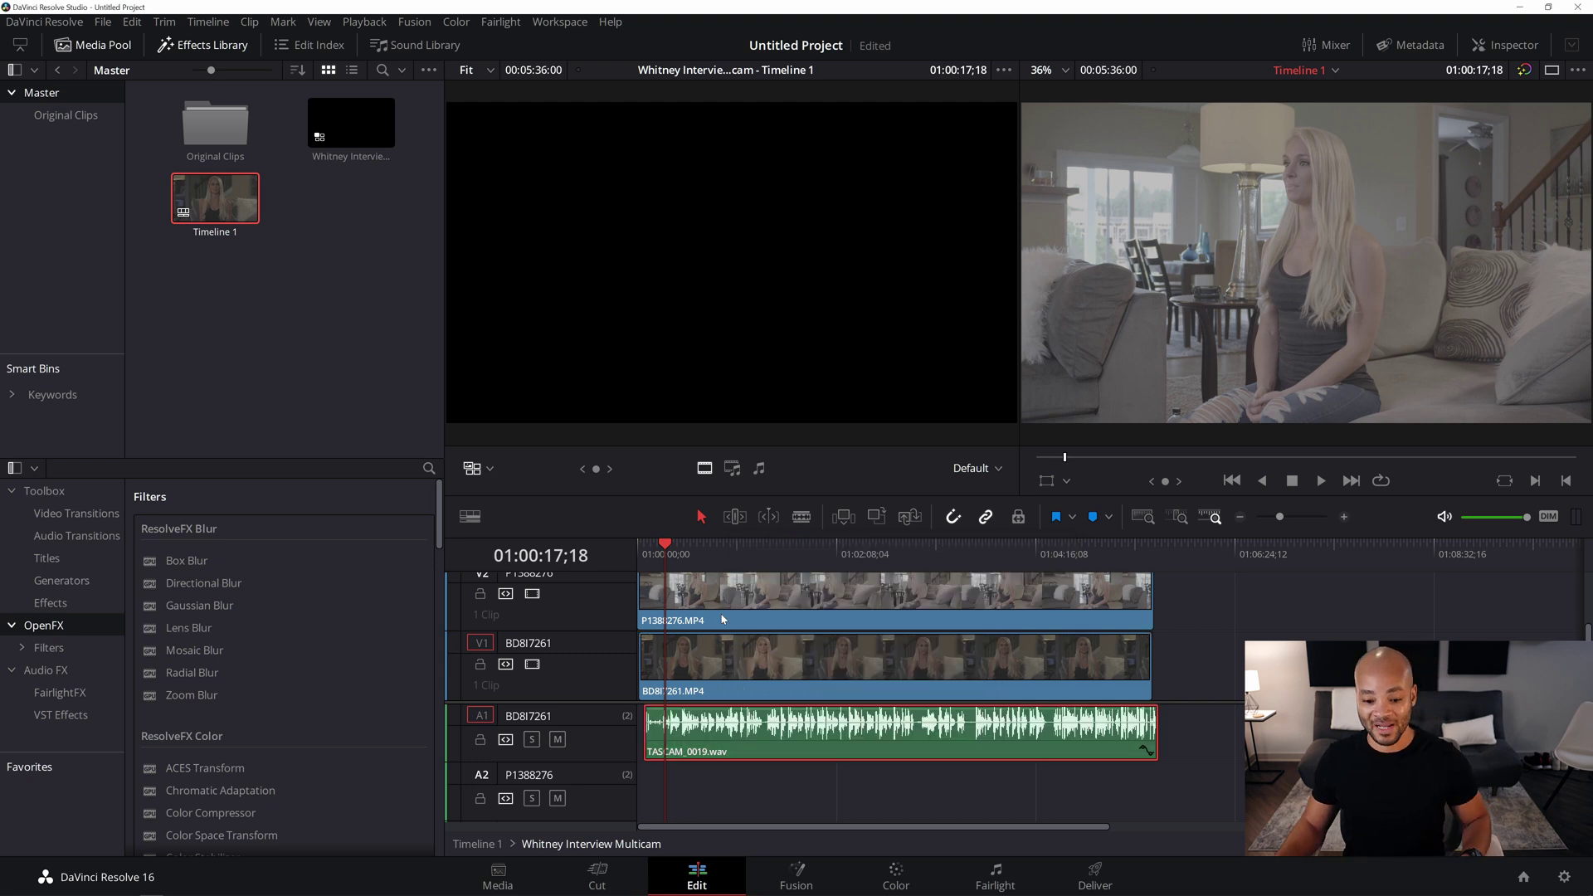
key(space)
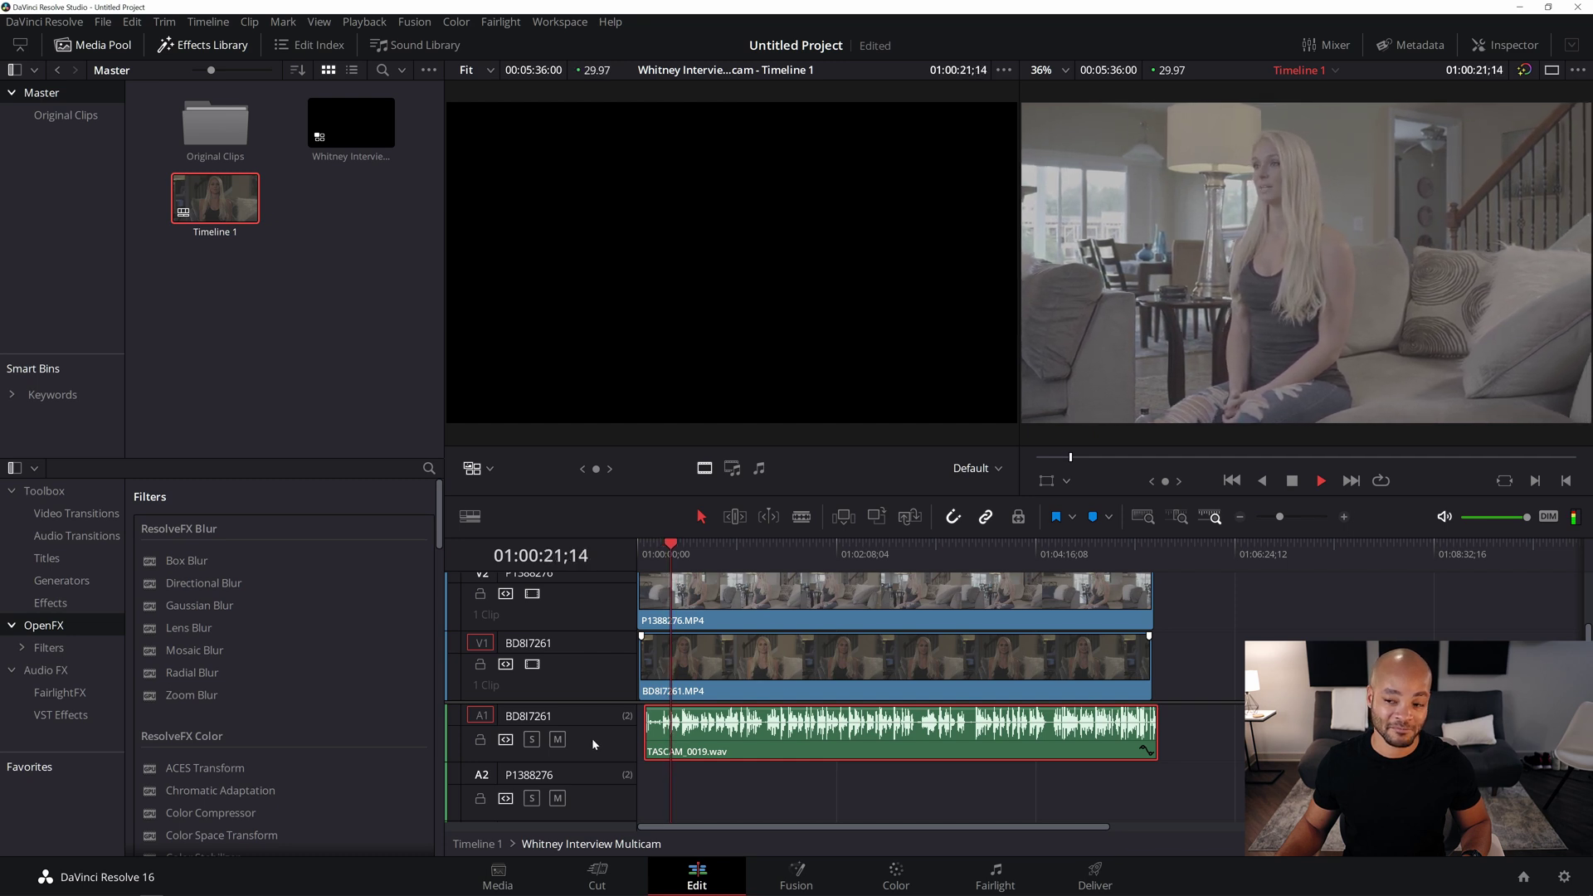
key(space)
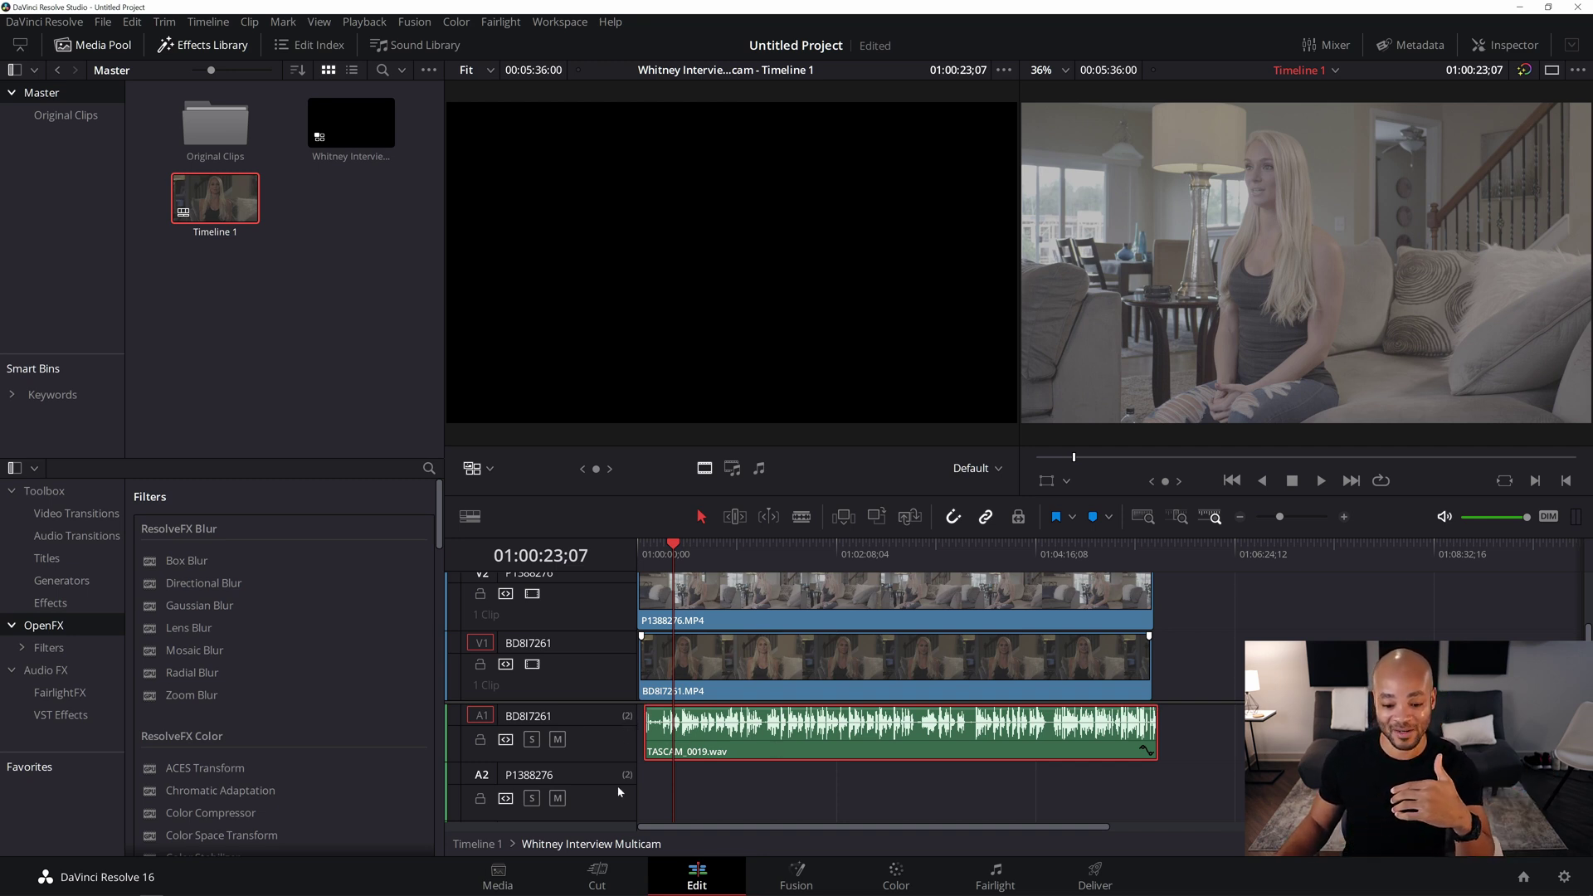
Change the type of audio track A1 to Mono and play the timeline to check the sound
scroll(617, 779, down, 2)
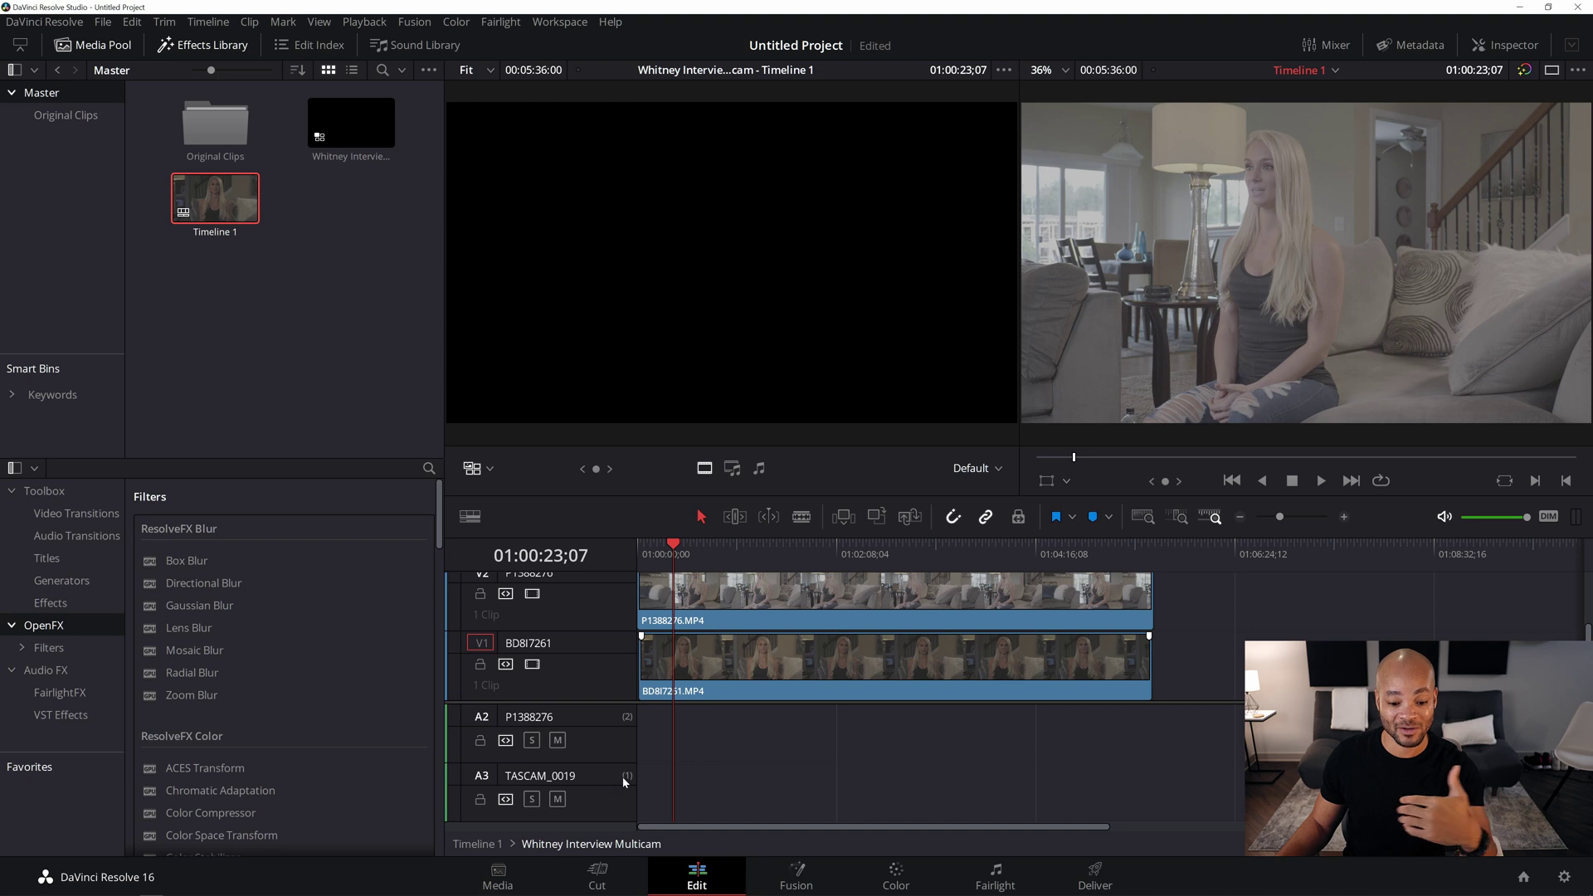
scroll(625, 781, up, 2)
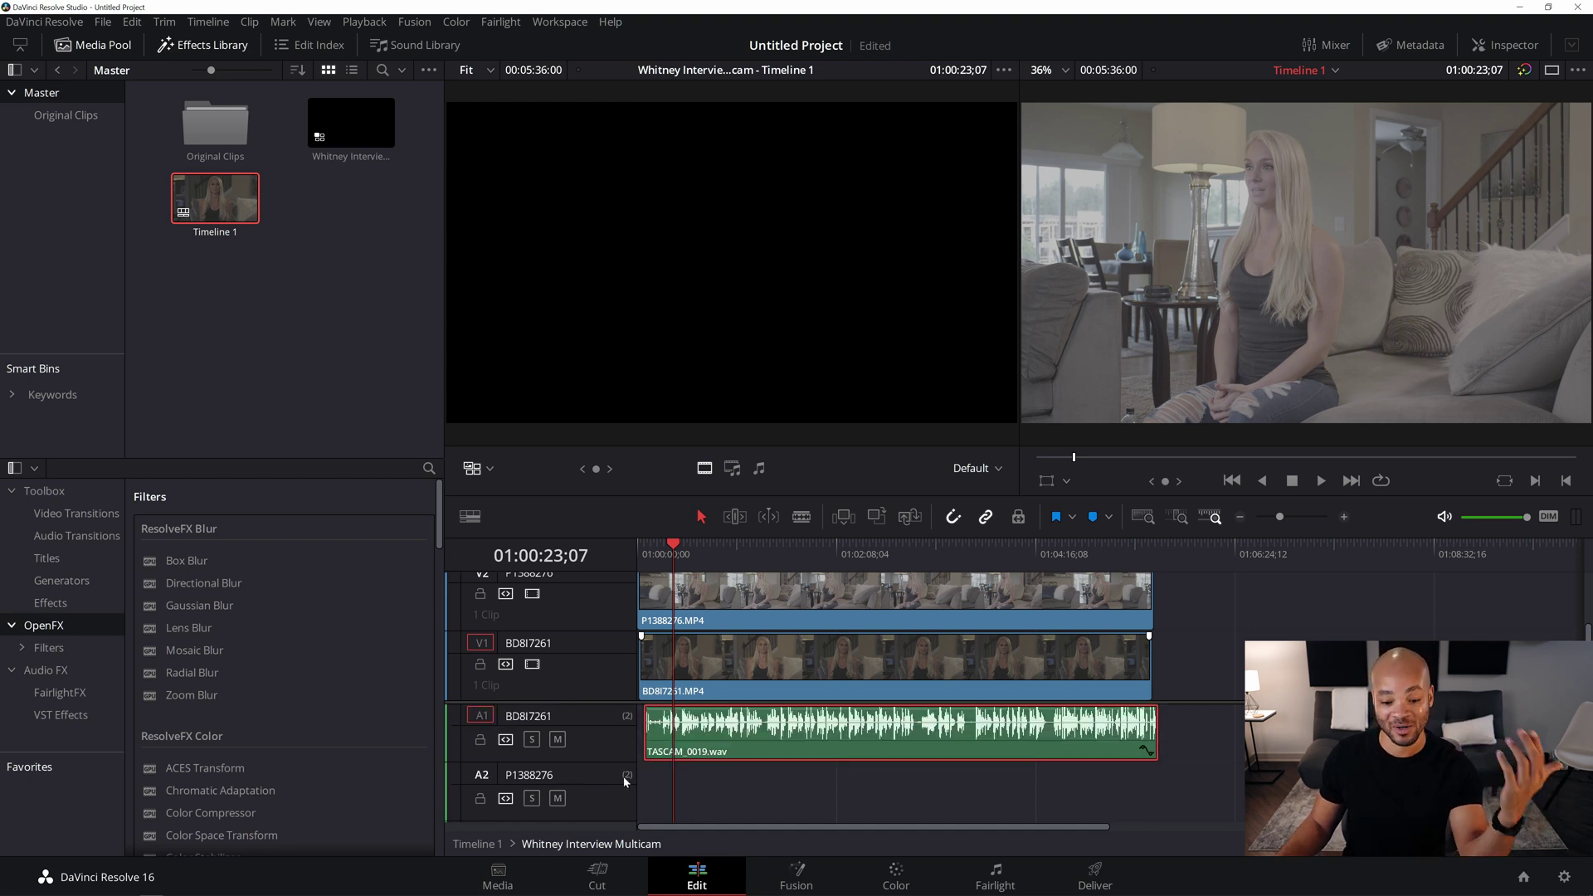
right_click(584, 716)
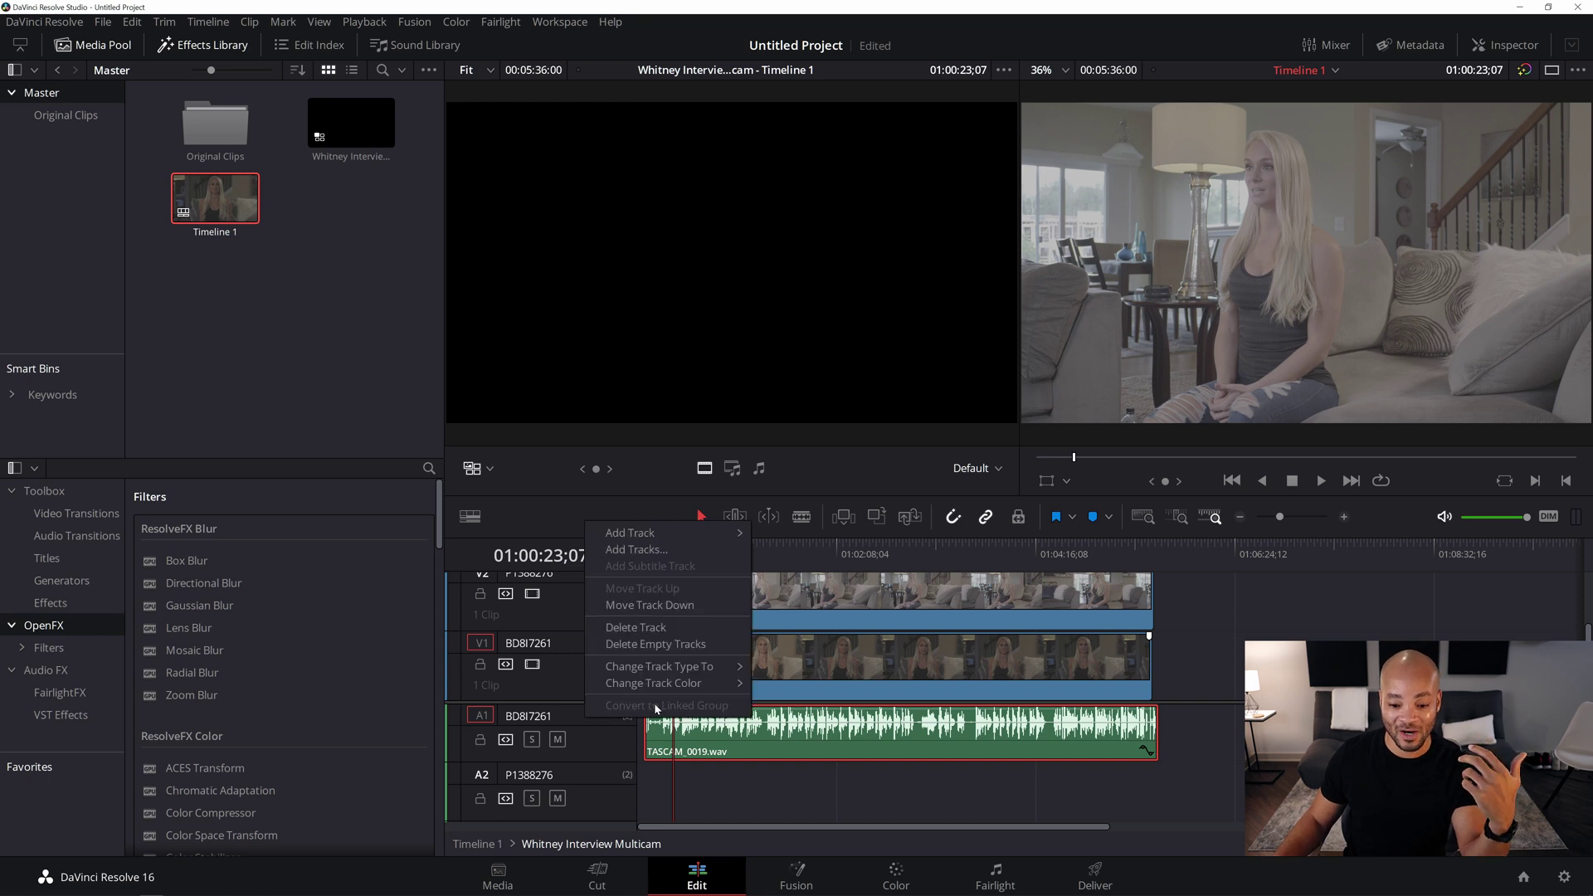
mouse_move(690, 669)
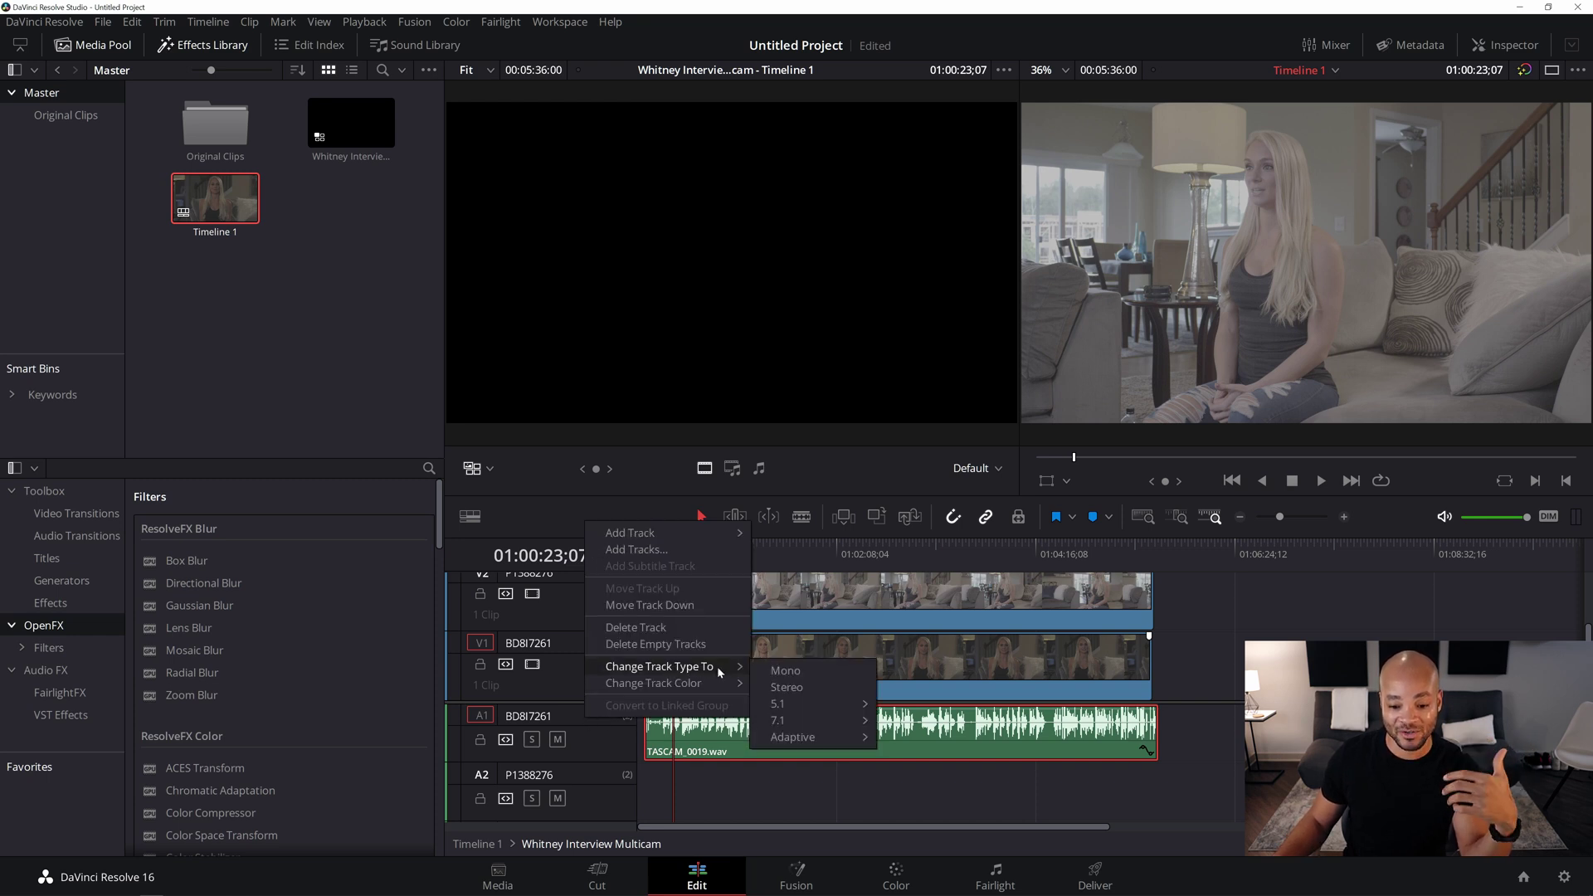
click(786, 671)
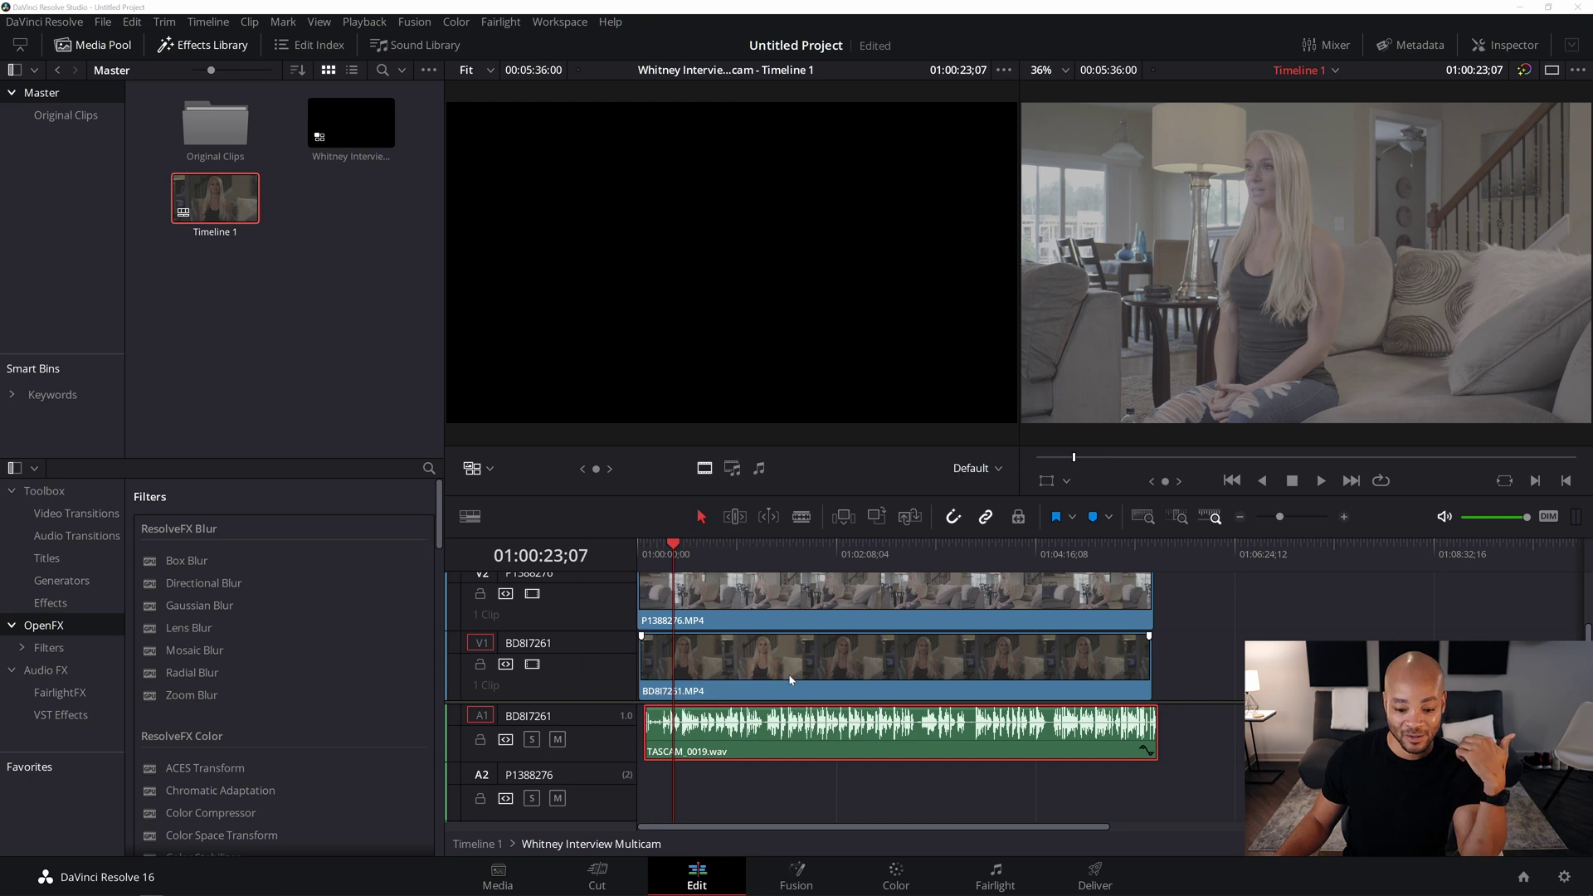
key(space)
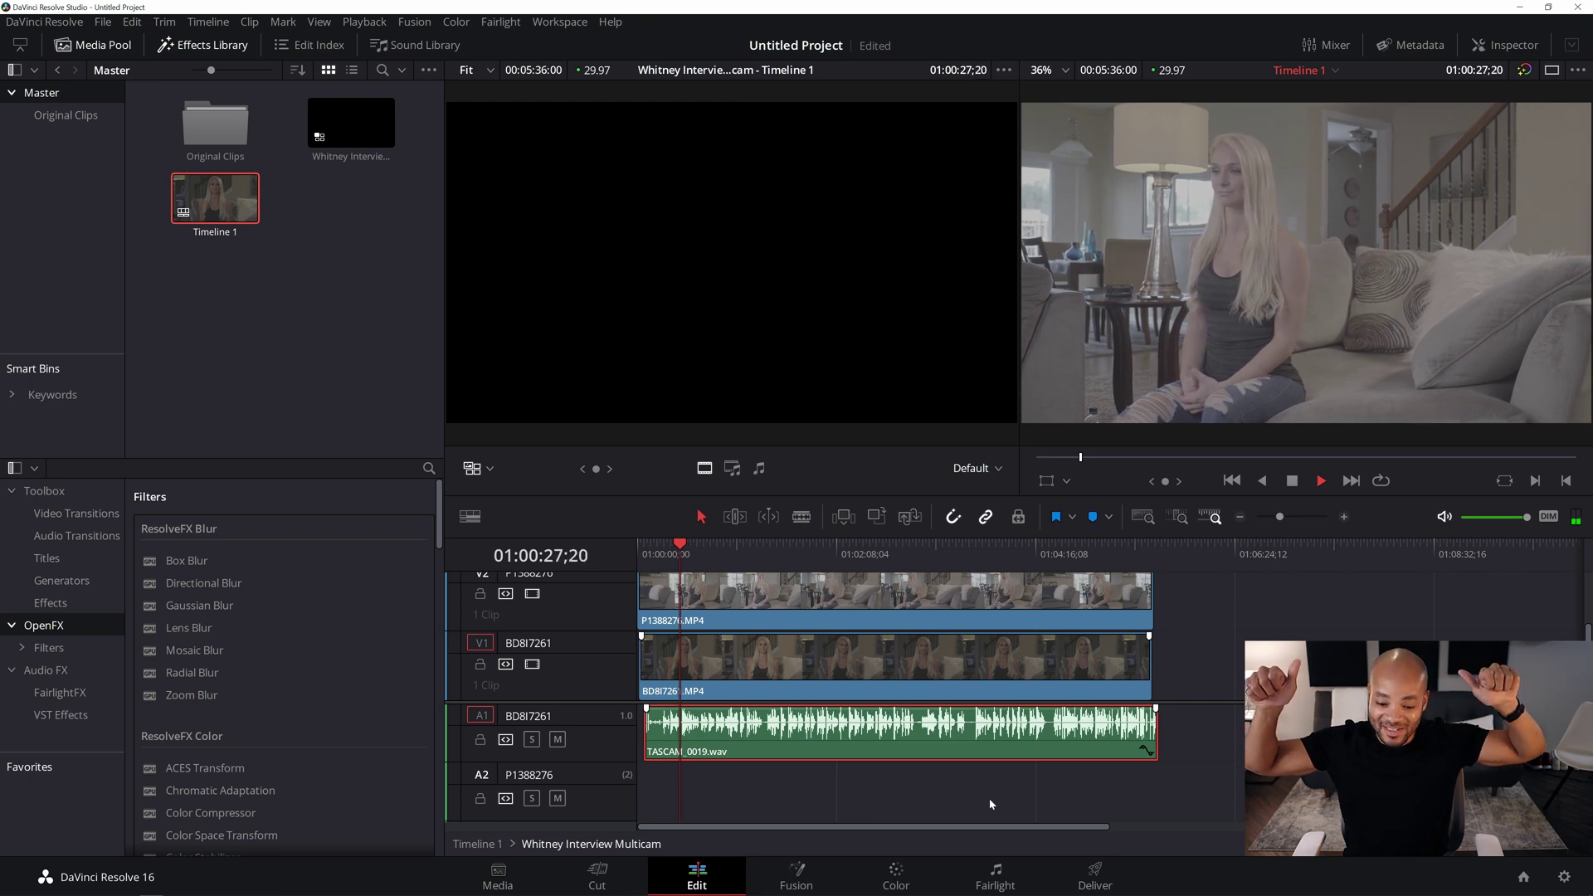
key(space)
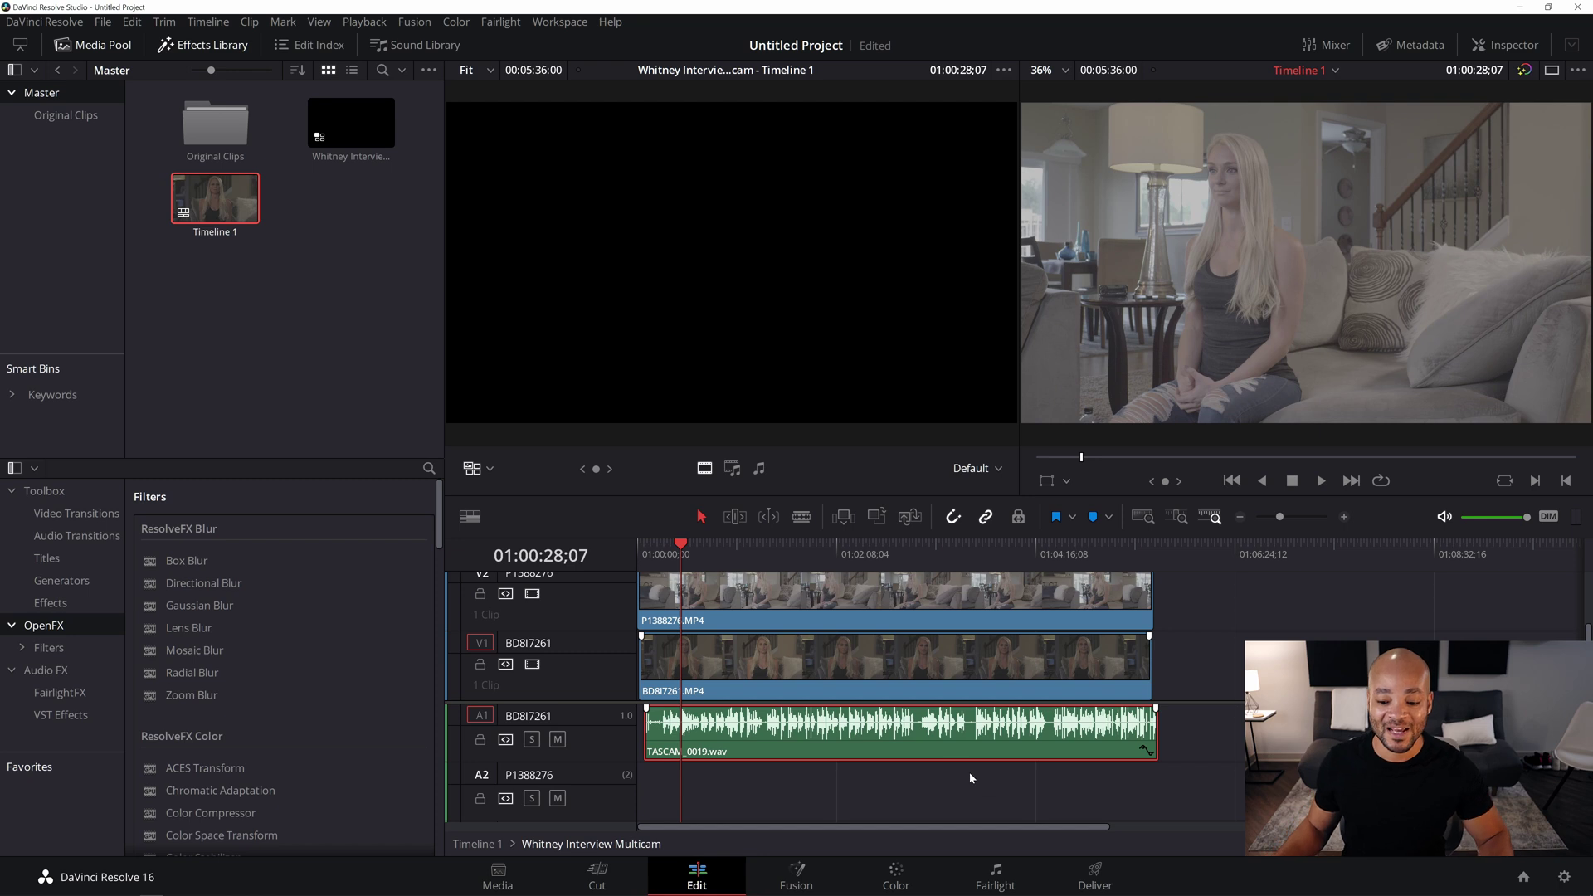
Trim the start of the TASCAM_0019.wav, BD8I7261 and P1388276 clips to 01:00:15;29 and shift them together to the timeline's beginning
click(661, 561)
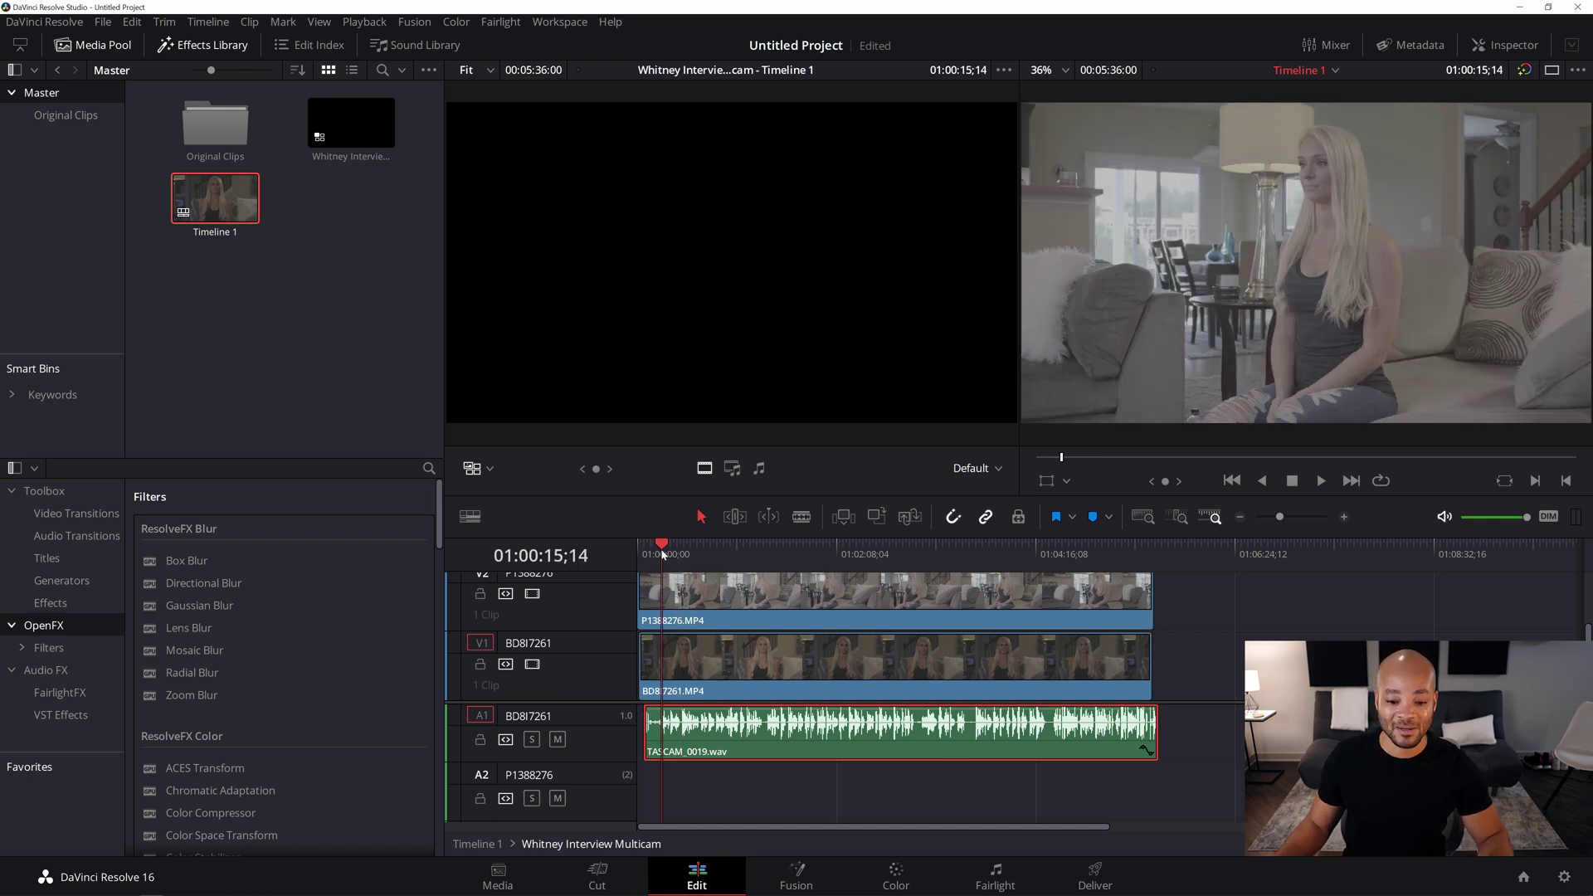
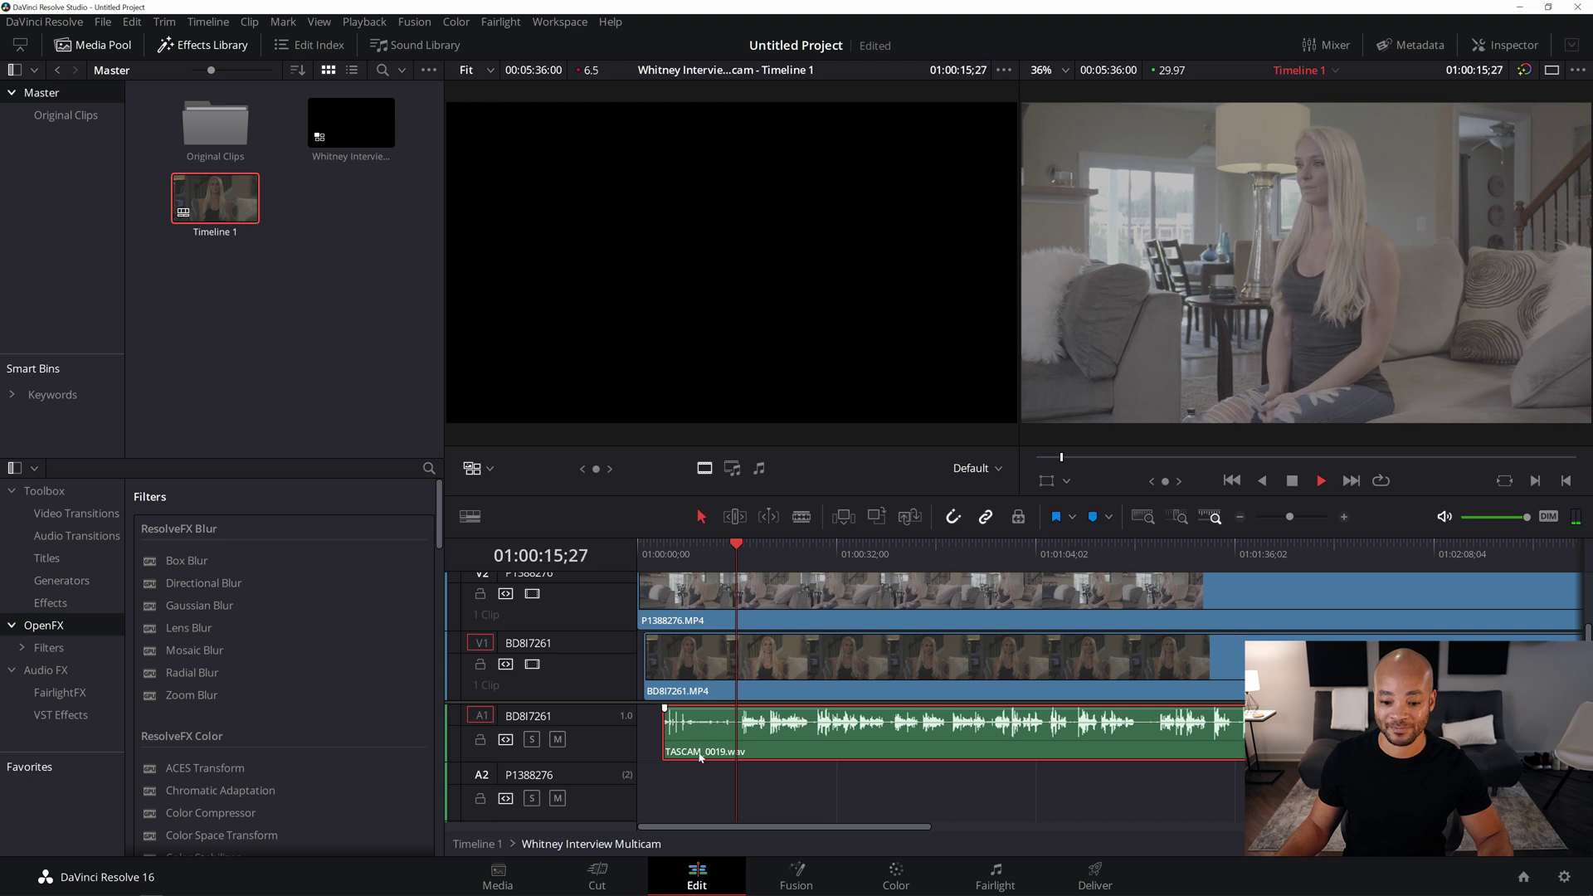
drag(672, 738, 738, 737)
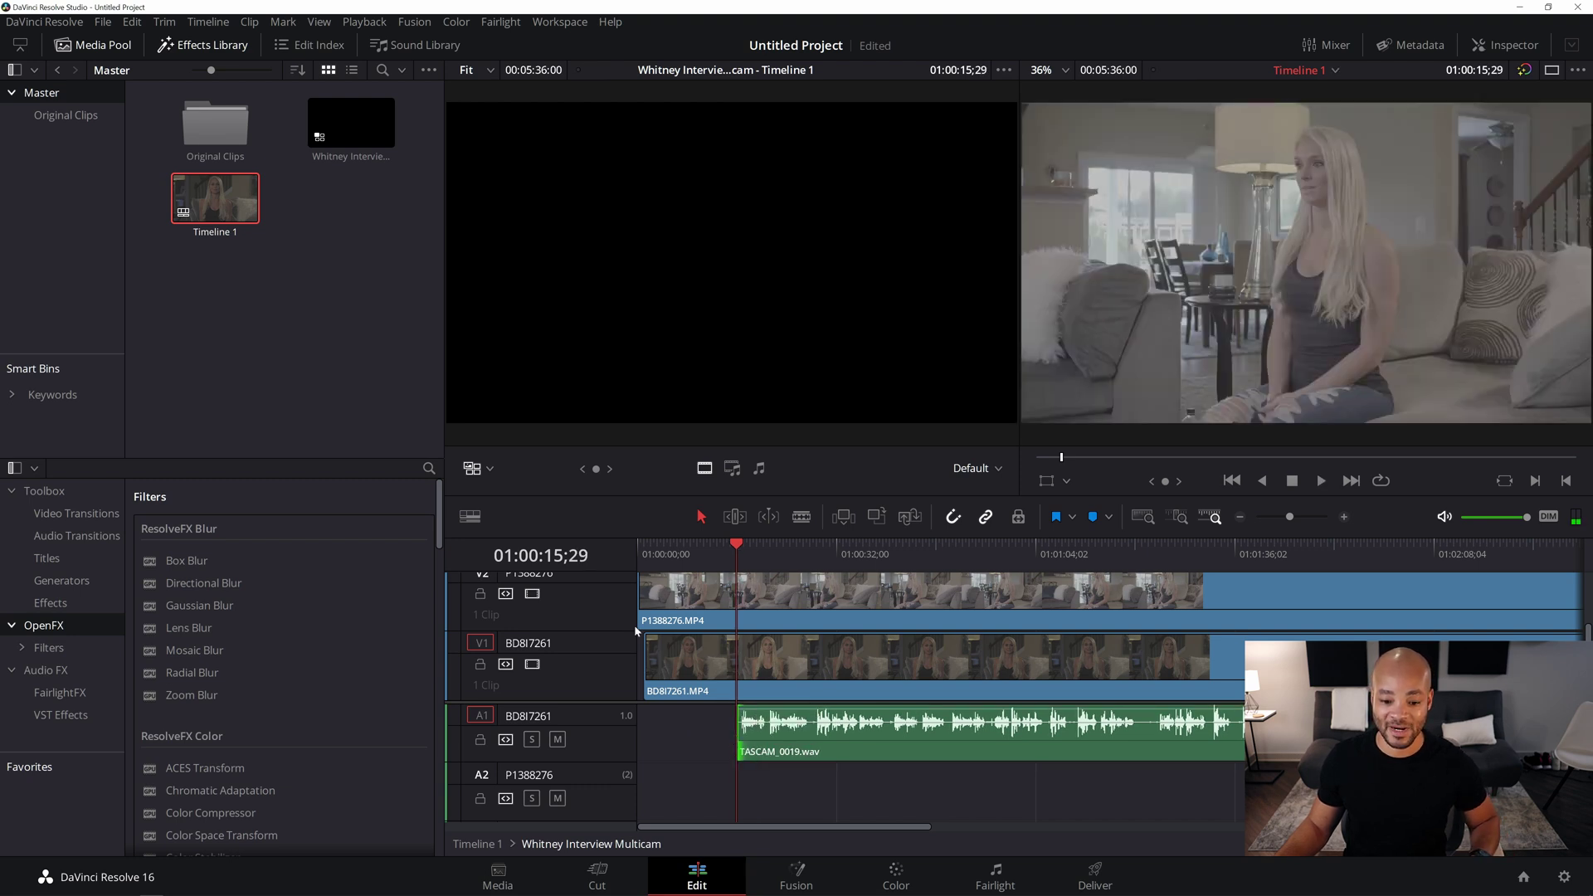
drag(646, 654, 720, 679)
scroll(701, 673, up, 2)
scroll(701, 673, up, 1)
scroll(807, 615, down, 4)
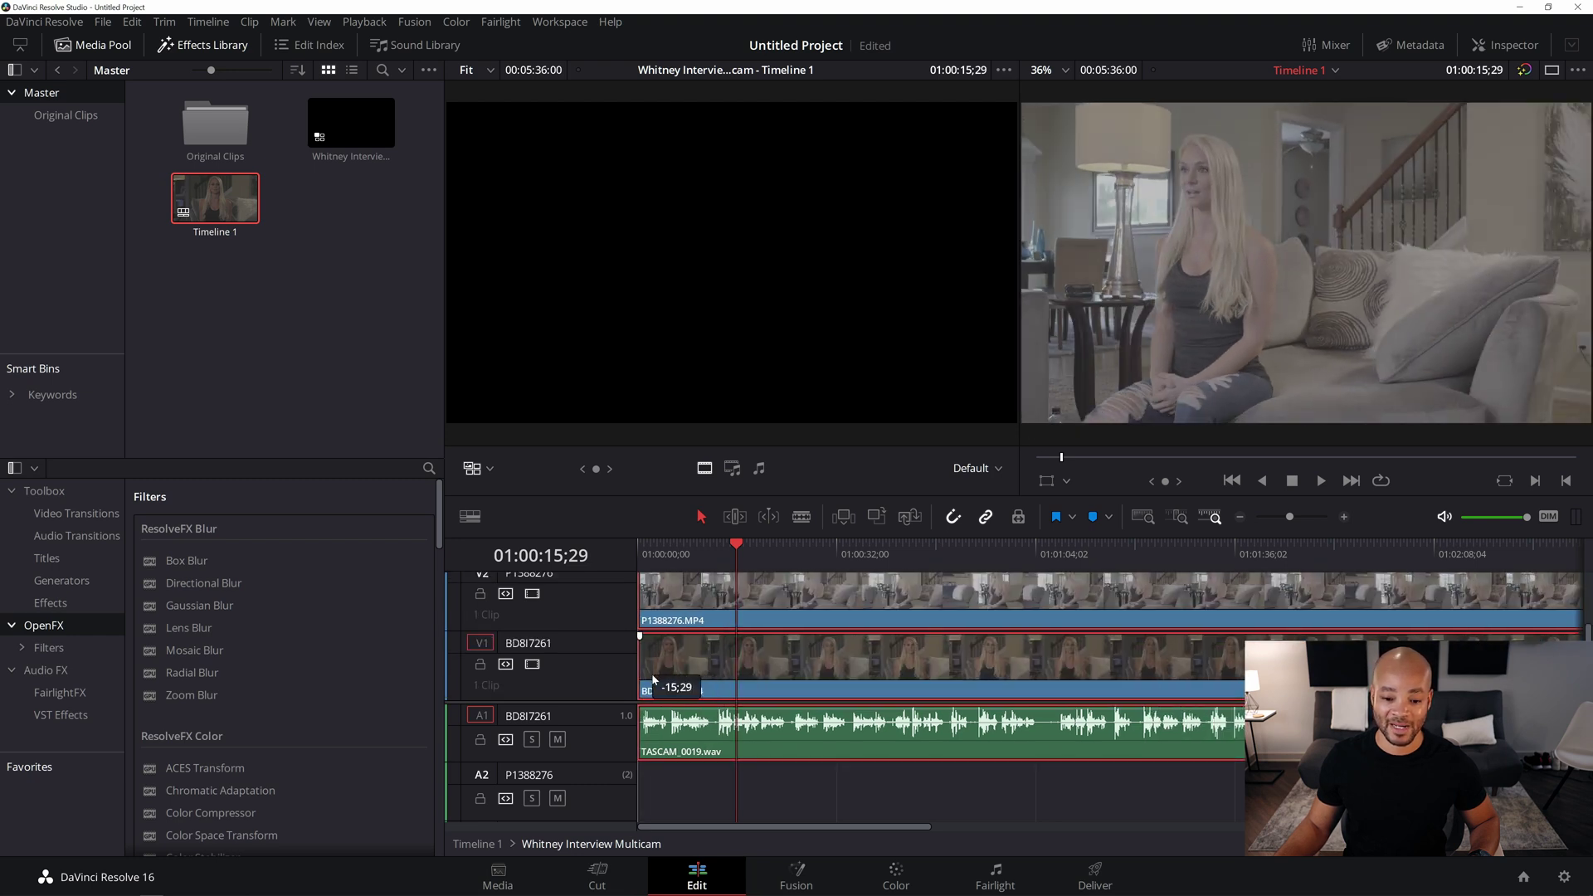
click(645, 551)
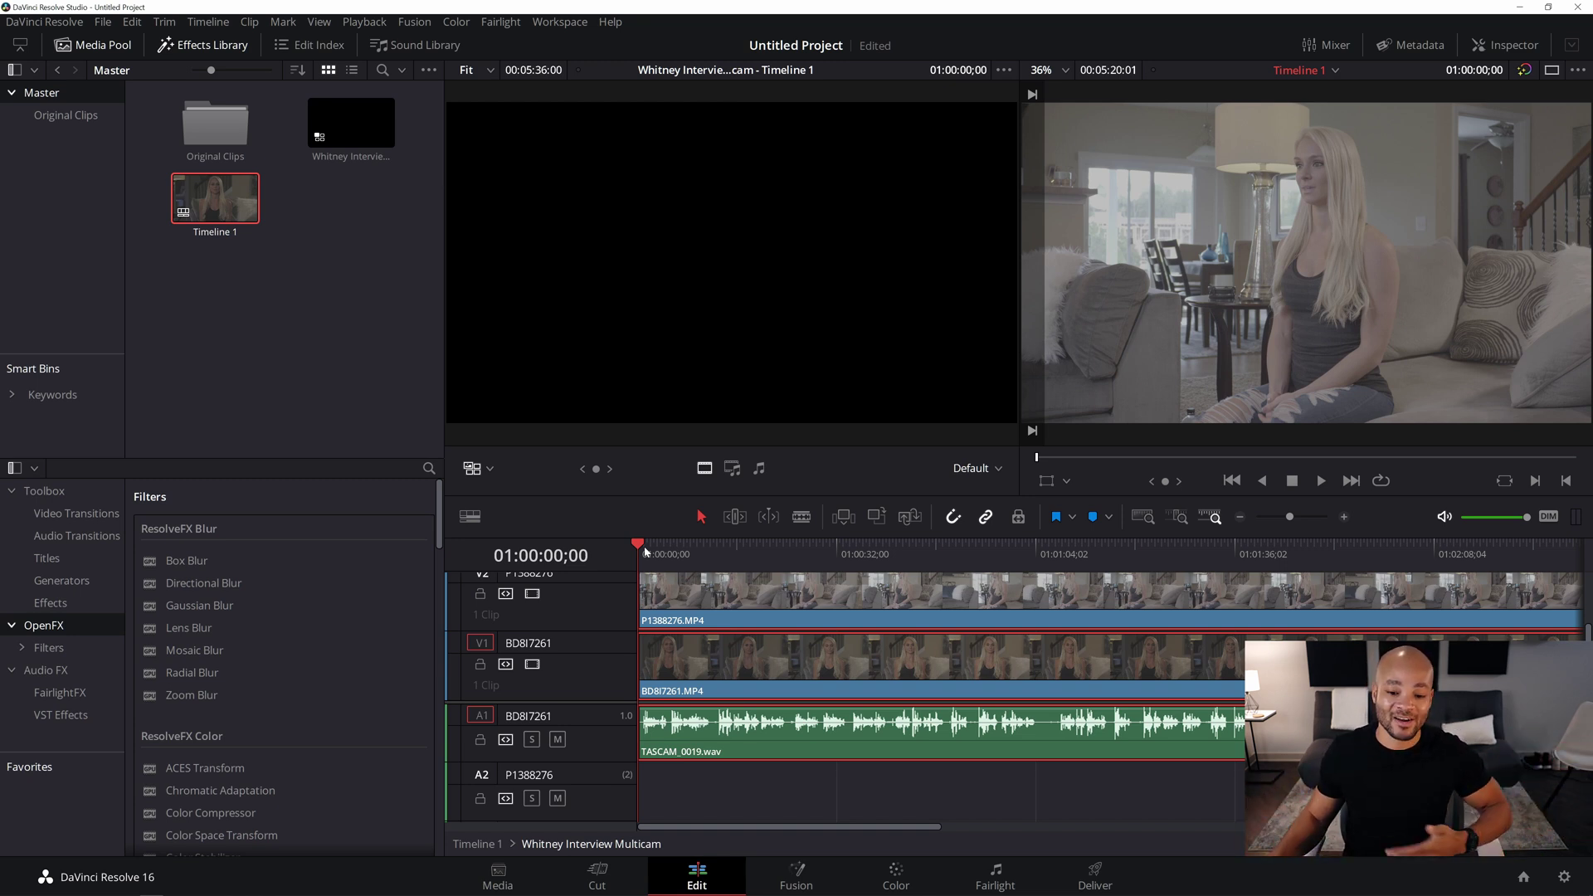
Return to Timeline 1 and, playing from 01:01:06;06, cut the video to the P1388276 angle at about 01:01:15
click(1241, 515)
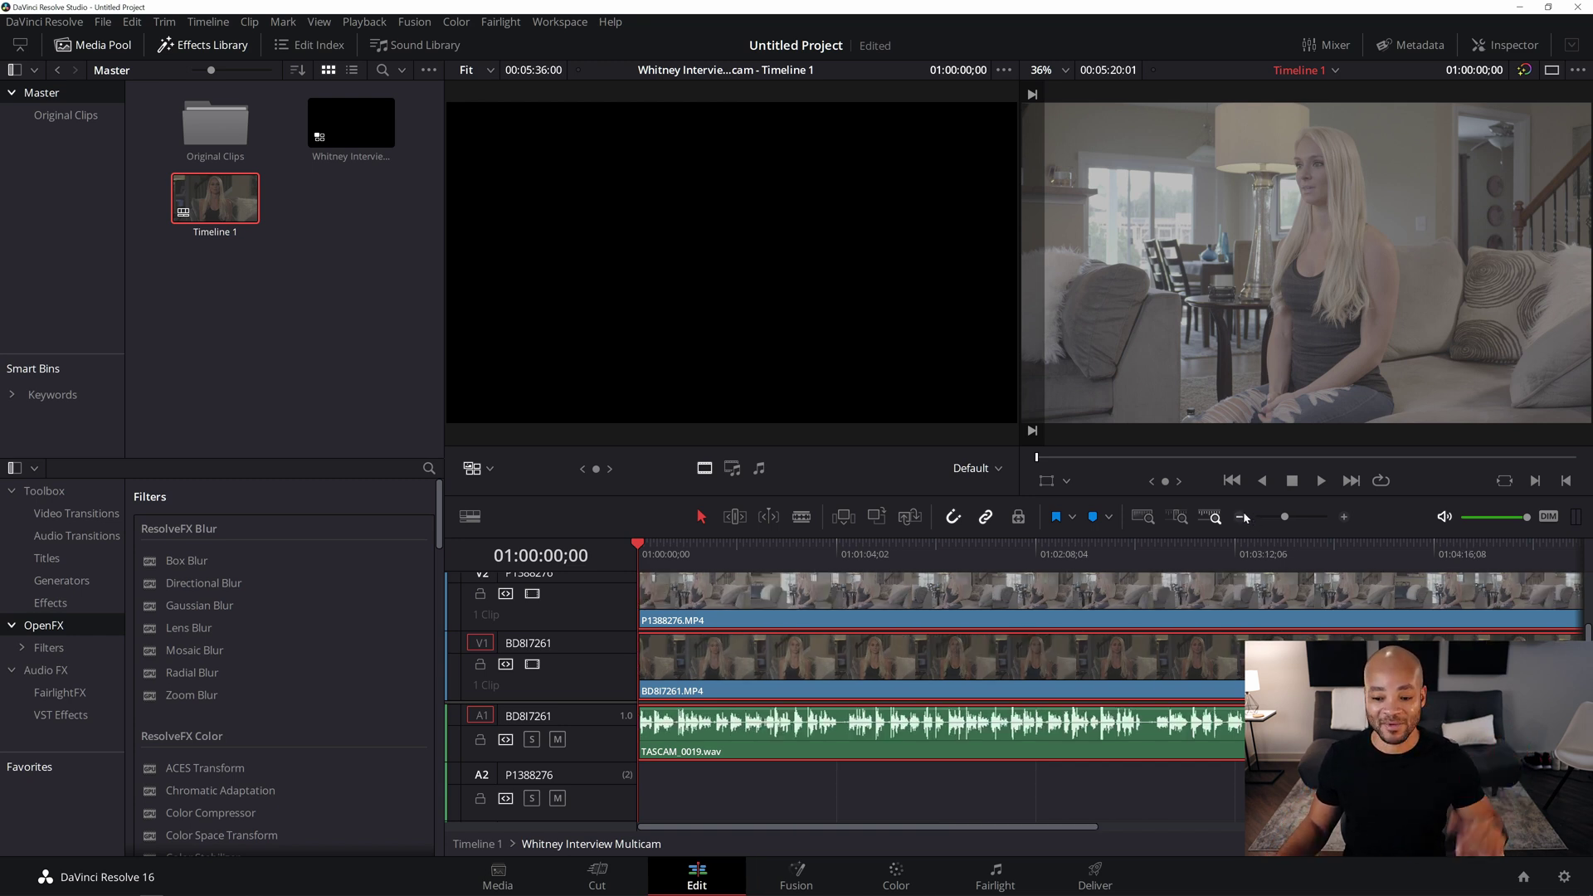
click(1242, 516)
click(1241, 516)
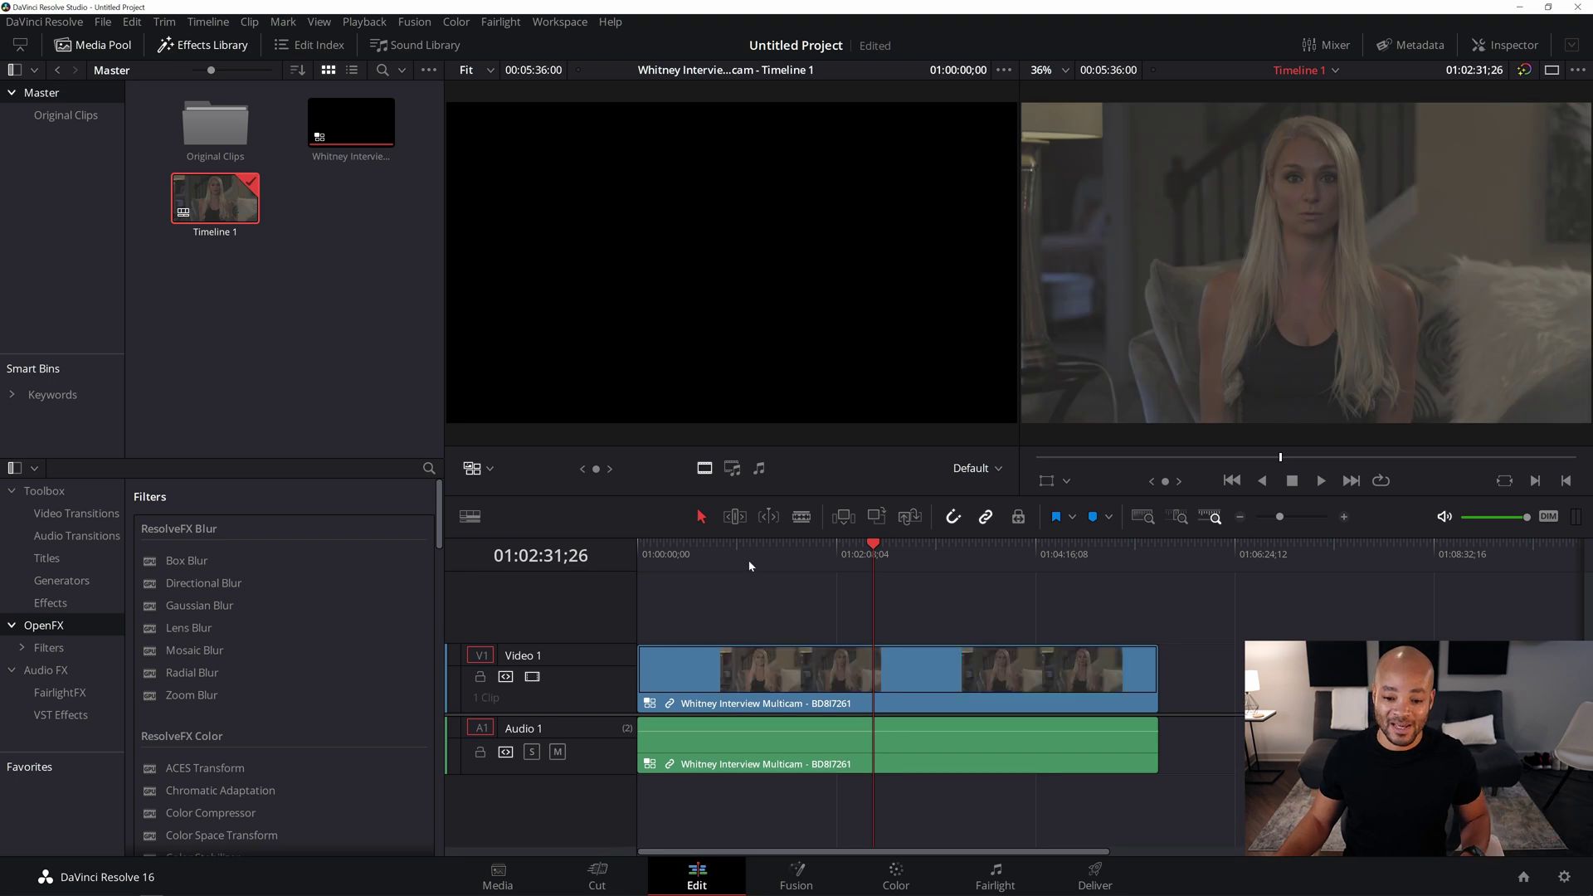
click(738, 558)
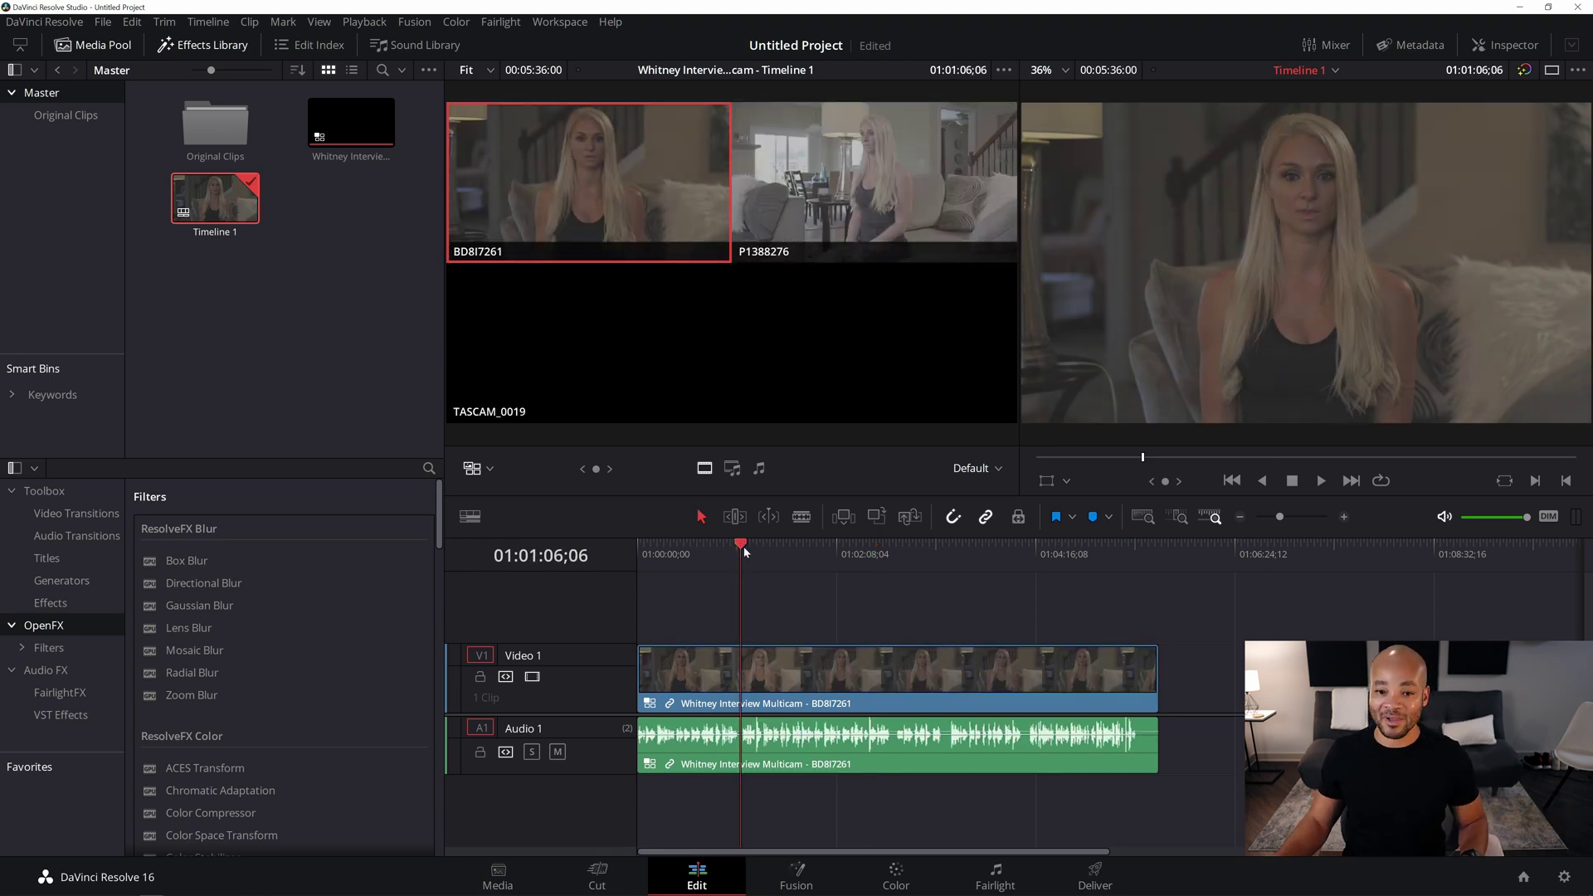
key(space)
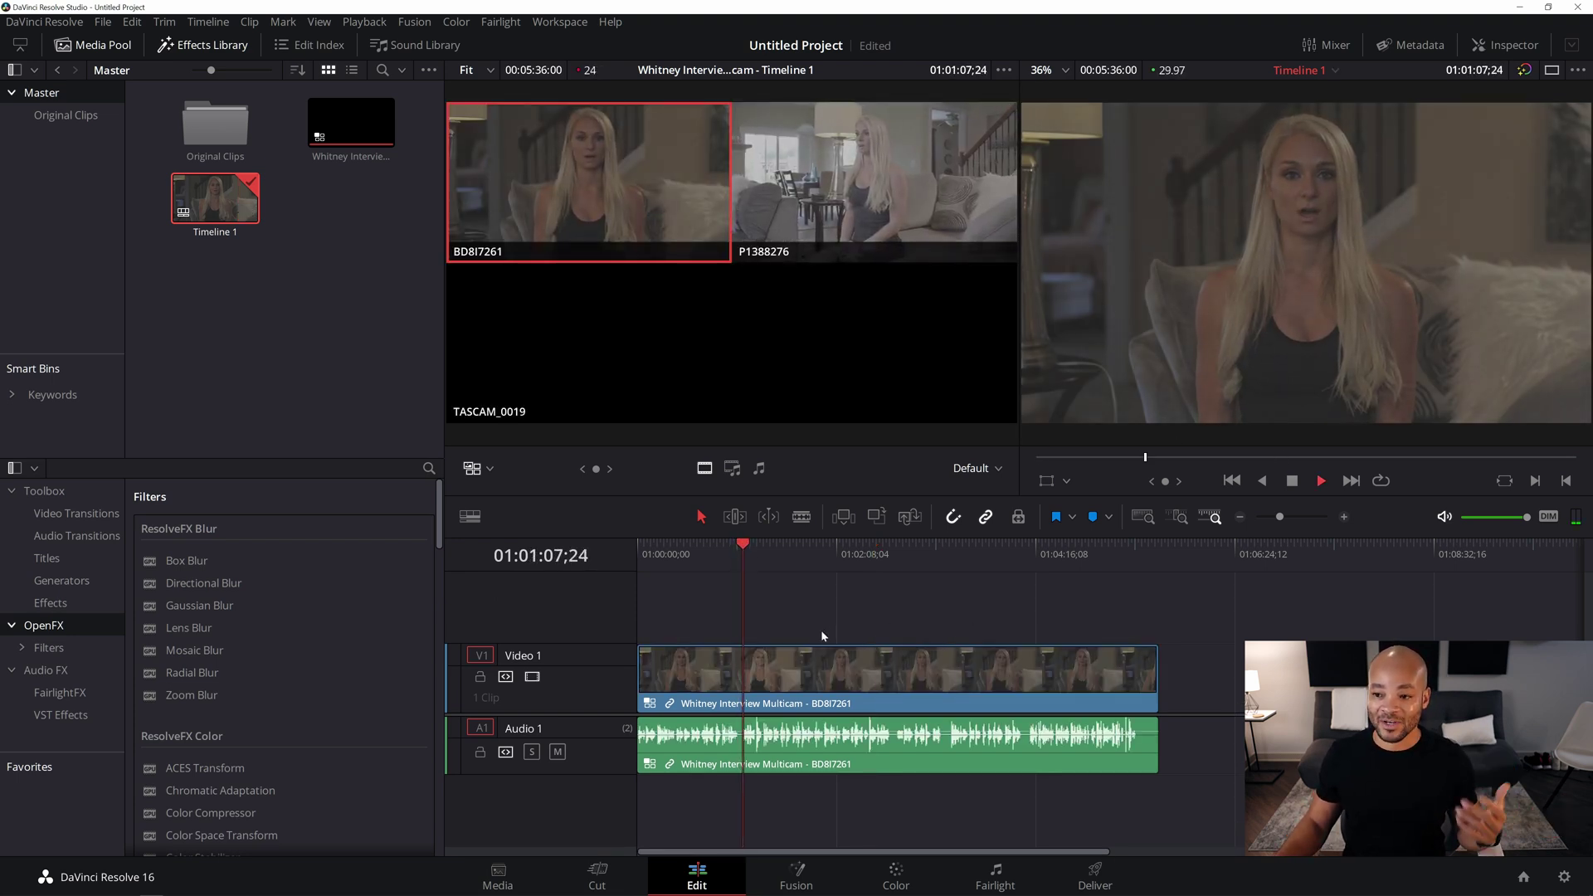
click(815, 210)
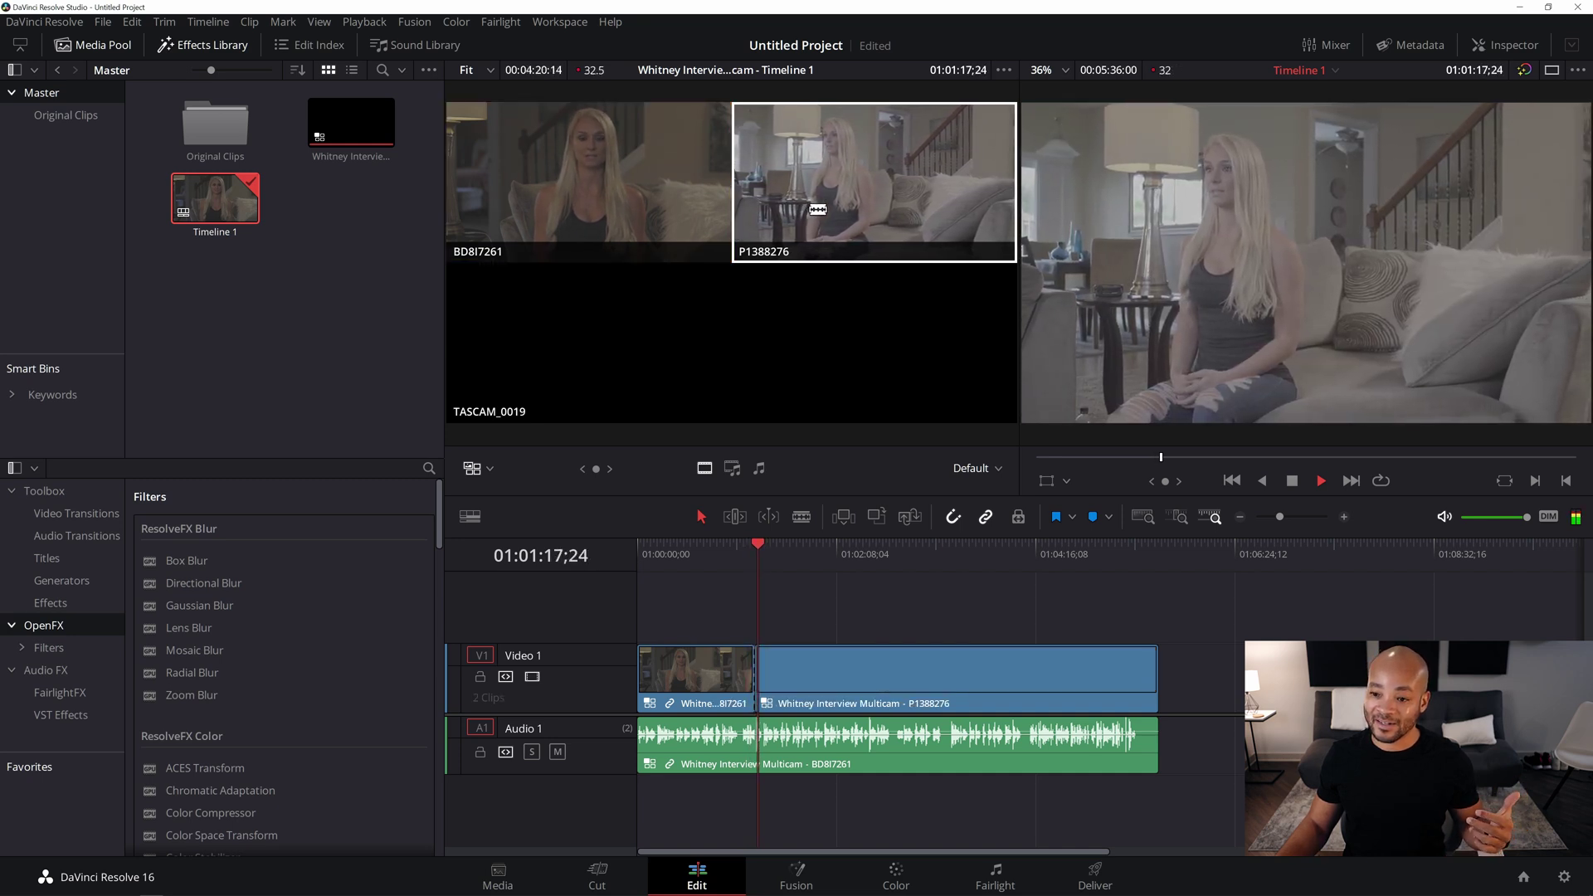
key(space)
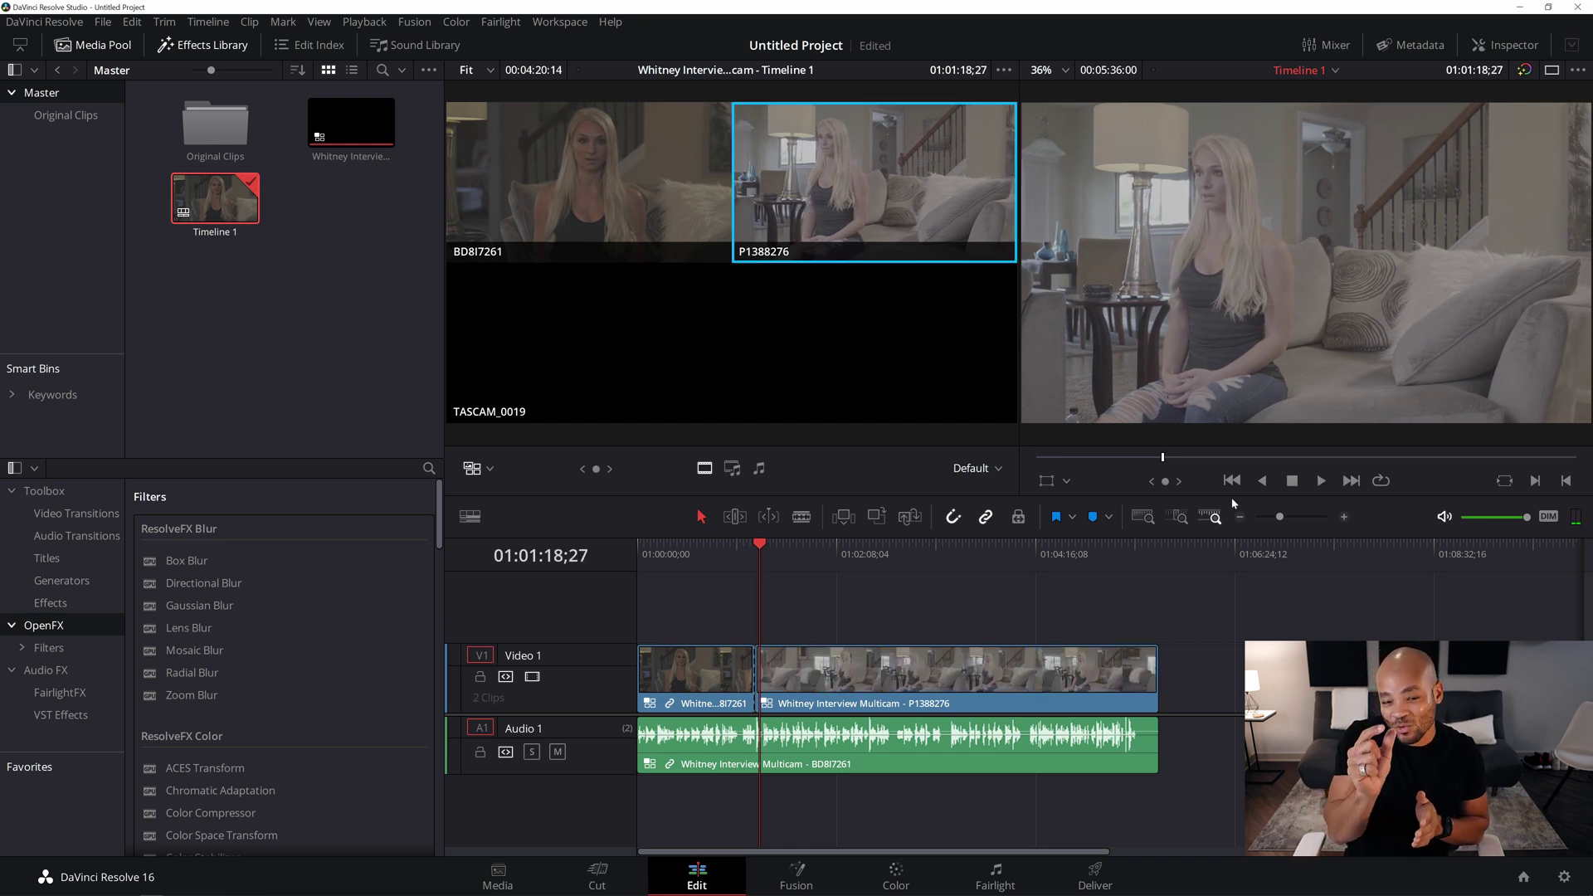
Split the Audio 1 clip at the video cut at 01:01:15;16, select the segment after it, and play from the cut
click(1343, 517)
click(1344, 518)
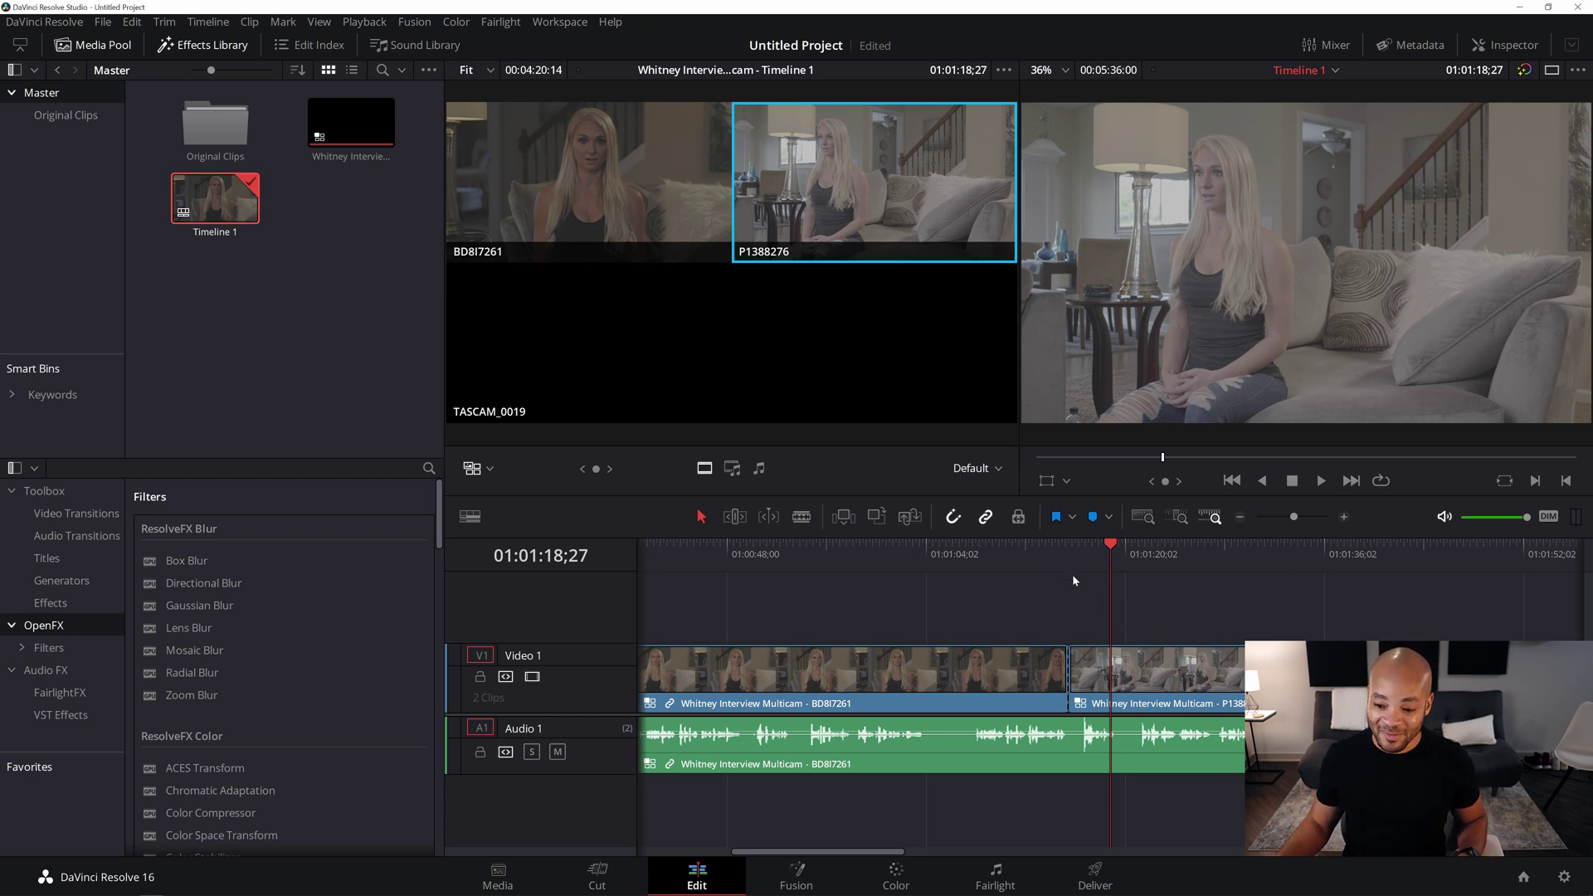
key(b)
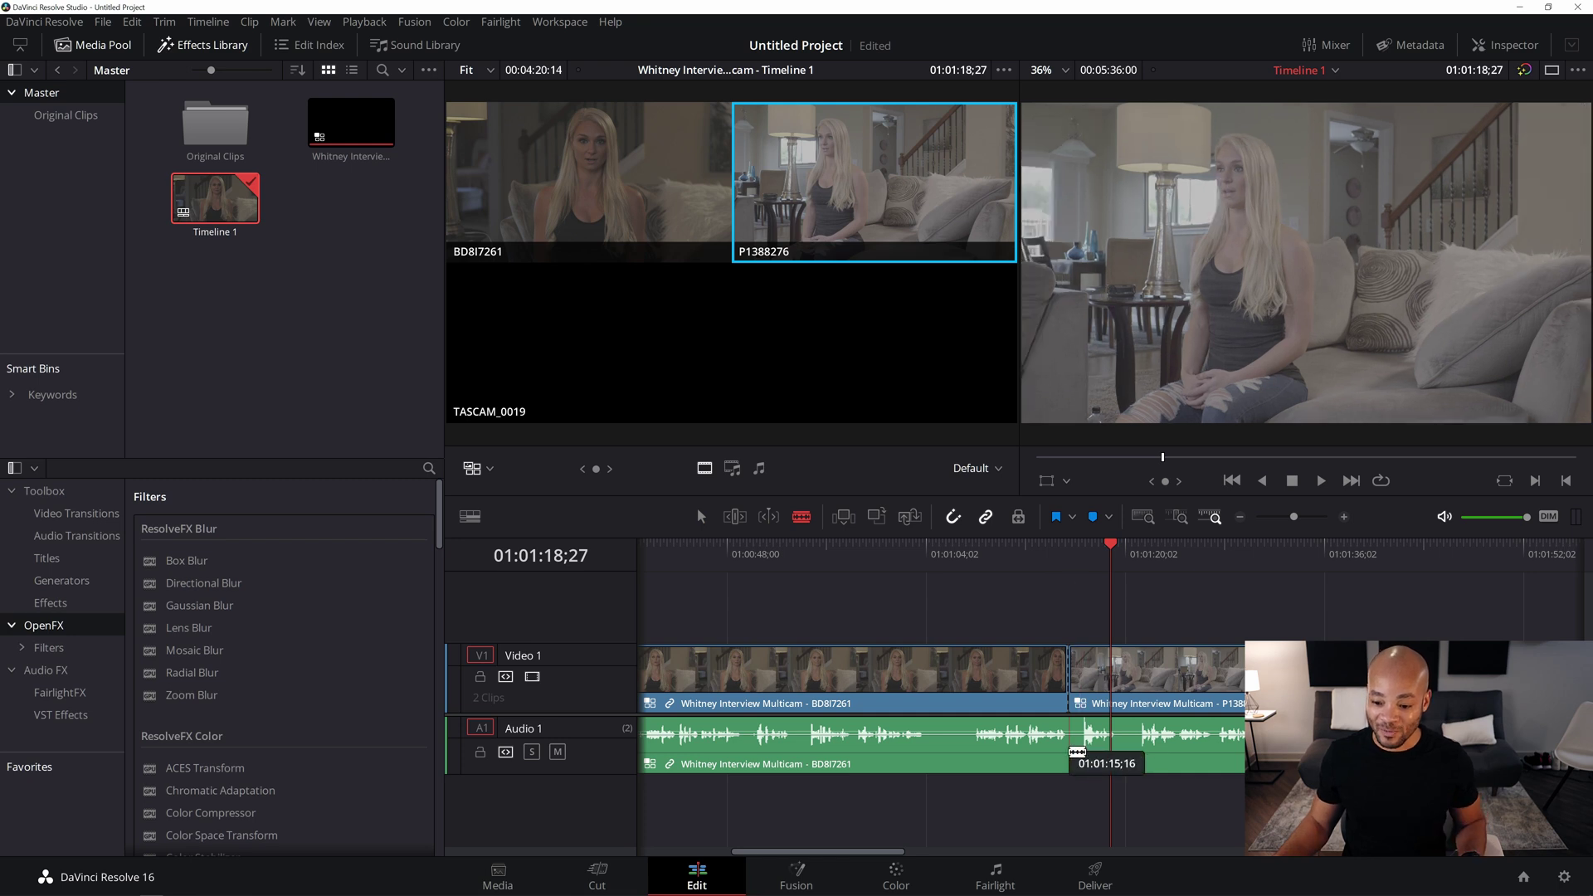
click(1073, 752)
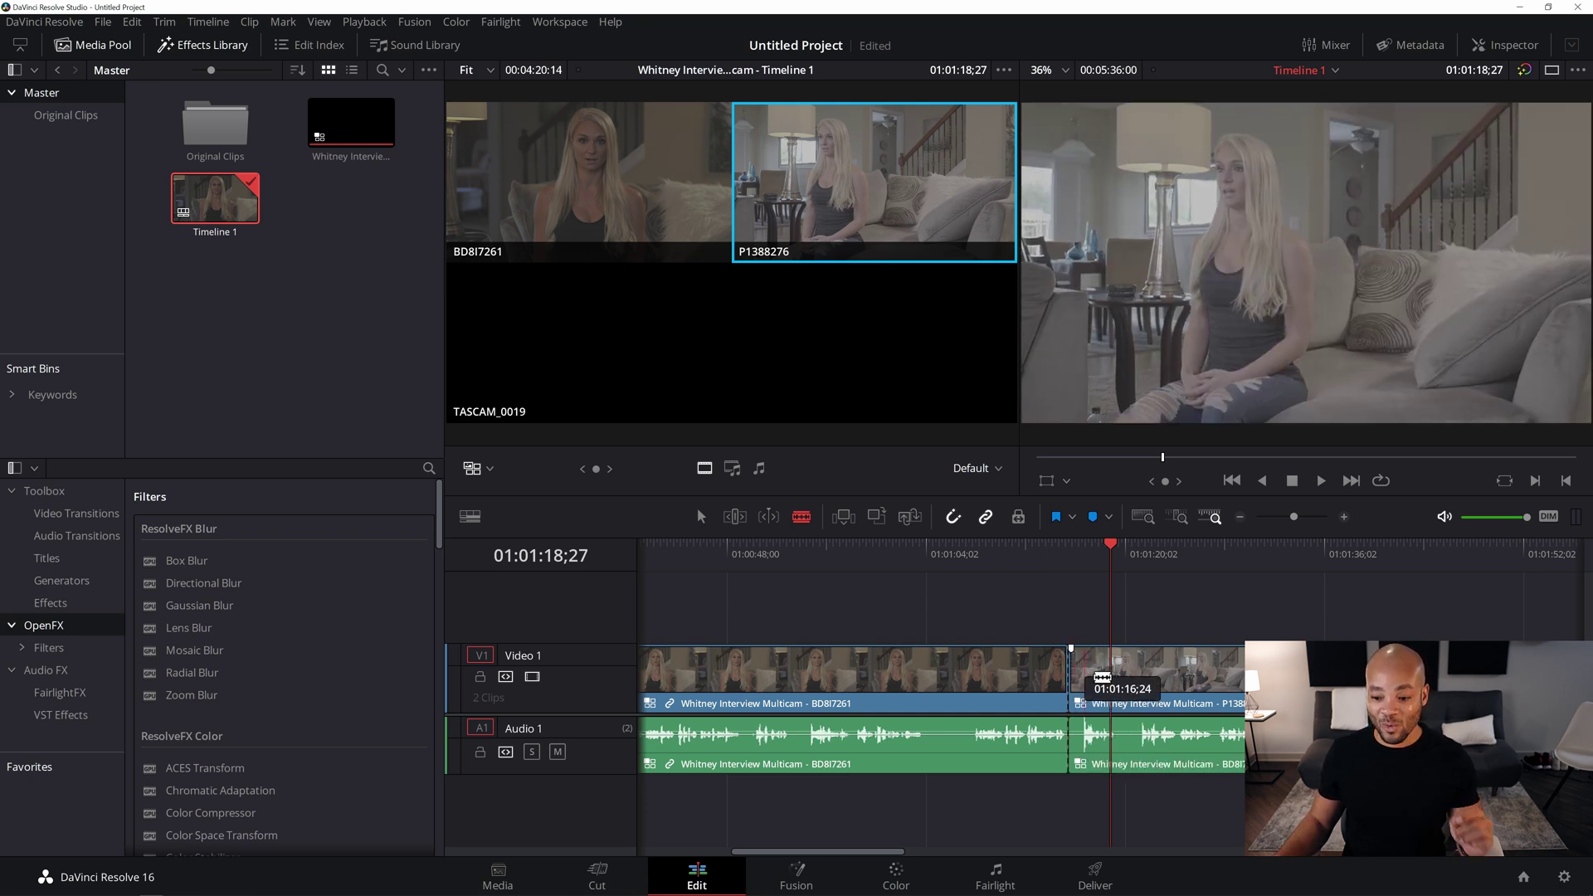
key(a)
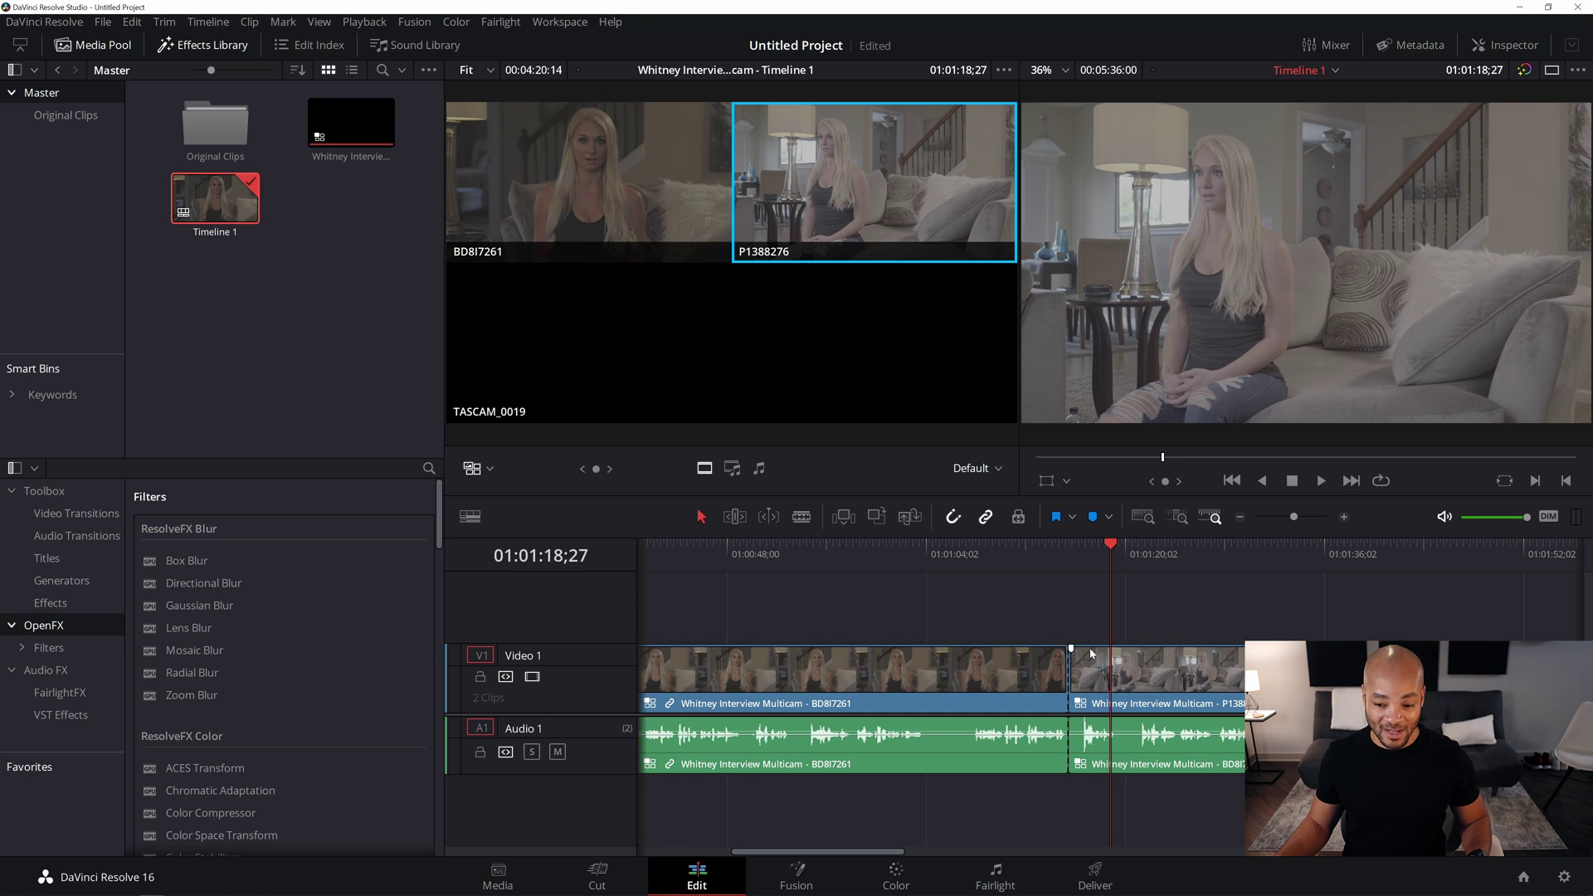
click(1095, 668)
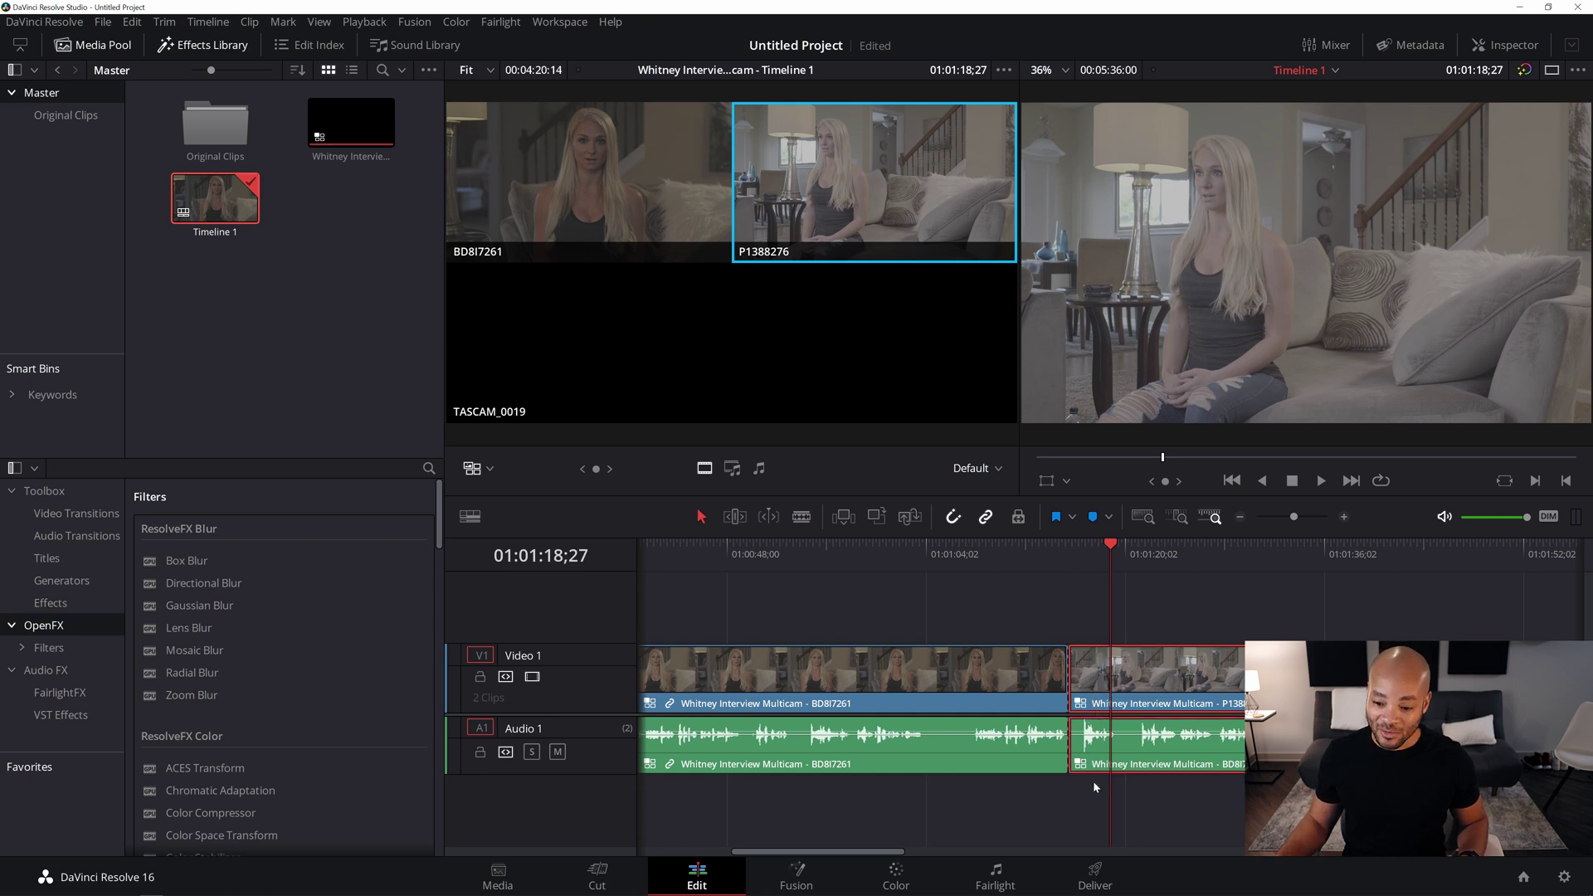
drag(1112, 549, 1082, 556)
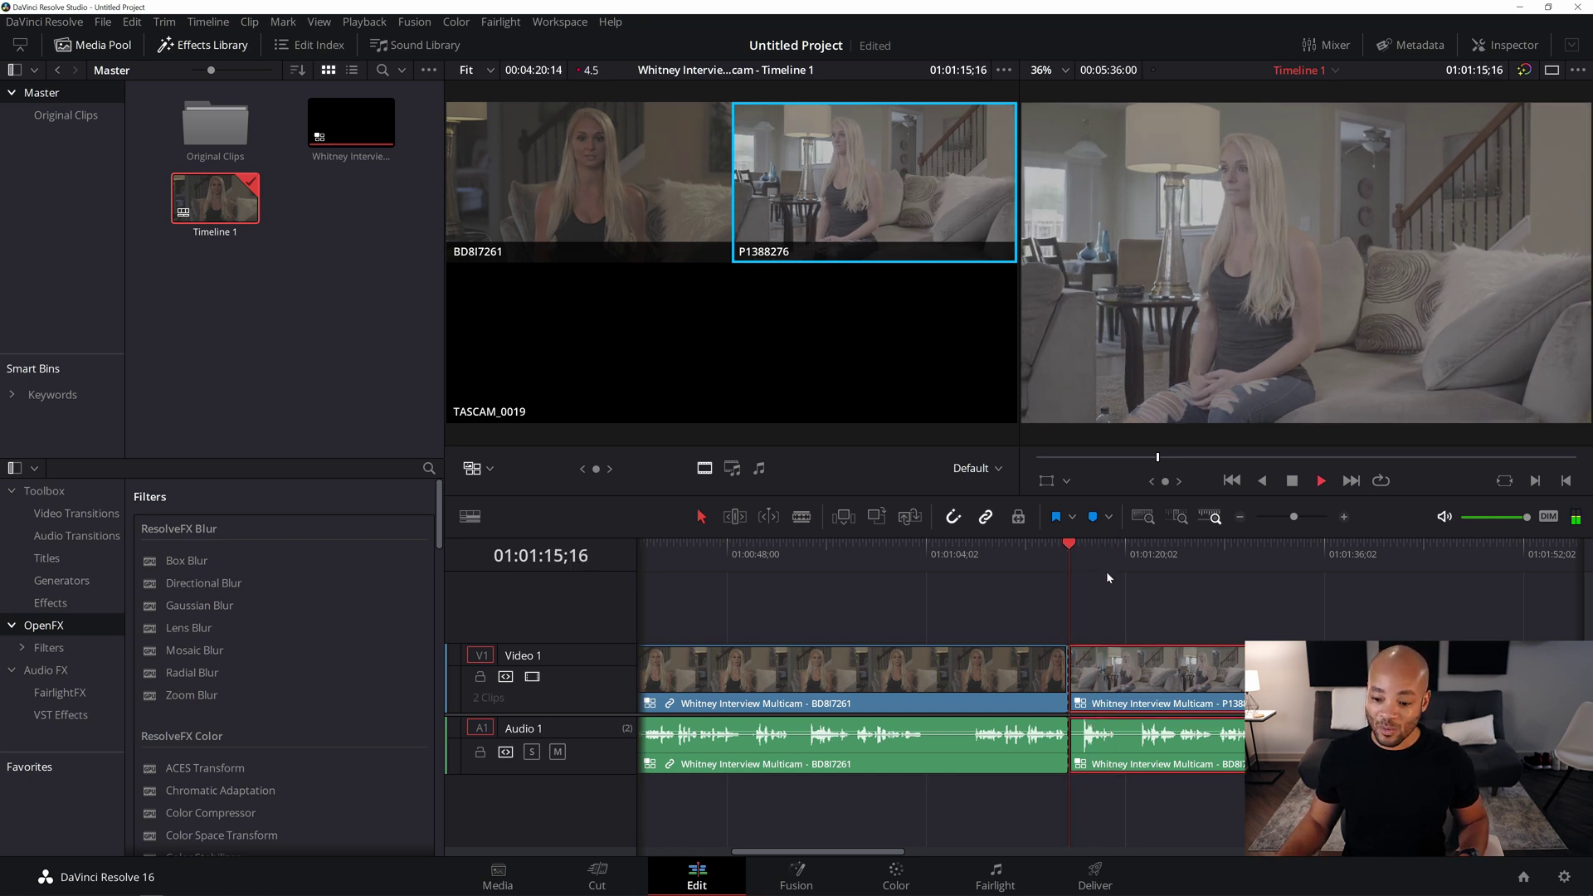
Ripple-trim 01;02 off the start of the P1388276 segment and play across the cut
key(space)
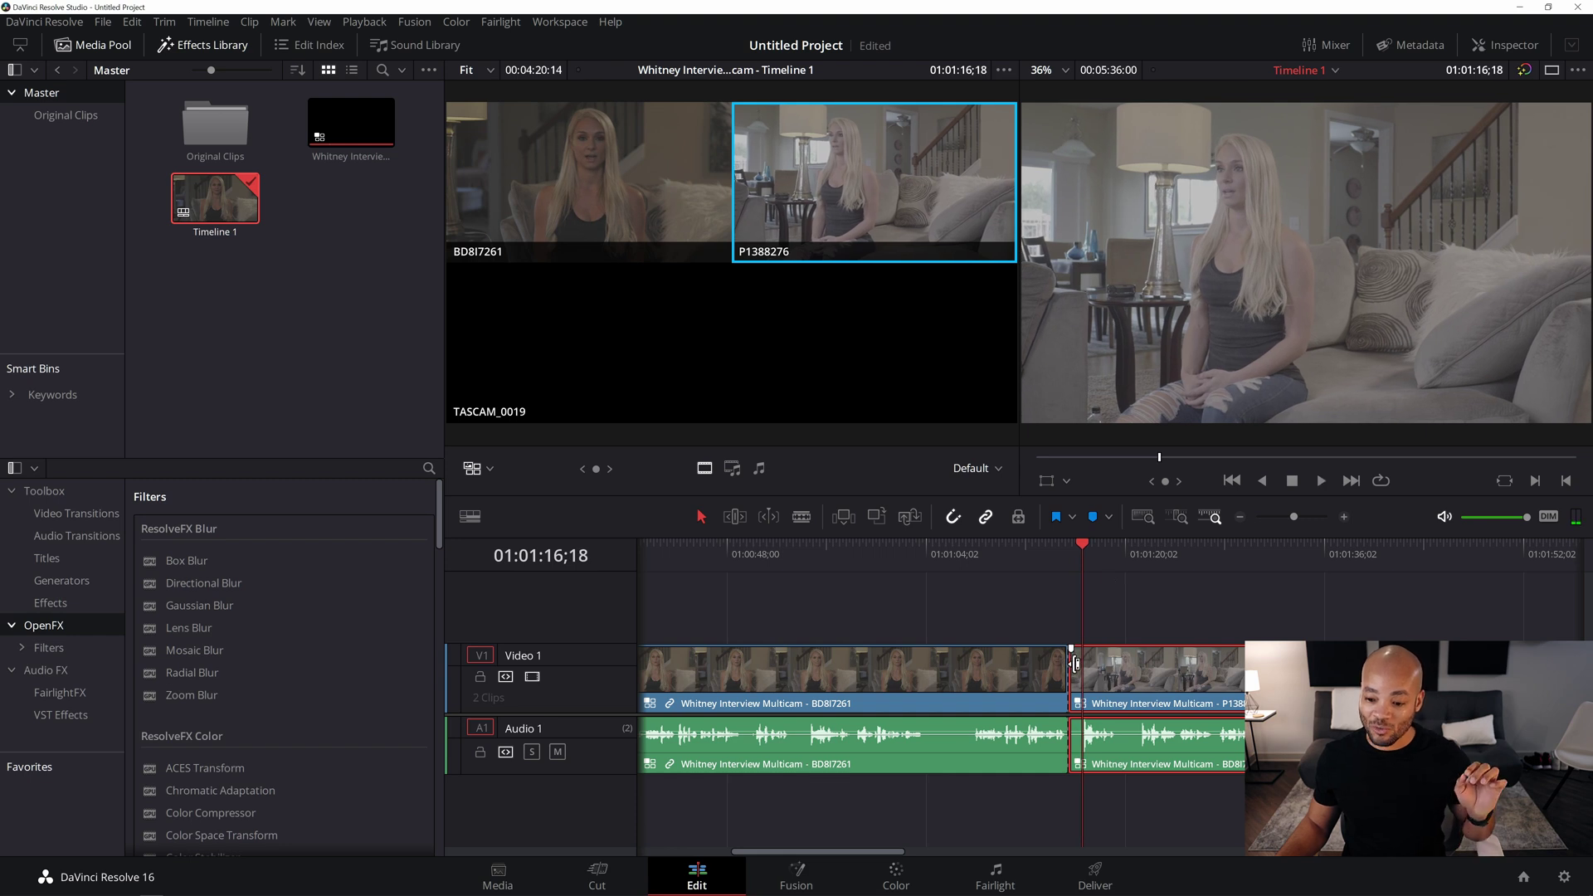
drag(1075, 663, 1132, 690)
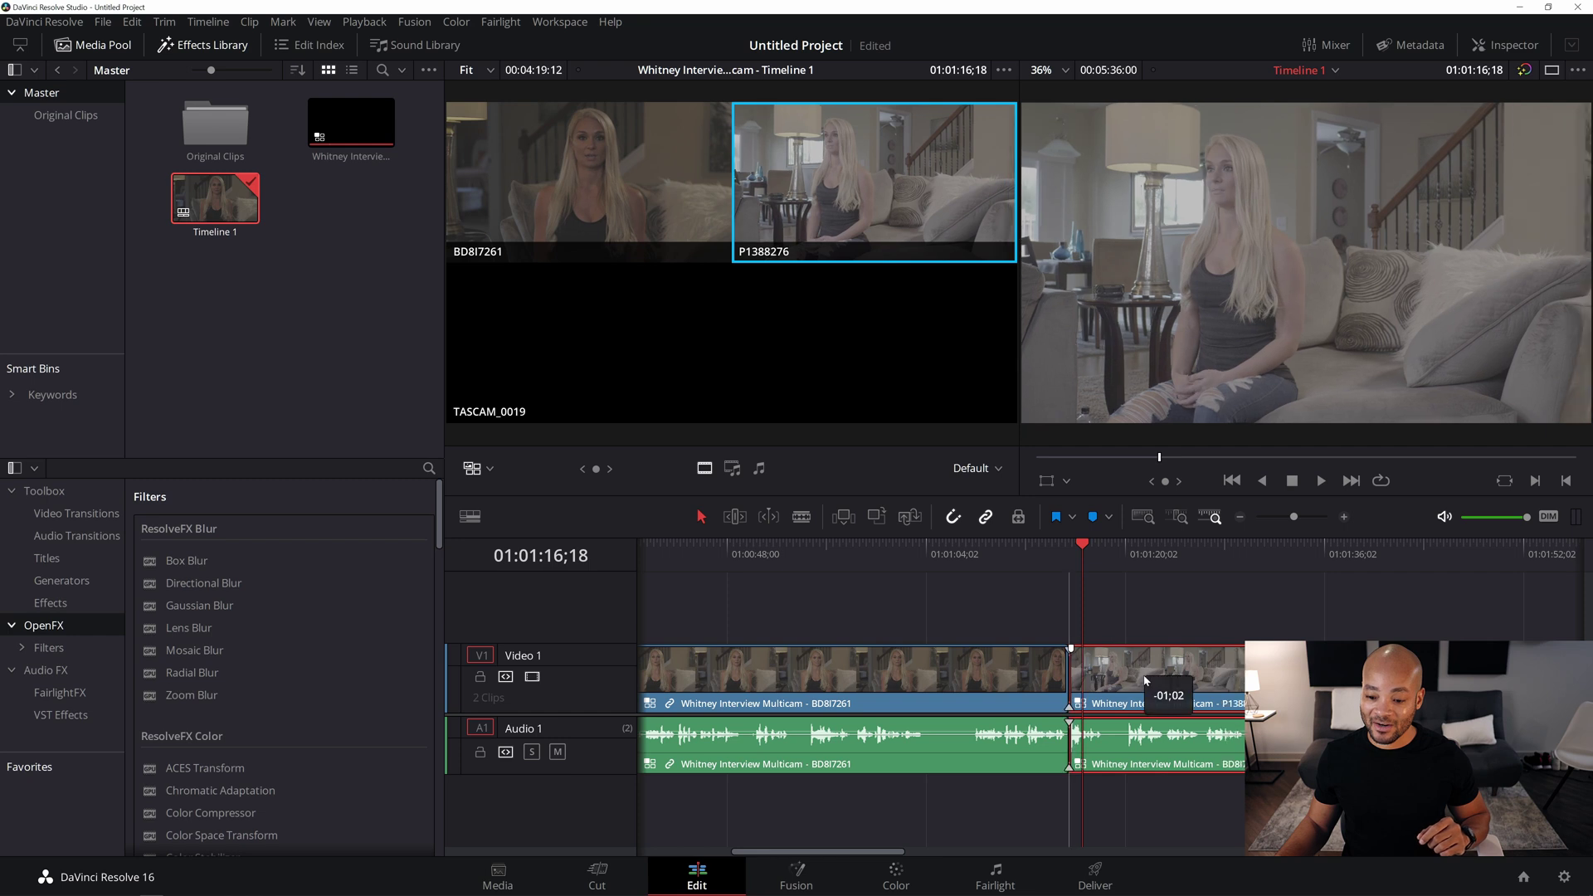
click(1037, 548)
key(space)
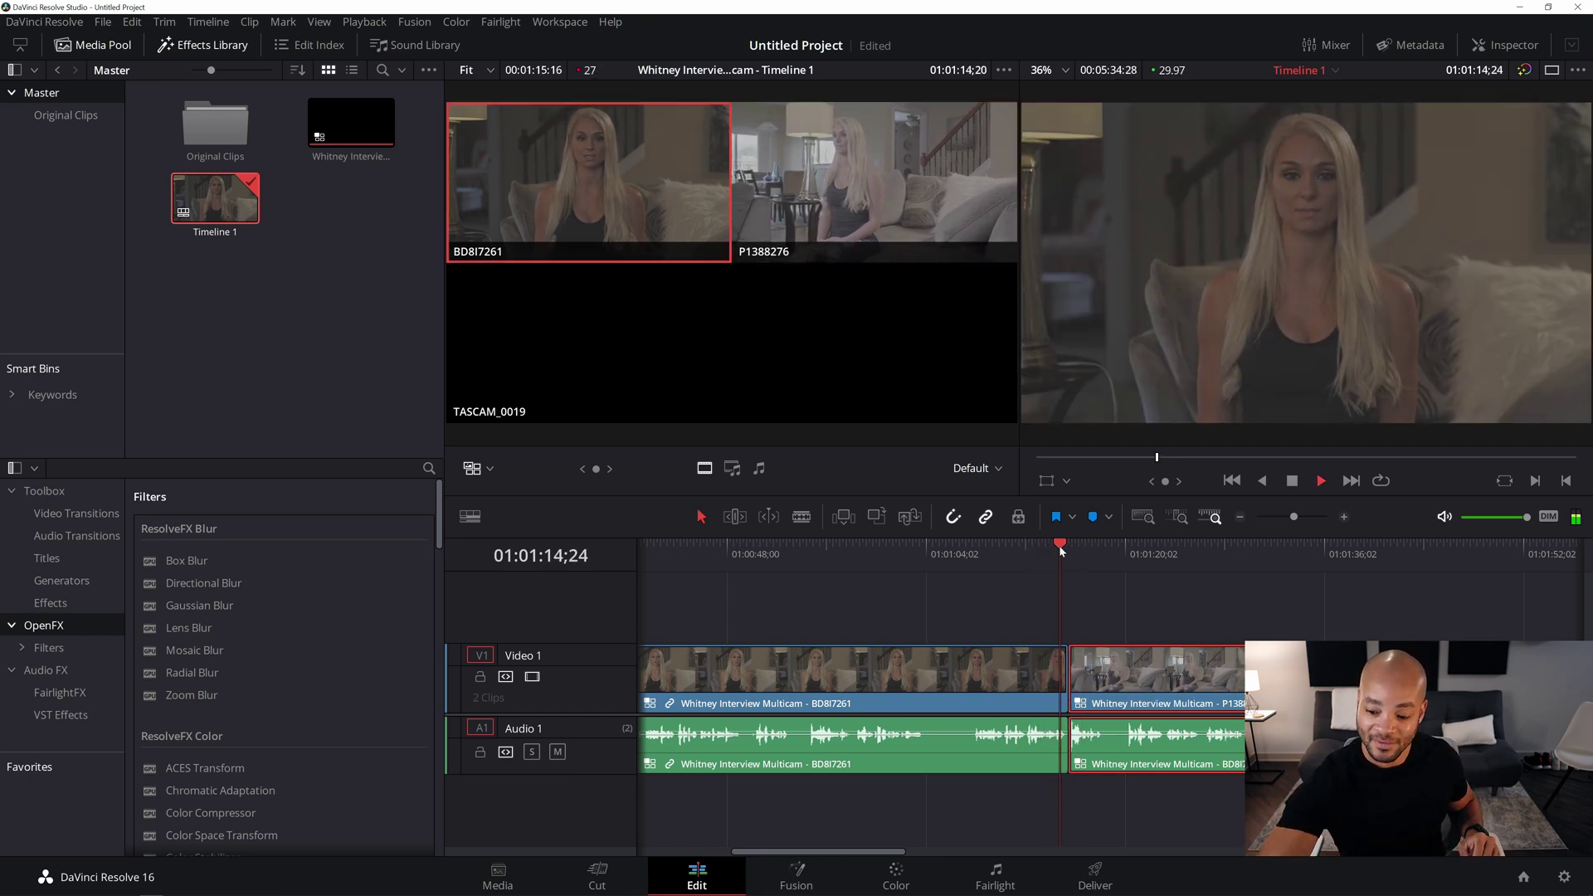
key(space)
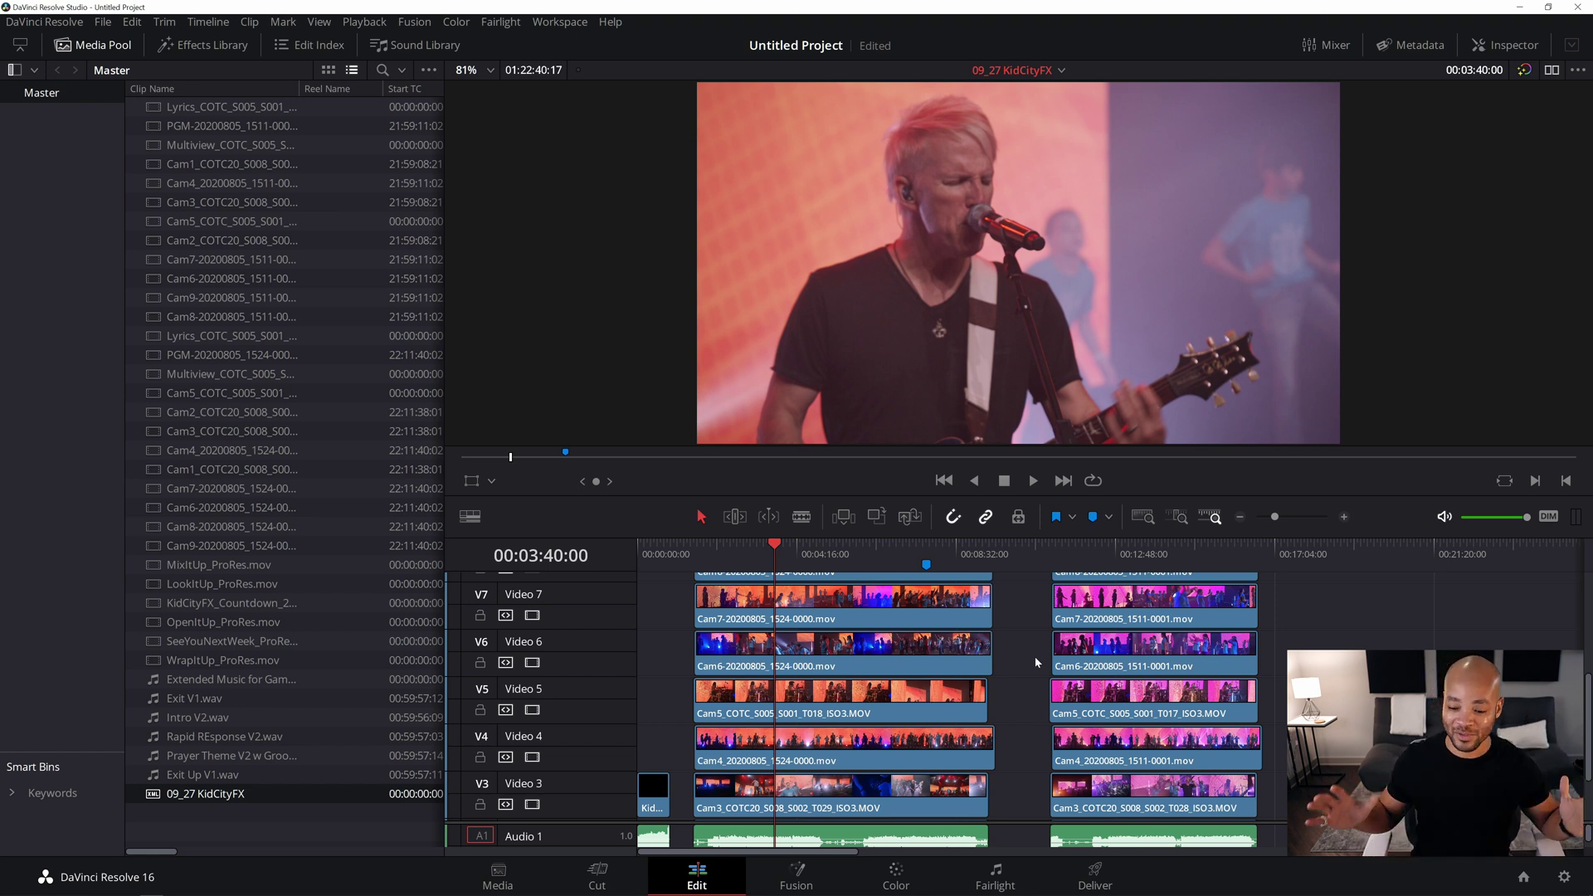
Examine the stacked tracks of the 09_27 KidCityFX timeline, playing it and hiding Video 12 to view the multiview recording underneath
scroll(1033, 655, down, 3)
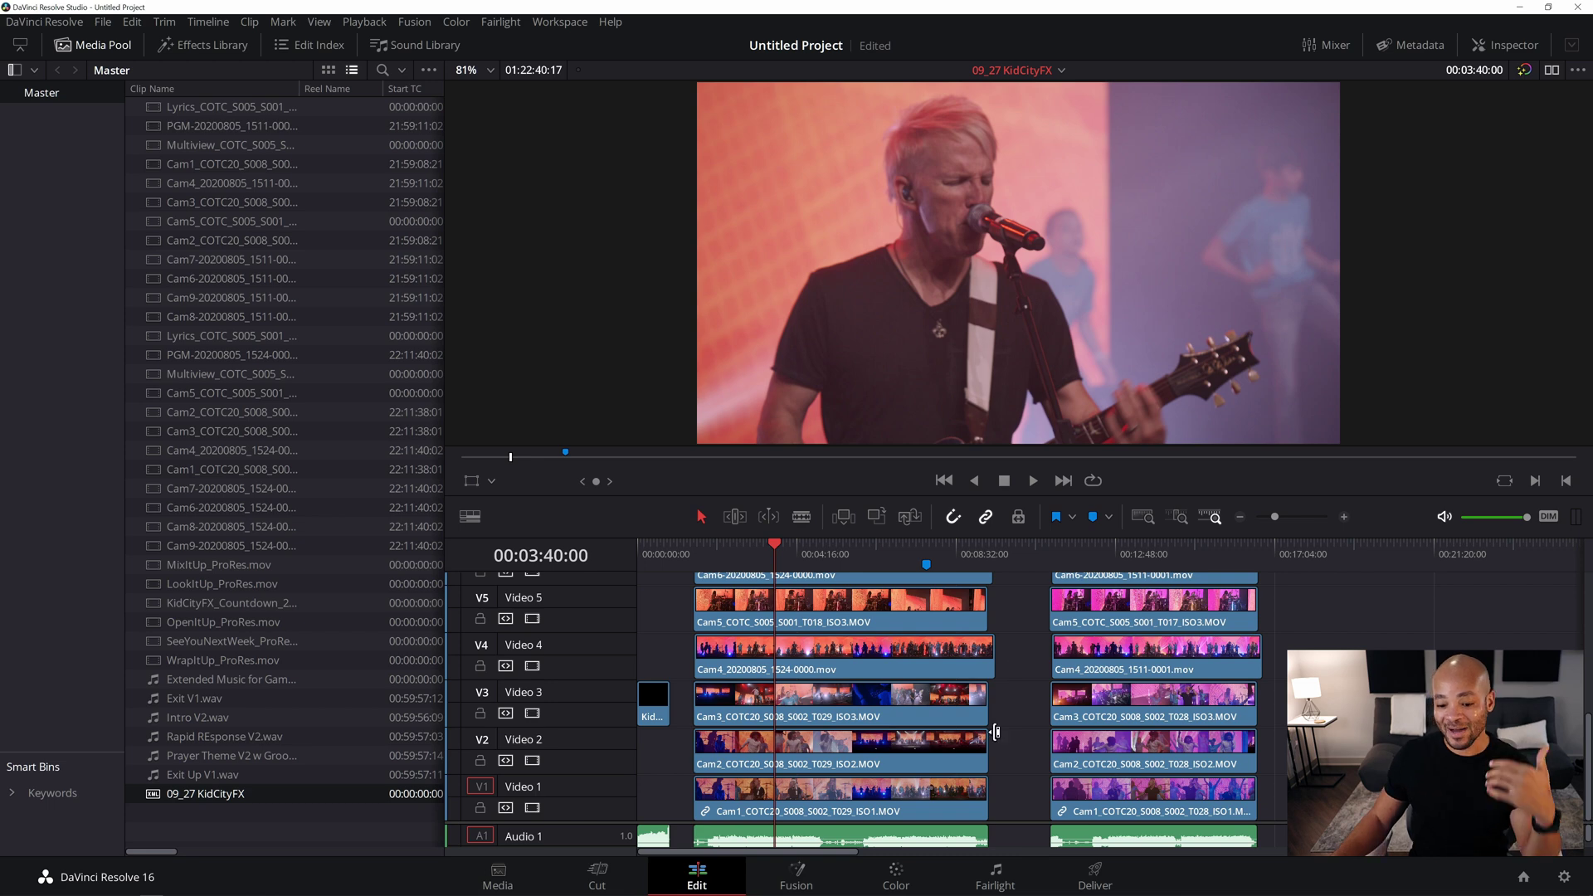
click(964, 794)
scroll(921, 718, up, 3)
scroll(921, 719, up, 5)
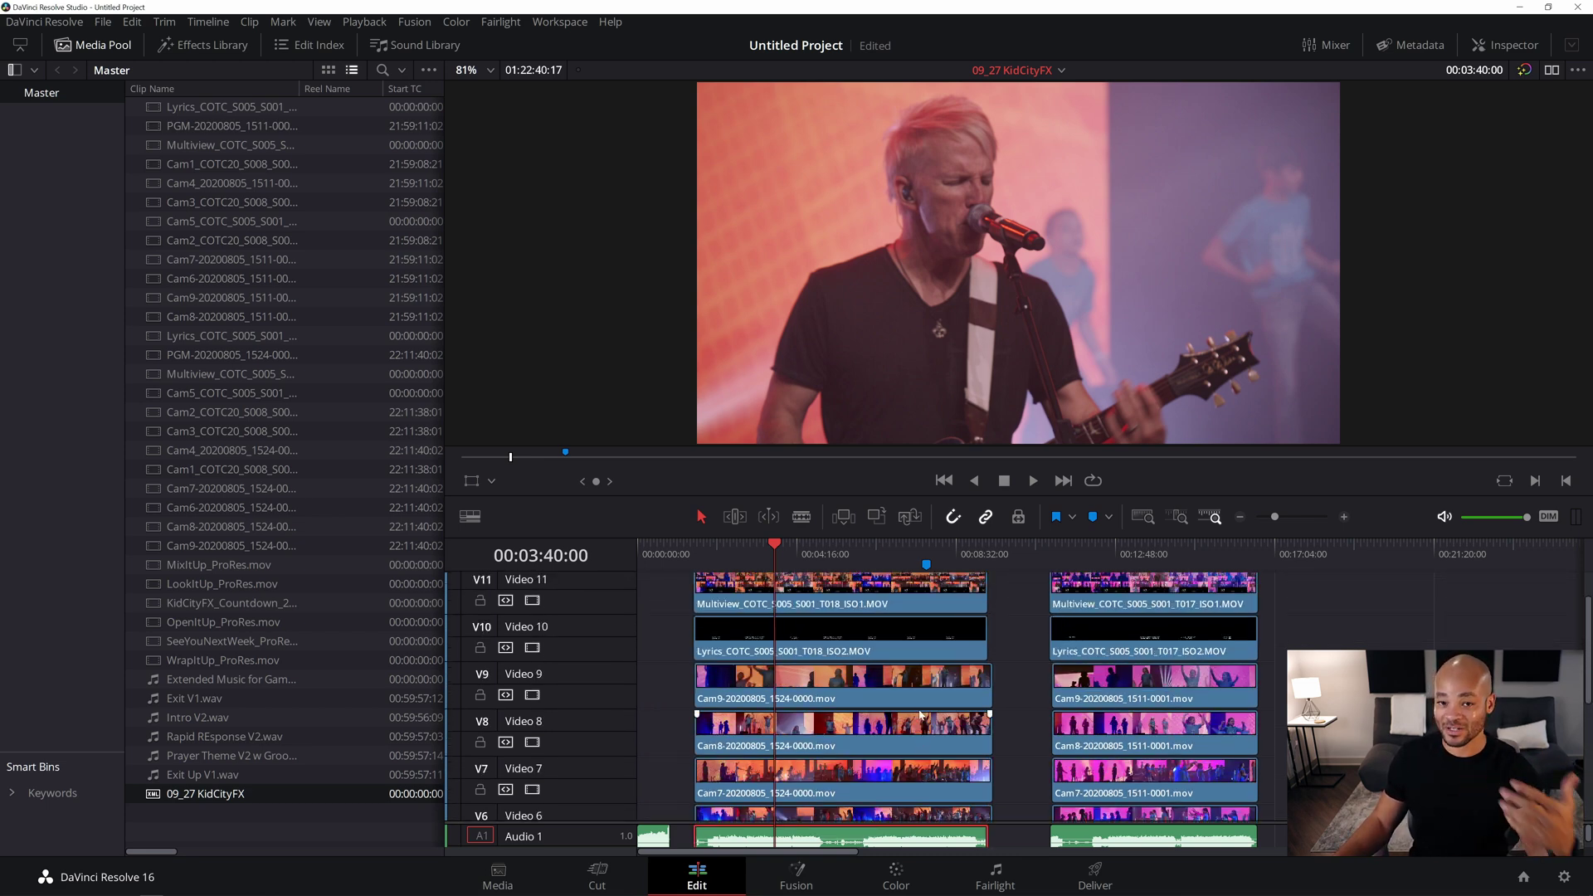
key(space)
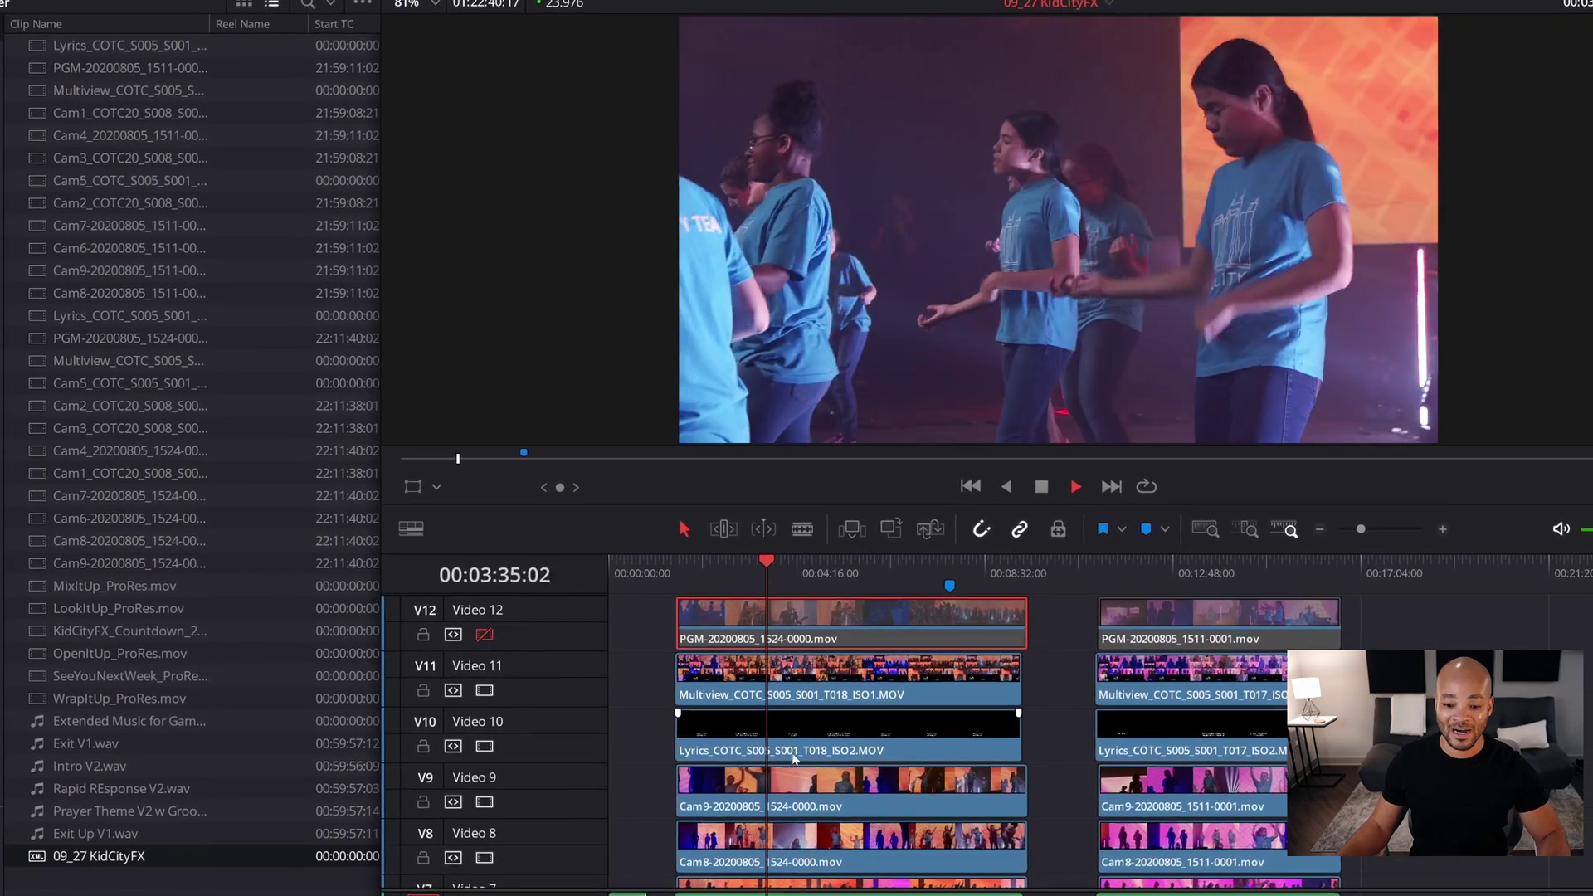
click(500, 626)
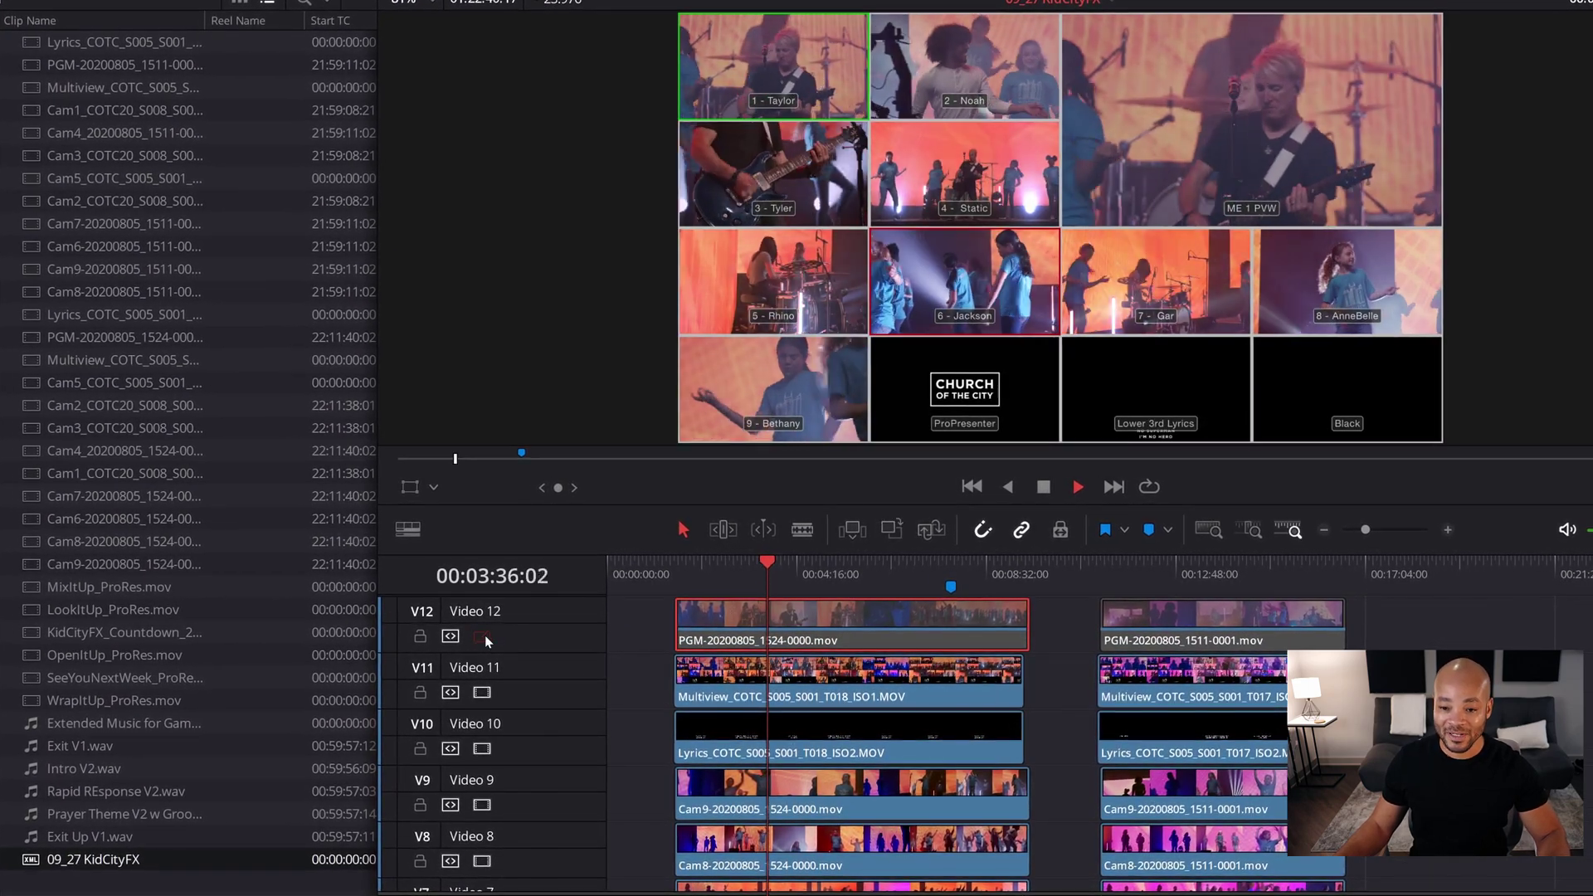
click(482, 691)
Look through the first song's camera, lyrics, multiview and program clips on tracks Video 1 to Video 12
scroll(893, 687, down, 5)
scroll(893, 687, down, 4)
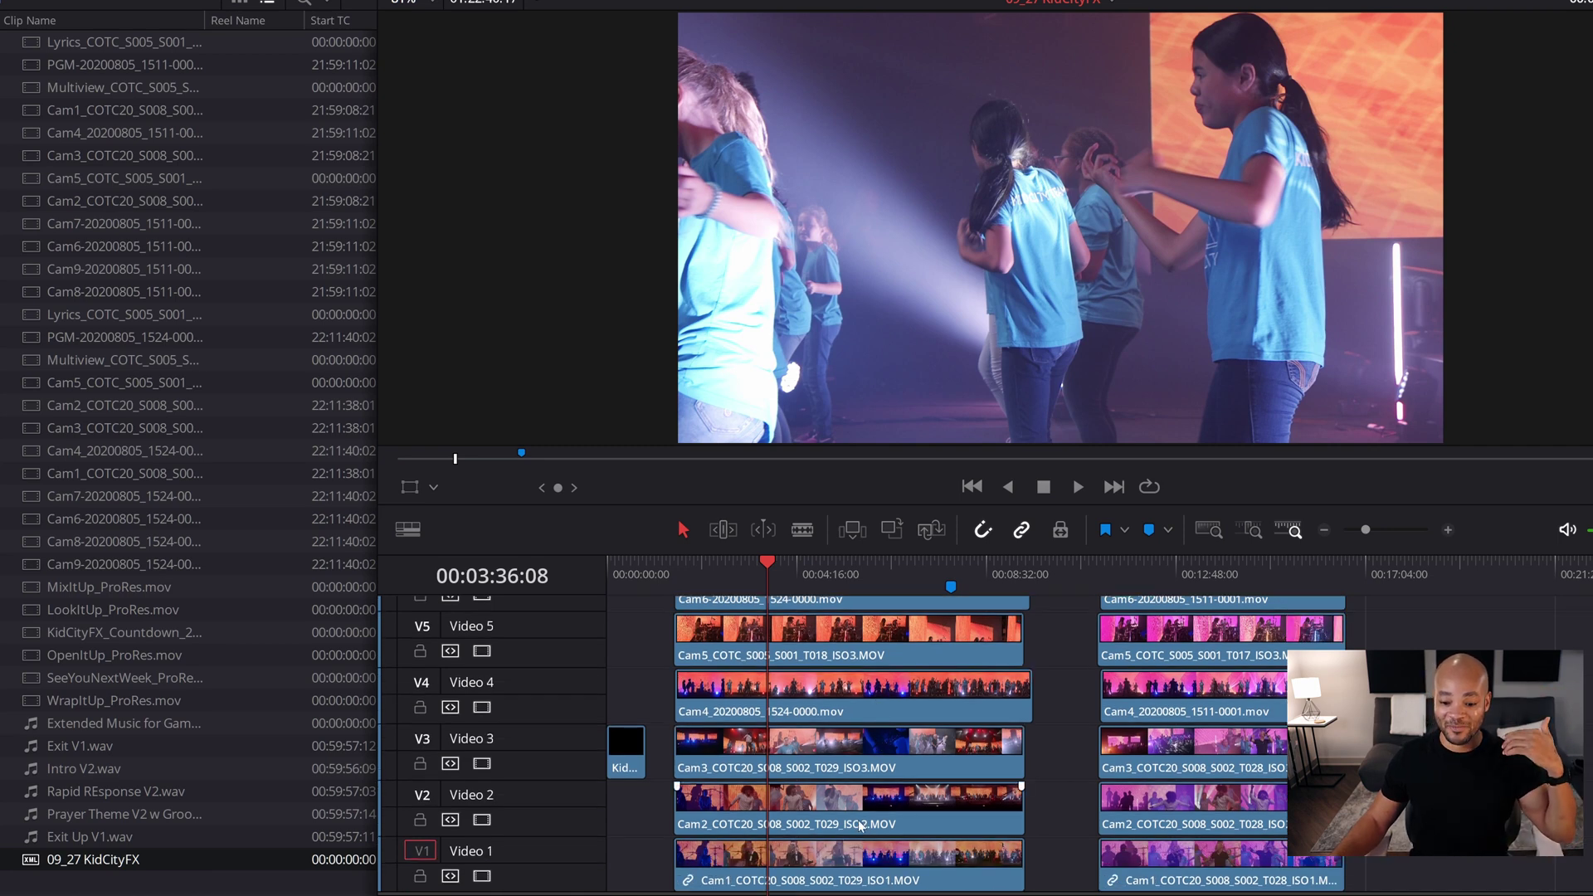
scroll(861, 819, up, 1)
scroll(860, 820, up, 6)
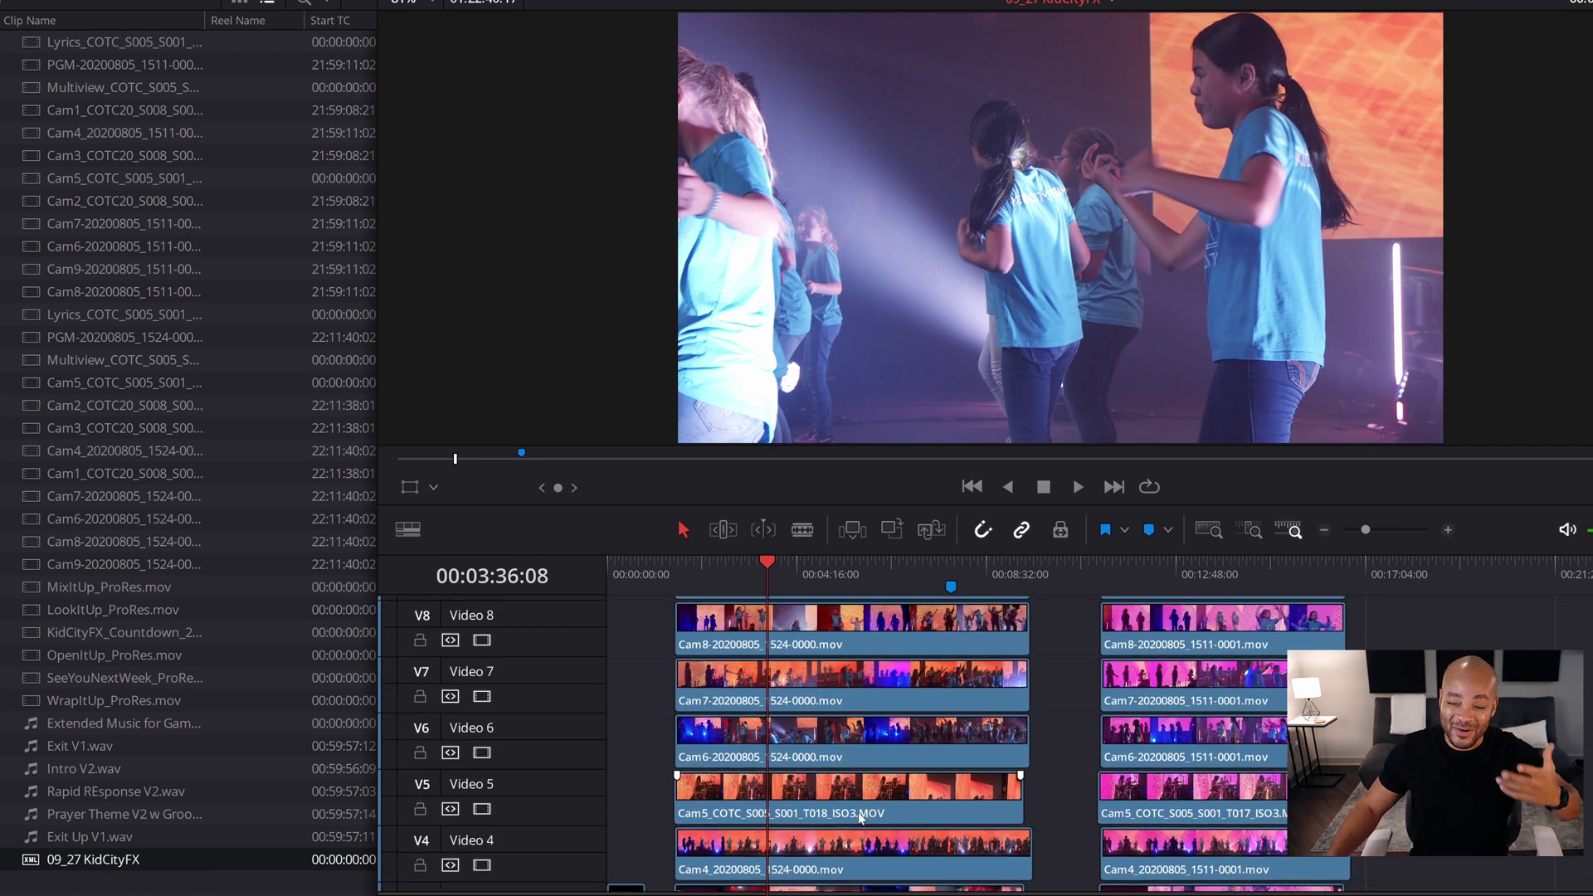
scroll(907, 787, up, 2)
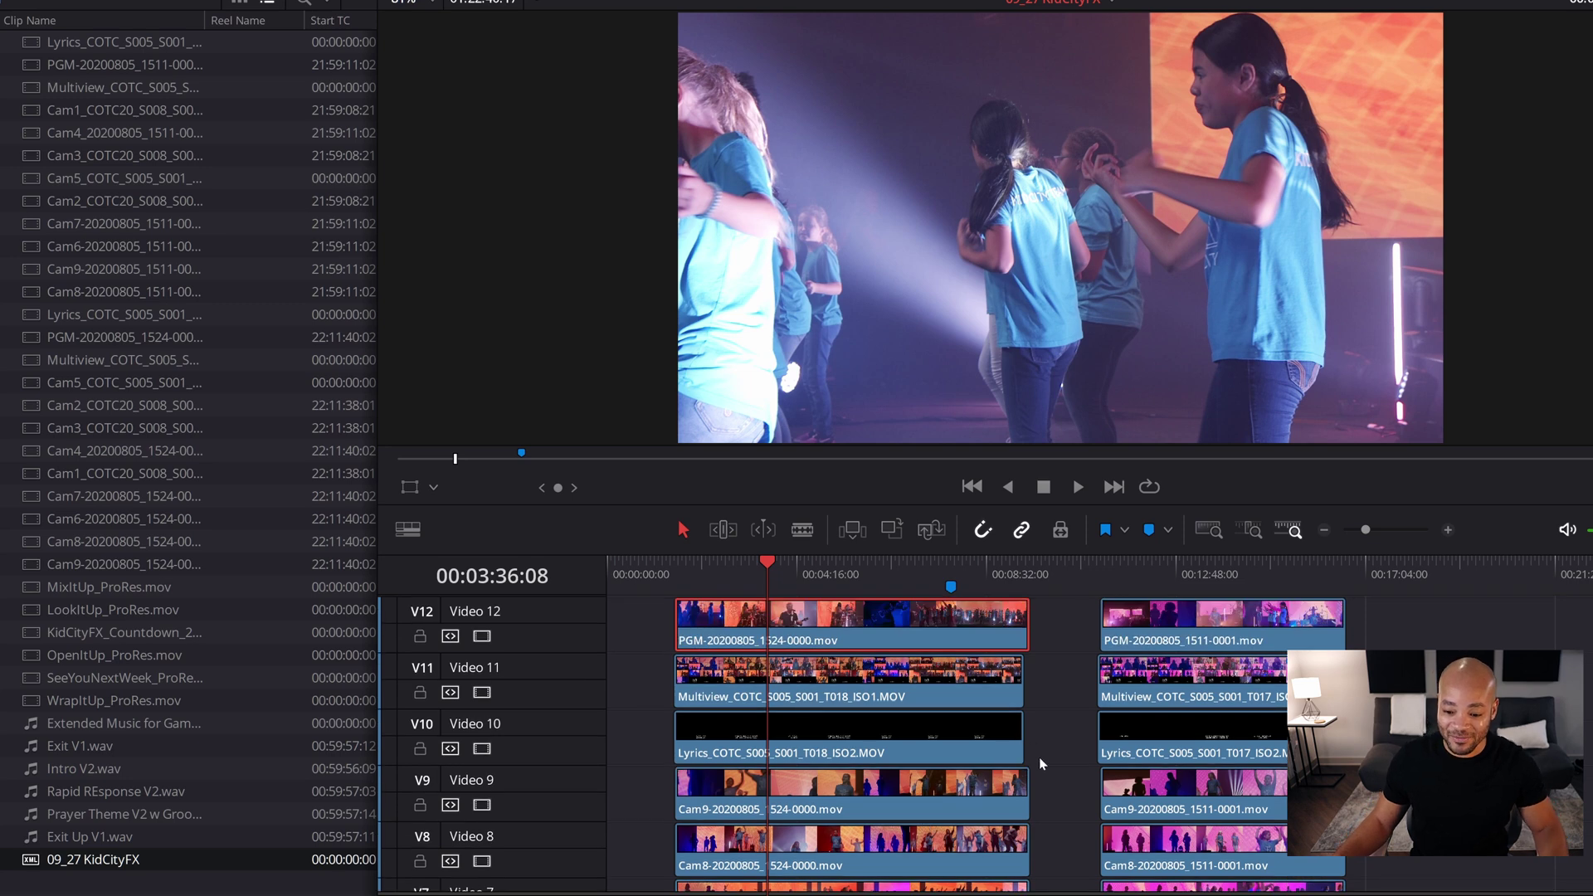
drag(1053, 783, 896, 886)
right_click(896, 886)
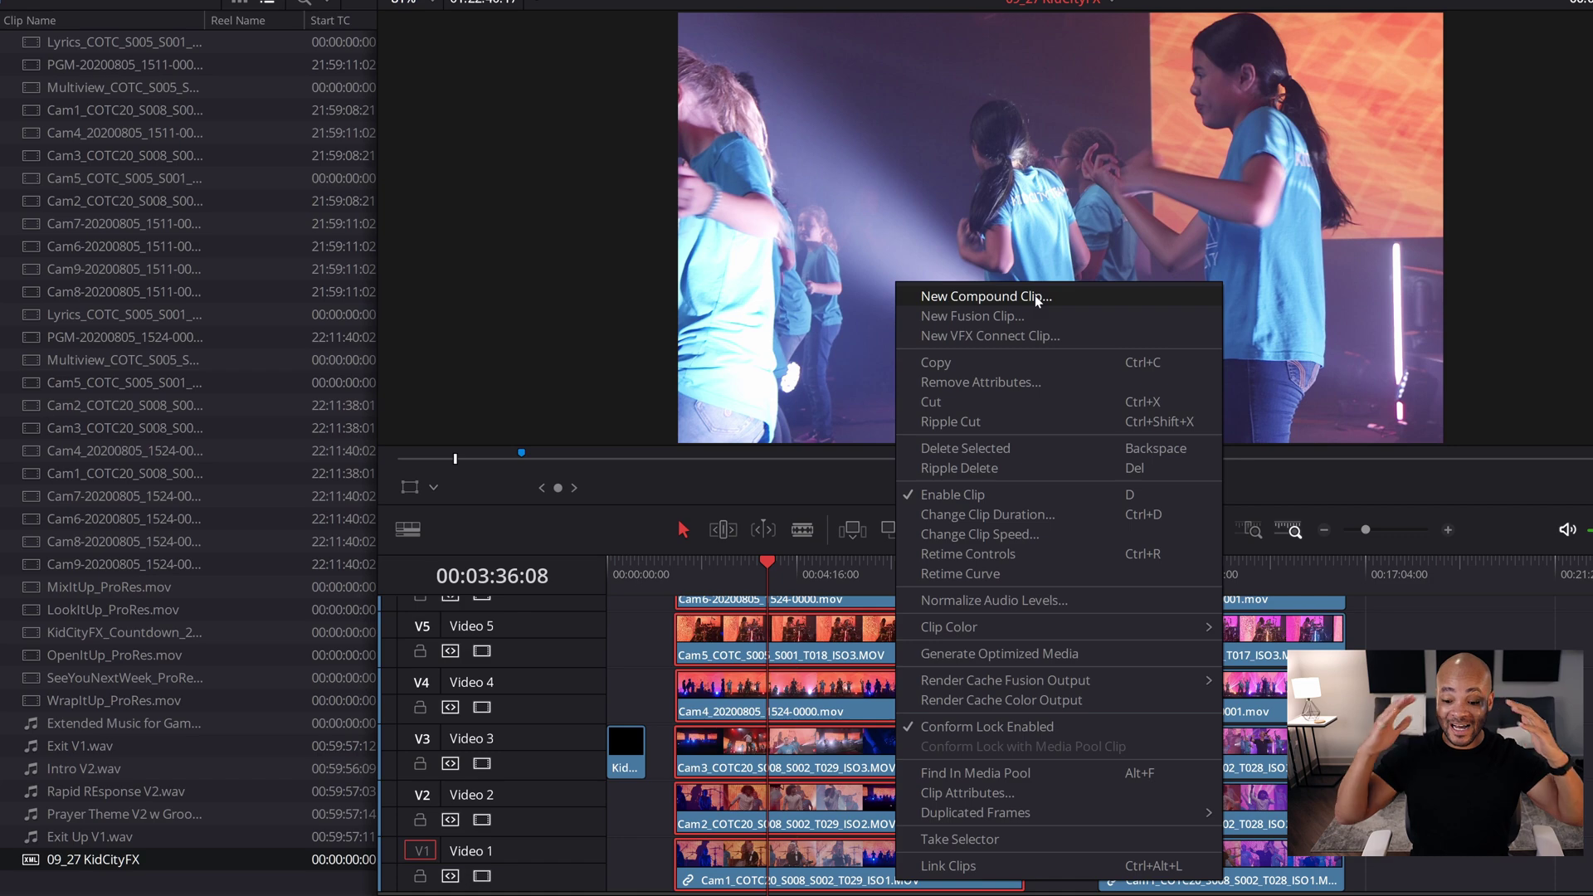
click(712, 871)
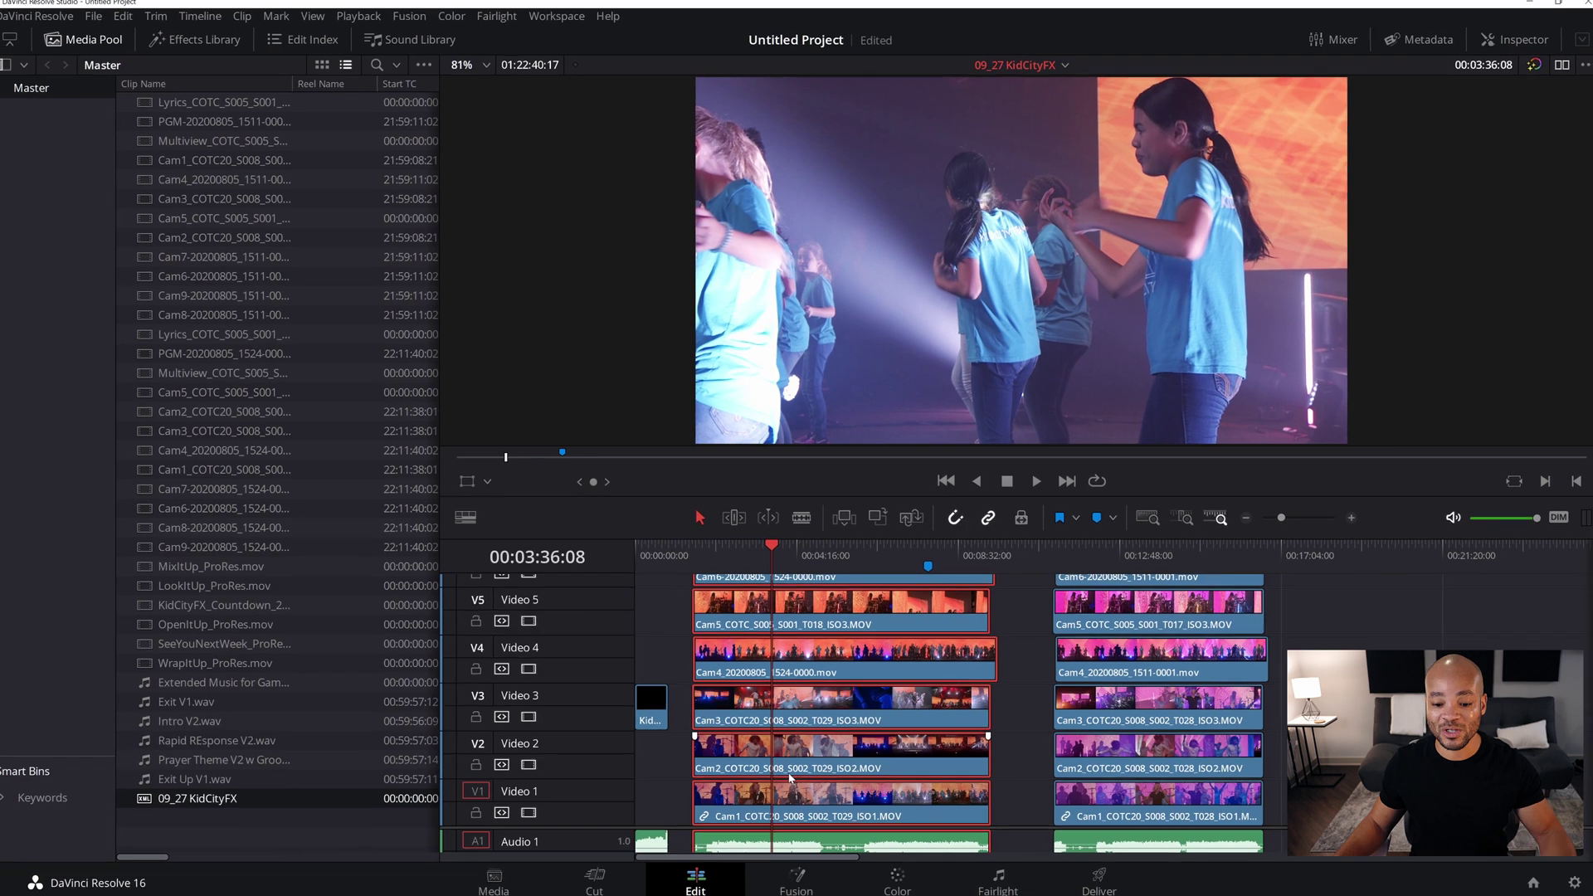
click(791, 814)
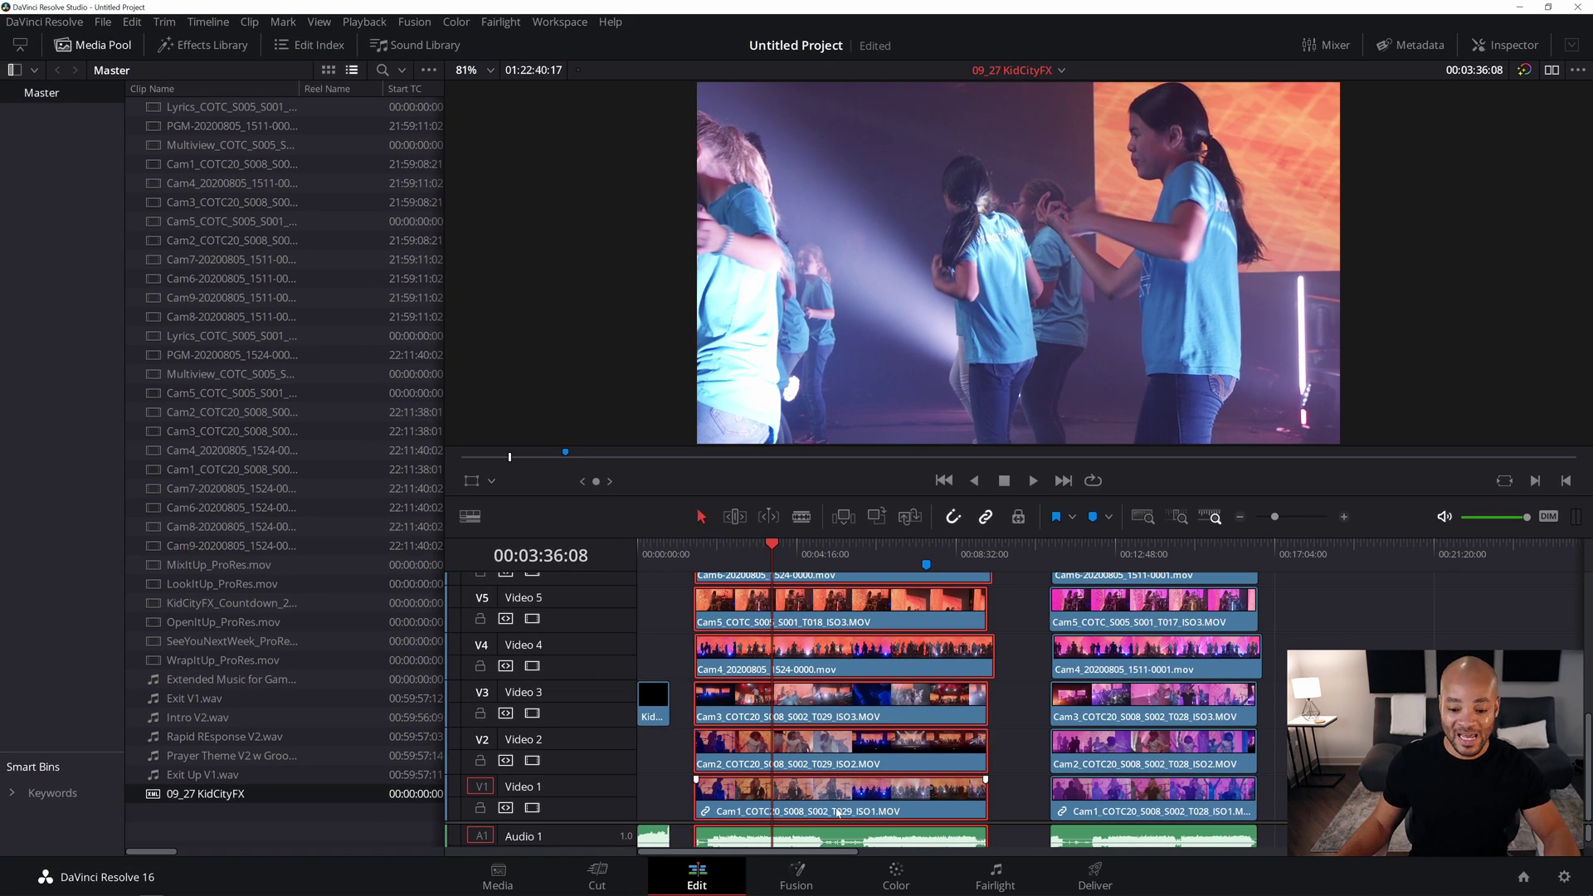
click(1004, 785)
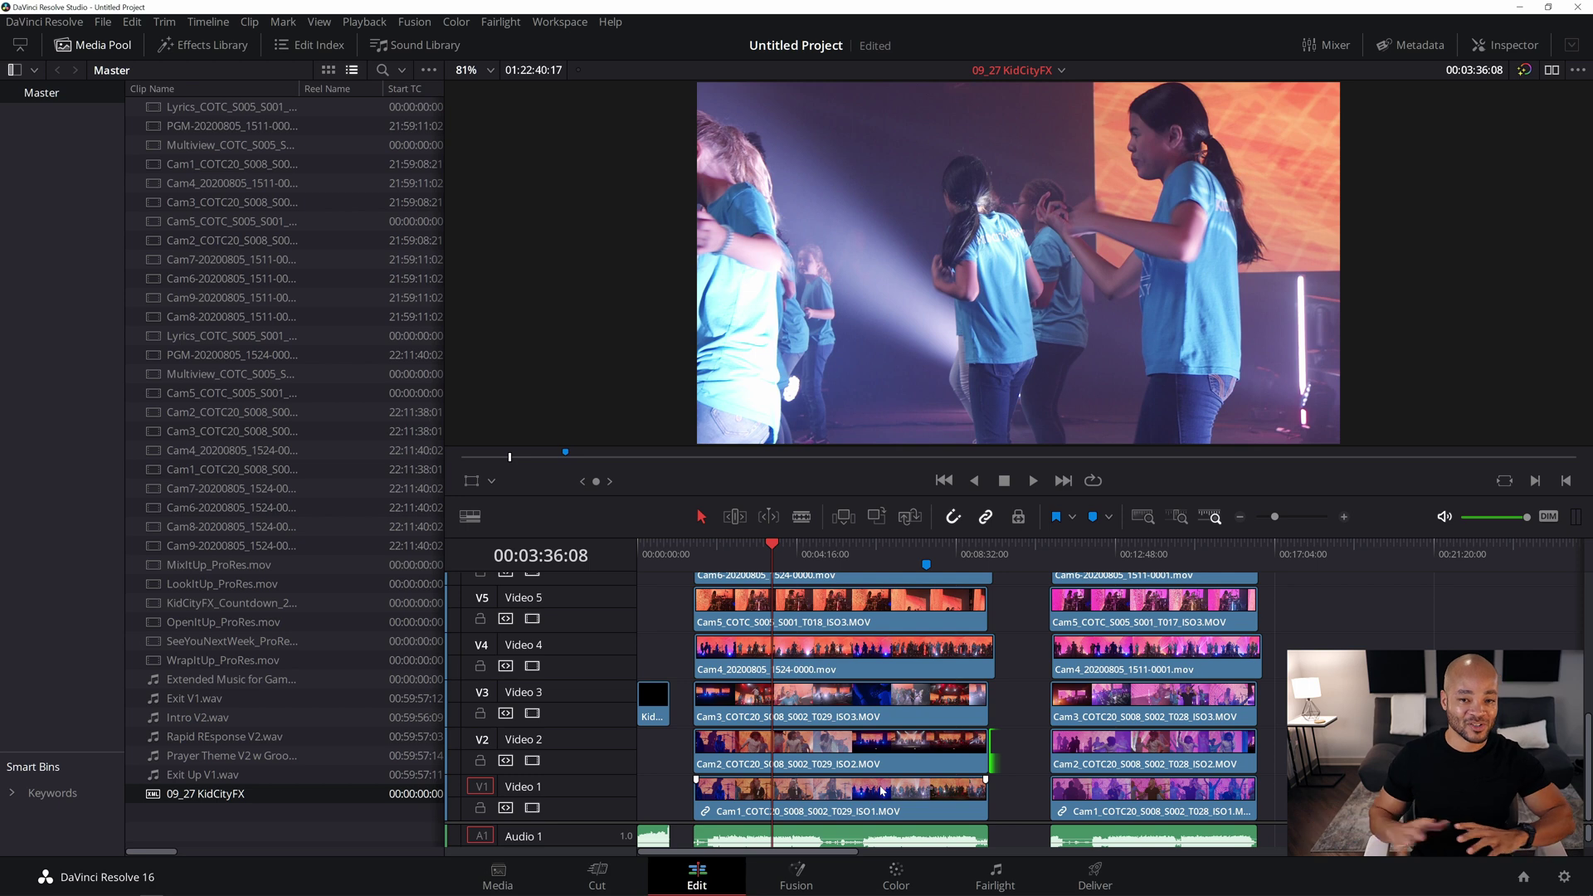
Check the file names of the first song's camera clips on the timeline, starting with Cam1, Cam2 and Cam3
click(836, 803)
click(827, 768)
click(817, 713)
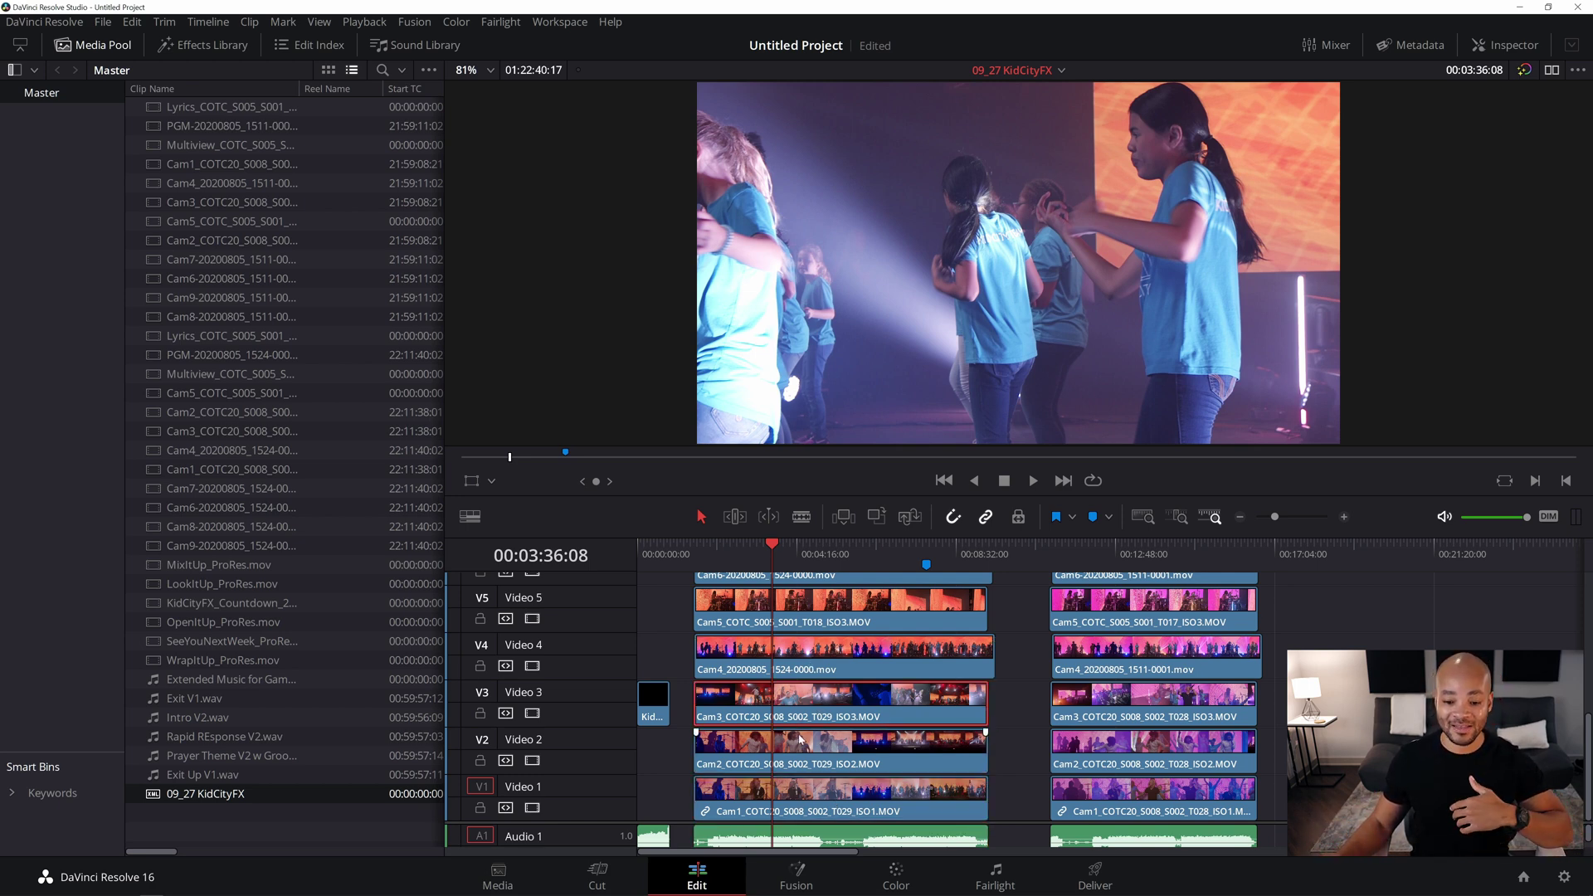
scroll(799, 737, up, 3)
scroll(799, 732, down, 3)
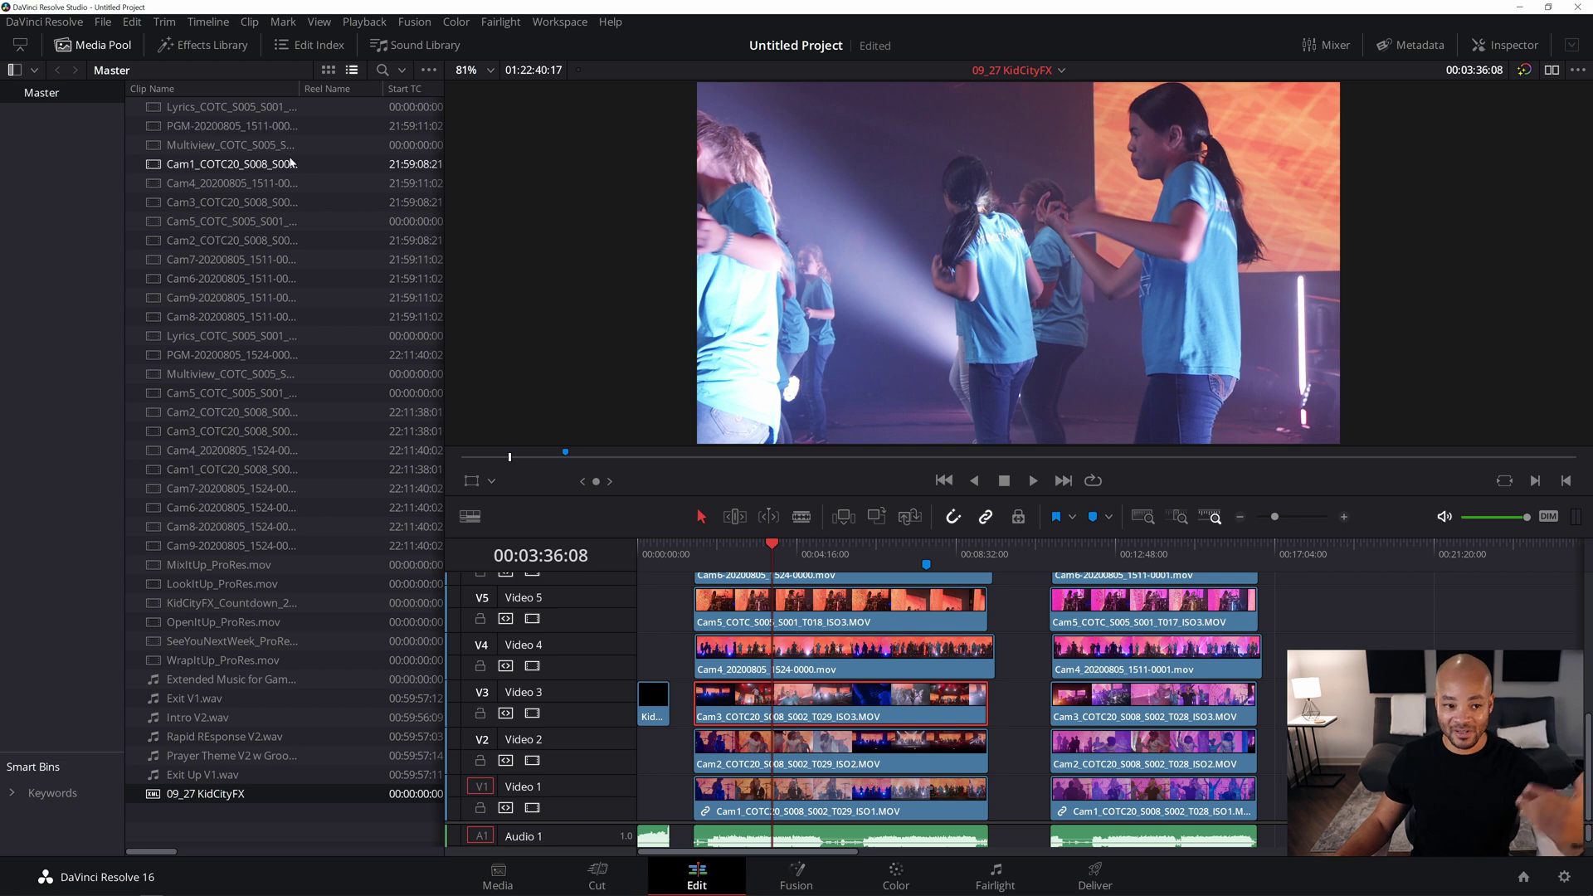
Widen the Clip Name column and select the first song's source clips for Cam1 through Cam9 (T029, T018 and 1524-0000 files)
drag(301, 88, 400, 88)
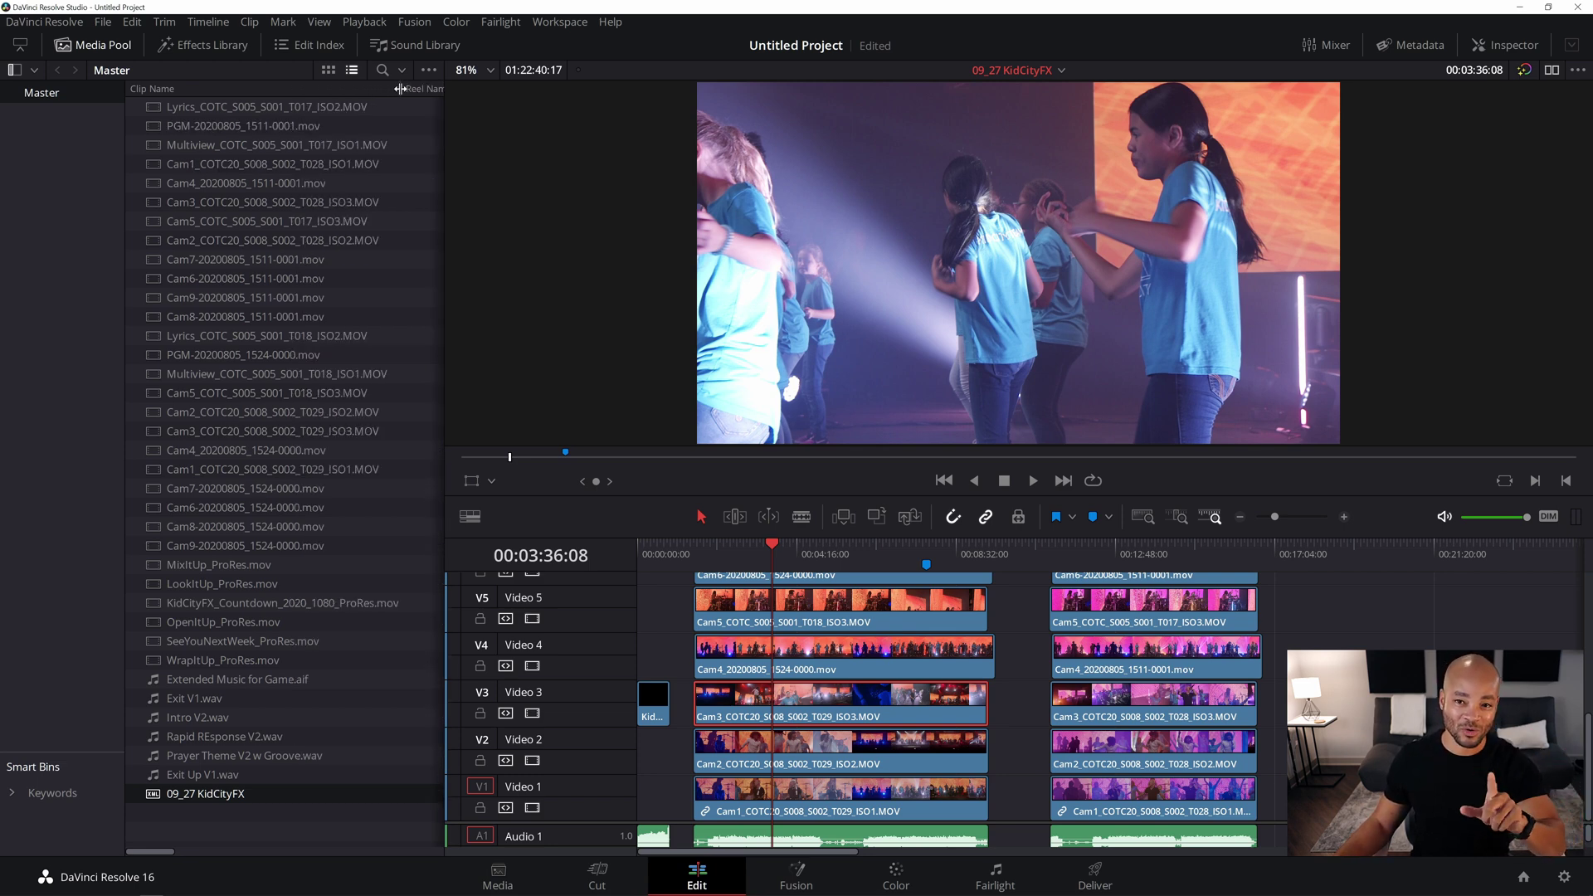
click(313, 469)
ctrl+click(299, 412)
ctrl+click(298, 431)
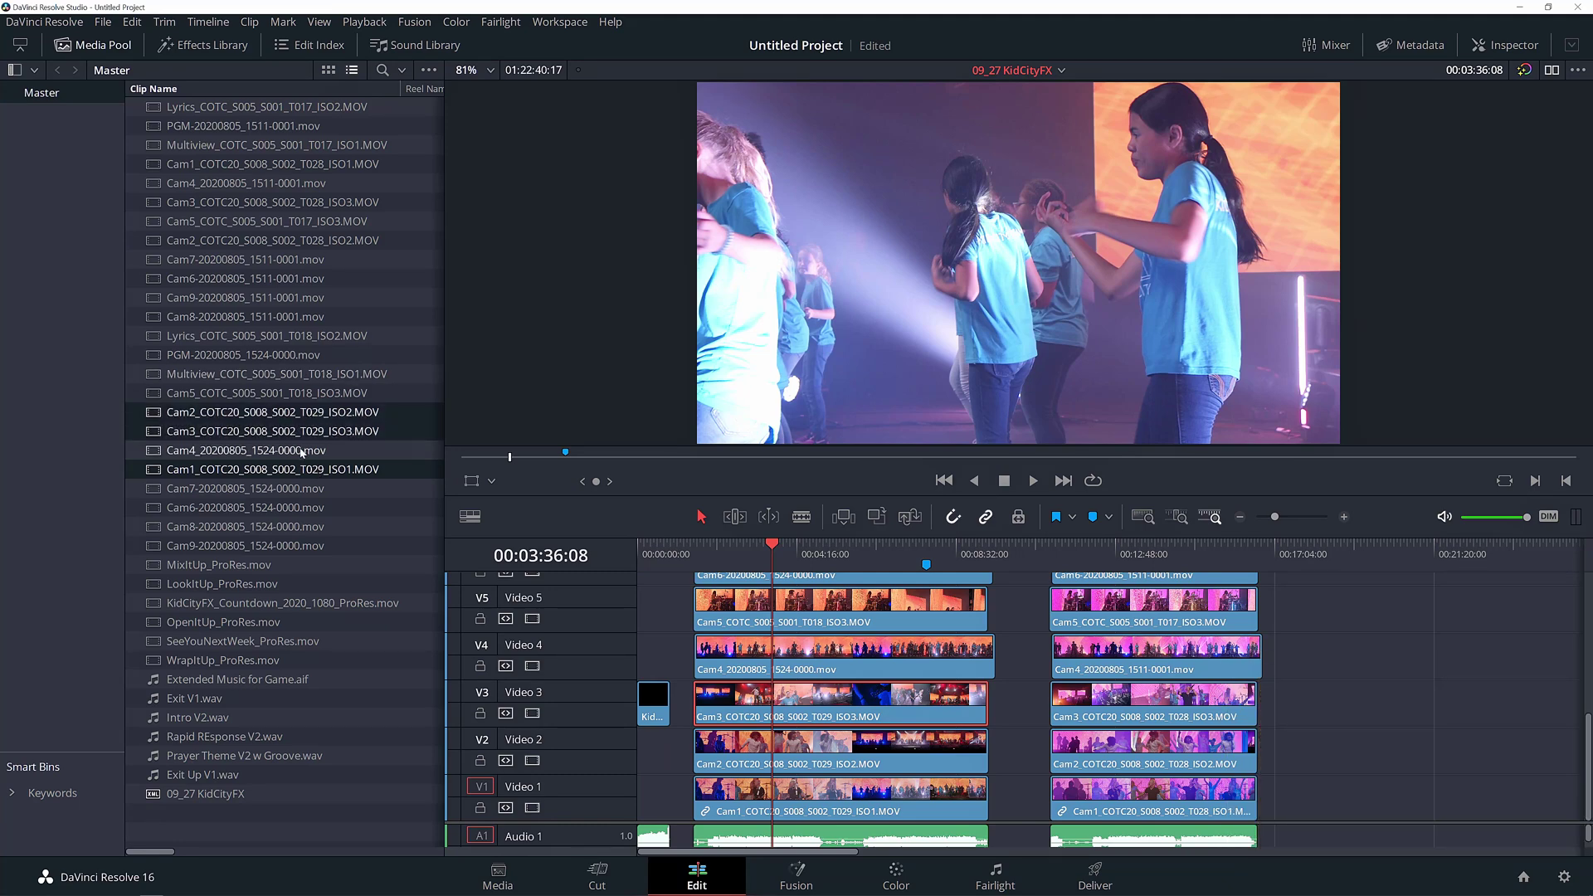
ctrl+click(301, 450)
shift+click(273, 526)
ctrl+click(273, 545)
ctrl+click(274, 392)
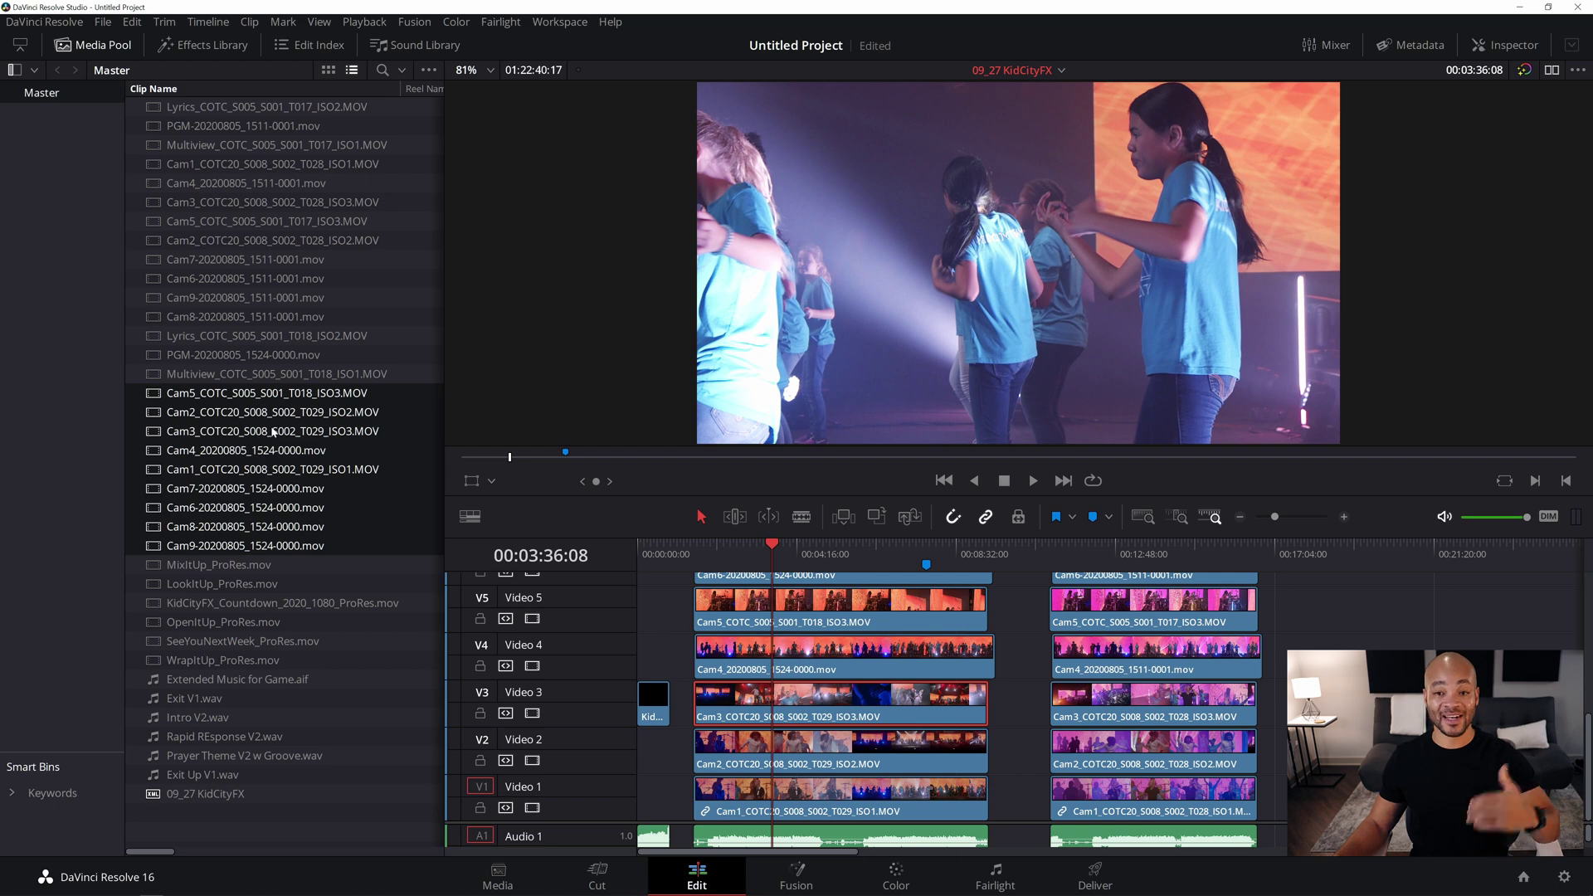
Create a multicam clip named SONG 1 Multicam from the selected clips, with angles synced by Sound and named by Clip Name
right_click(226, 455)
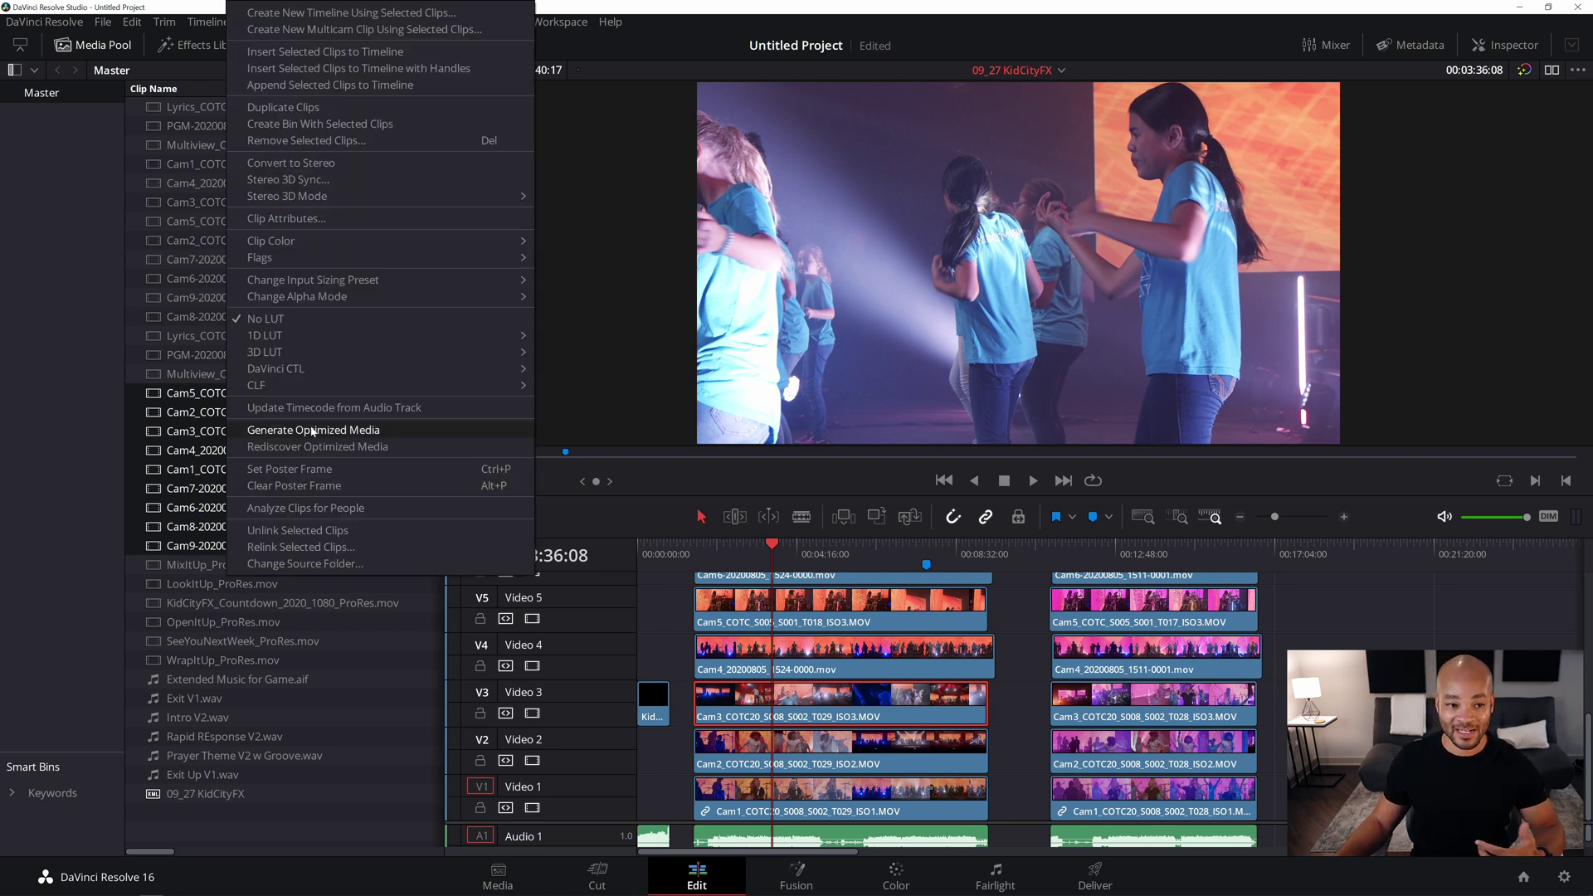
click(342, 31)
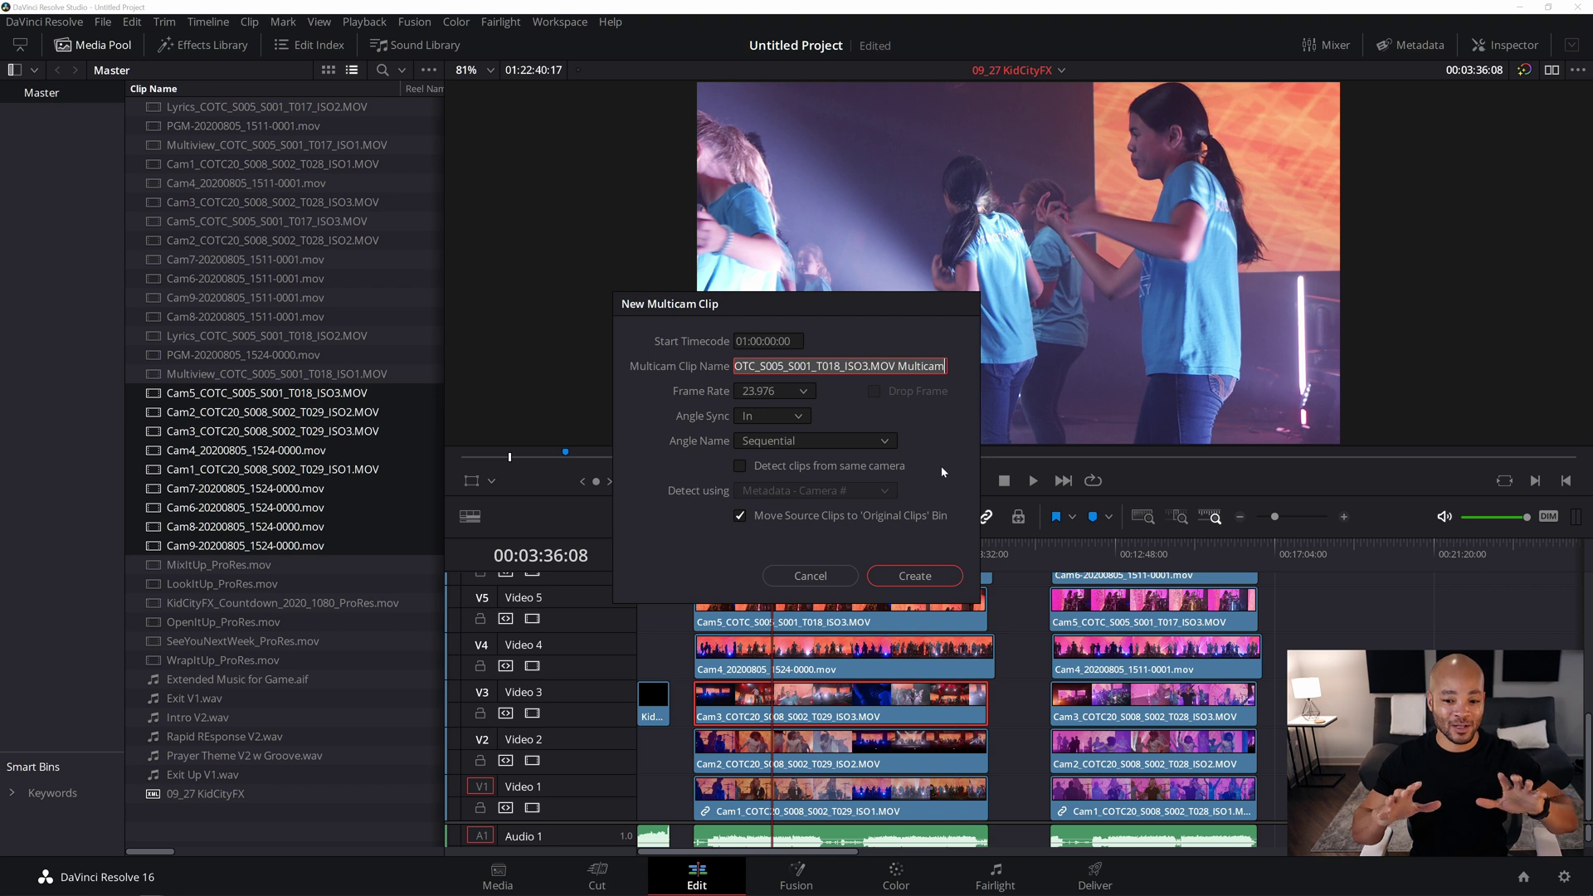
click(787, 416)
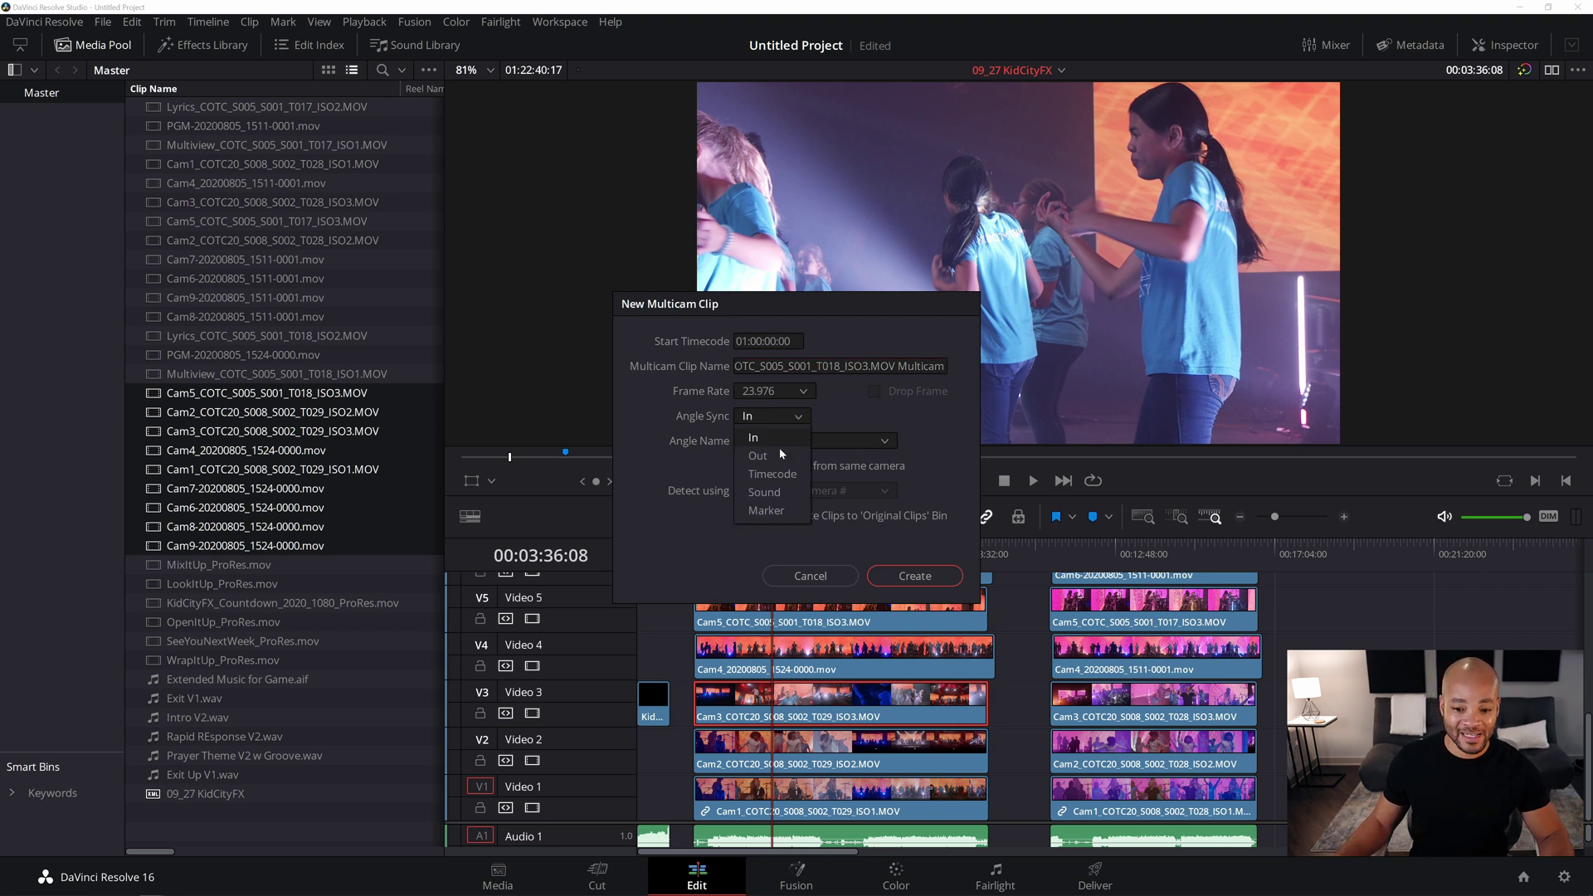
click(765, 492)
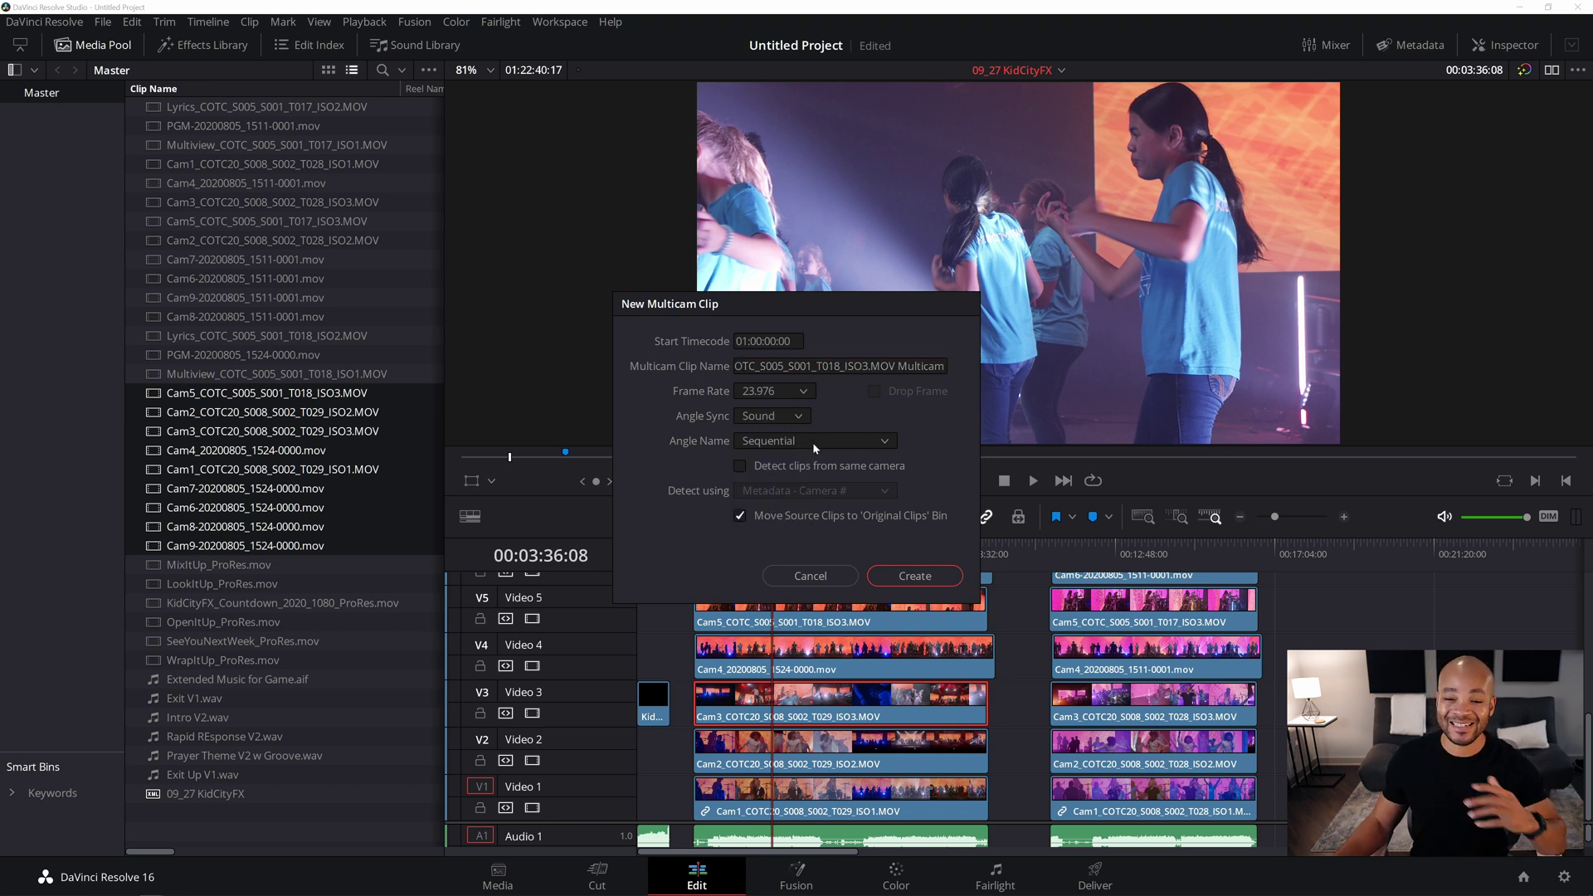
click(817, 365)
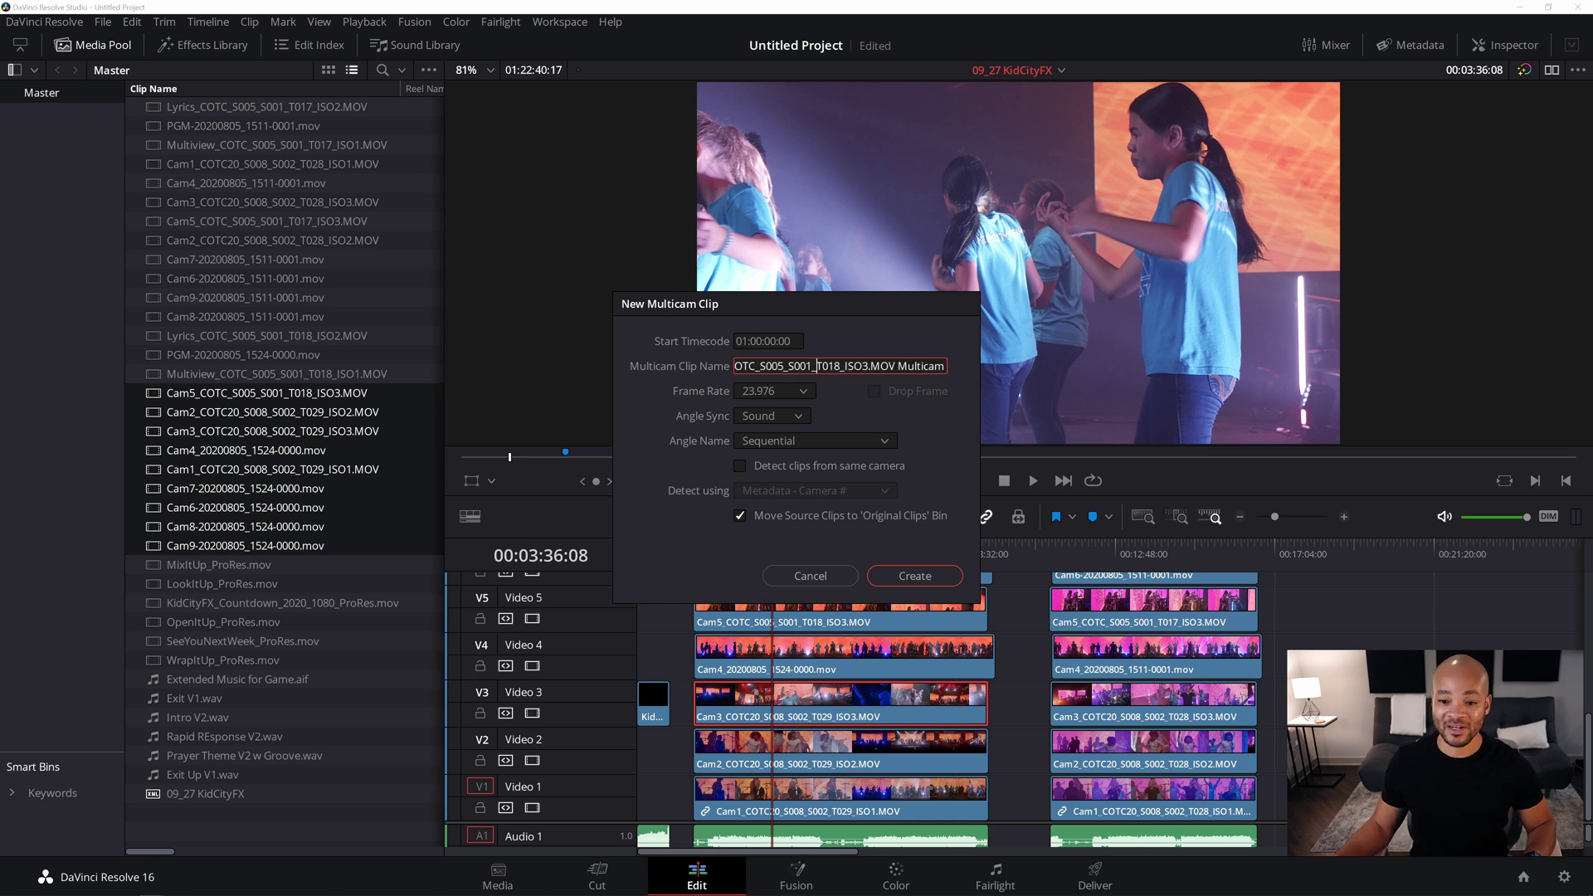
key(ctrl+a)
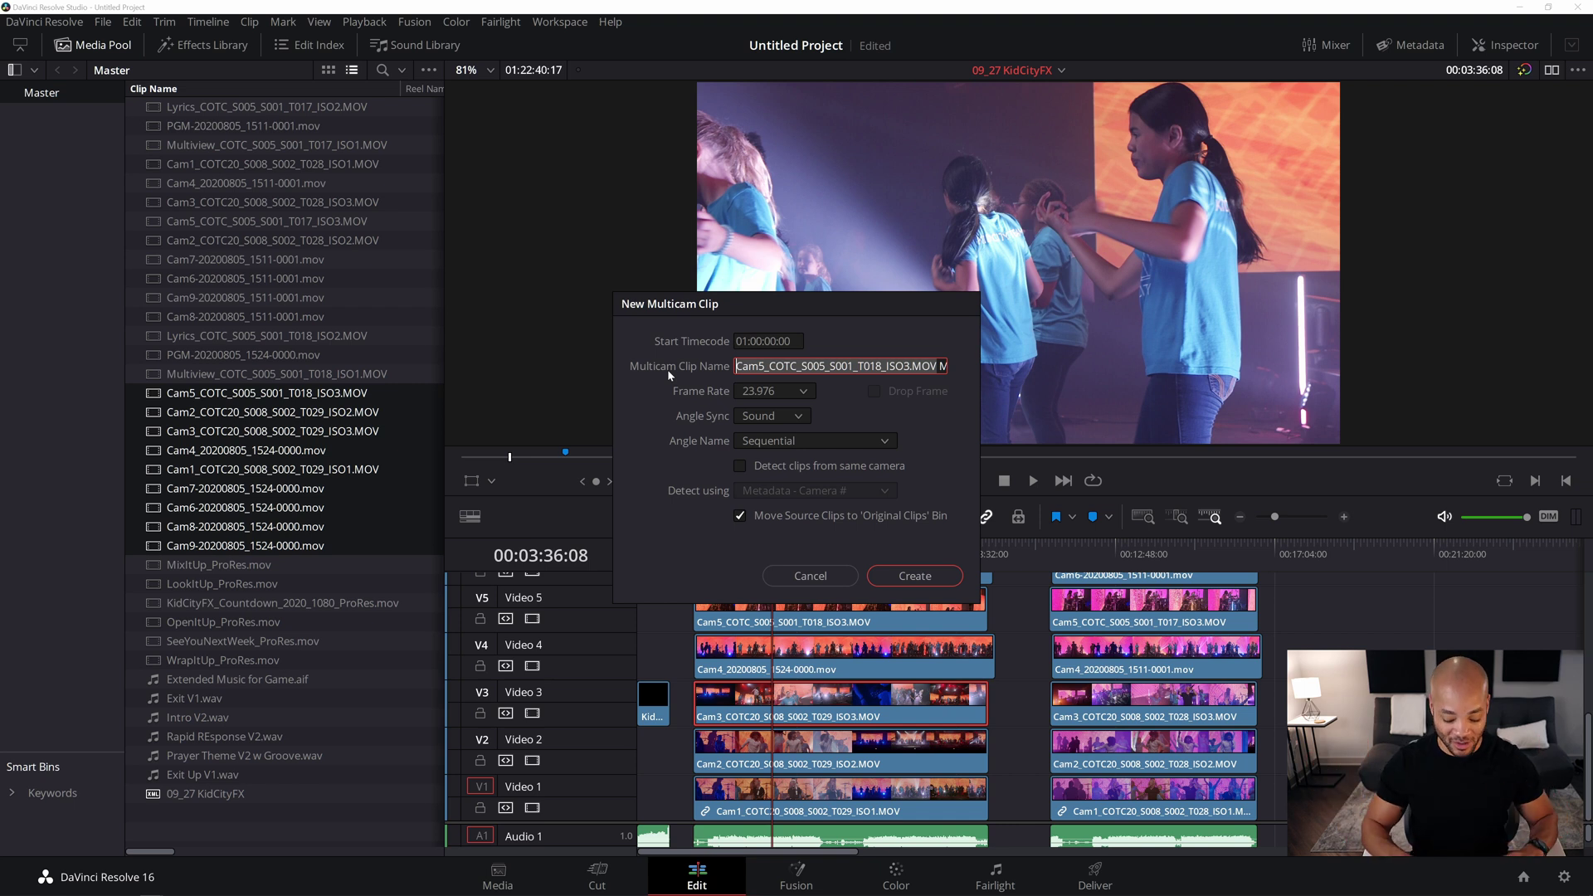
text(SONG 1 Multicam)
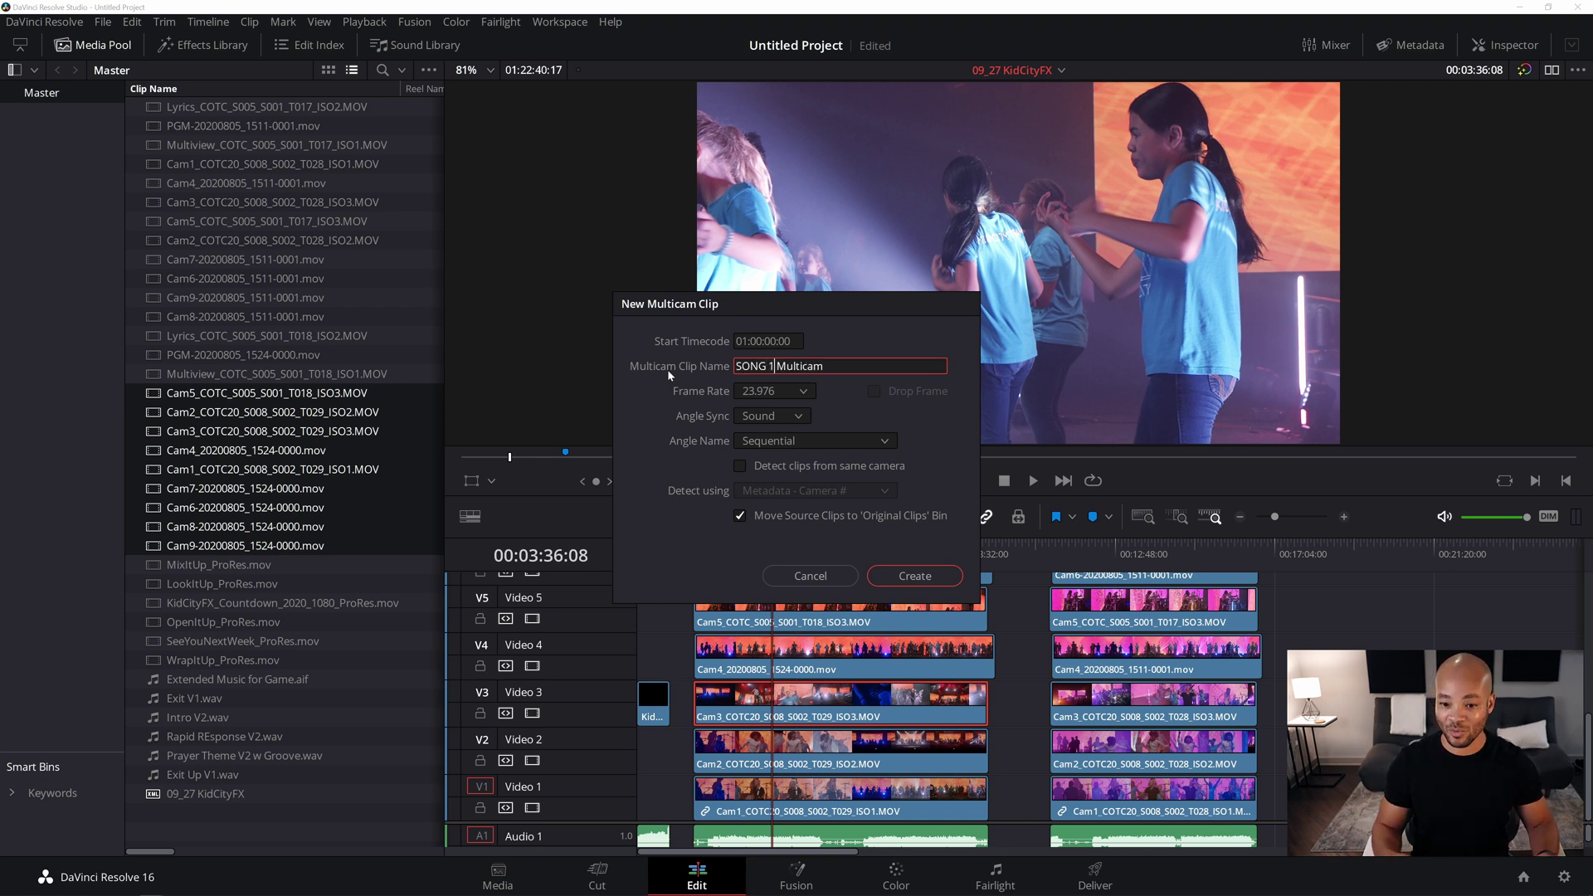
click(812, 441)
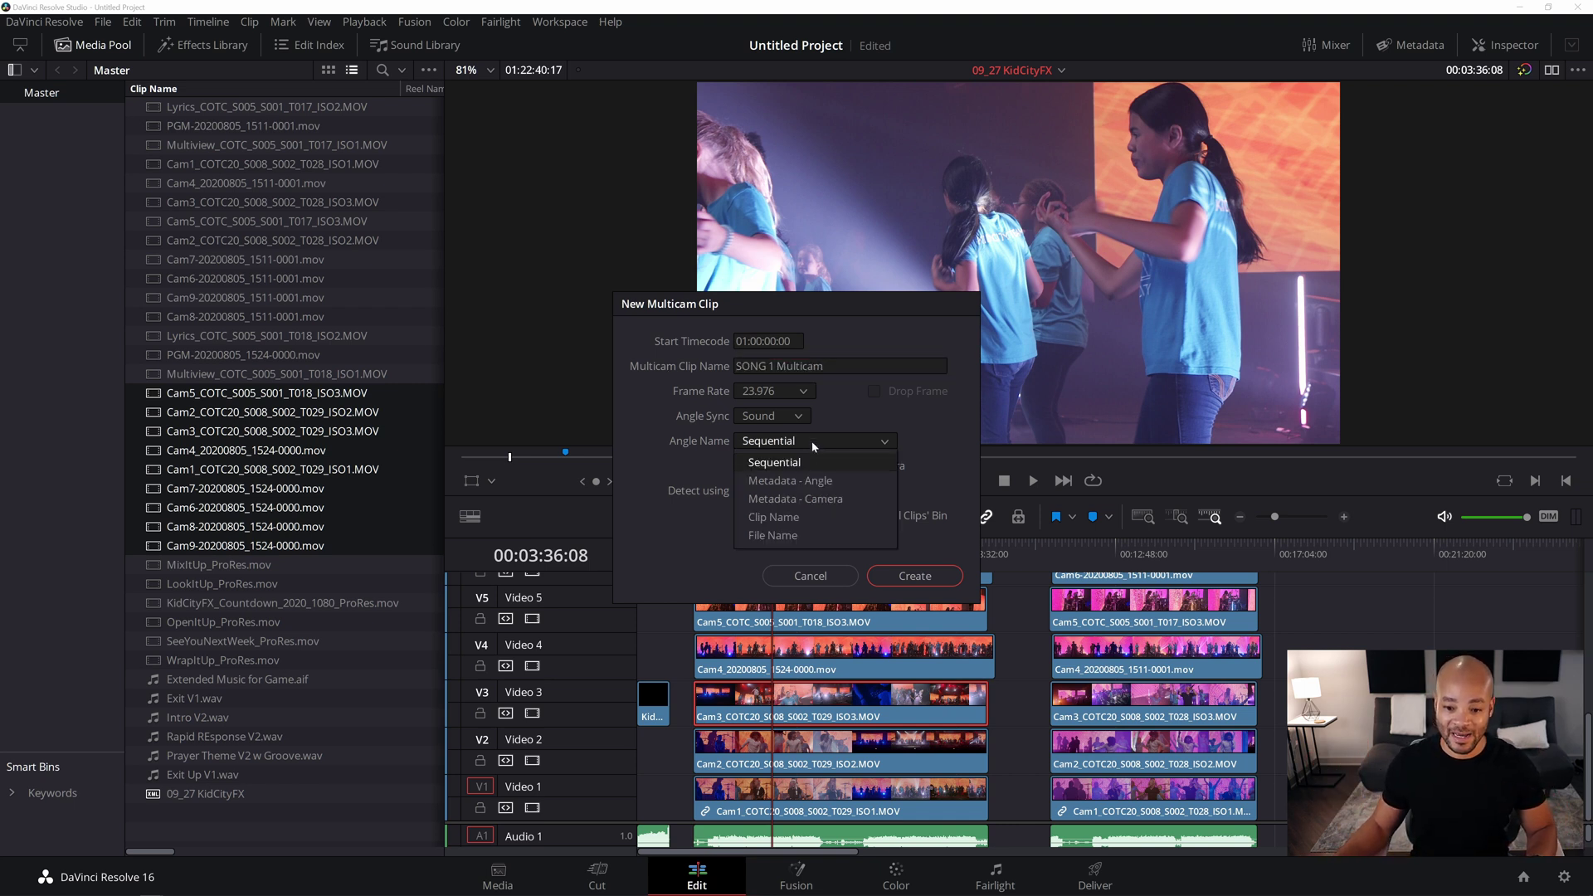
click(818, 517)
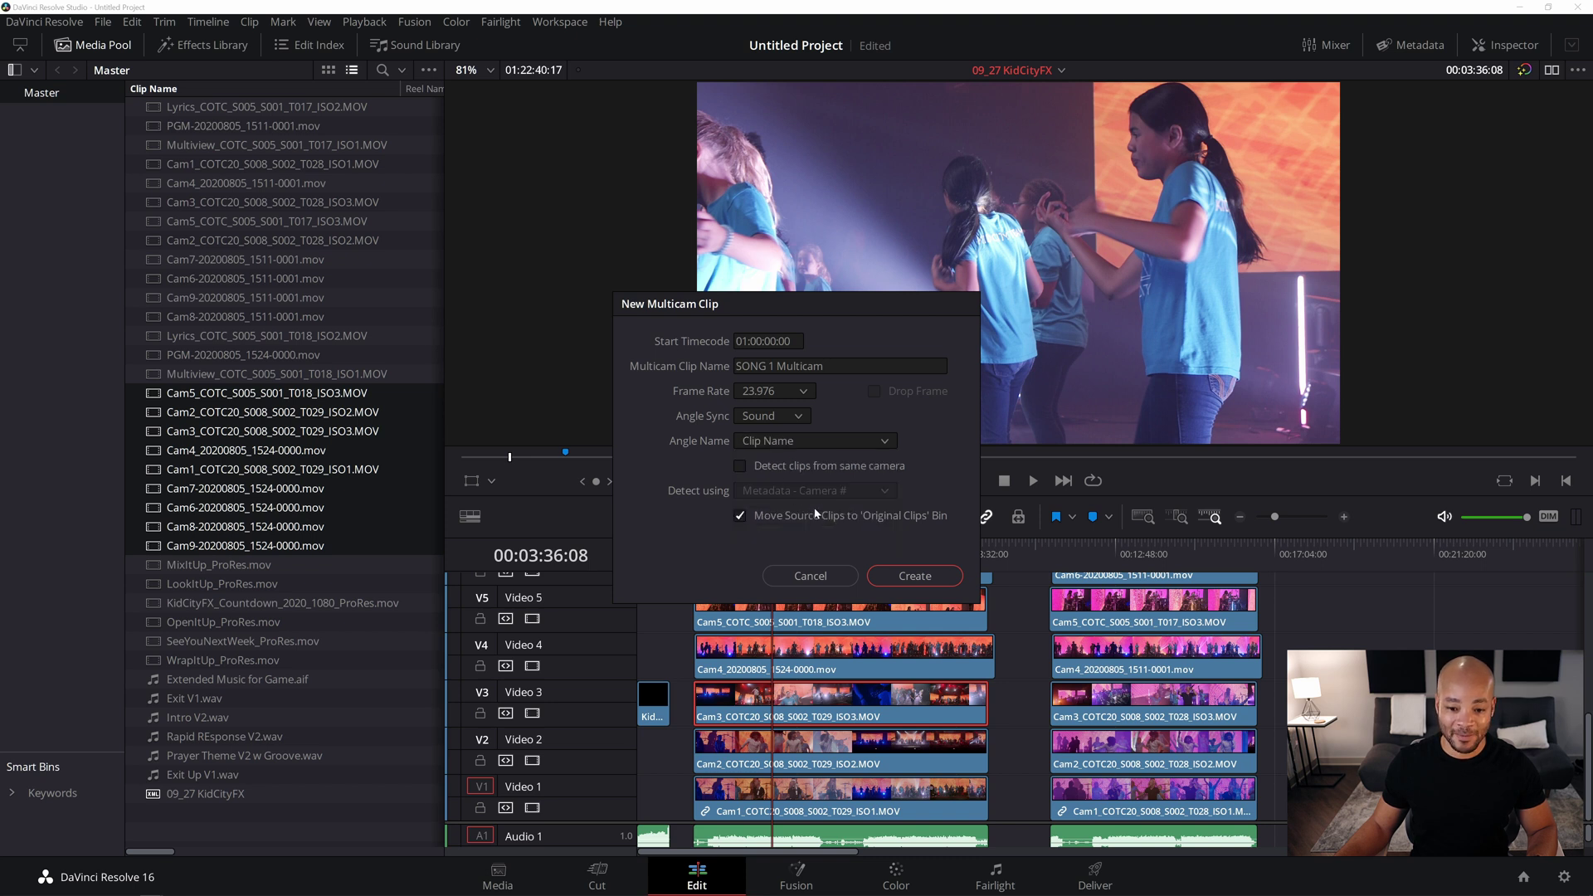
click(914, 576)
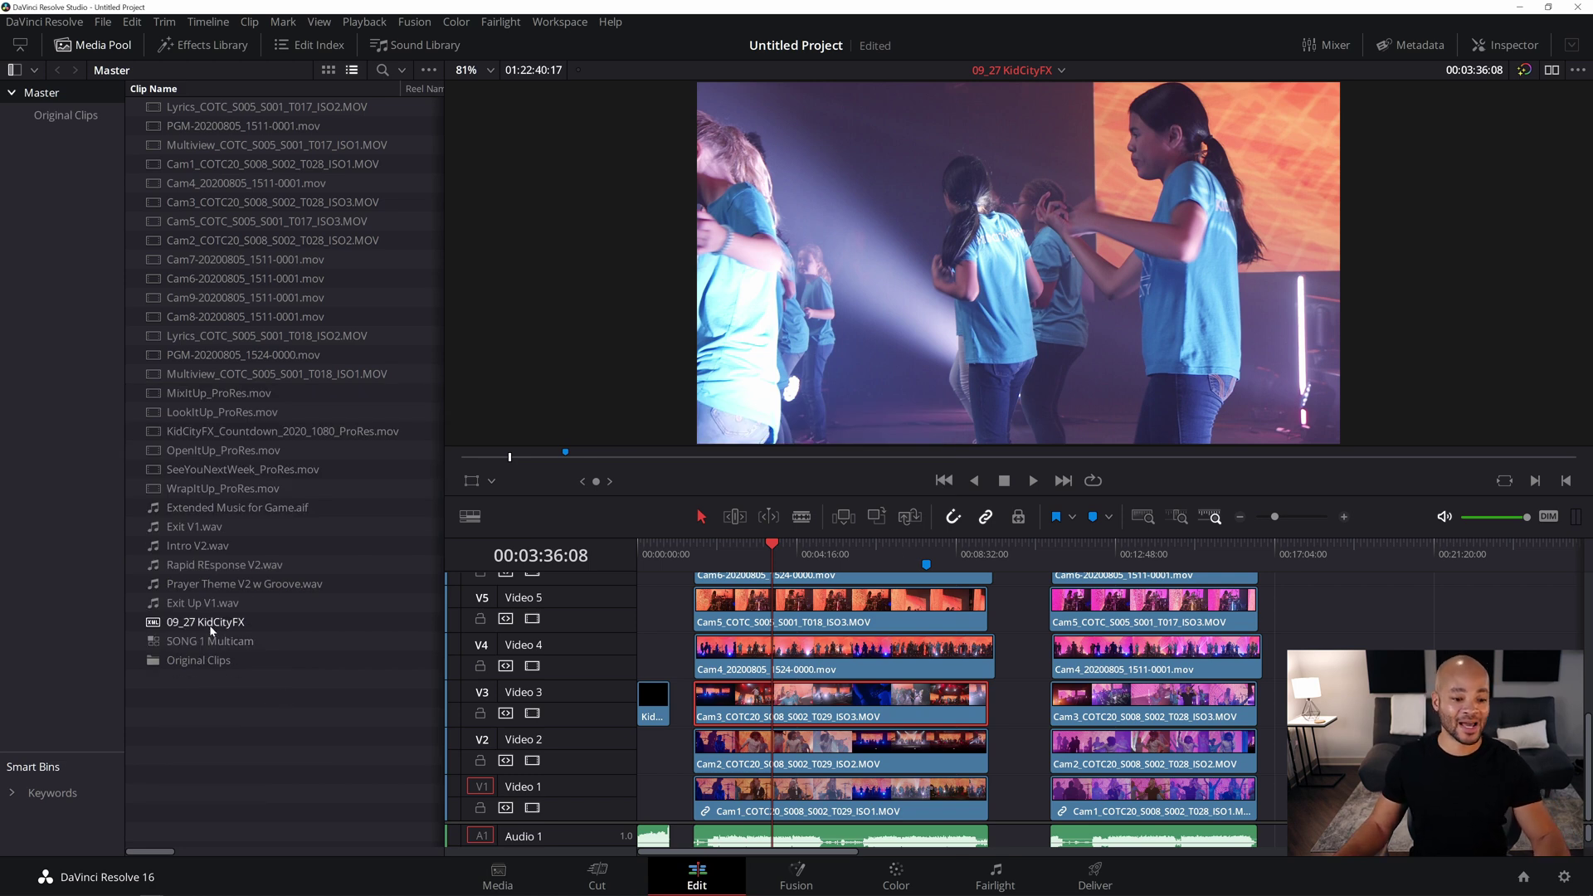
Delete the first song's PGM, Multiview and Lyrics clips from tracks Video 12, Video 11 and Video 10
click(213, 647)
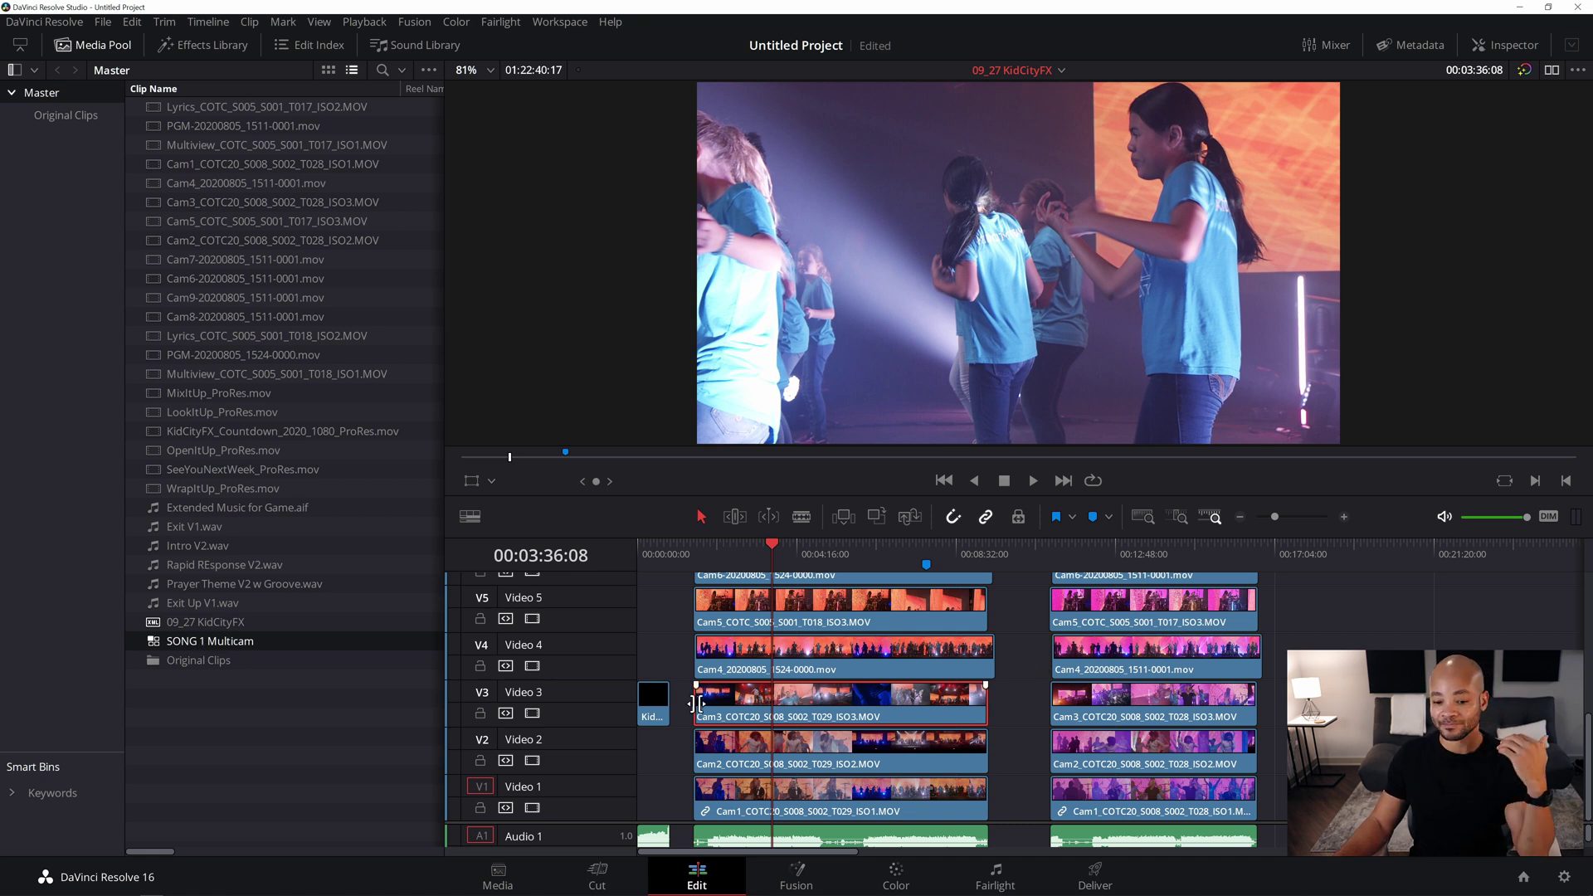
click(1255, 518)
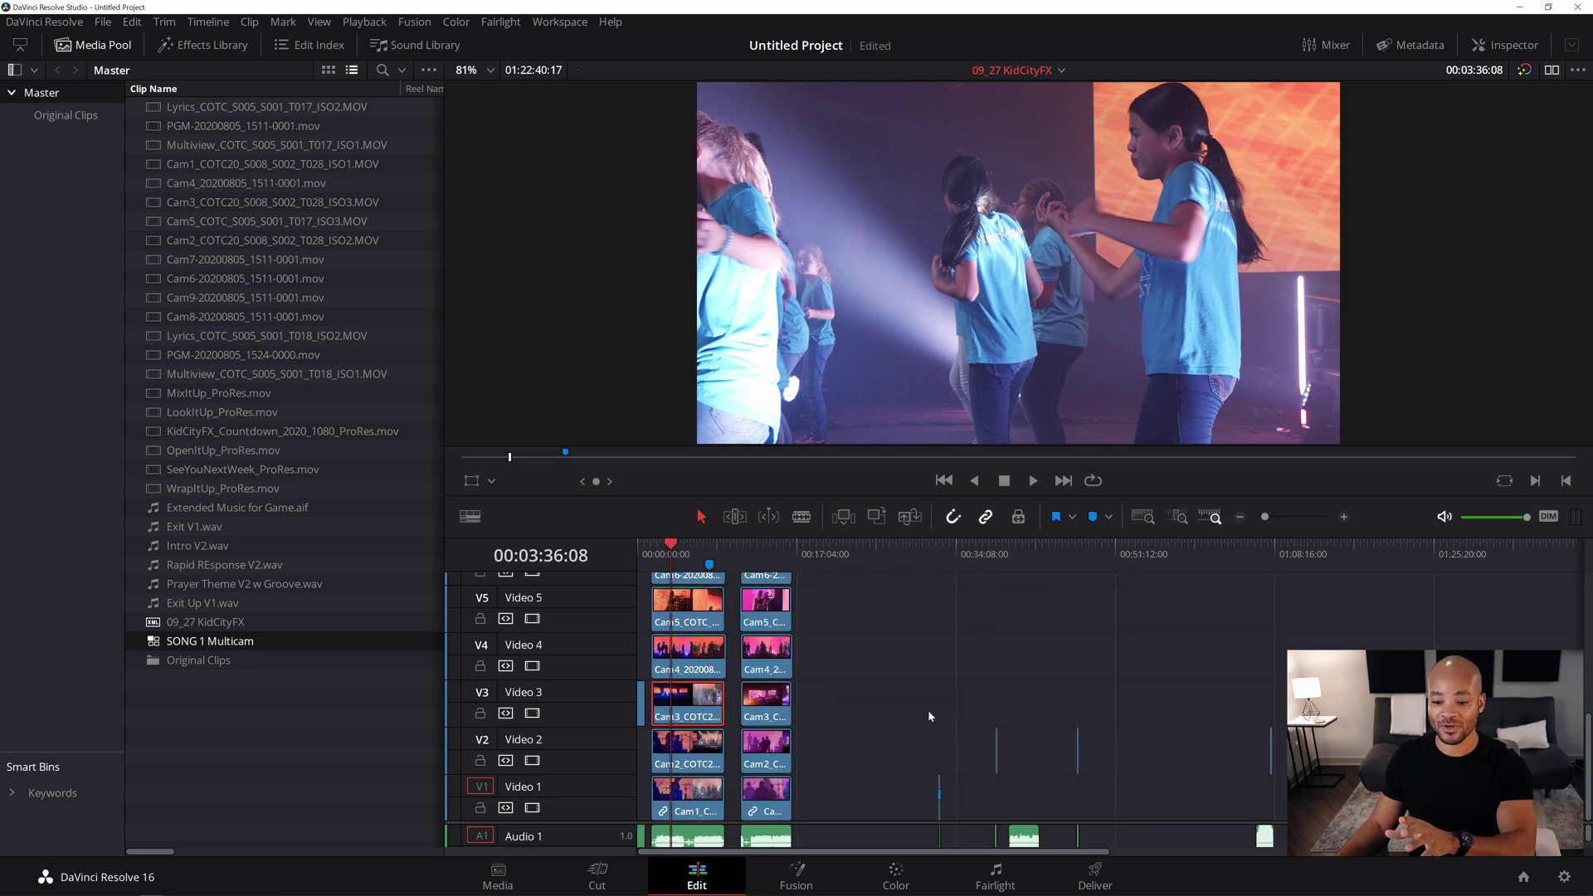
scroll(1085, 772, up, 1)
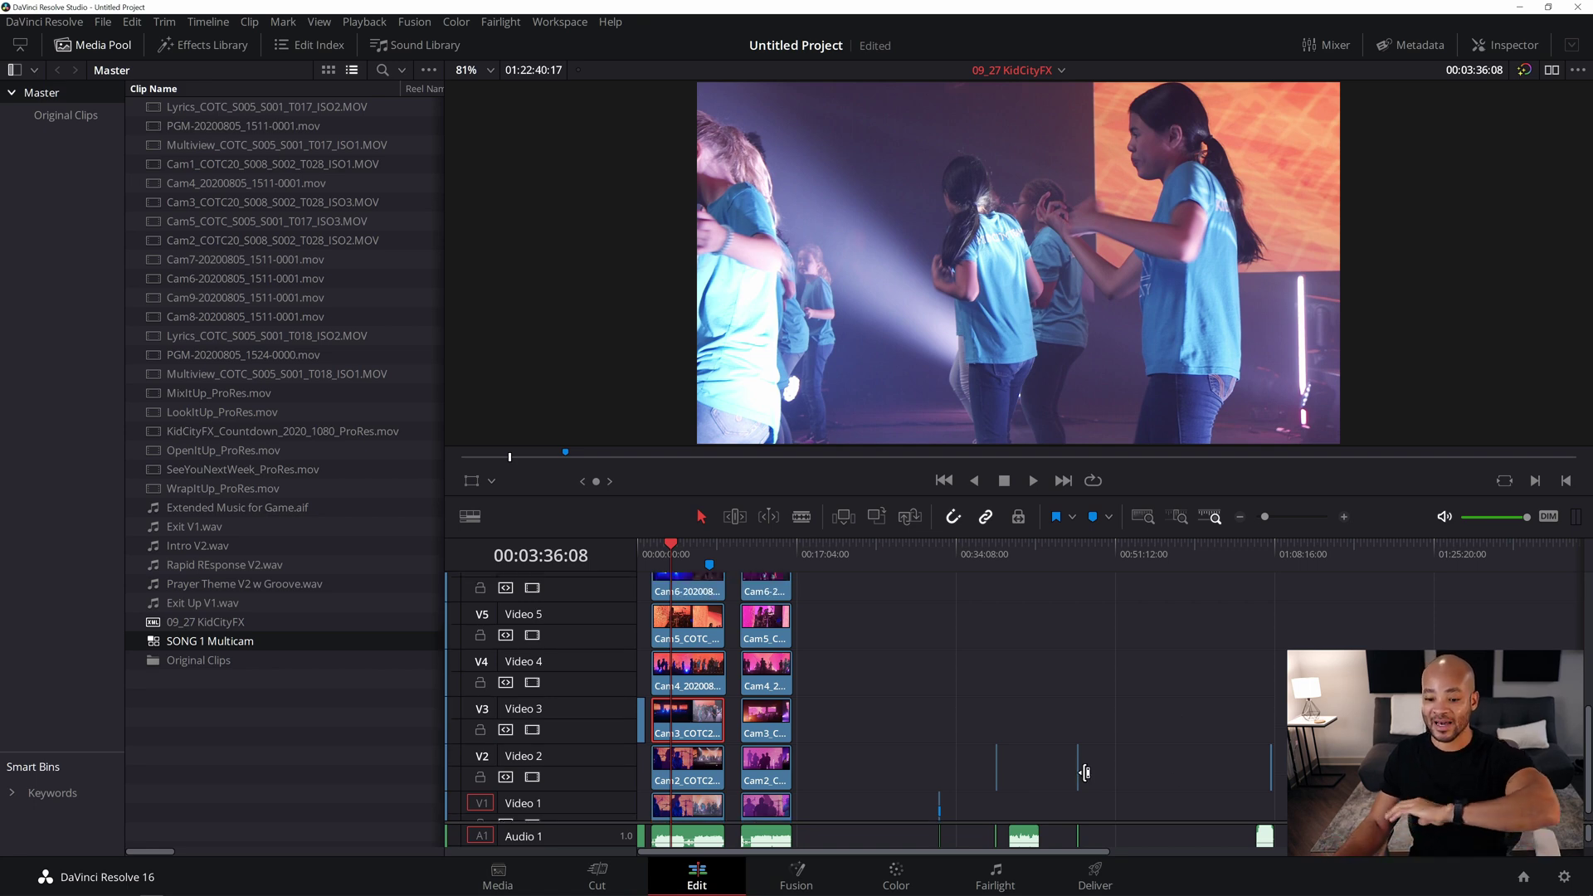
click(1344, 517)
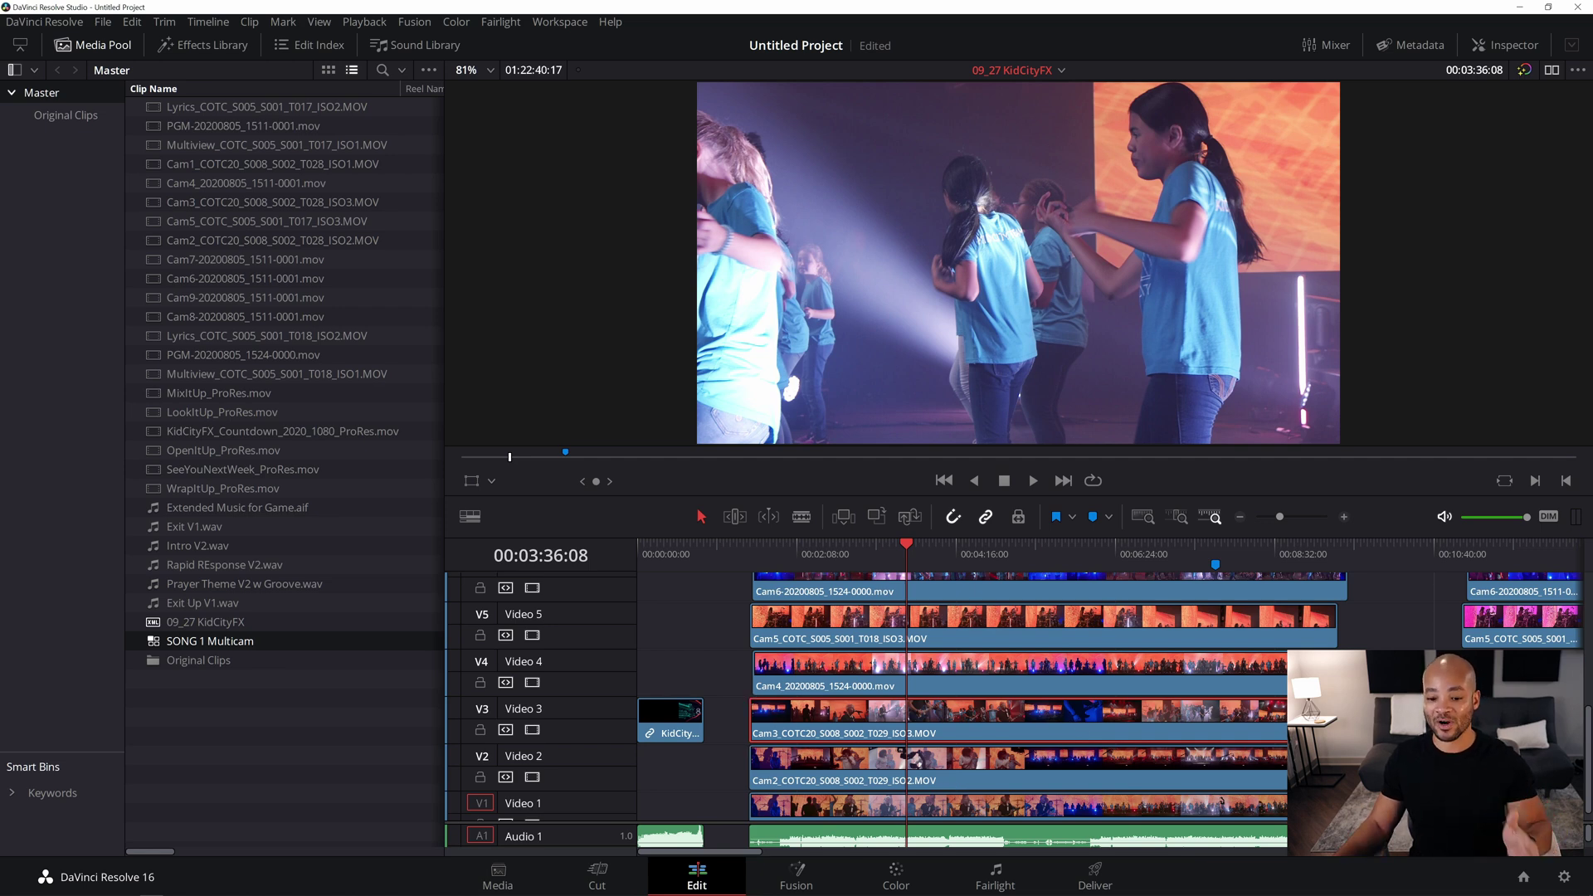
scroll(995, 705, up, 6)
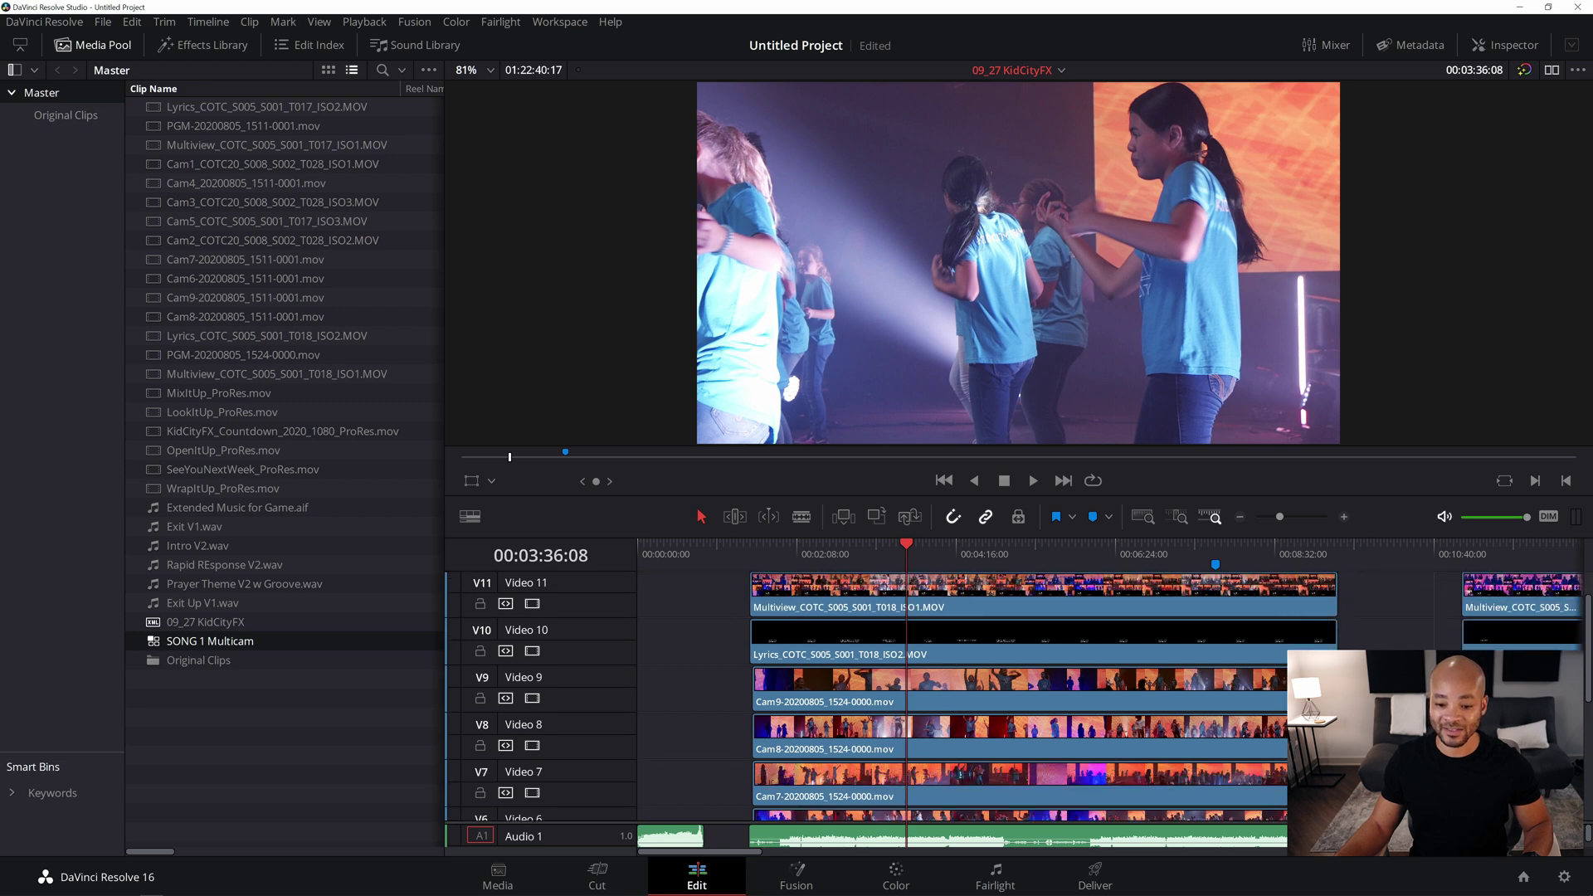
drag(1369, 694, 907, 595)
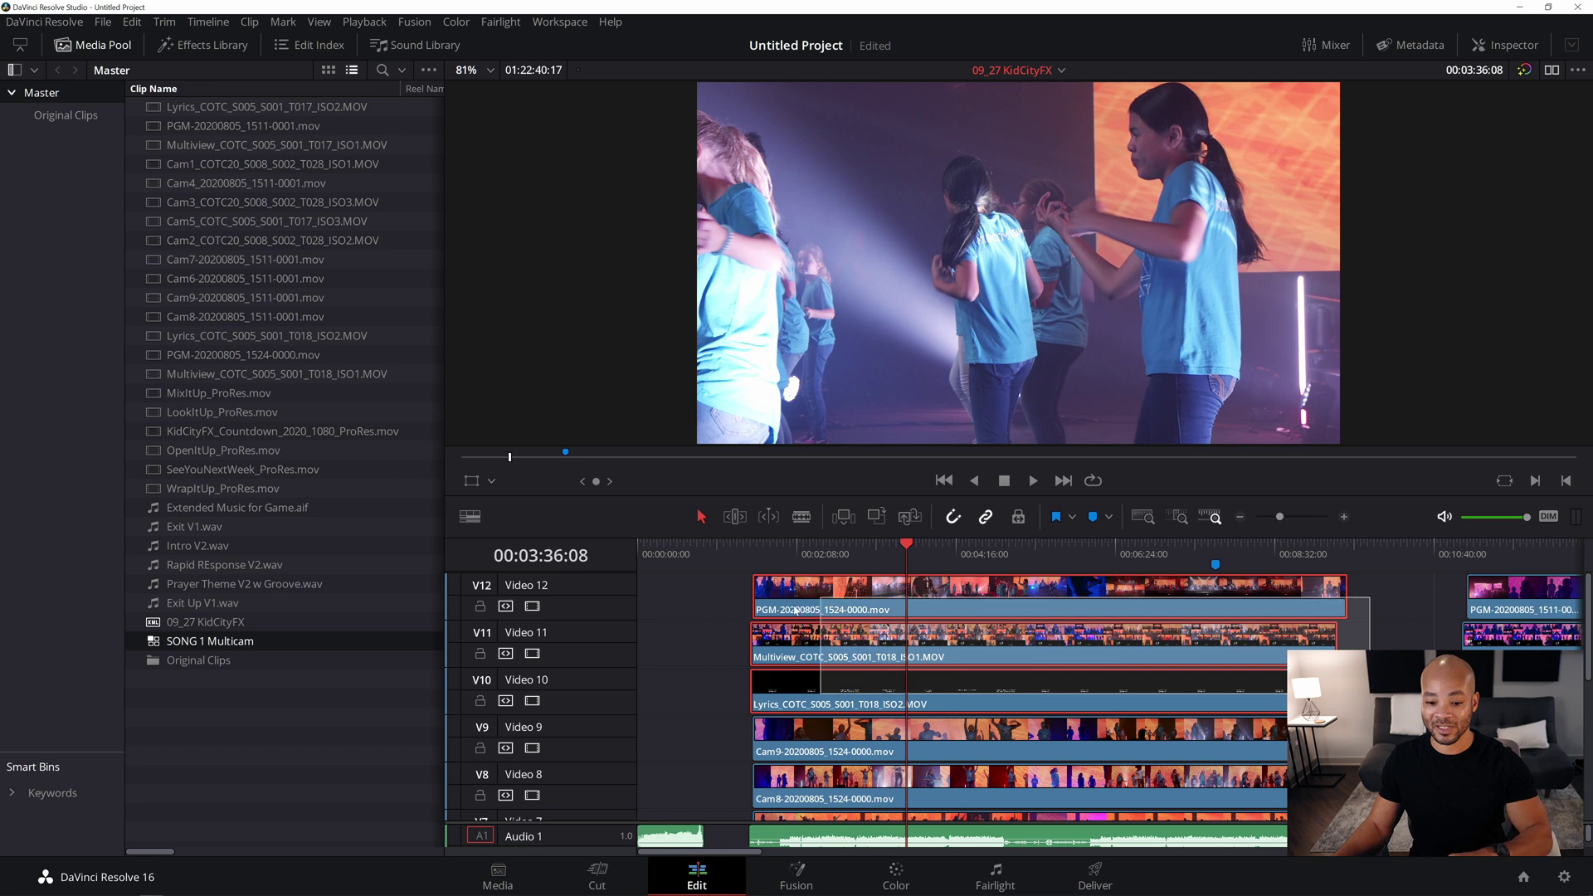
key(BackSpace)
Delete the first song's Cam1 to Cam9 clips and their audio from the 09_27 KidCityFX timeline
scroll(941, 622, down, 3)
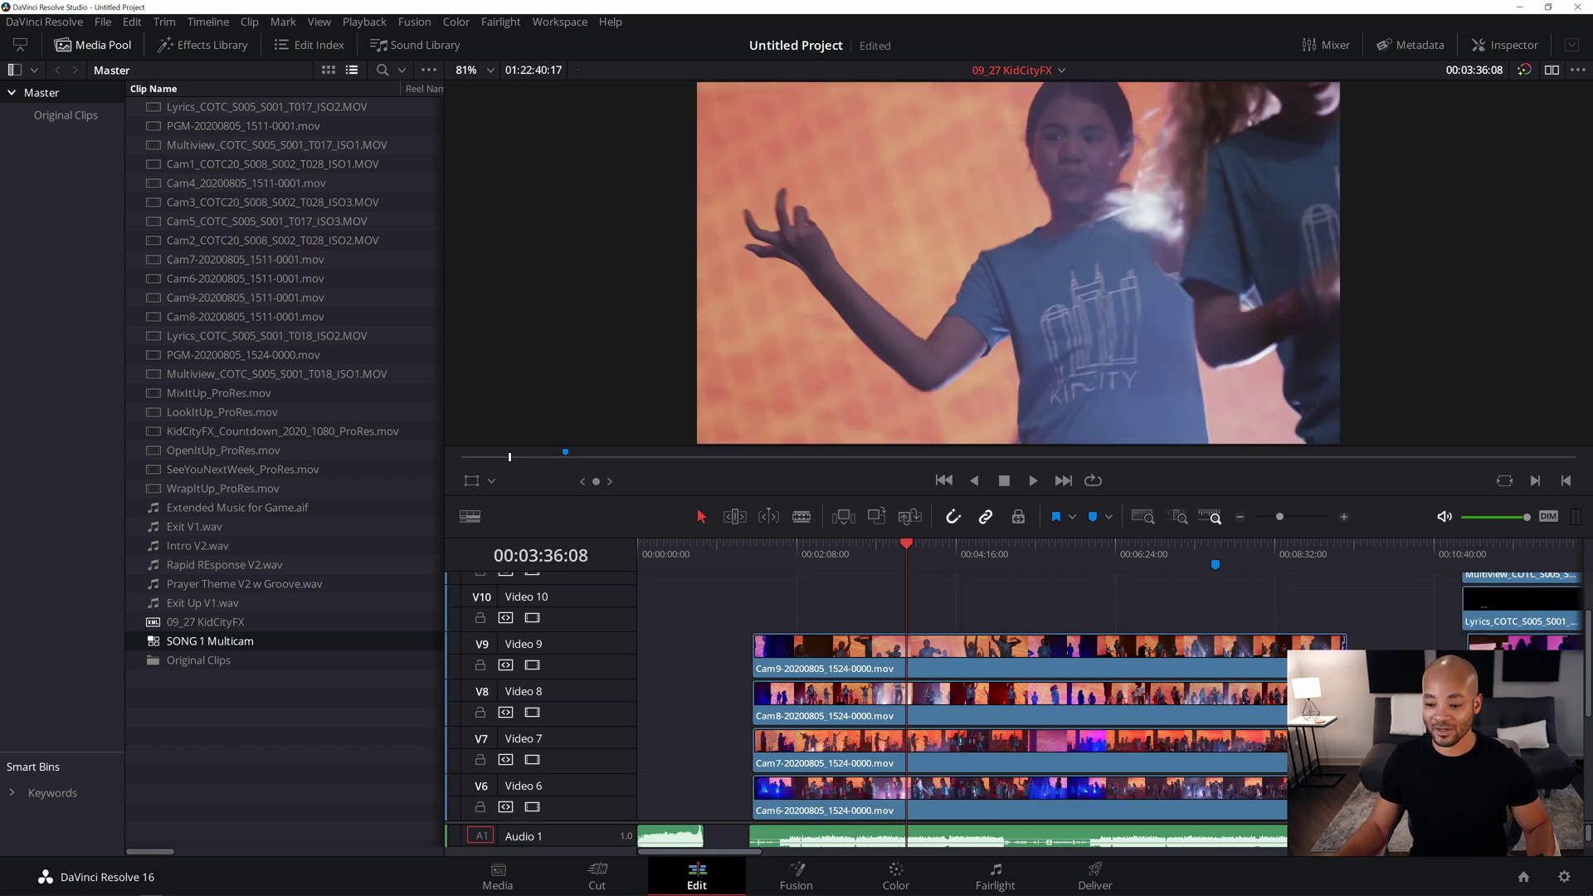
click(1369, 622)
drag(1345, 636, 1234, 805)
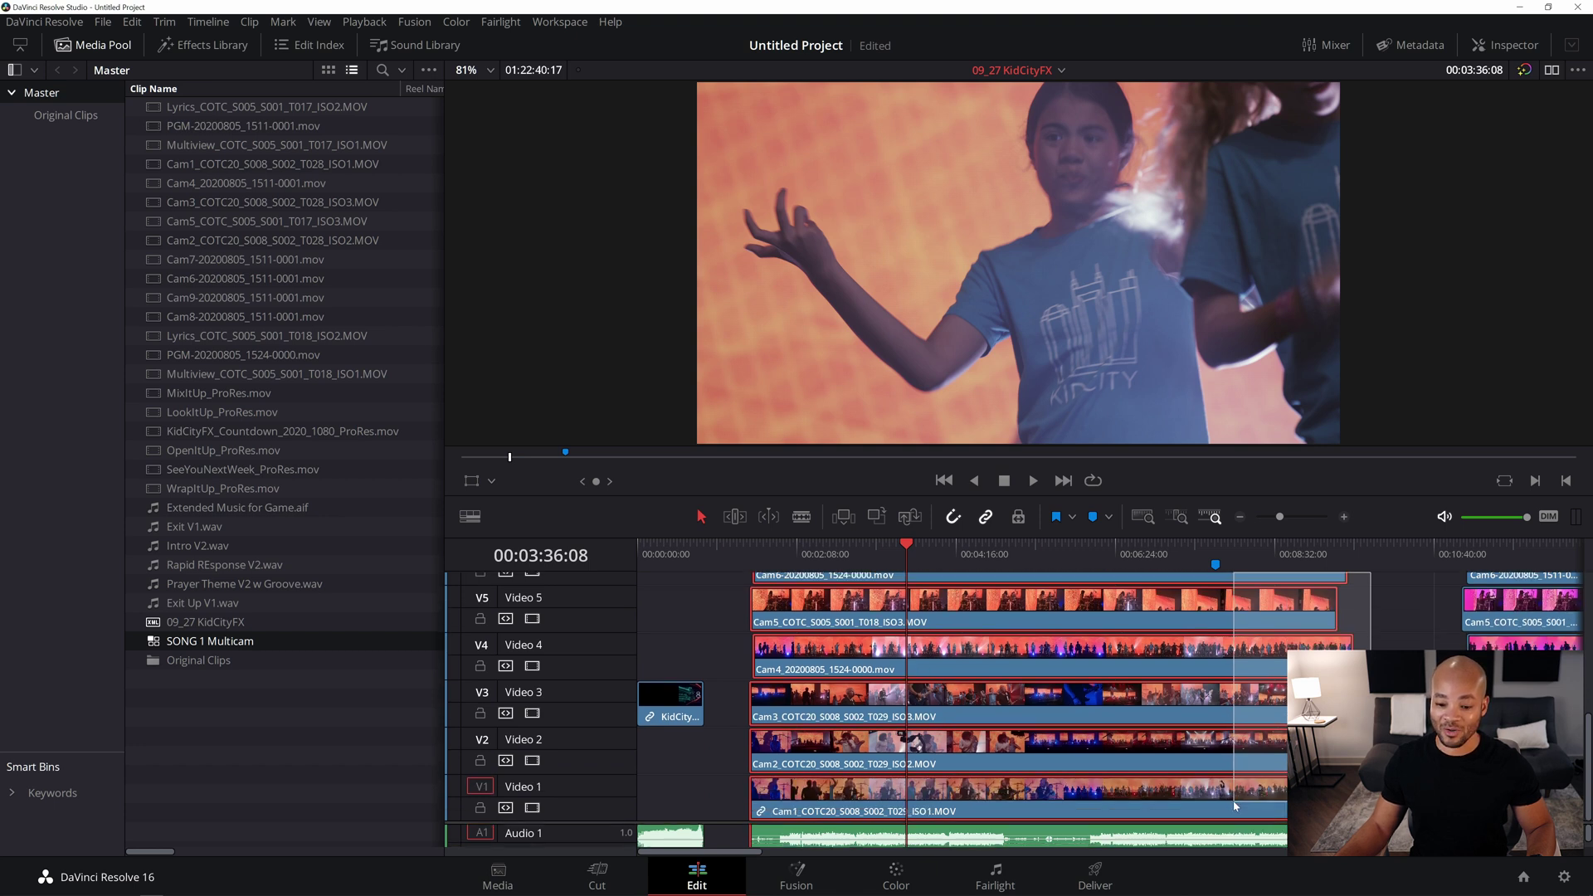
drag(1234, 805, 1234, 804)
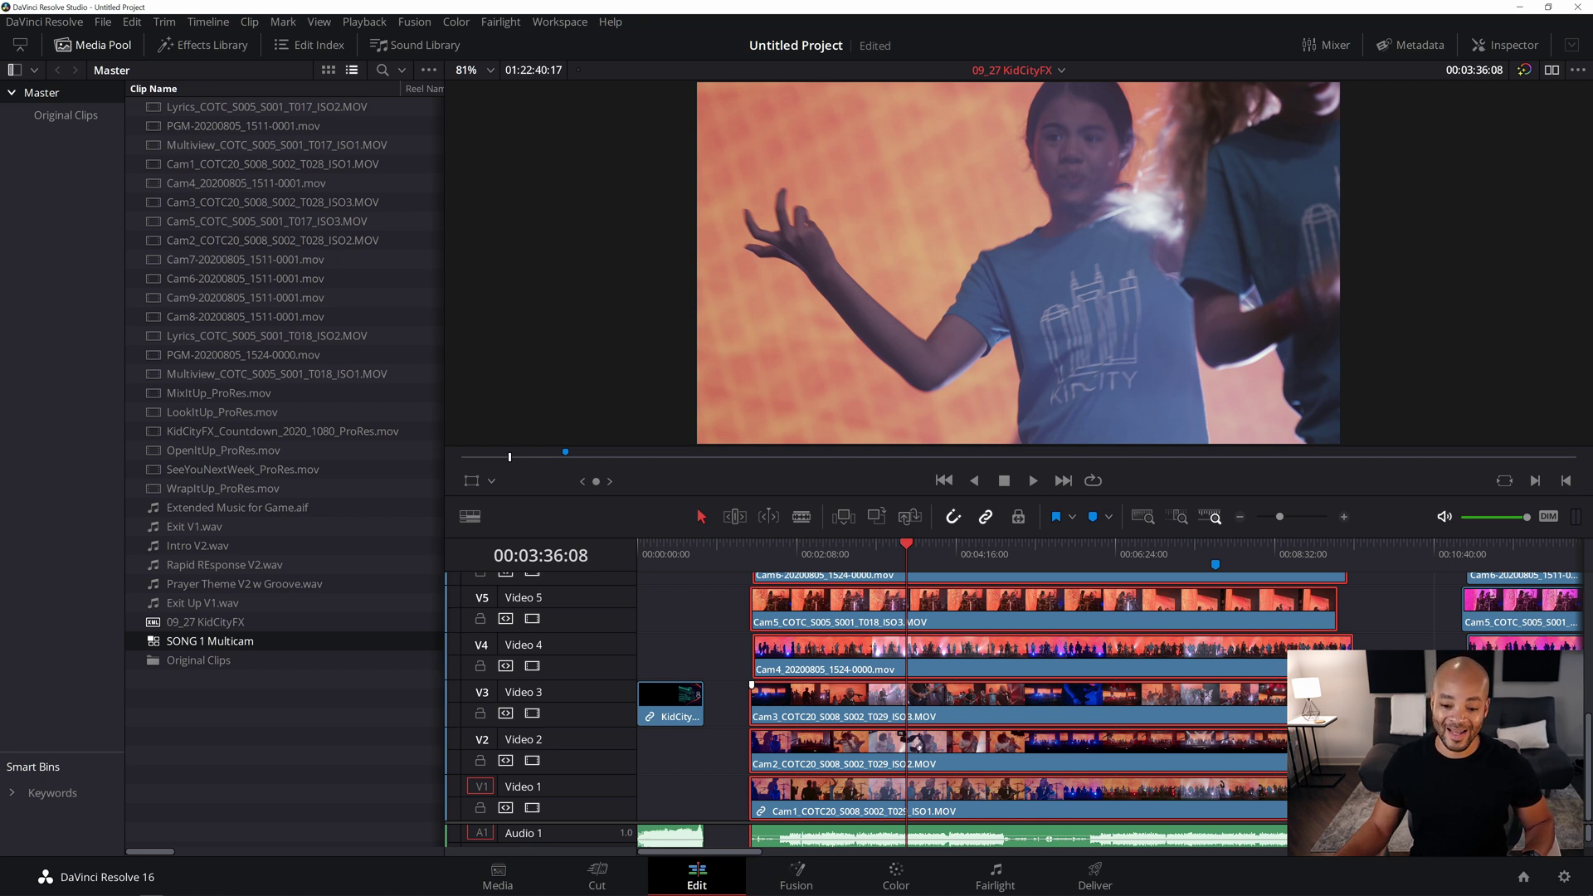
key(Delete)
Open SONG 1 Multicam in the timeline to inspect its camera angles
click(729, 554)
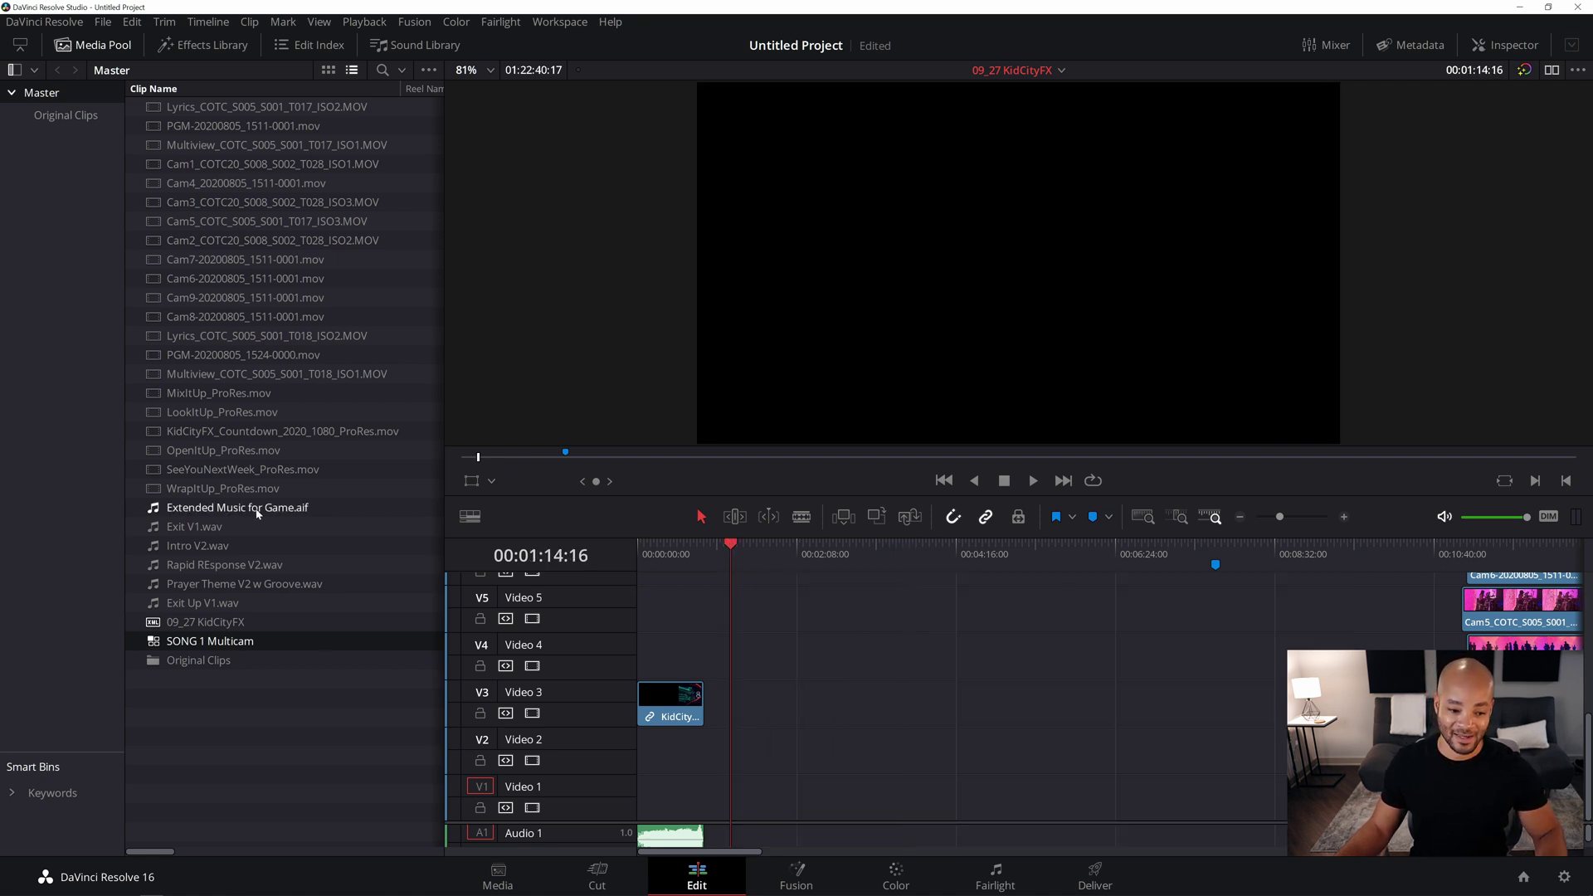
right_click(207, 641)
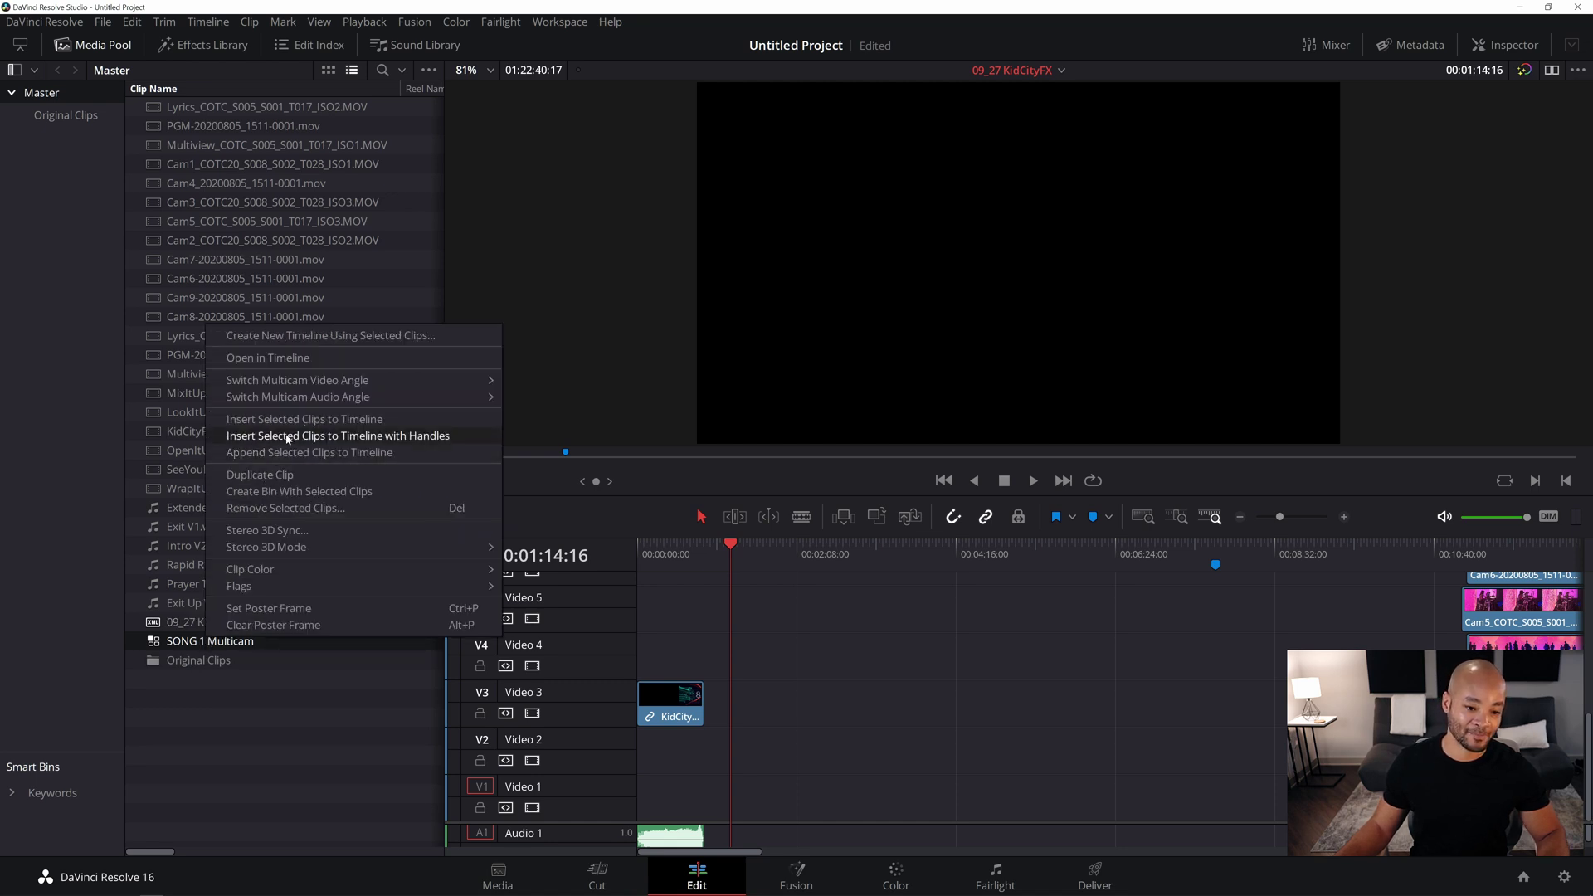
click(299, 357)
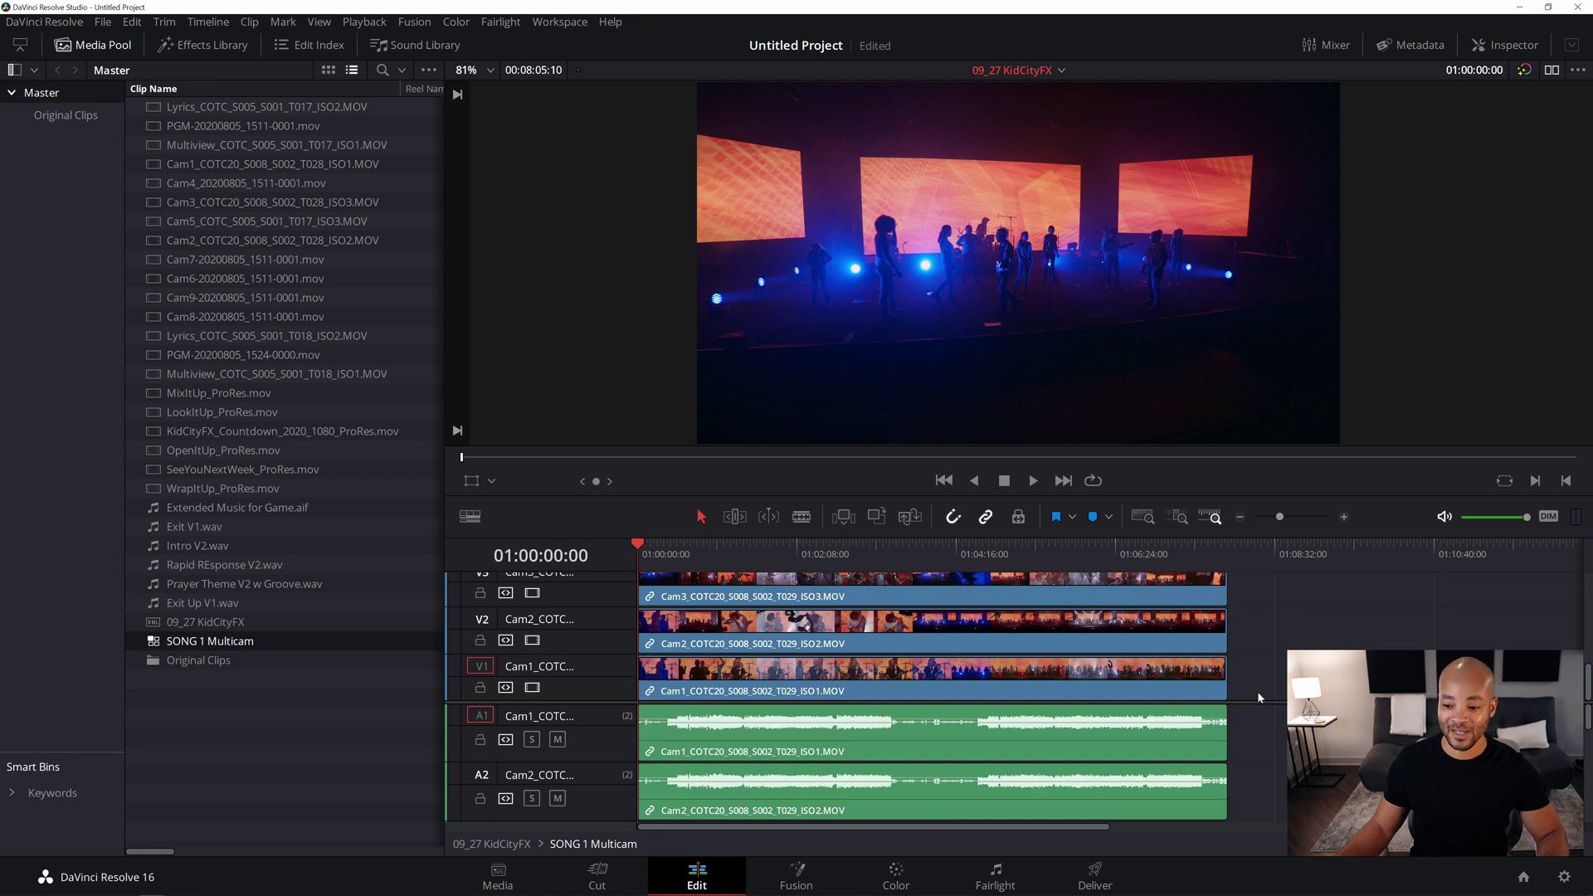
Try deleting the angle clips inside SONG 1 Multicam, and undo the deletion
drag(1259, 680, 839, 596)
key(Delete)
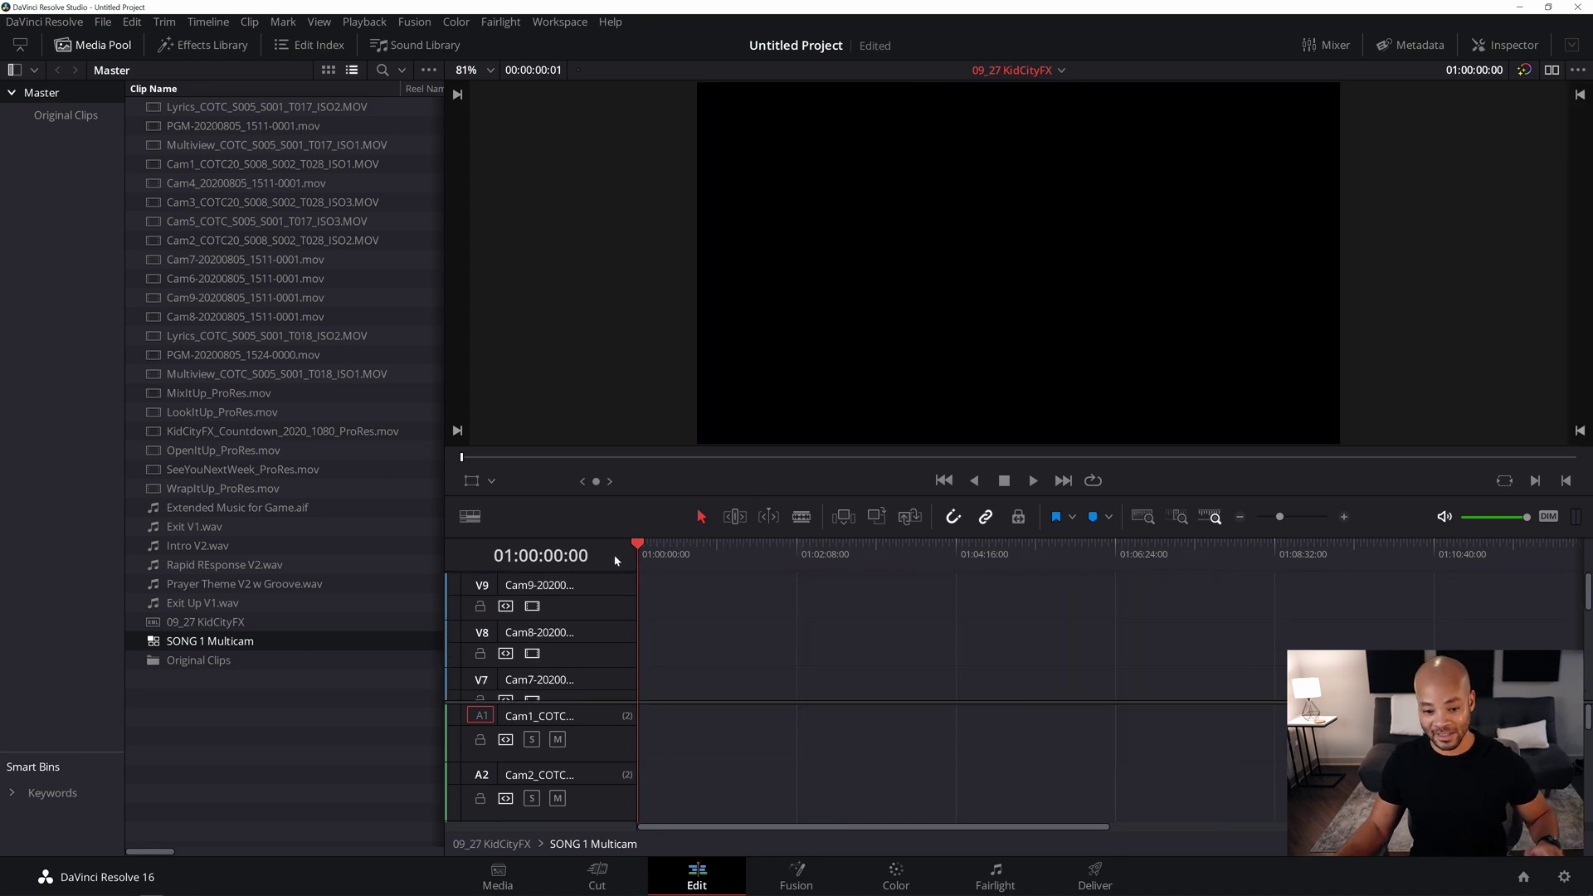
key(ctrl+z)
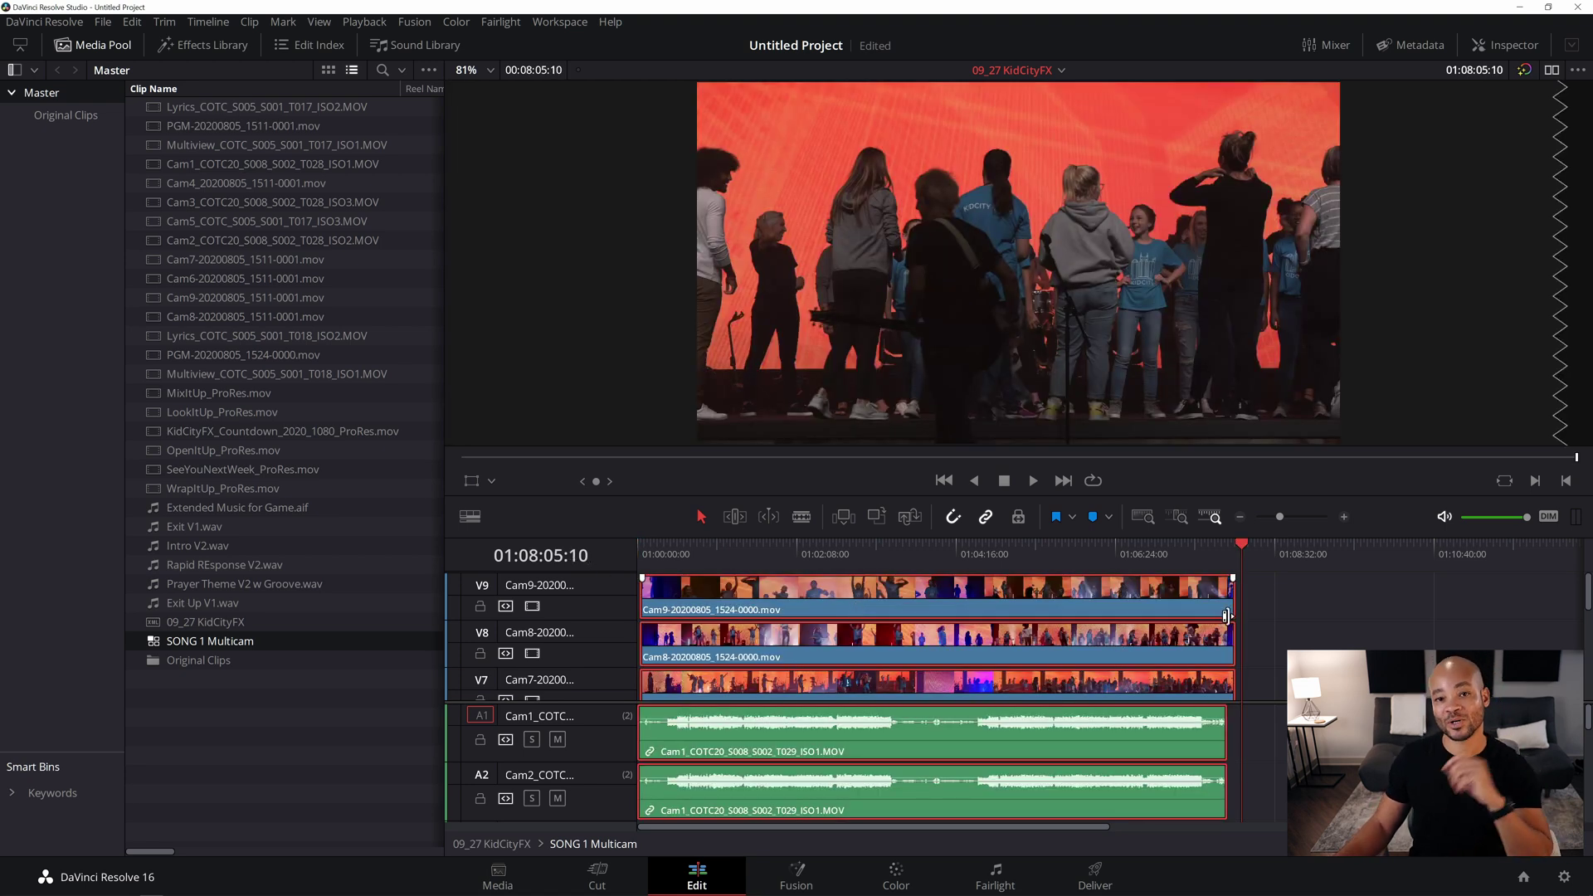
Return to the 09_27 KidCityFX timeline and place SONG 1 Multicam on Video 1 at about 00:01:14, after the countdown clip
click(662, 555)
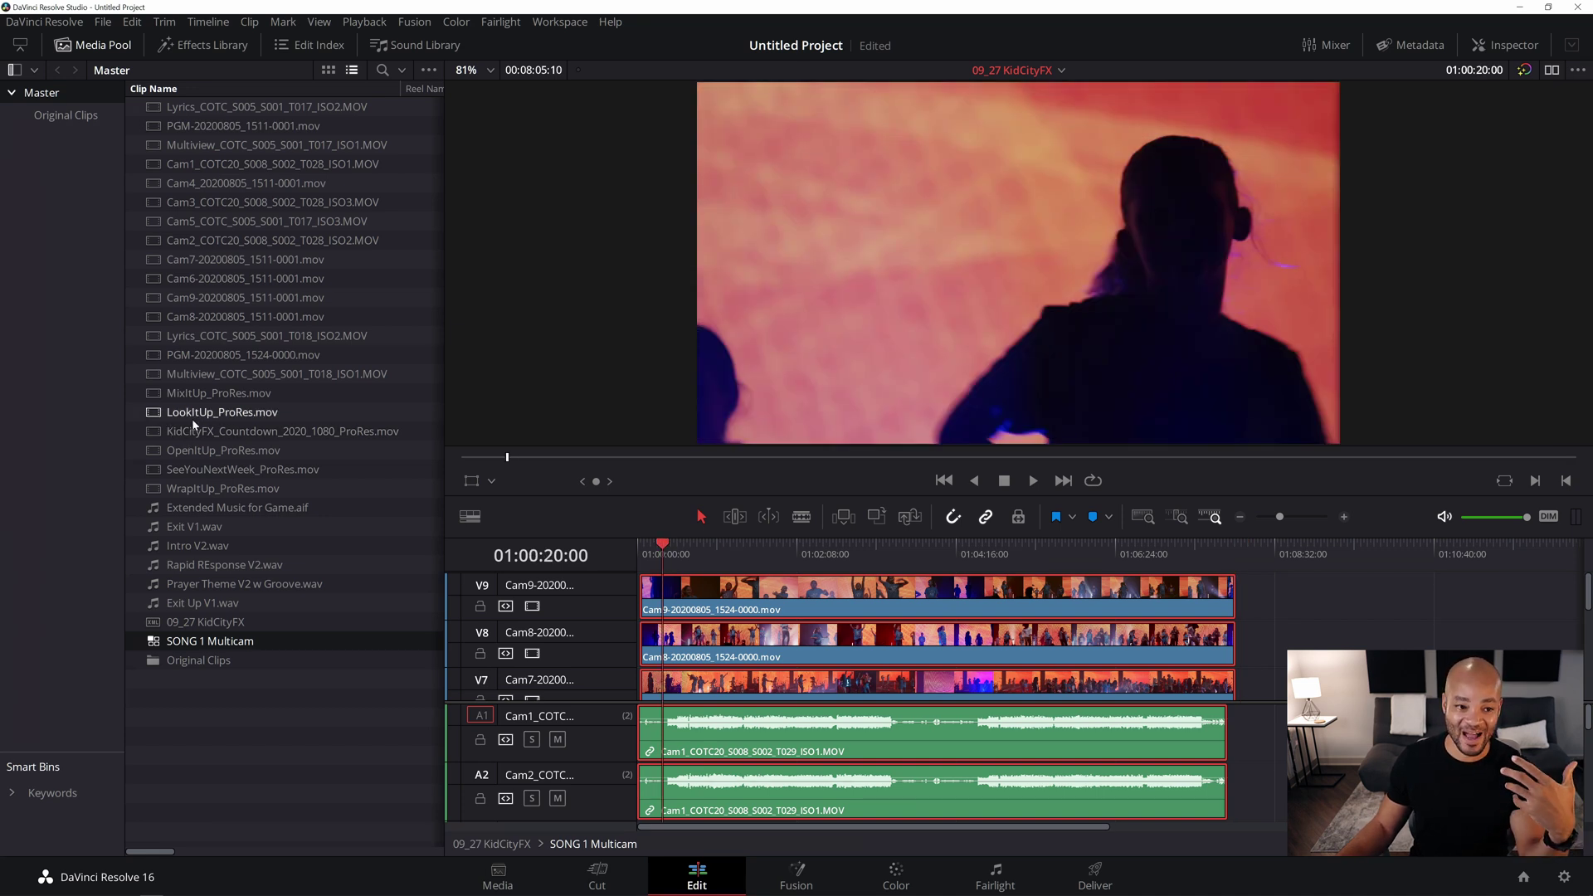
double_click(205, 622)
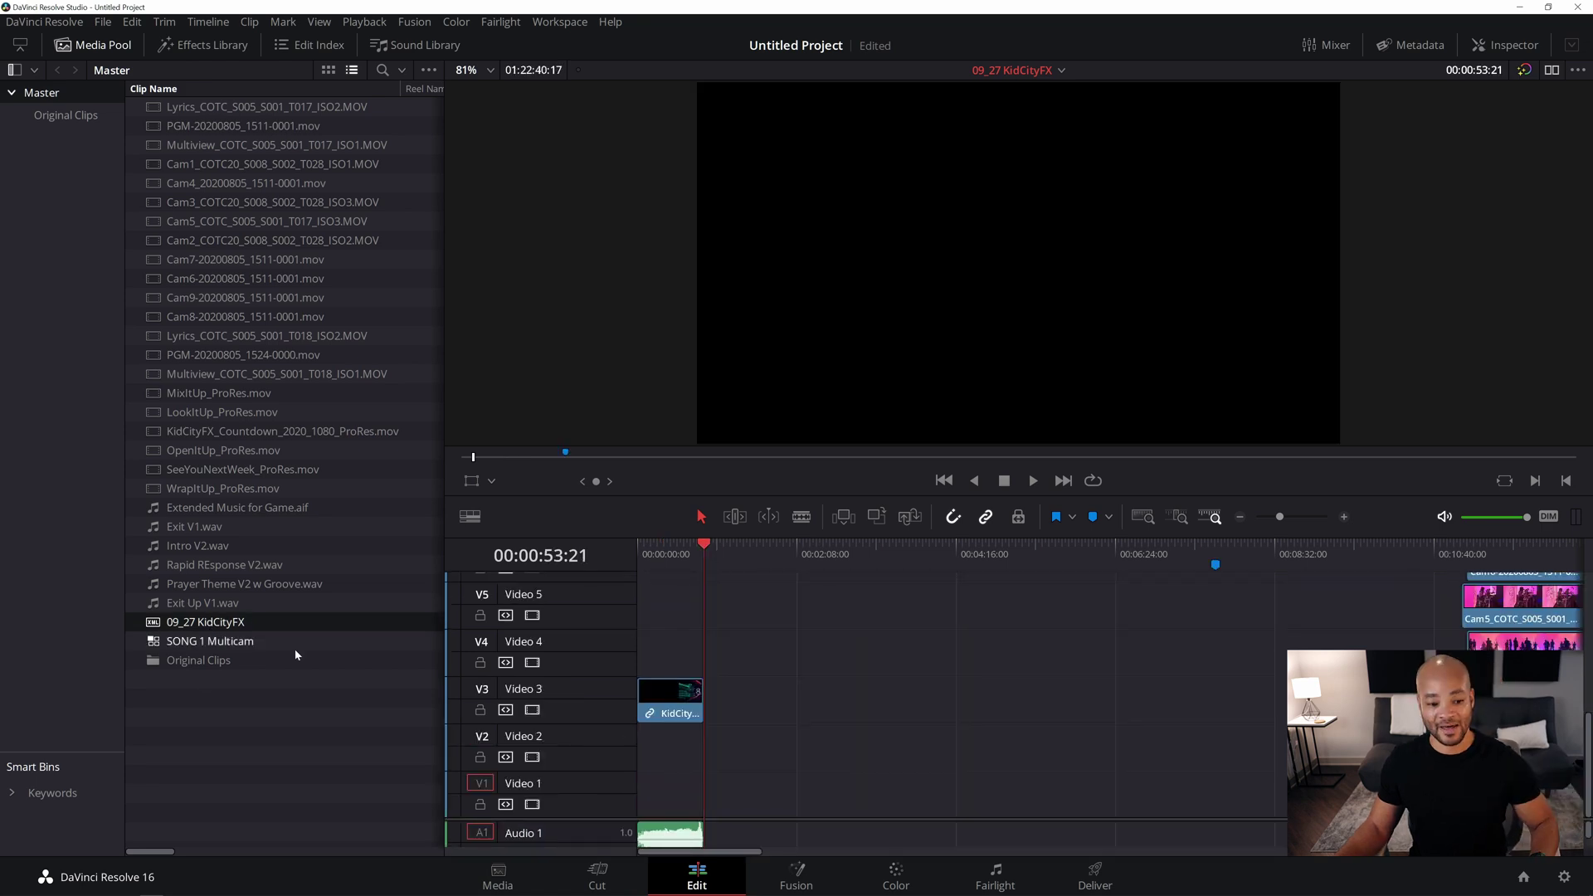
click(193, 643)
mouse_move(193, 643)
mouse_down()
mouse_move(651, 693)
mouse_move(730, 758)
mouse_move(710, 795)
mouse_move(730, 793)
mouse_up()
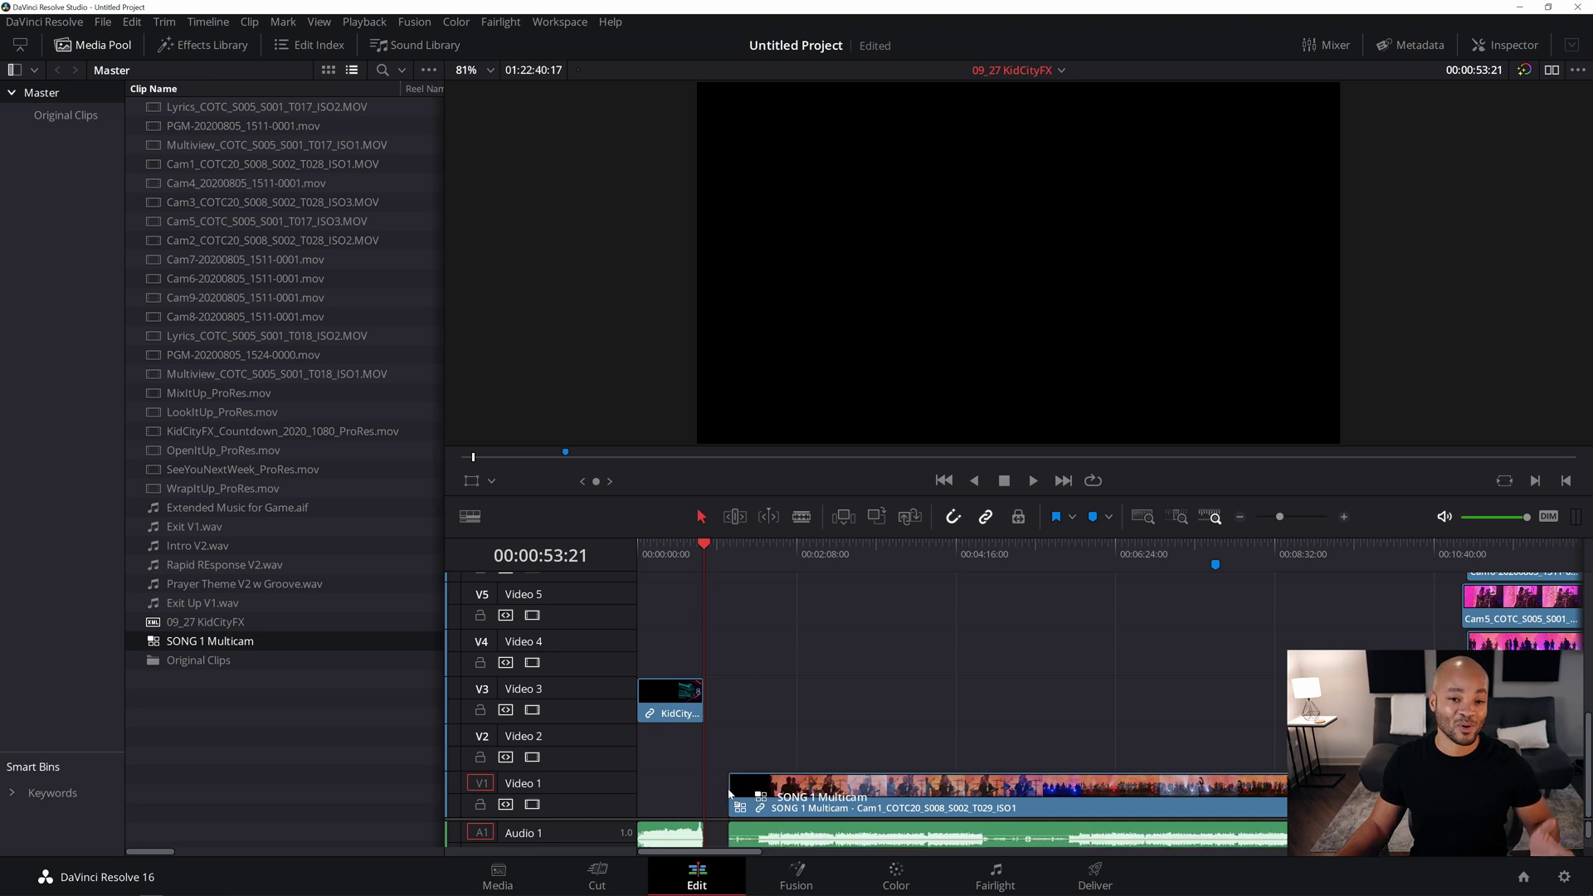
Park the playhead over the multicam at 00:02:28:16, show both viewers and set the source viewer to Multicam mode
click(822, 550)
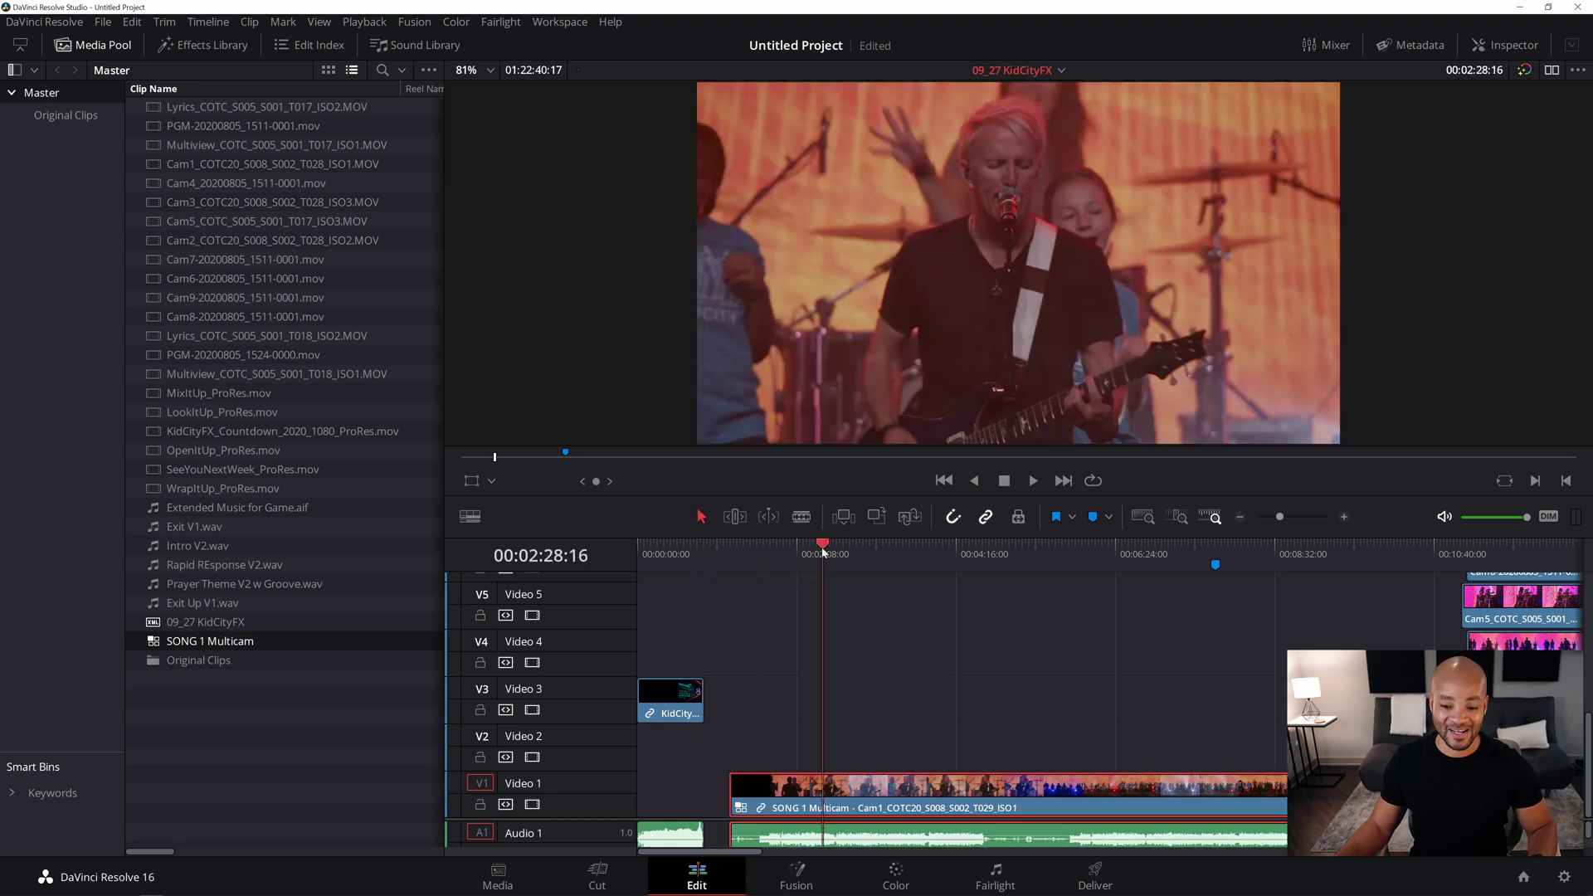
click(491, 481)
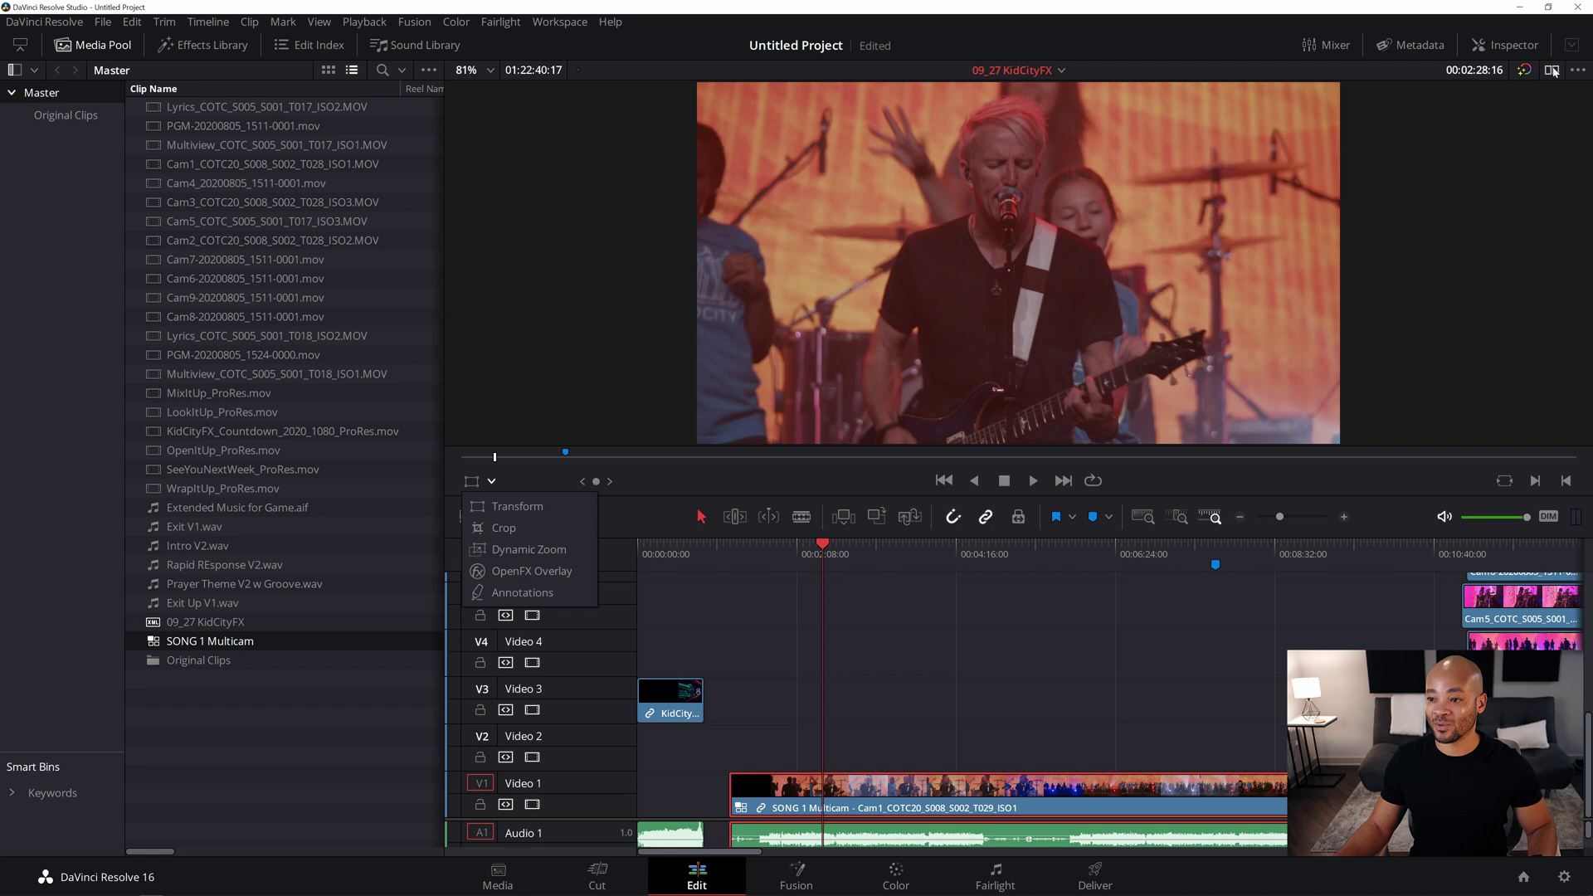
click(1551, 70)
click(491, 481)
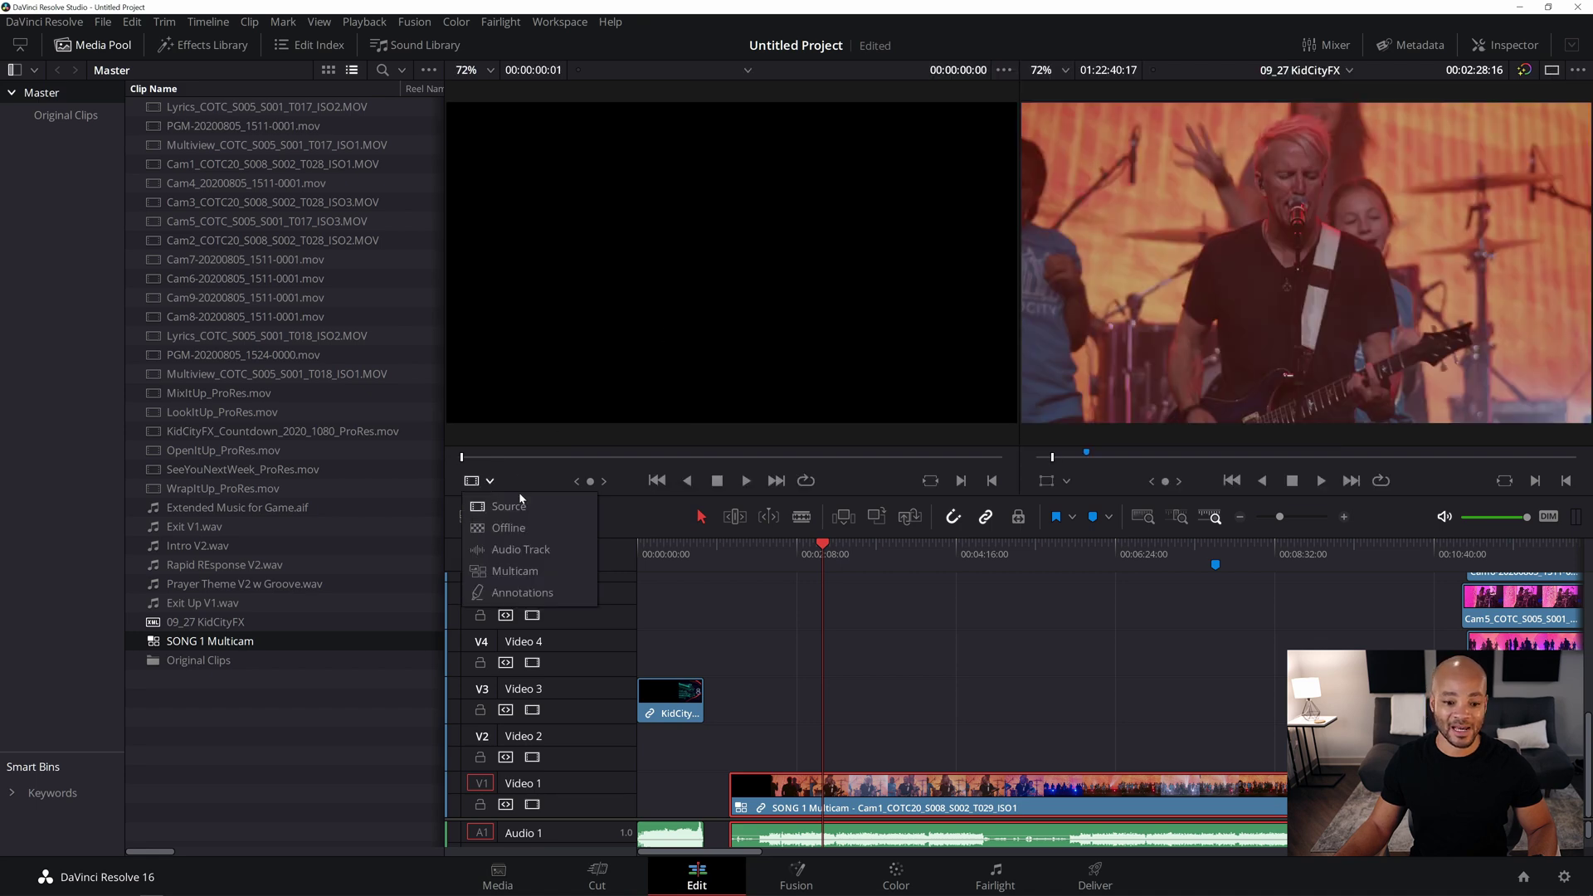
click(515, 571)
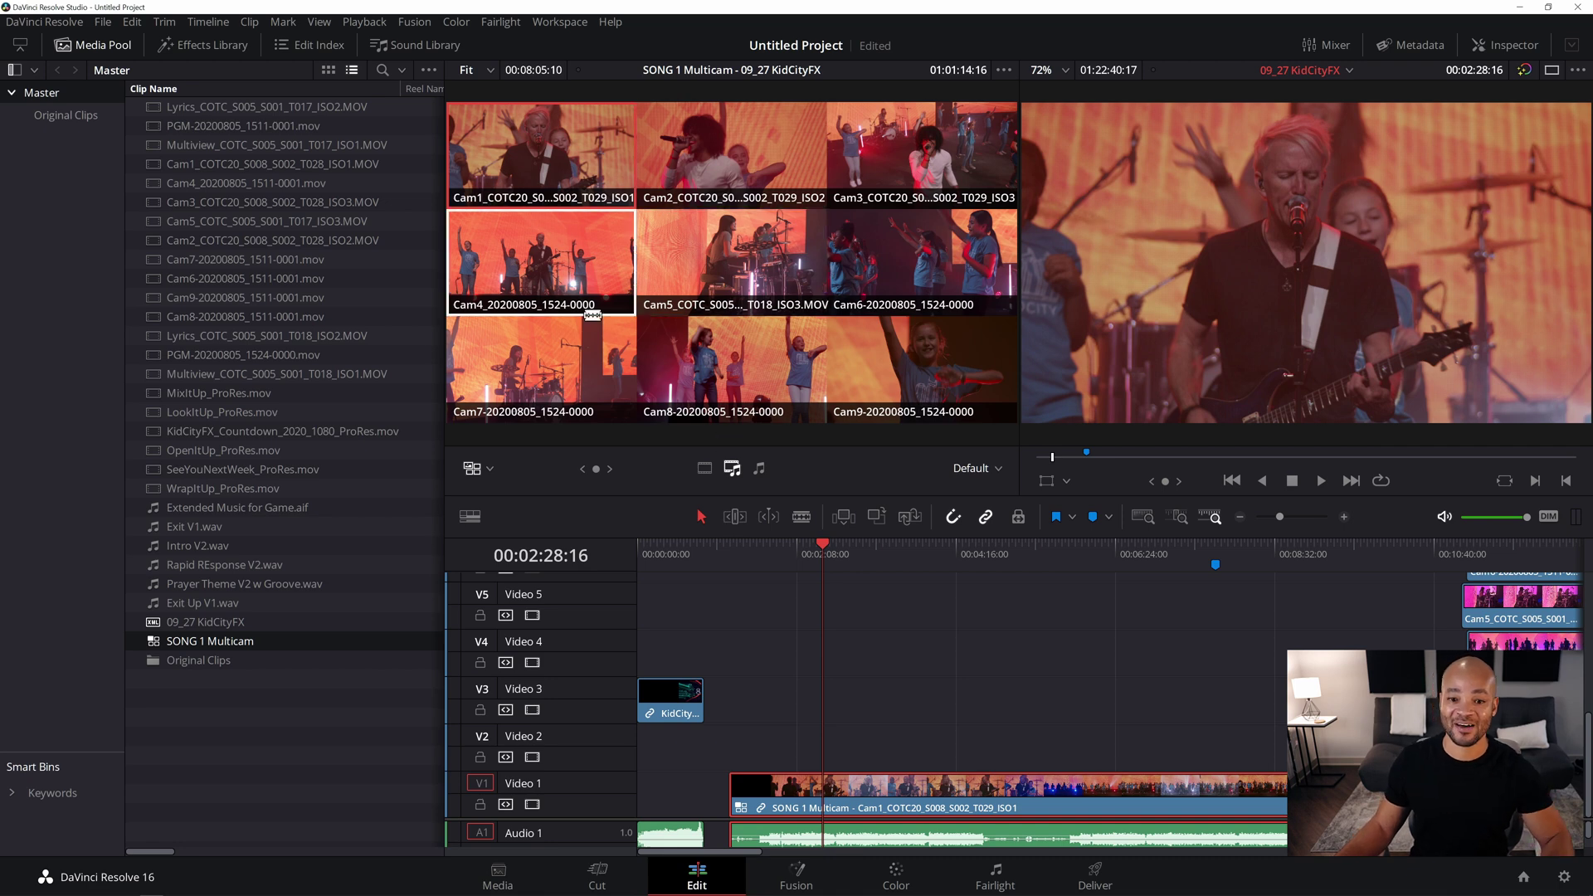
Play SONG 1 Multicam from about 00:01:40 and cut live to Cam5, Cam6, Cam3, Cam8 and Cam4, and stop playback
click(763, 554)
key(space)
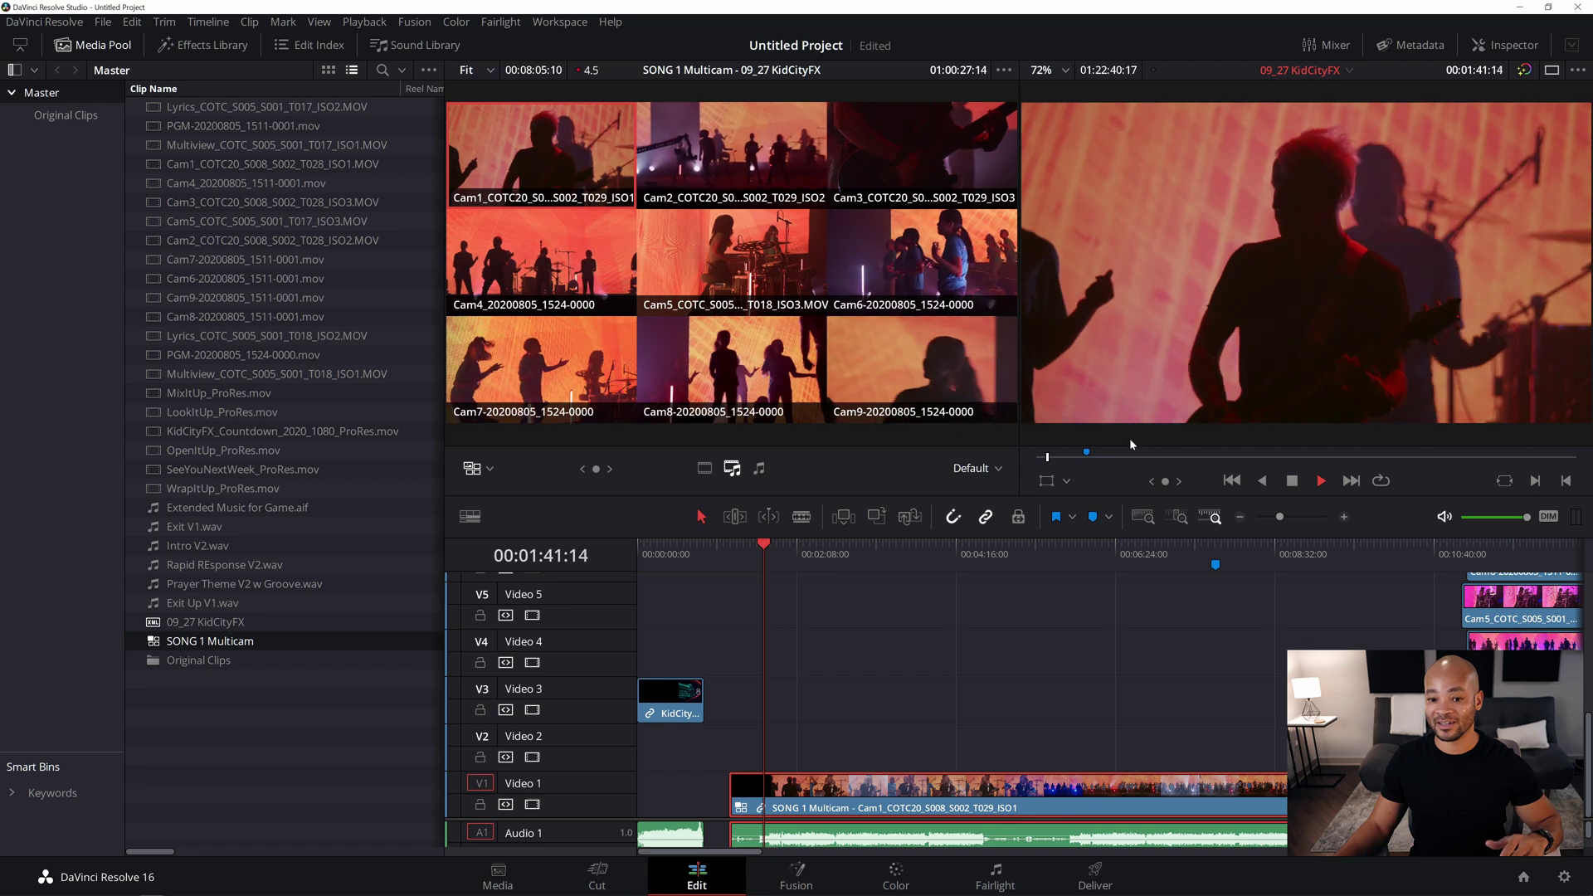
click(677, 217)
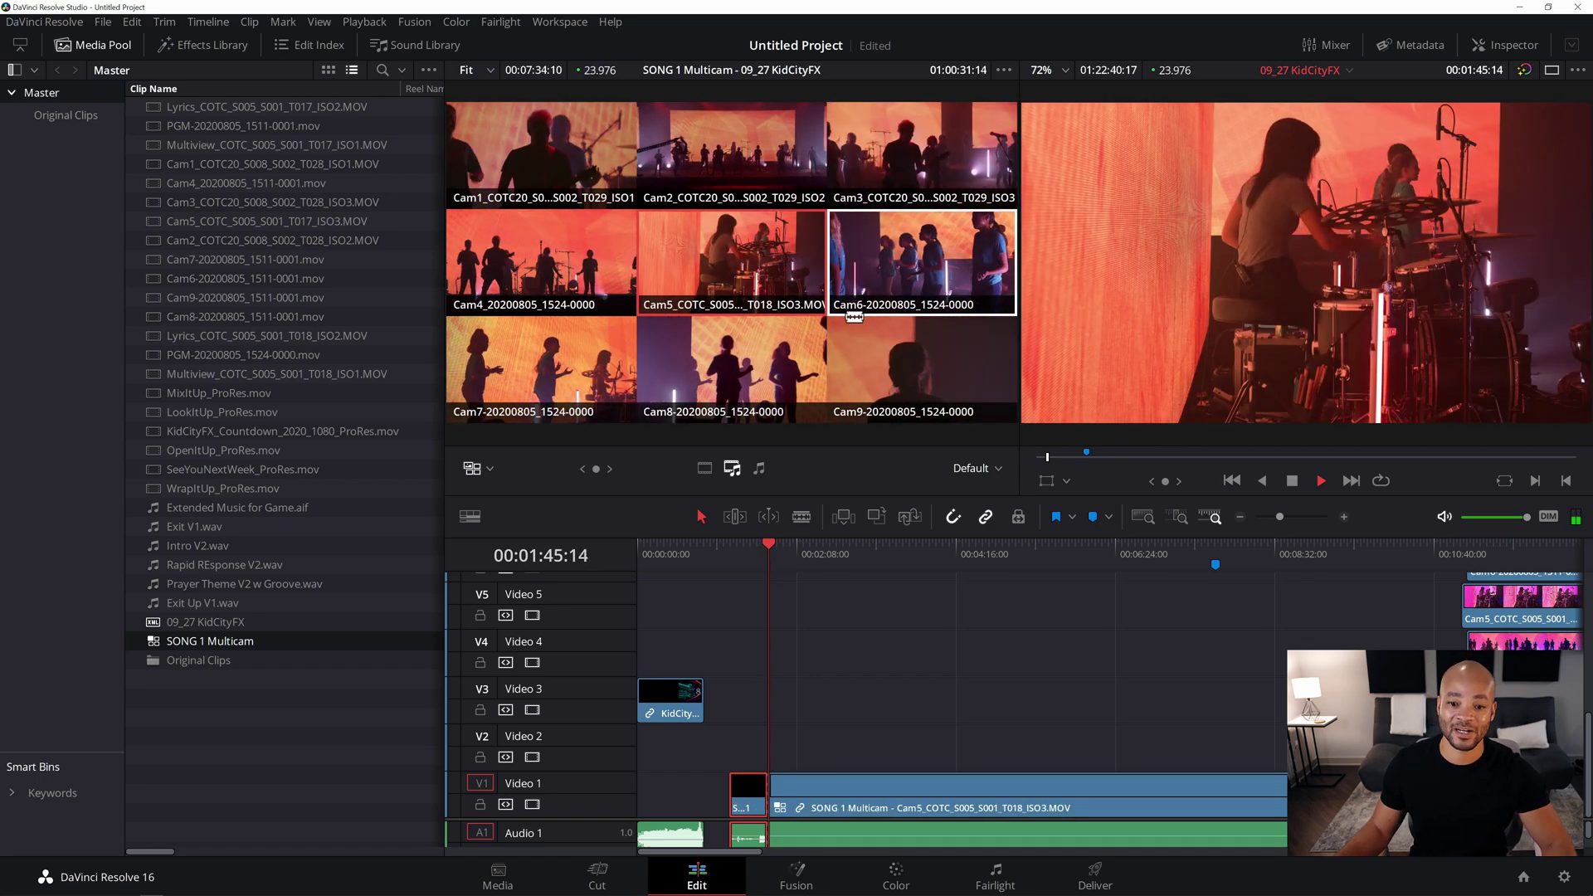
click(923, 254)
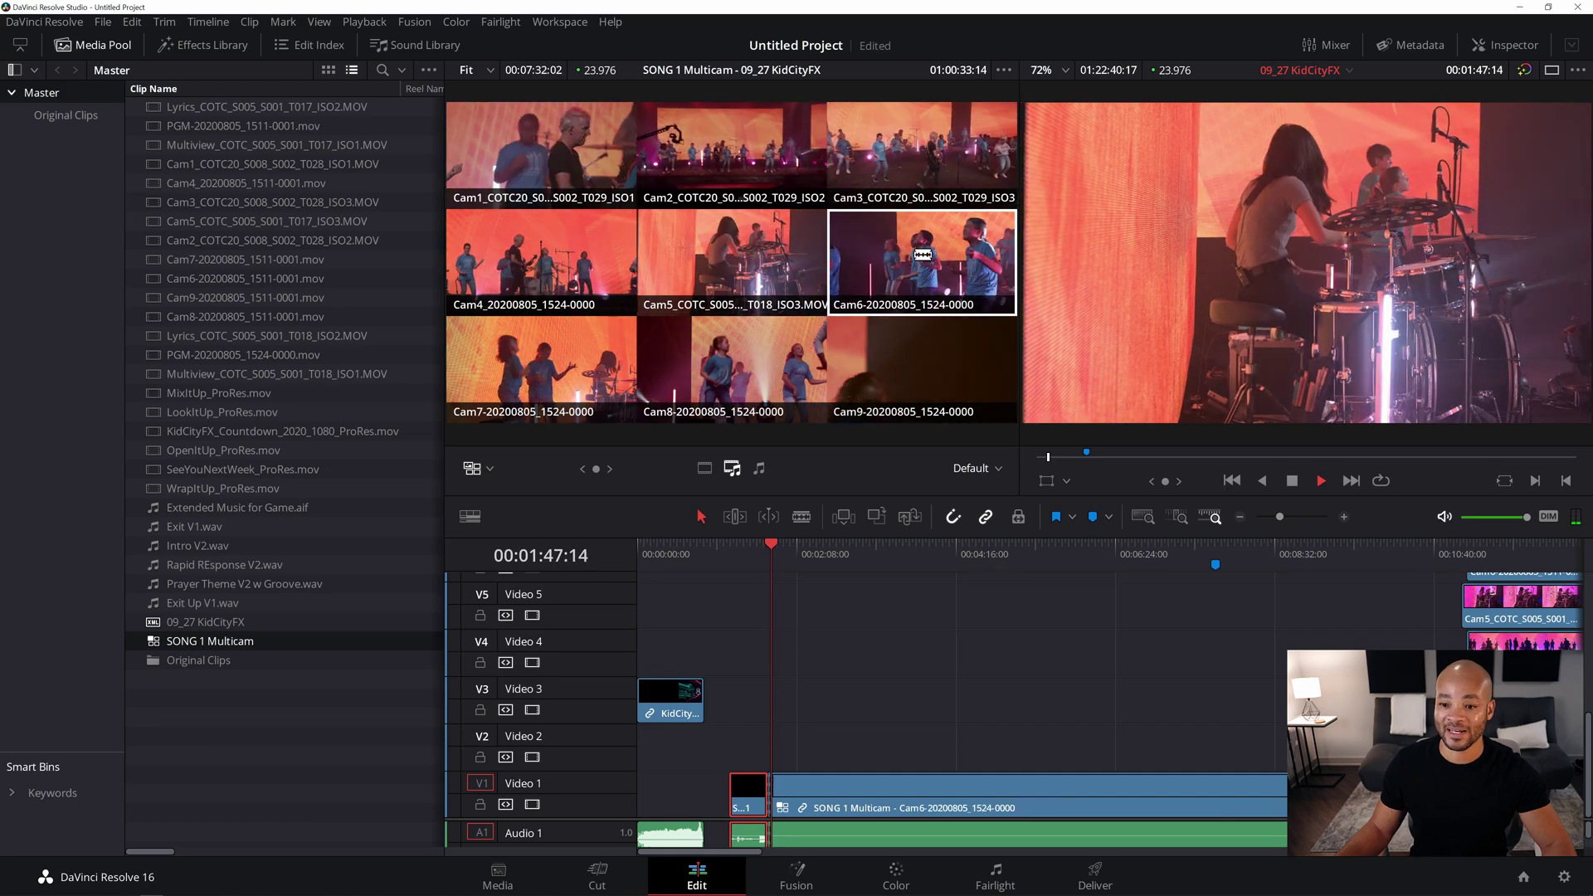
click(929, 161)
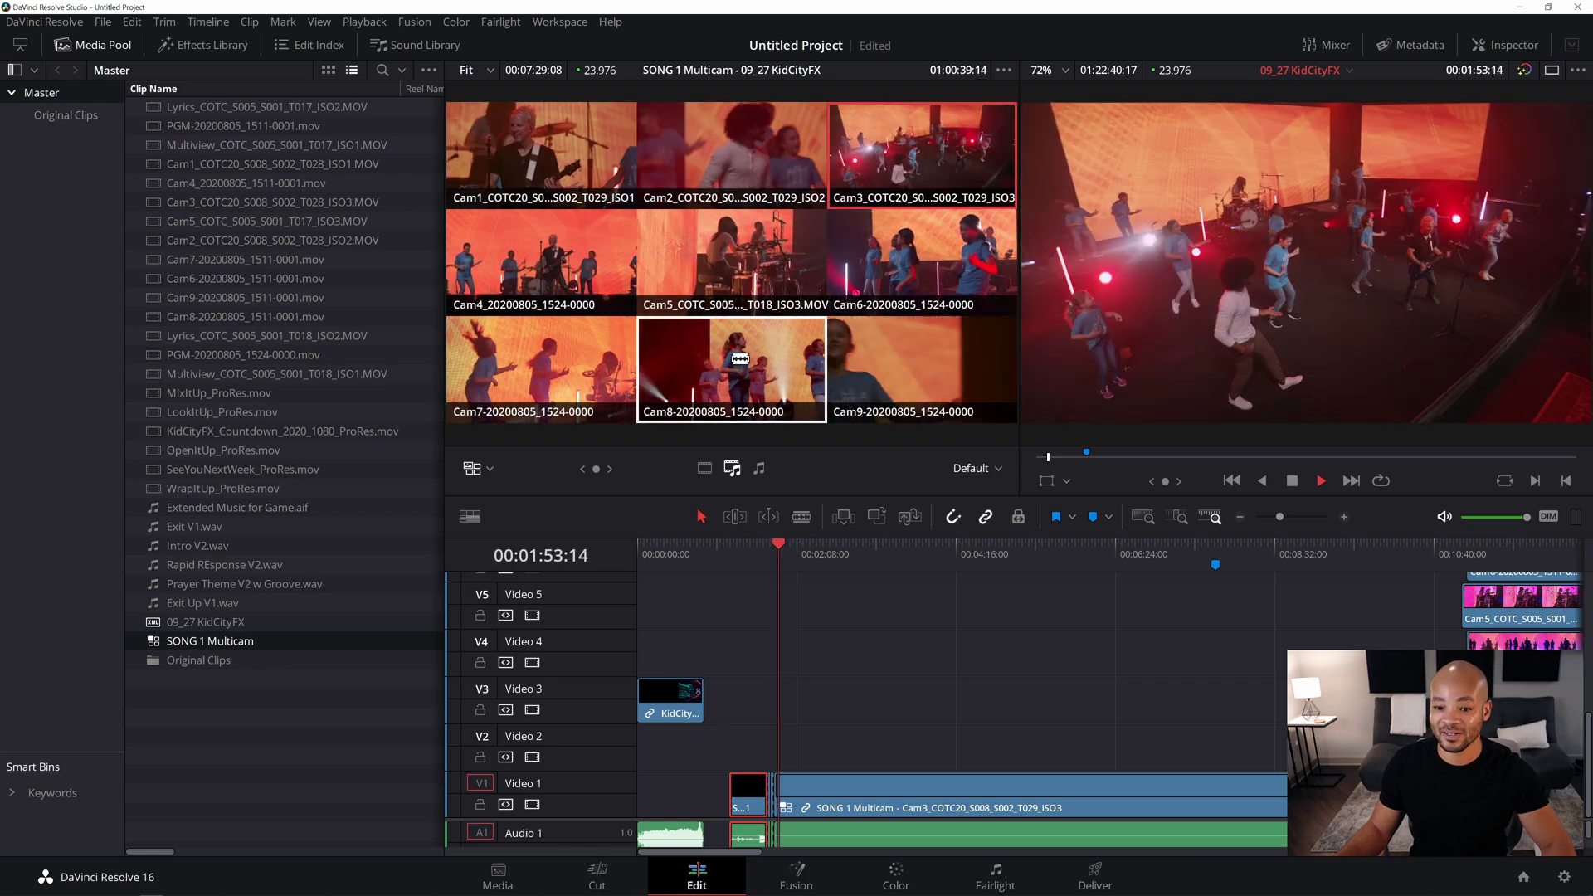
click(772, 357)
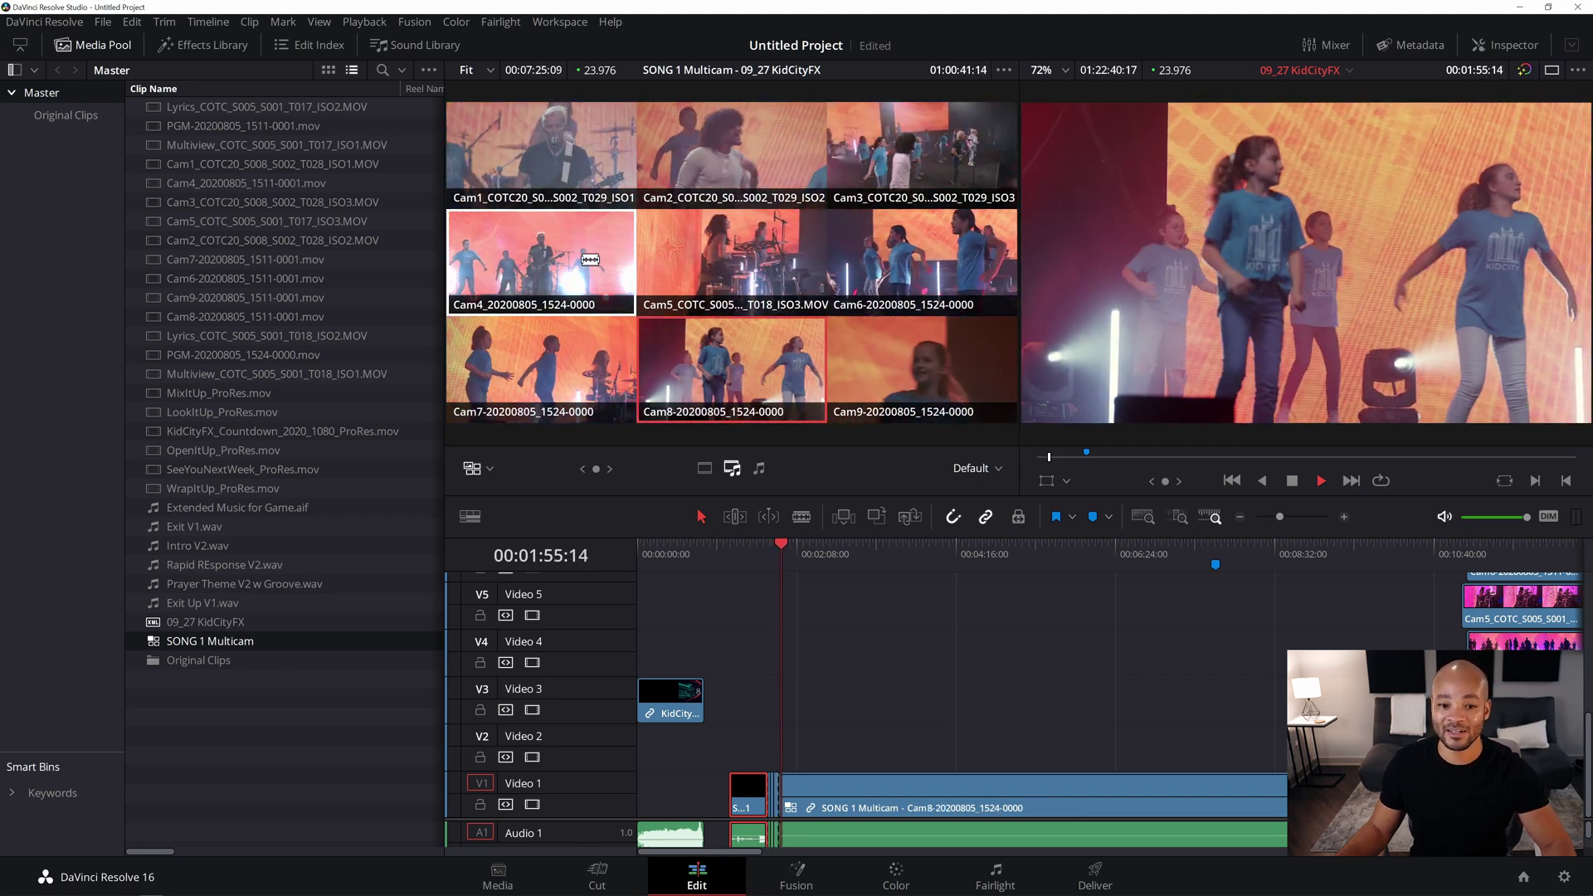
click(589, 259)
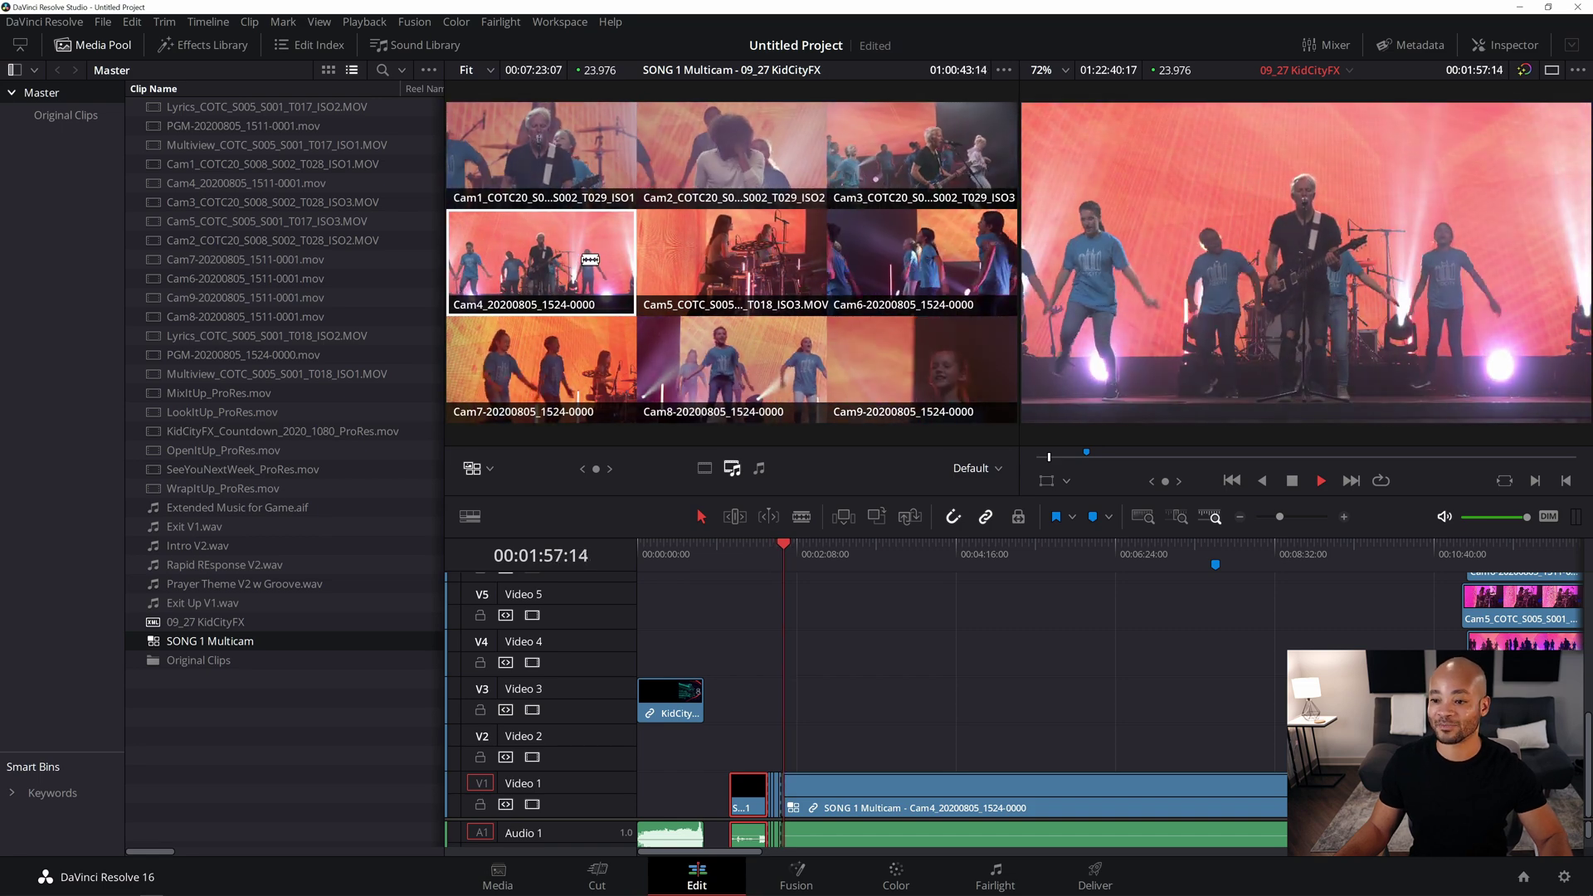
key(space)
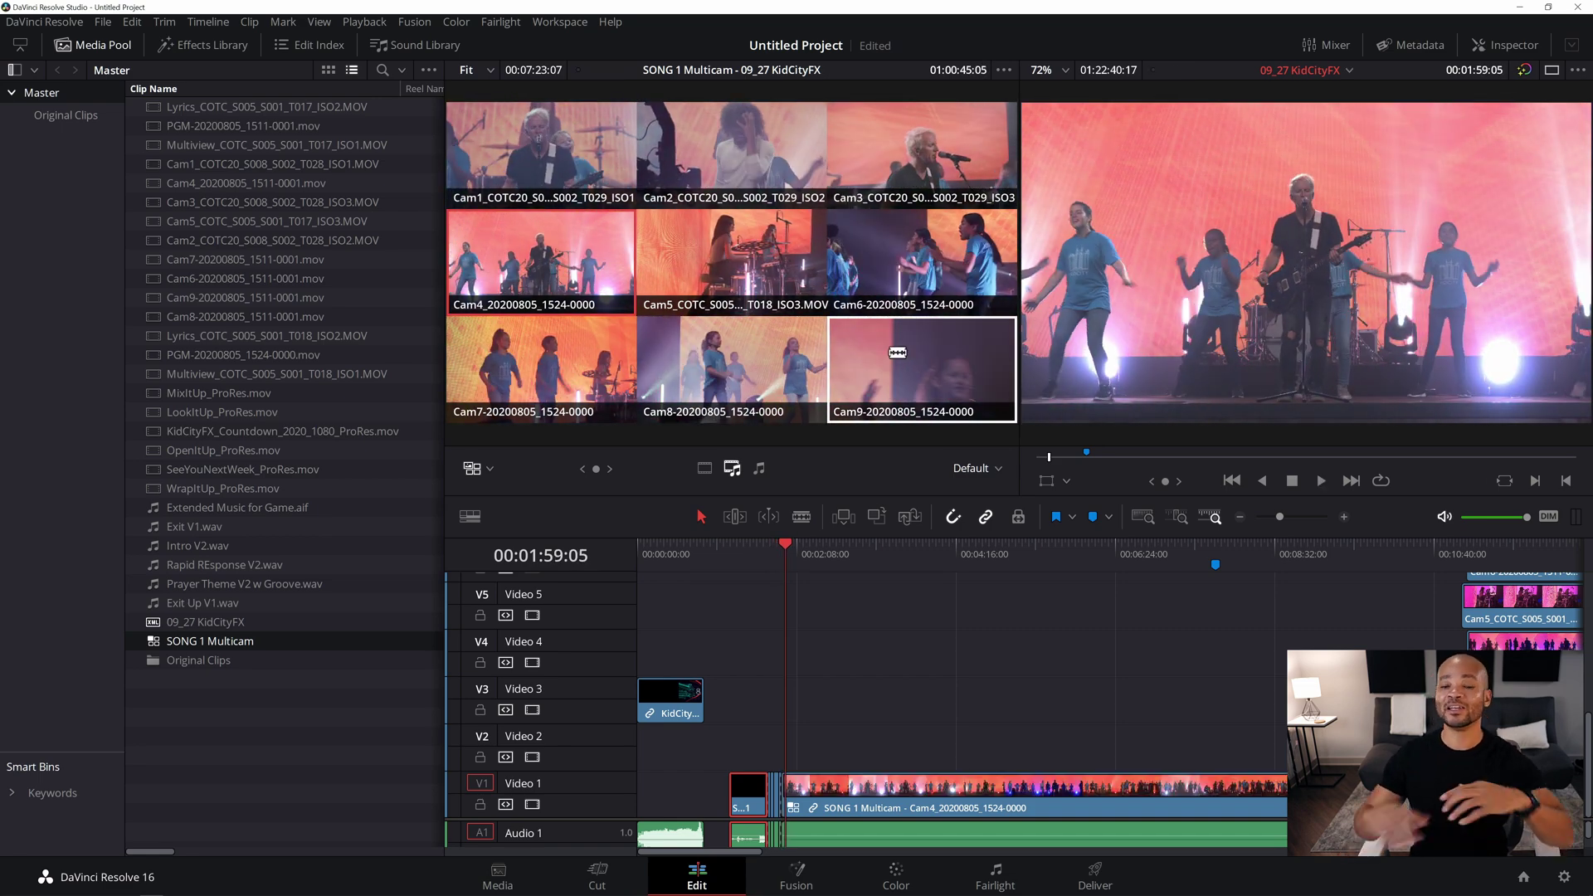
Zoom in on the new multicam cuts and replay the first change, from Cam1 to Cam5, starting at about 00:01:43
click(1346, 516)
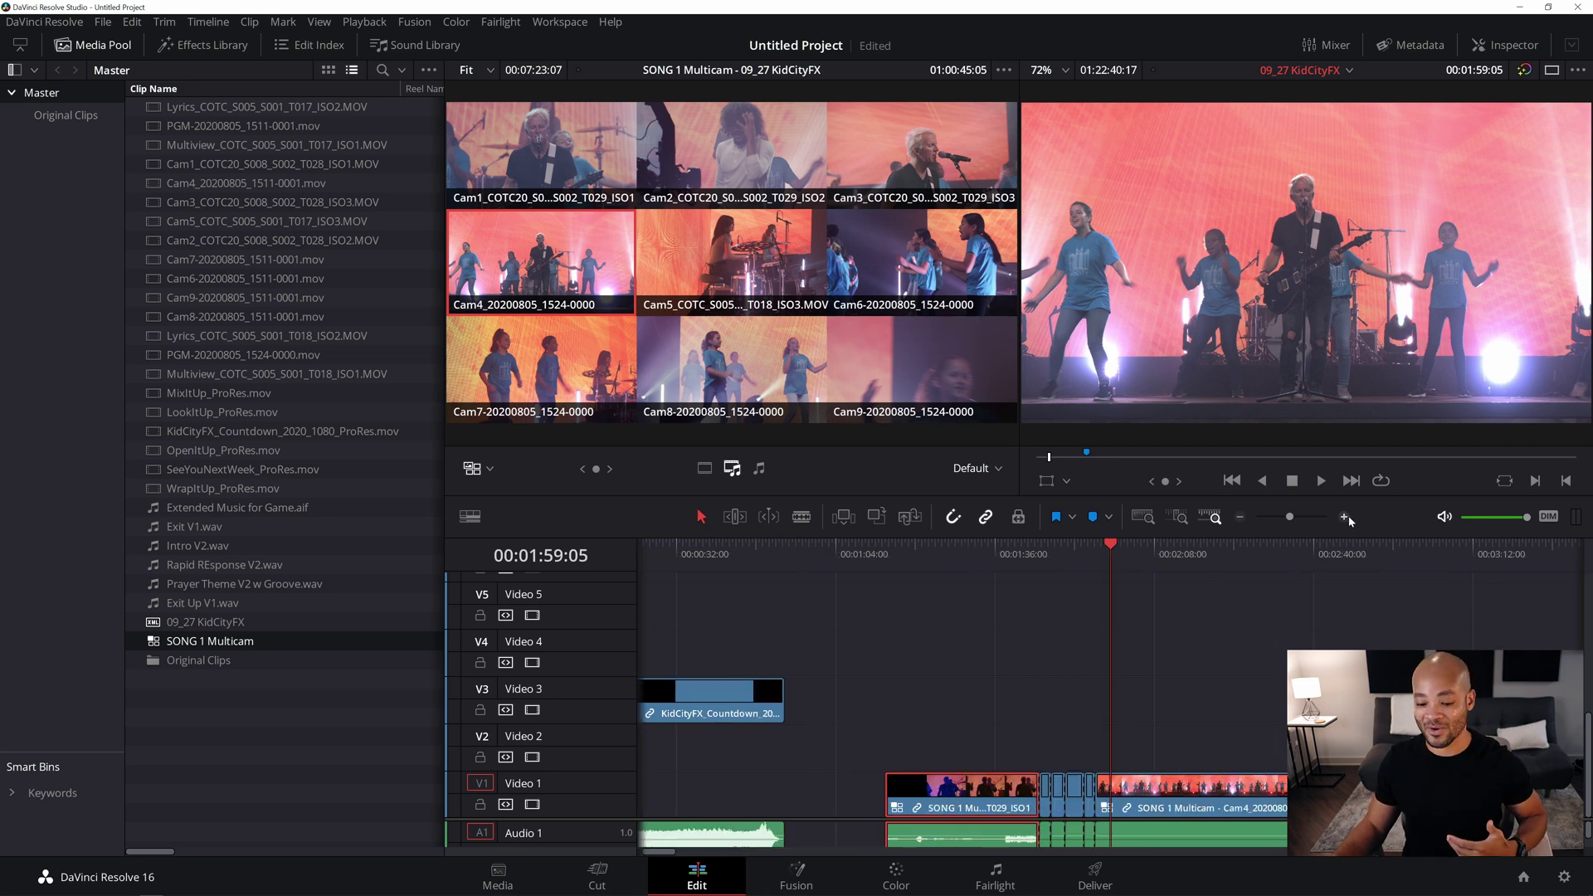
click(1346, 516)
click(1346, 516)
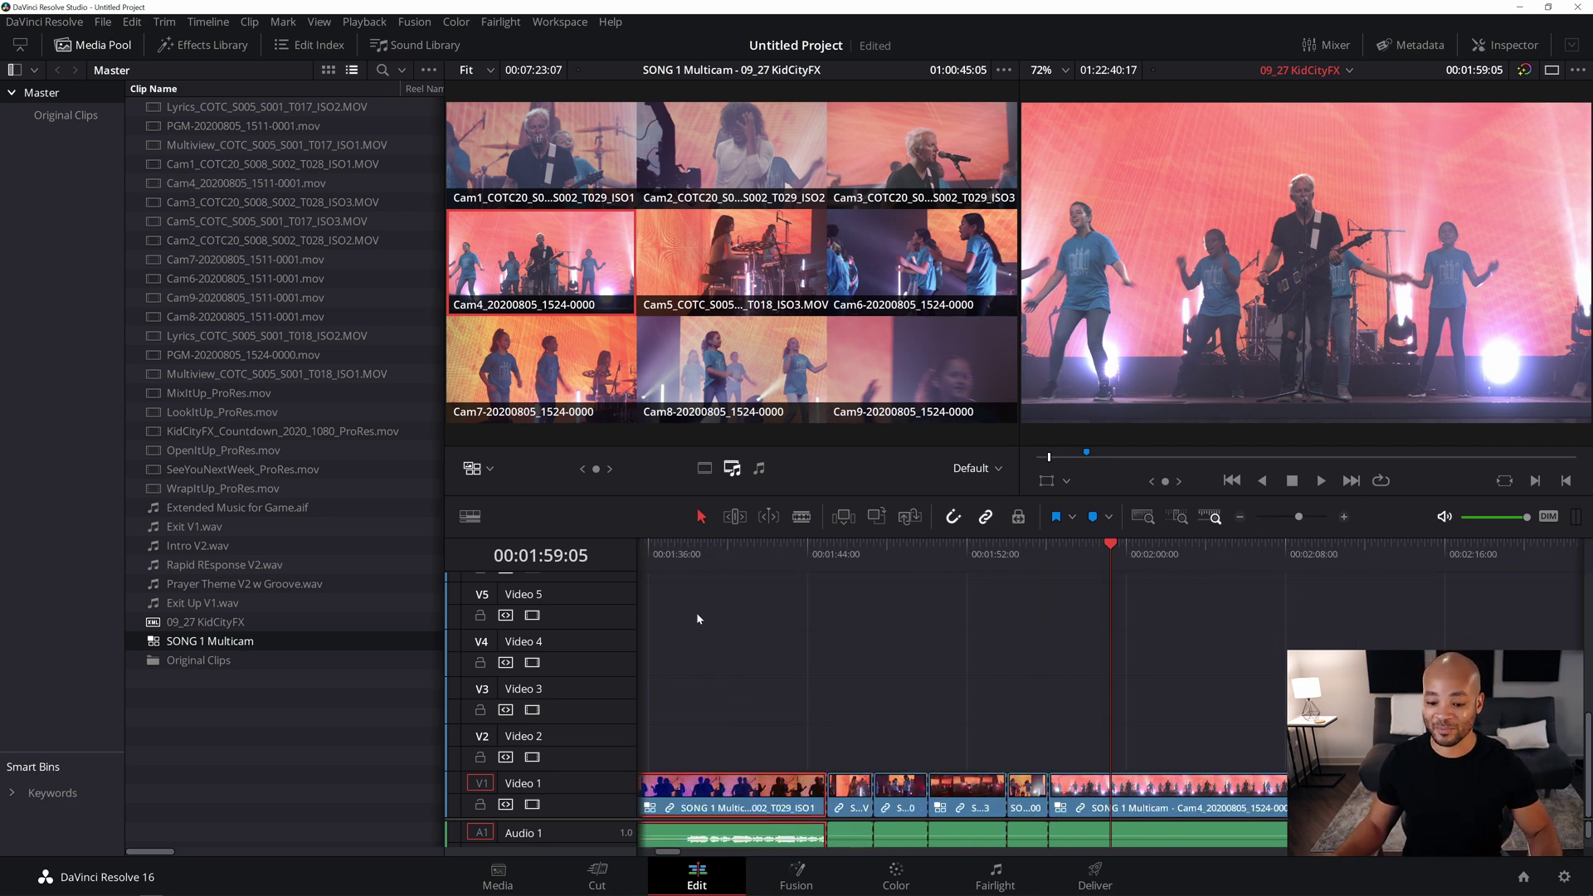
click(805, 549)
click(788, 549)
key(space)
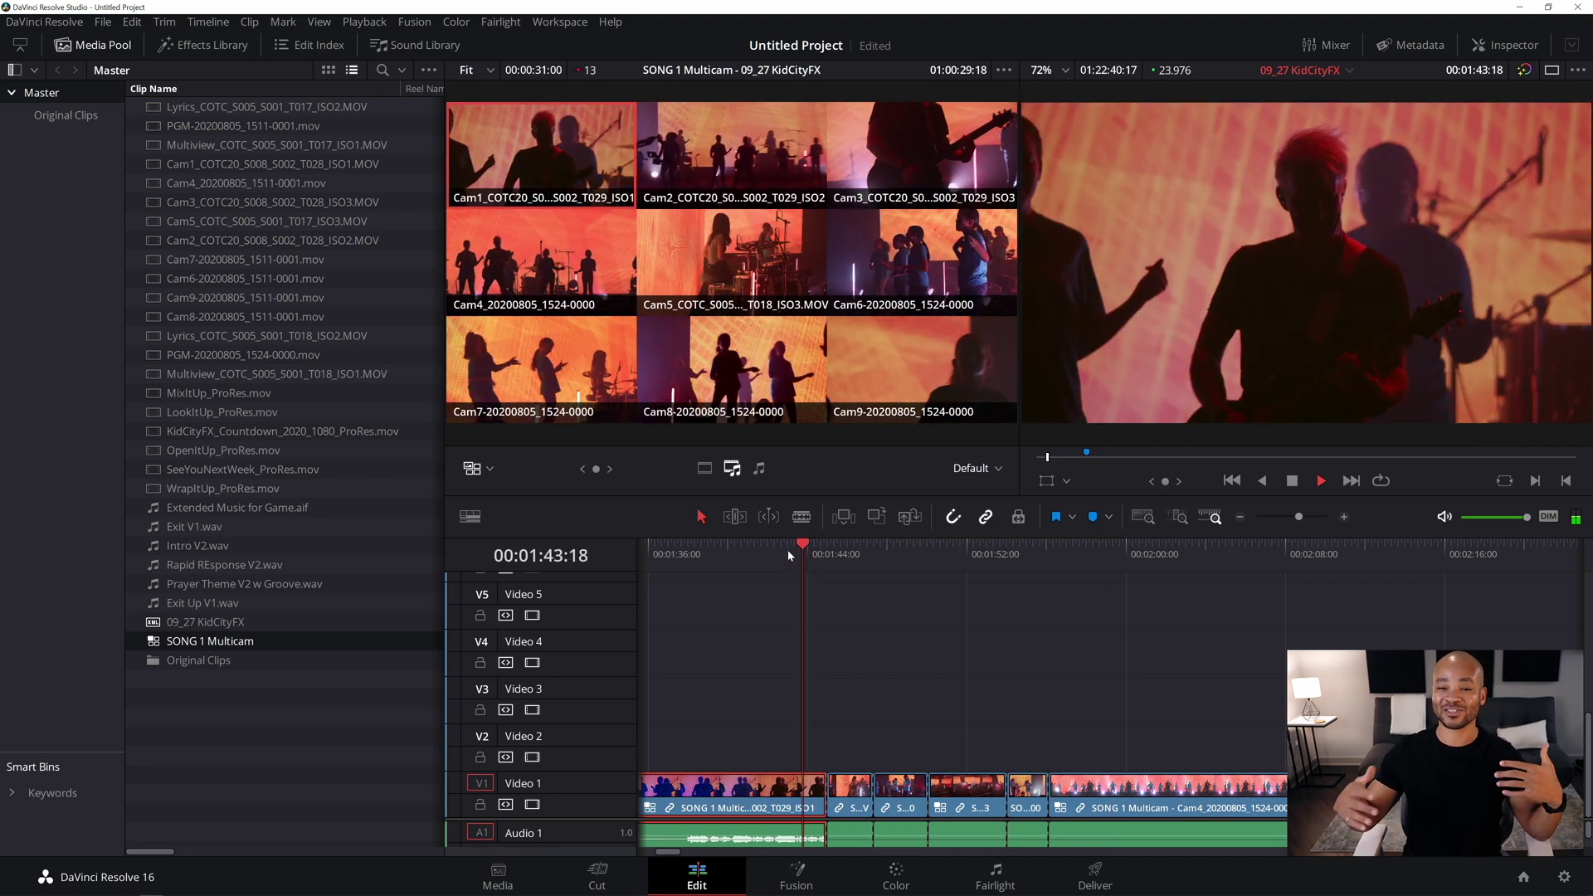
key(5)
key(space)
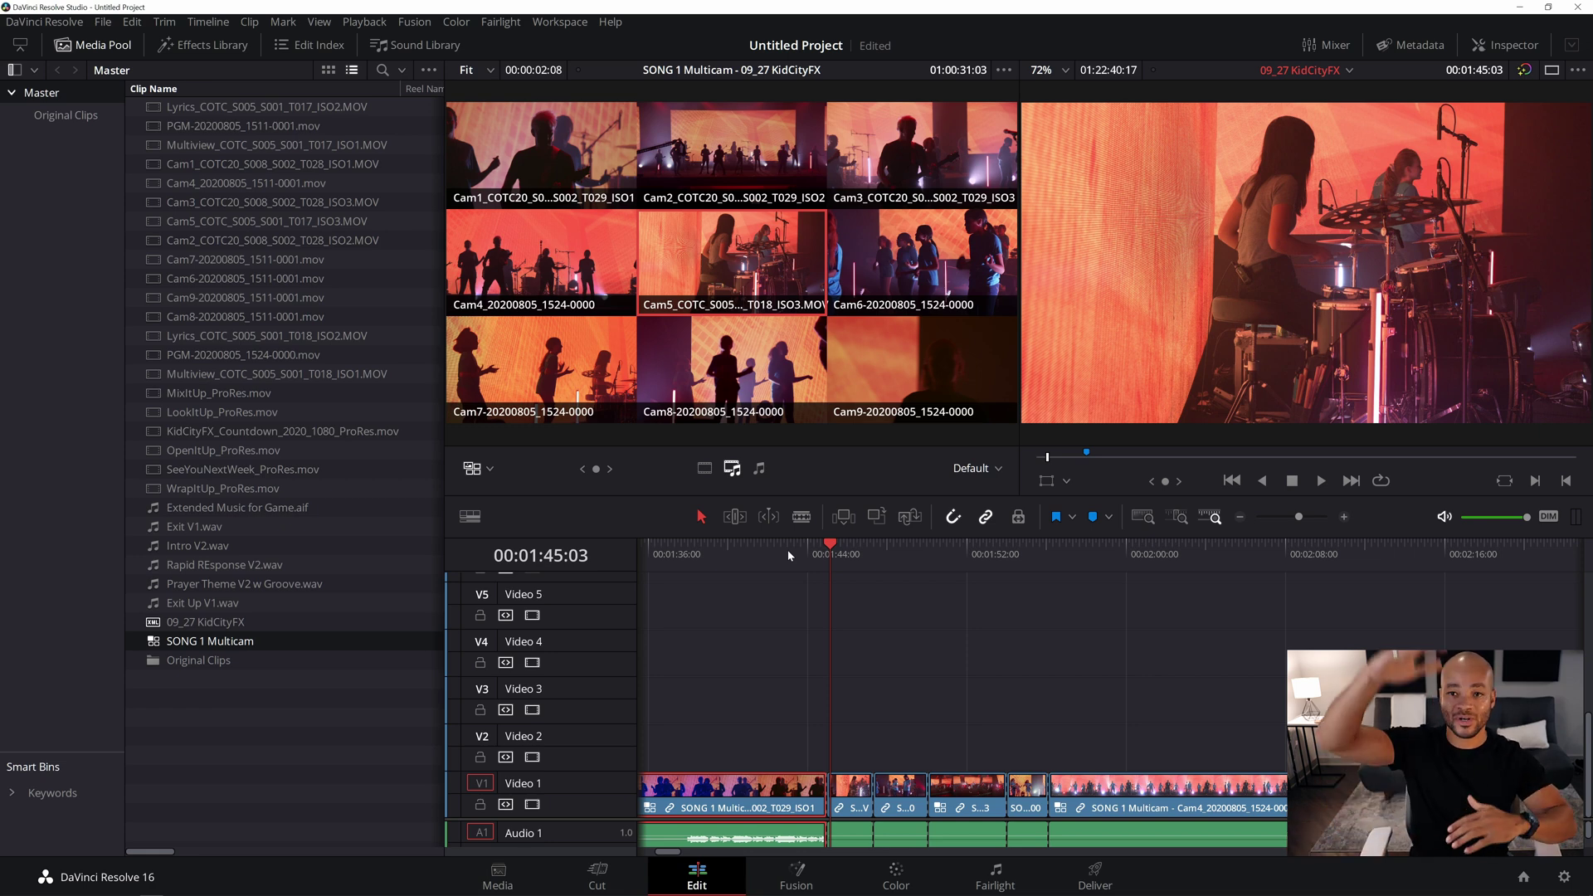
Compare the contents of the Original Clips bin with the Master bin
click(88, 117)
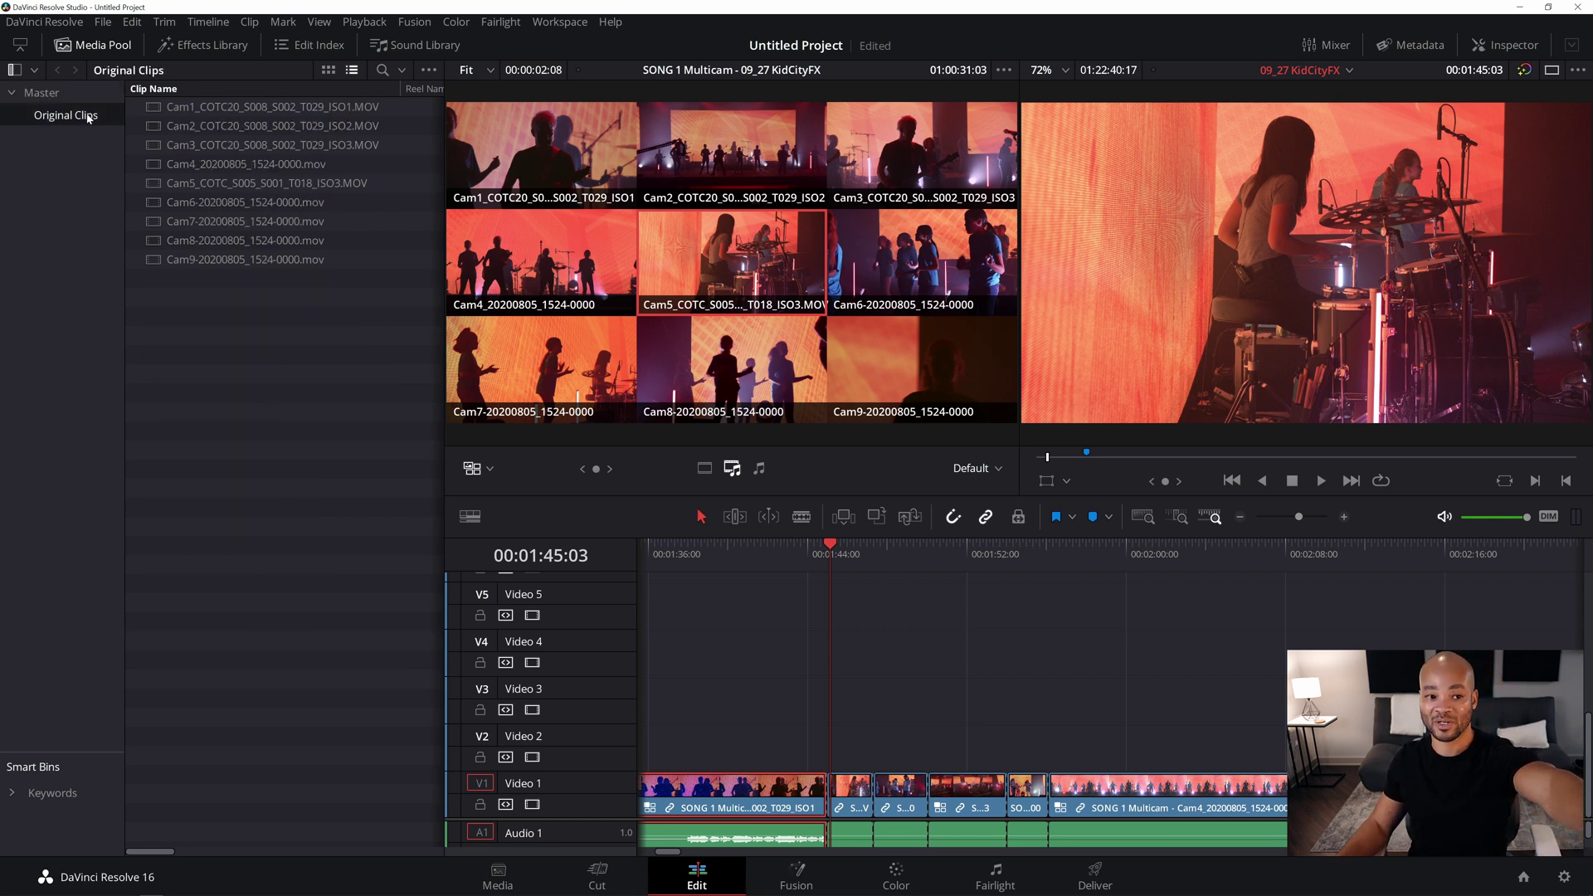
click(48, 93)
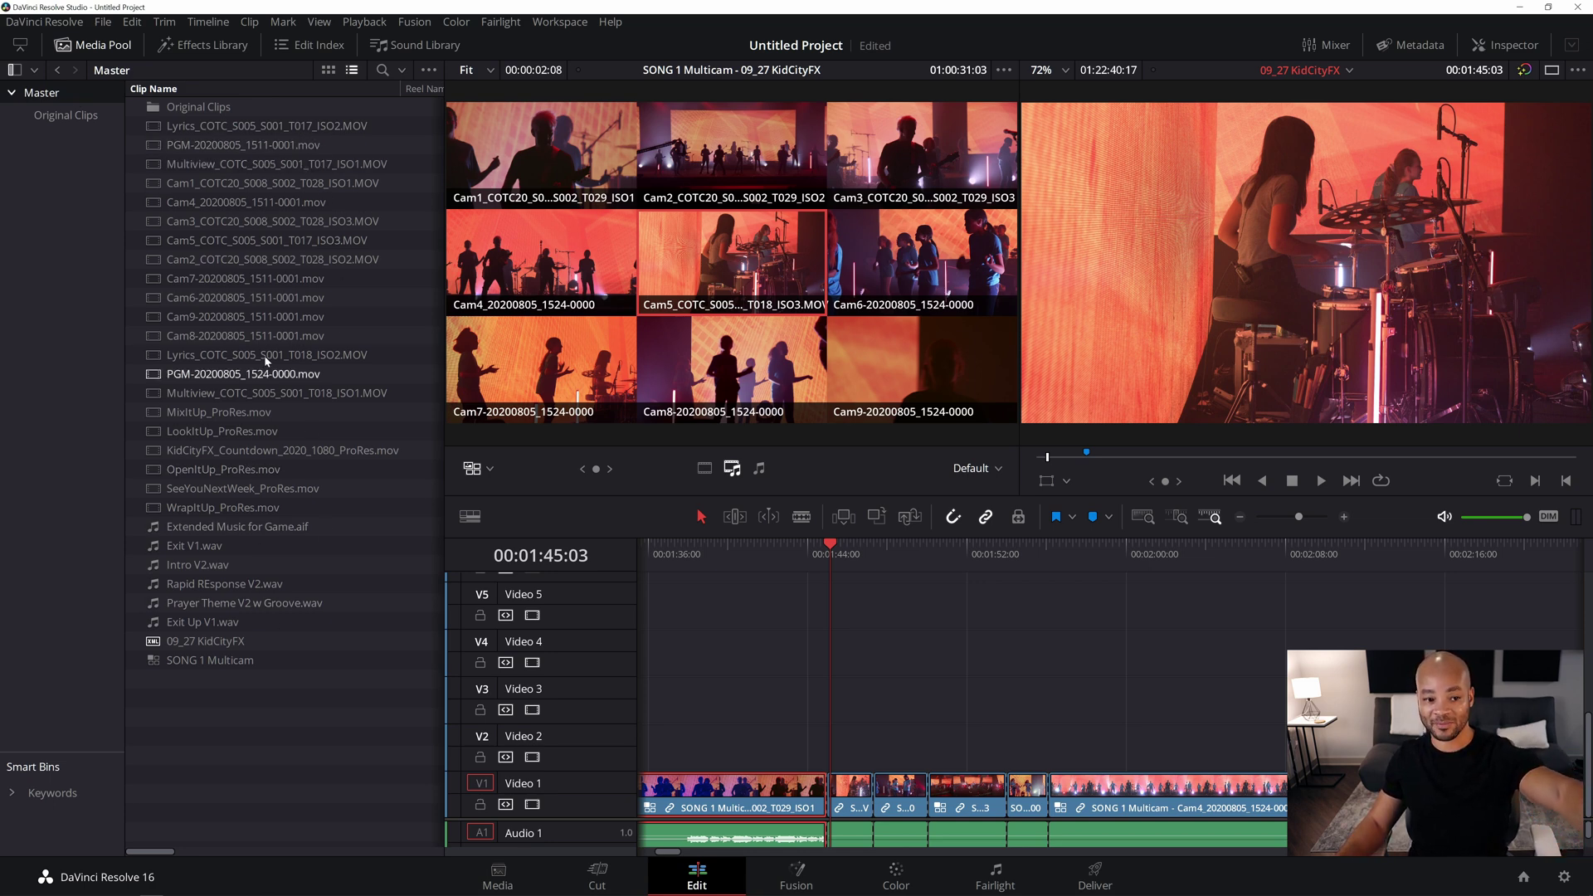
click(73, 116)
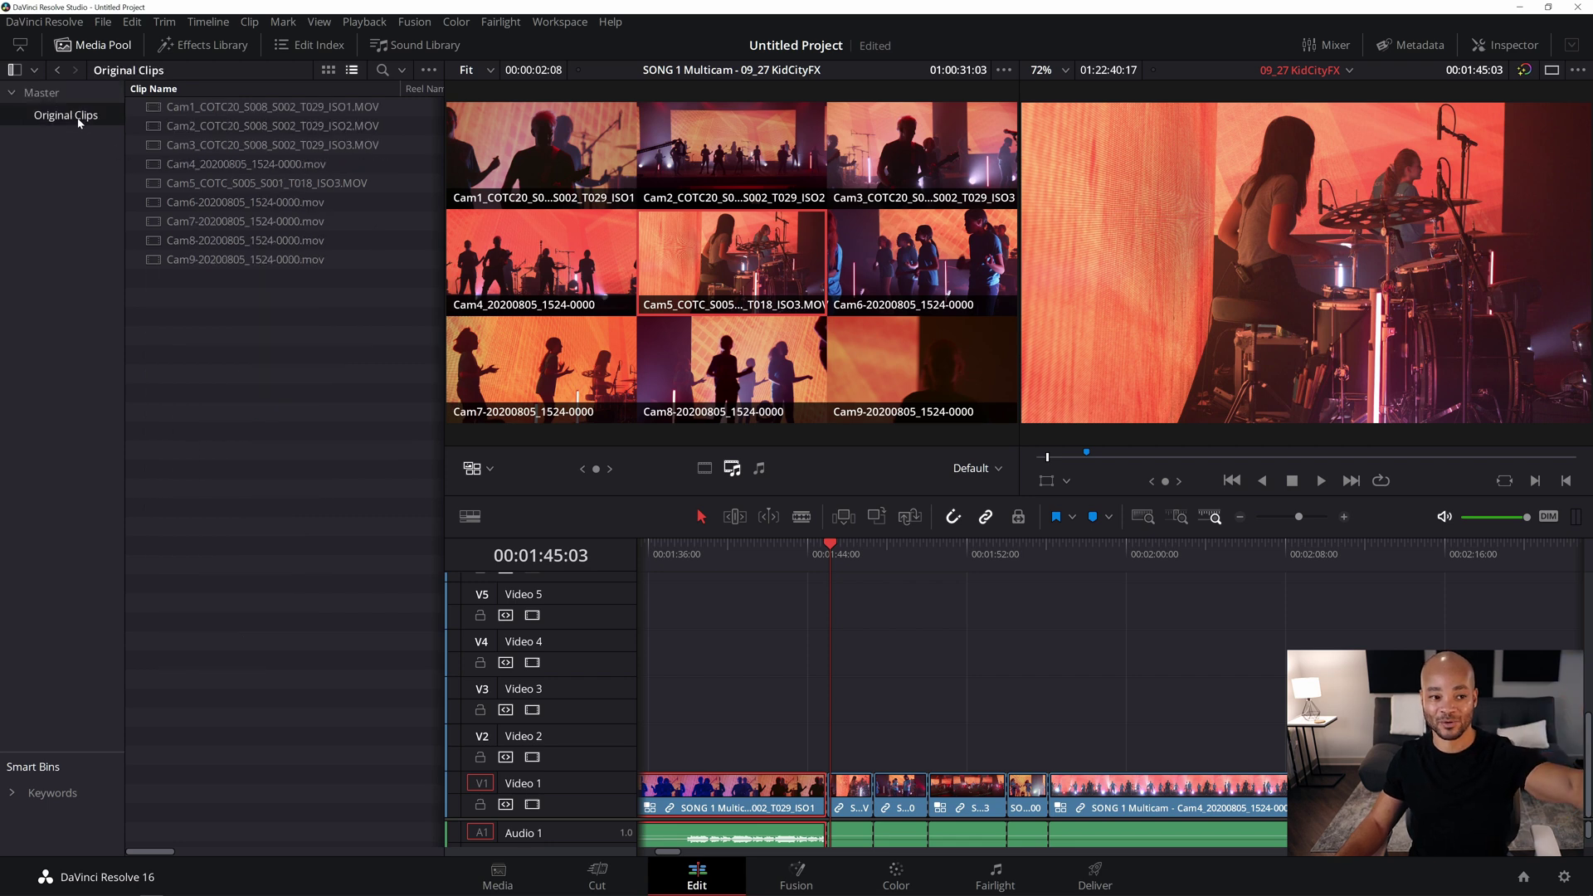
Return to the Master bin and look over the cut SONG 1 Multicam clips along the 09_27 KidCityFX timeline
click(63, 97)
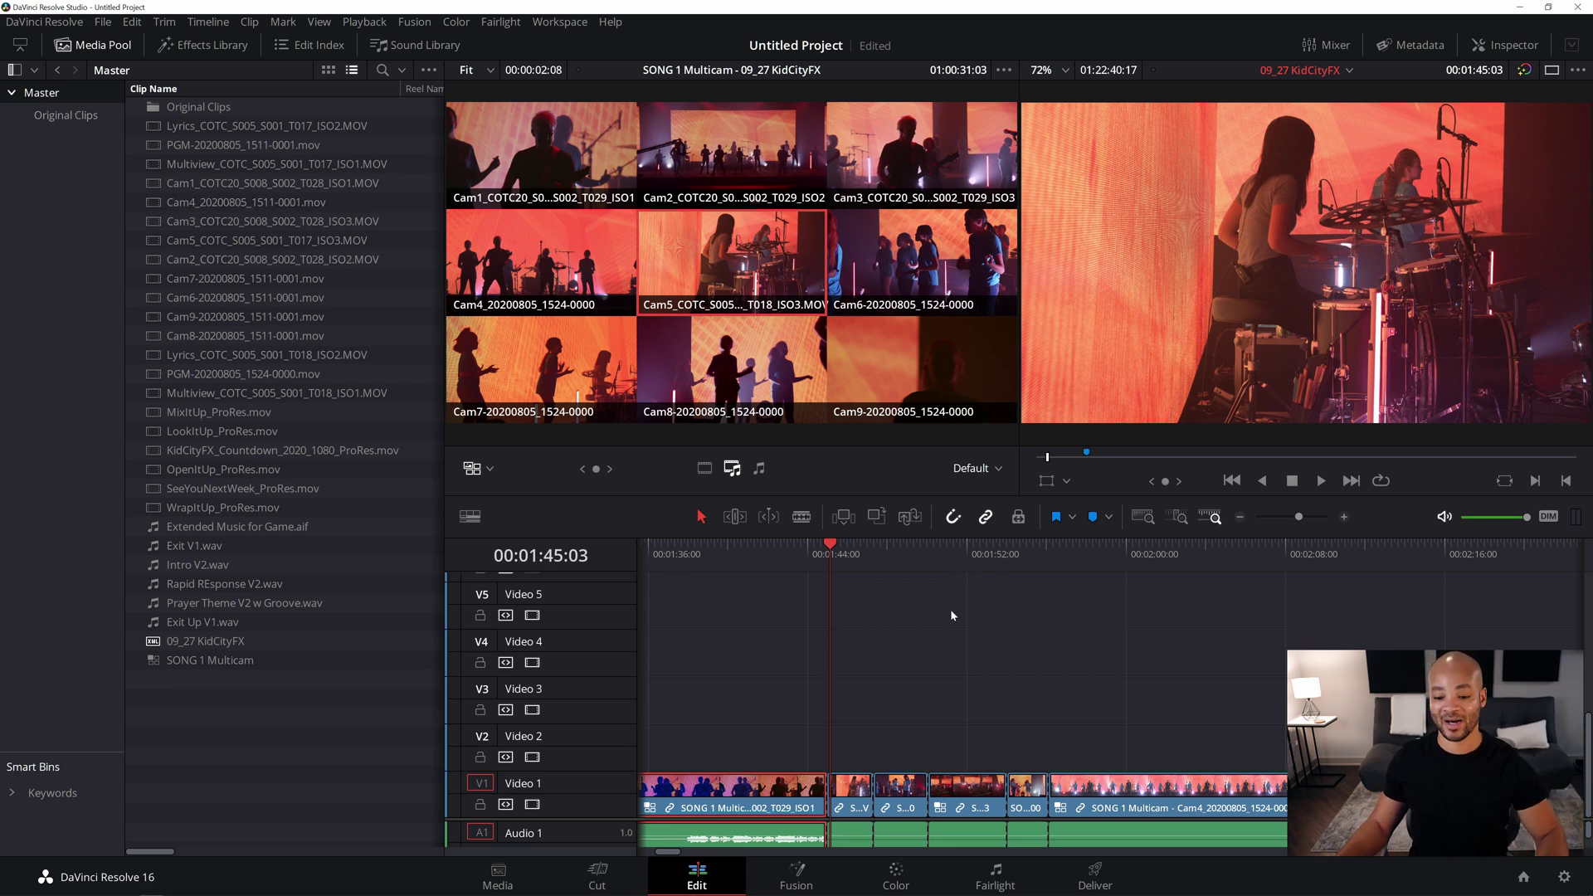
click(1242, 519)
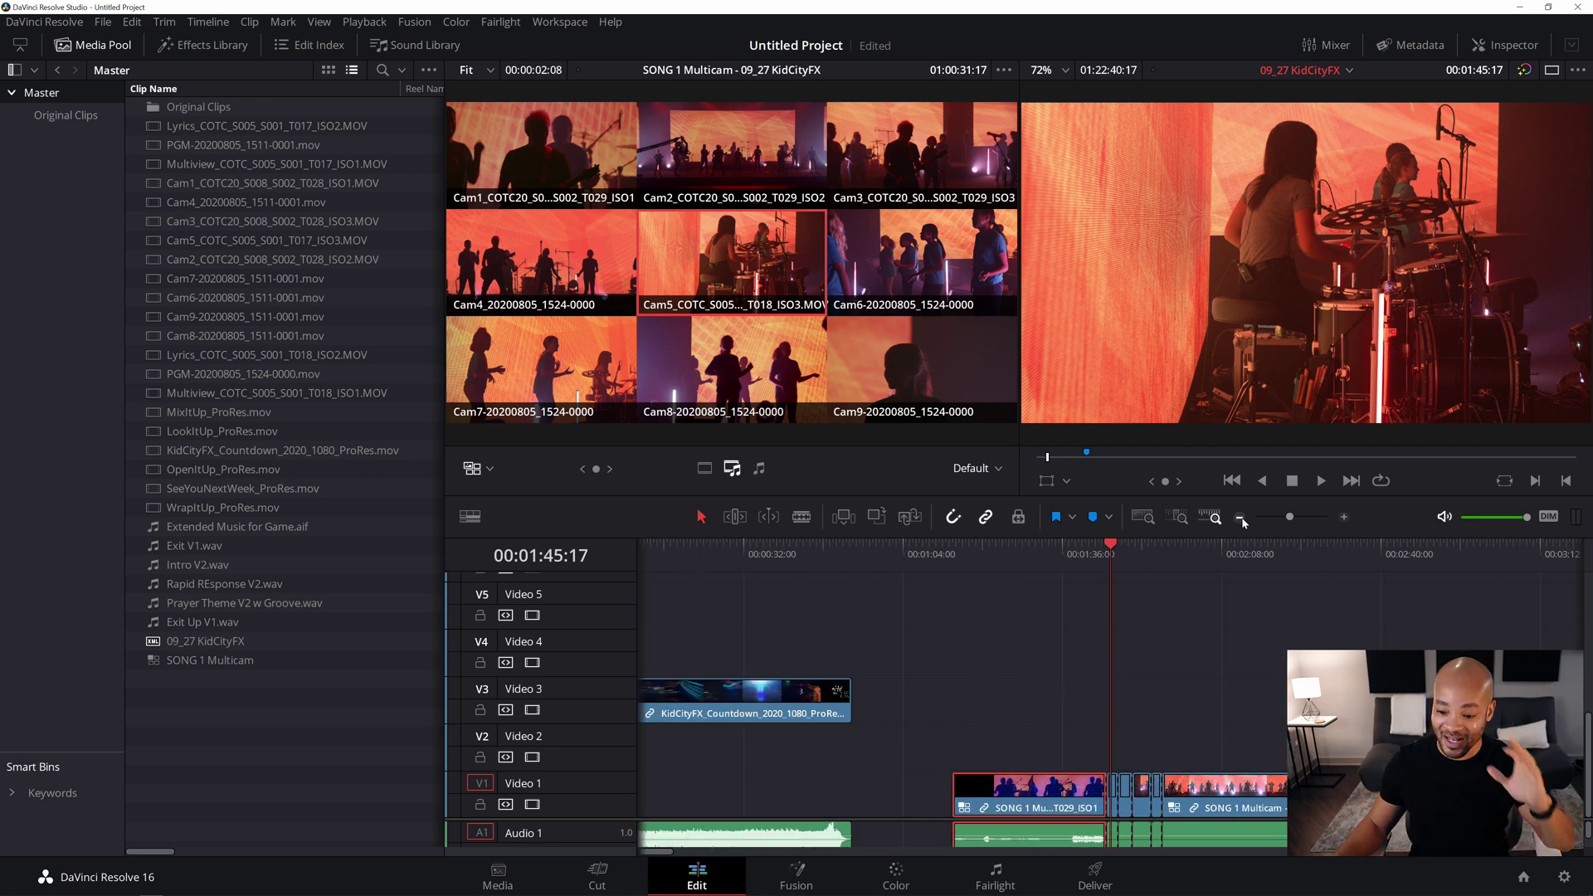
click(1242, 519)
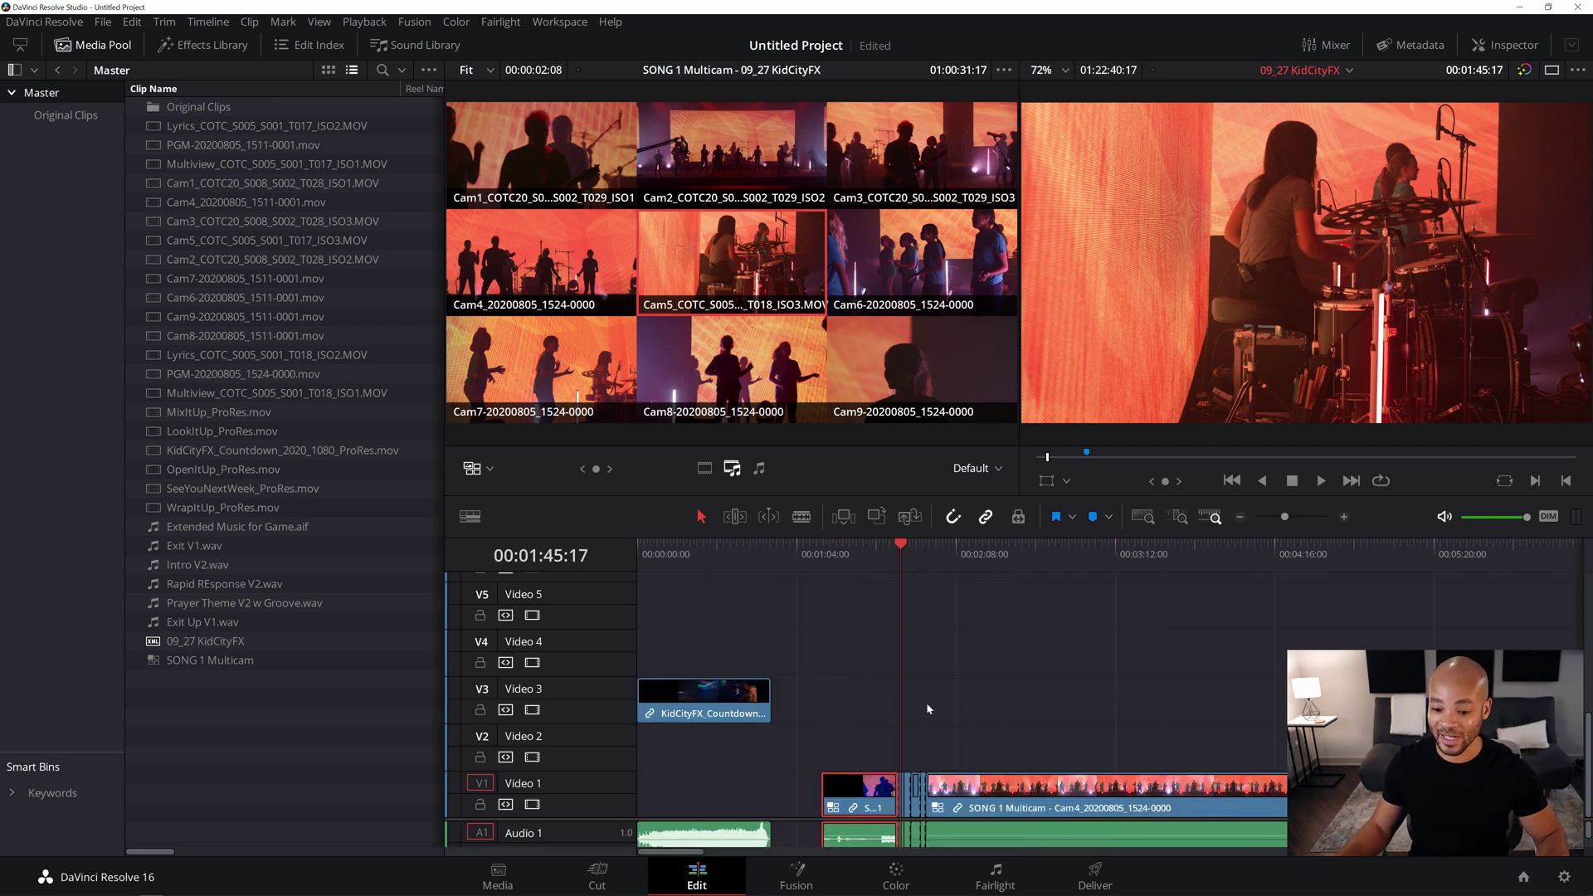
scroll(983, 597, right, 5)
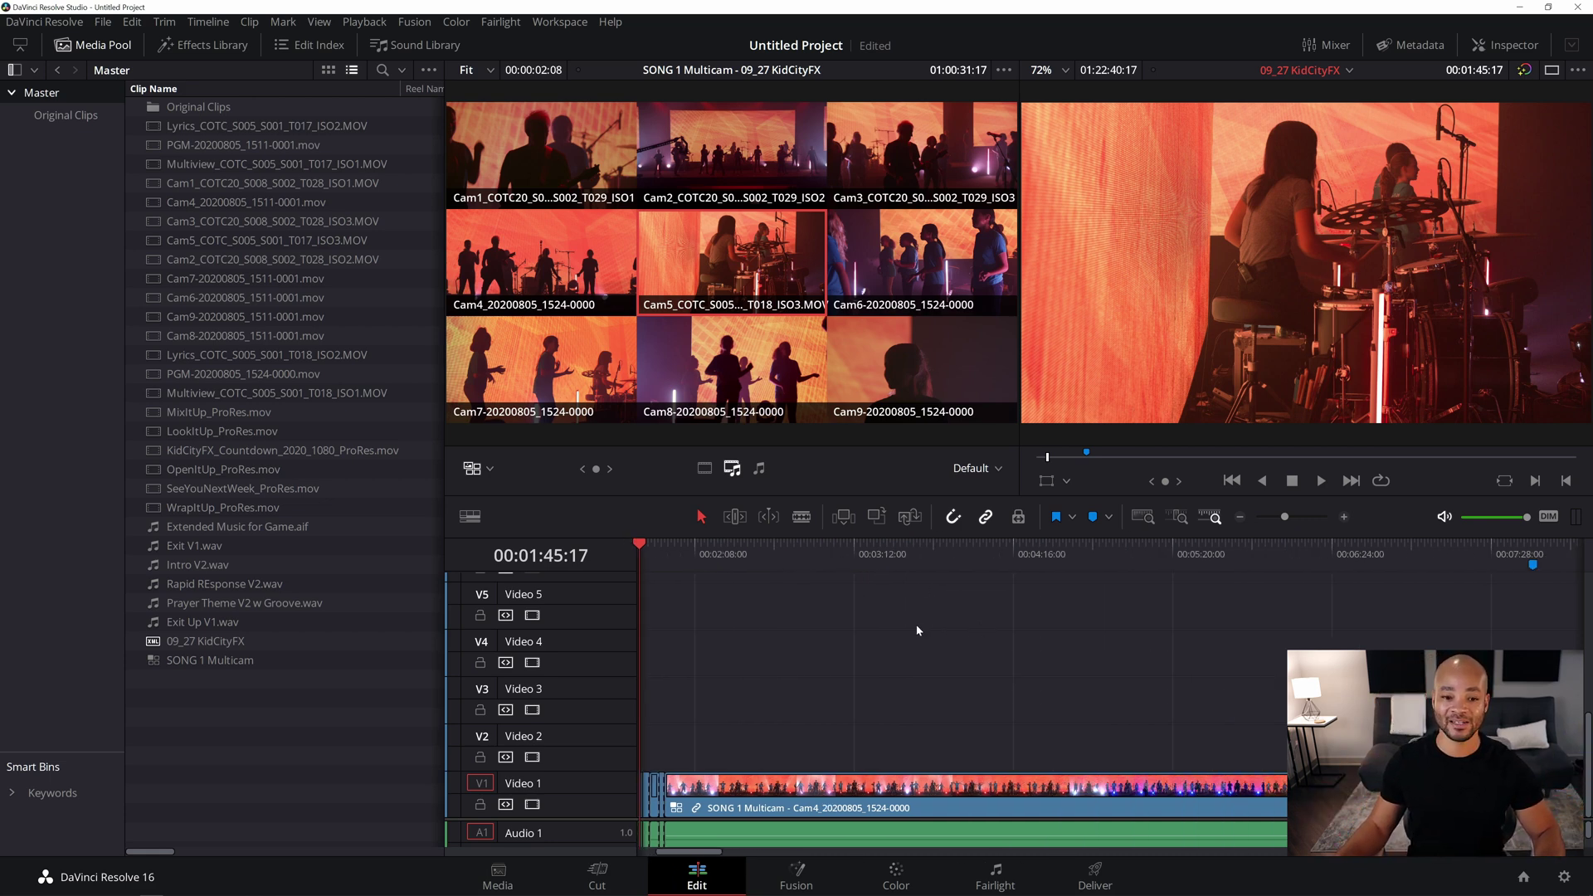
scroll(1027, 699, left, 5)
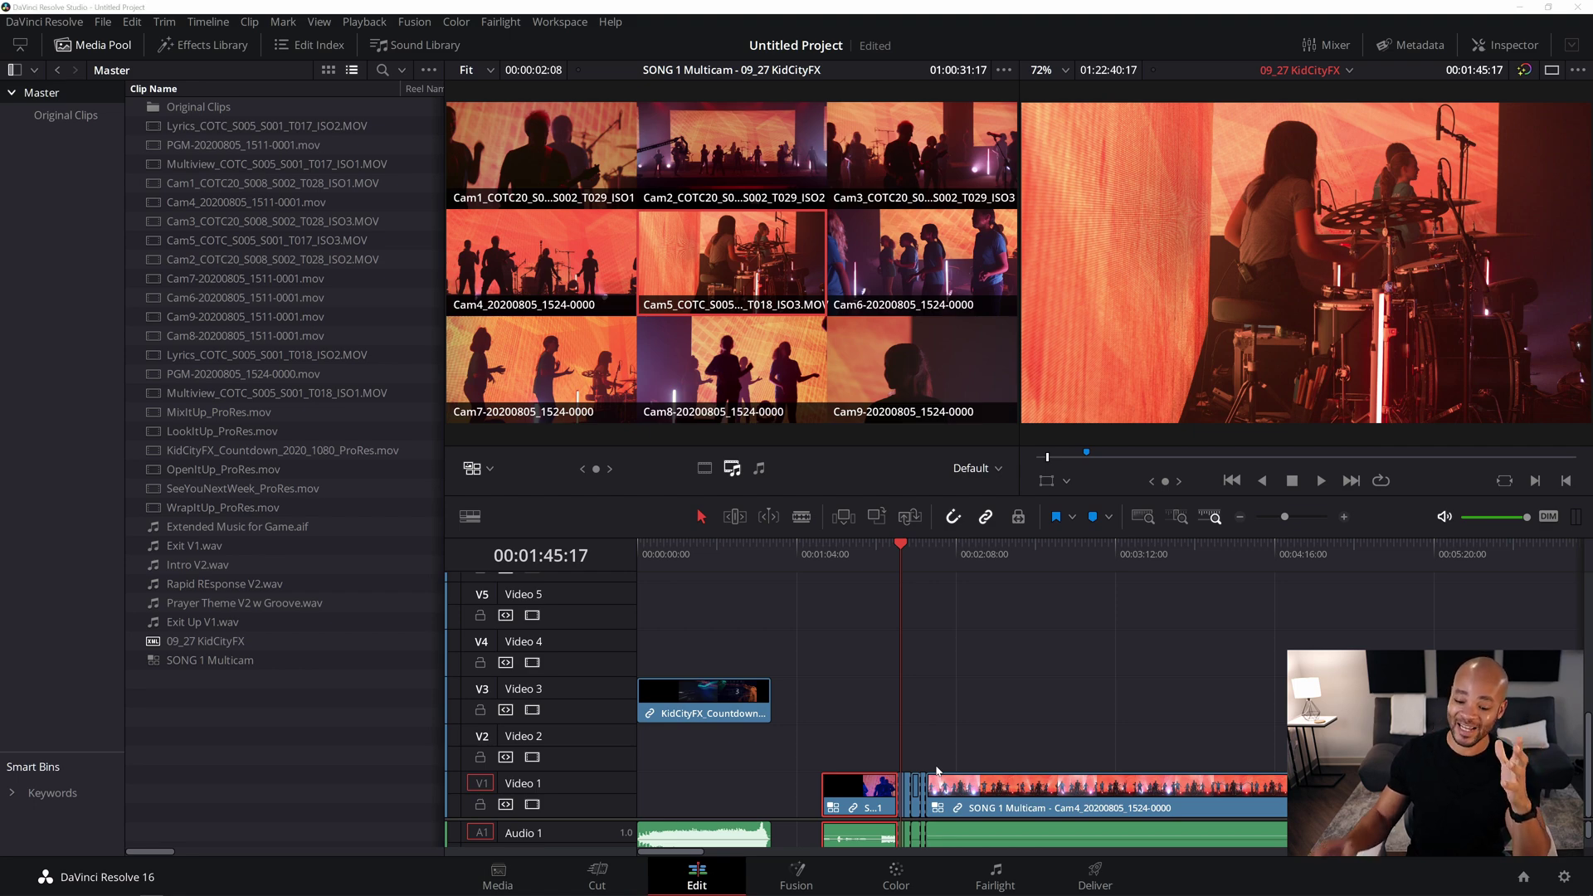
Replay the multicam cuts from 00:01:45:17 to about 00:01:49:06, and park the playhead on the Cam6 clip at 00:01:47:08
key(space)
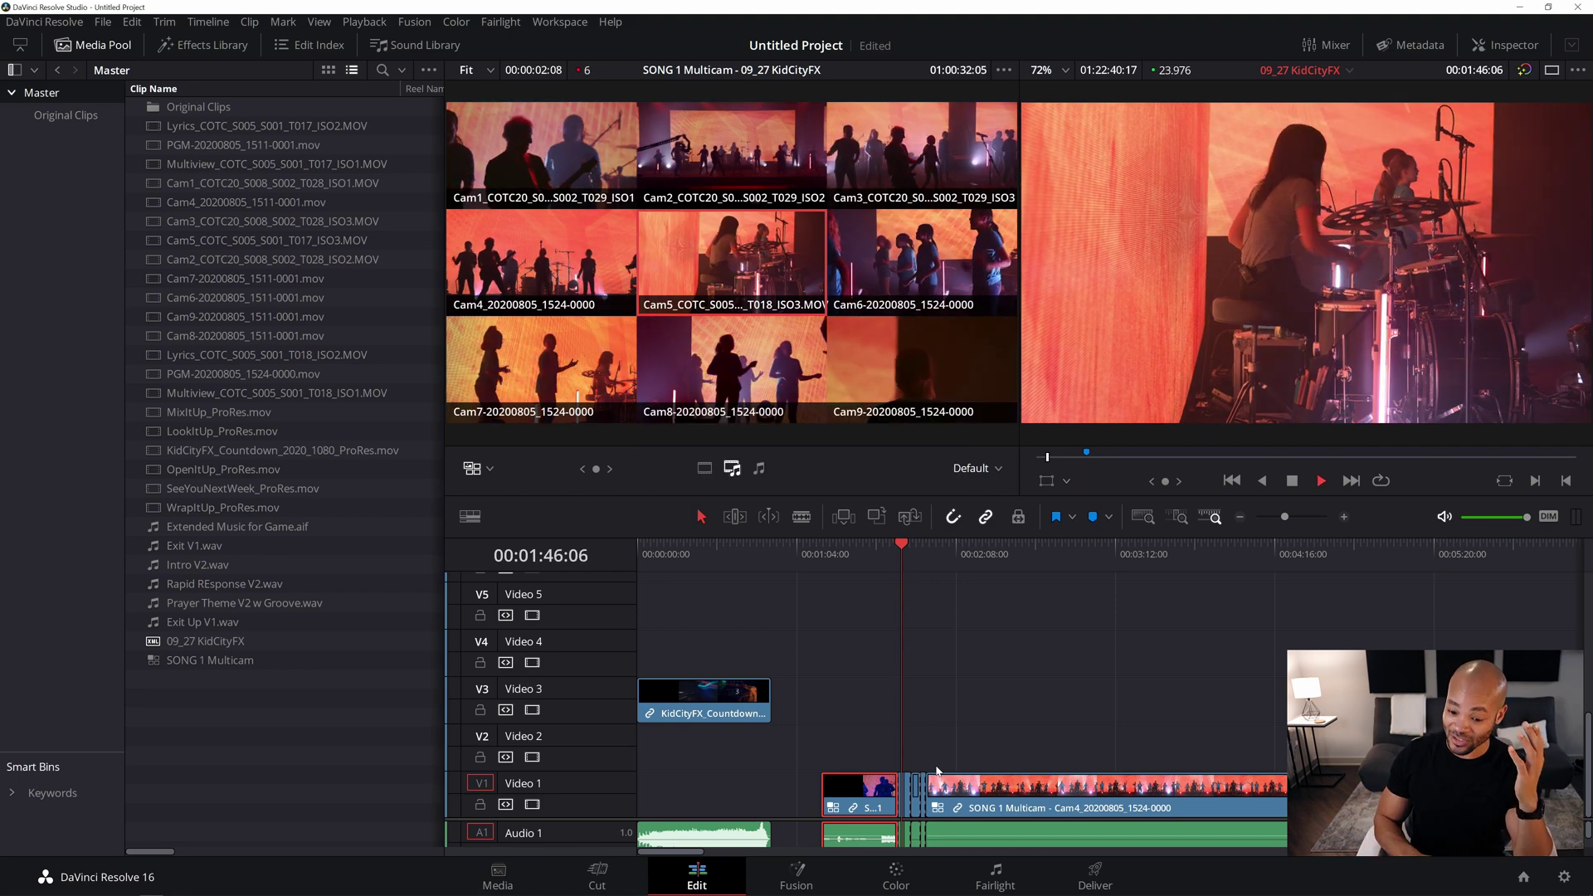
key(6)
key(space)
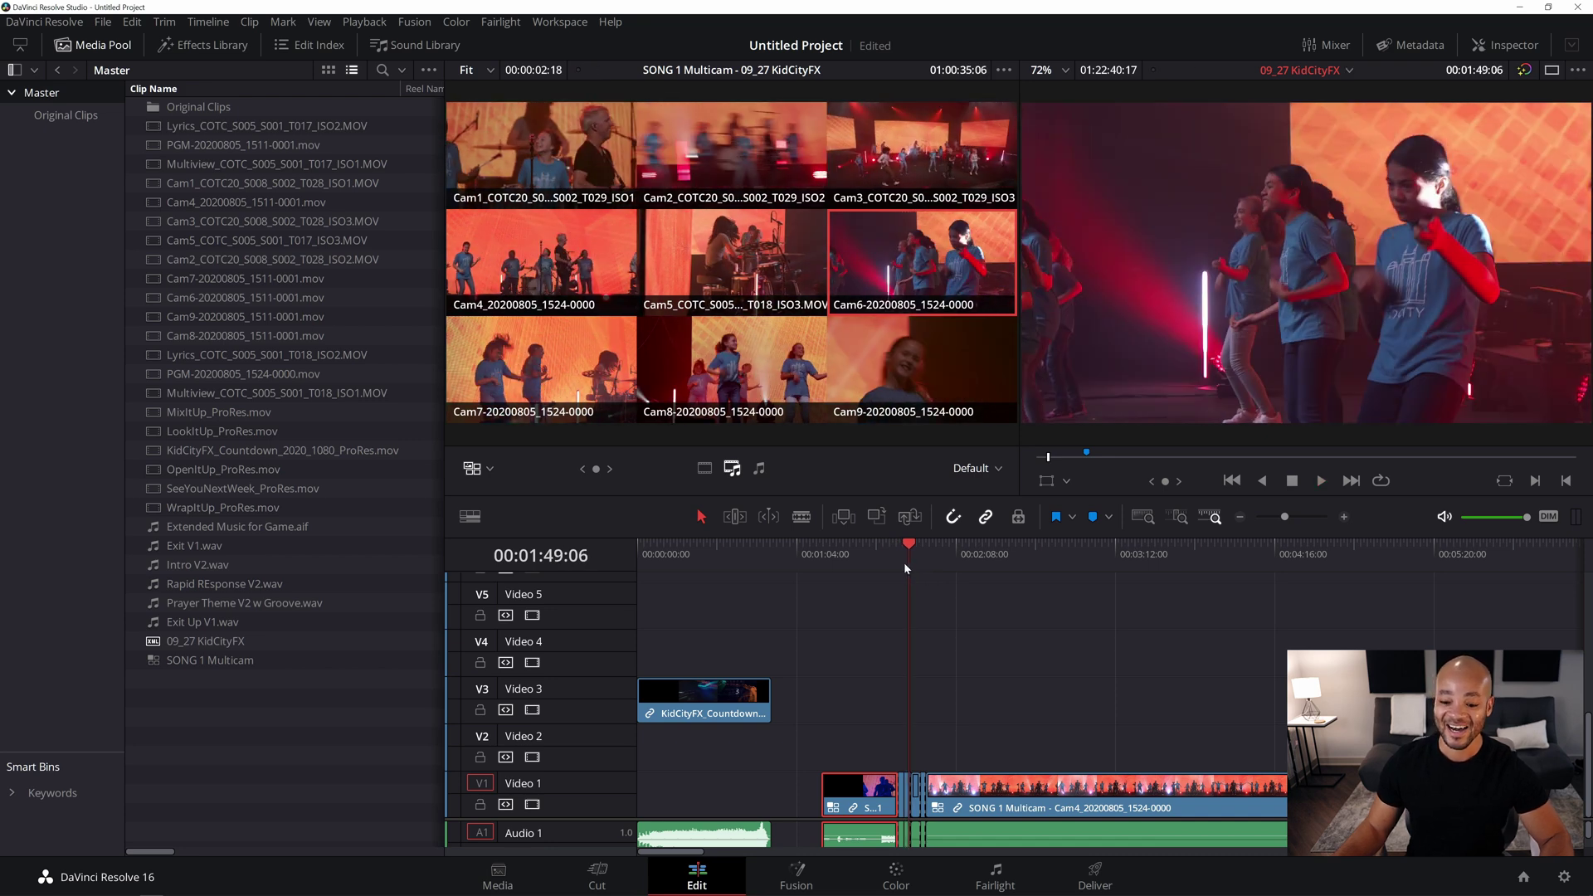
click(903, 563)
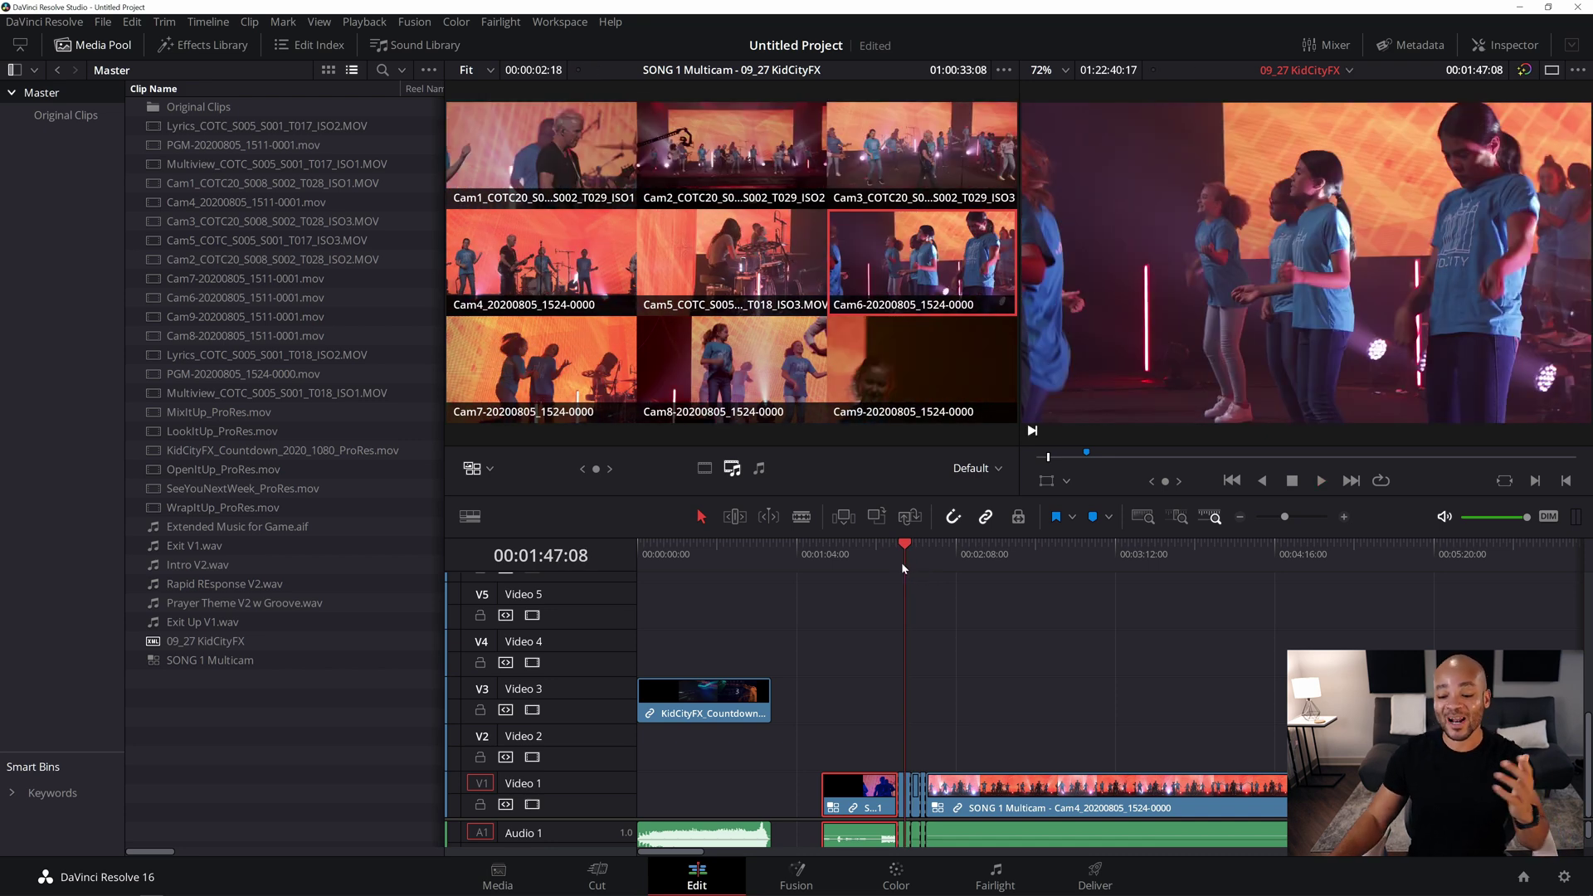
scroll(939, 739, right, 5)
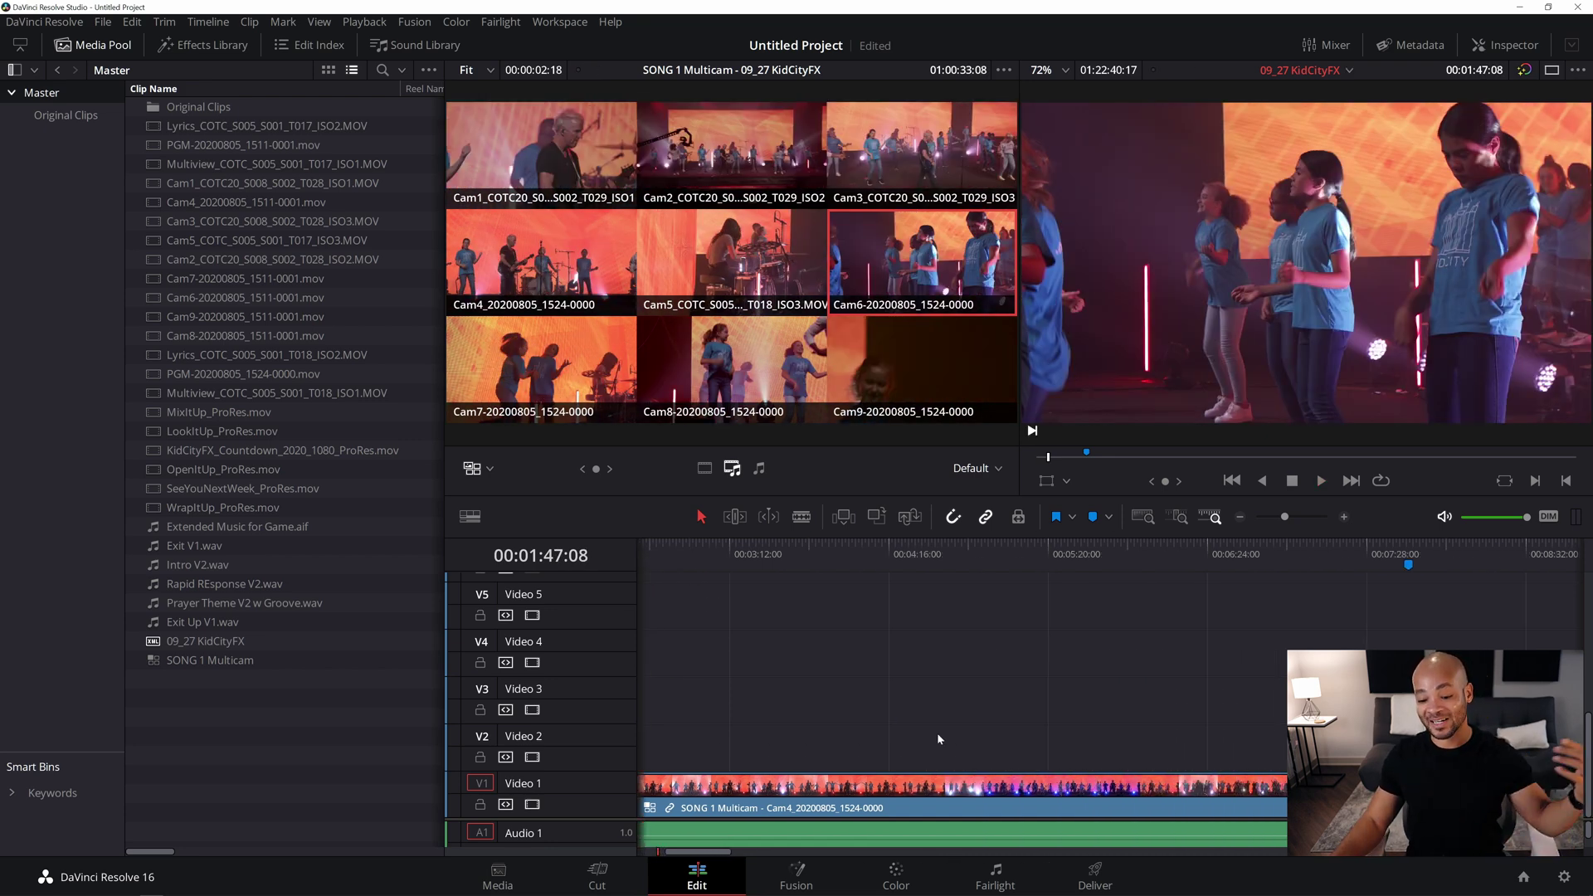
scroll(939, 733, left, 5)
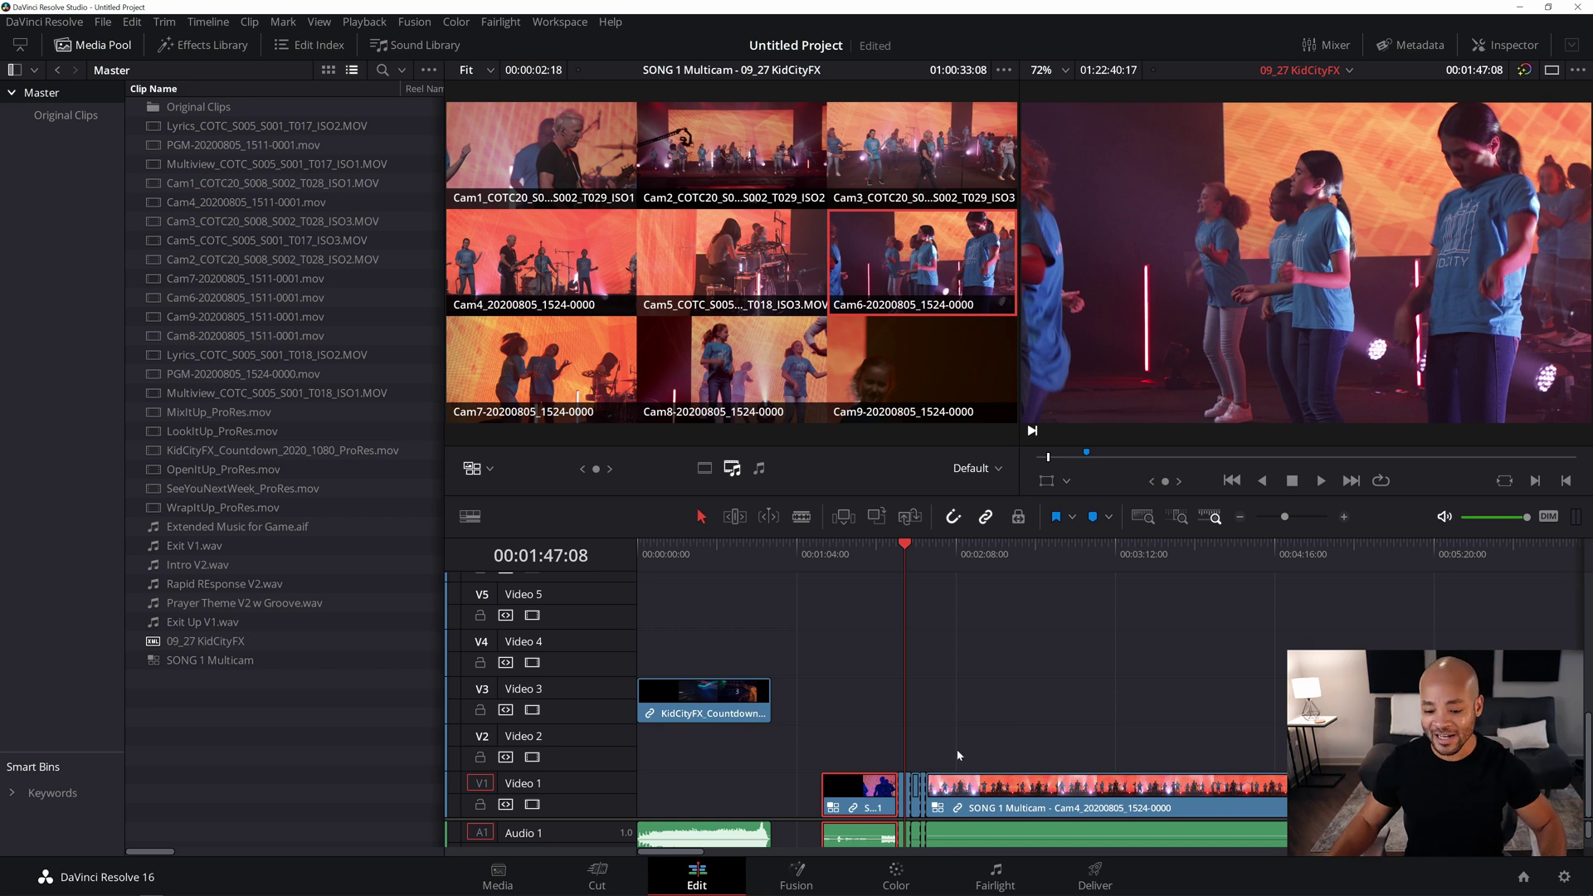
Open the Cam4 segment of SONG 1 Multicam in its own timeline and enlarge the video area to show the Cam9 track
right_click(945, 793)
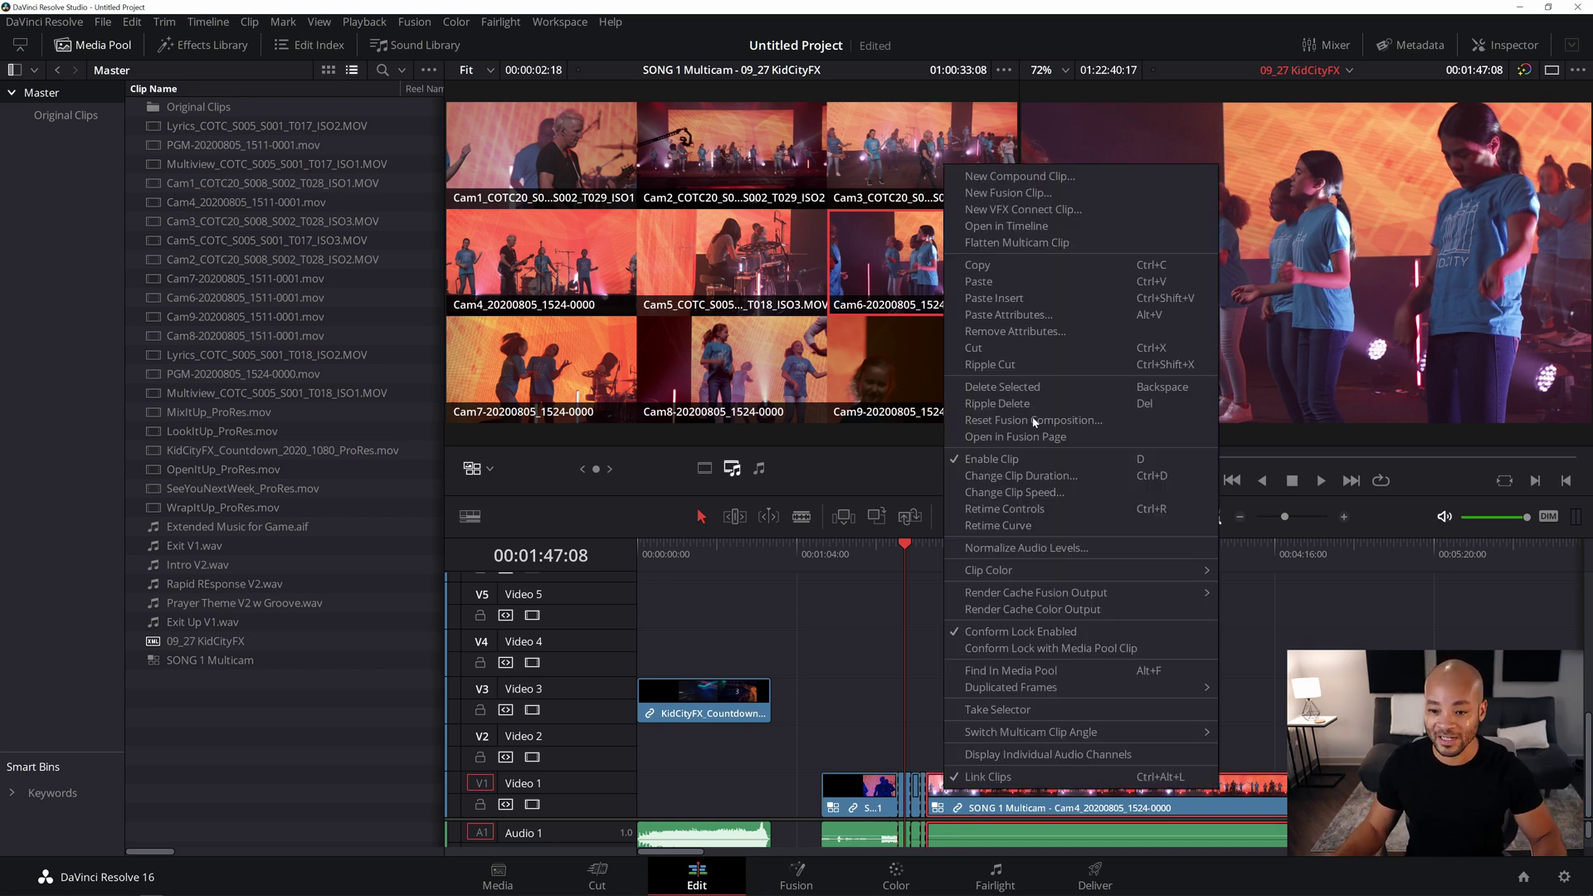
click(1013, 227)
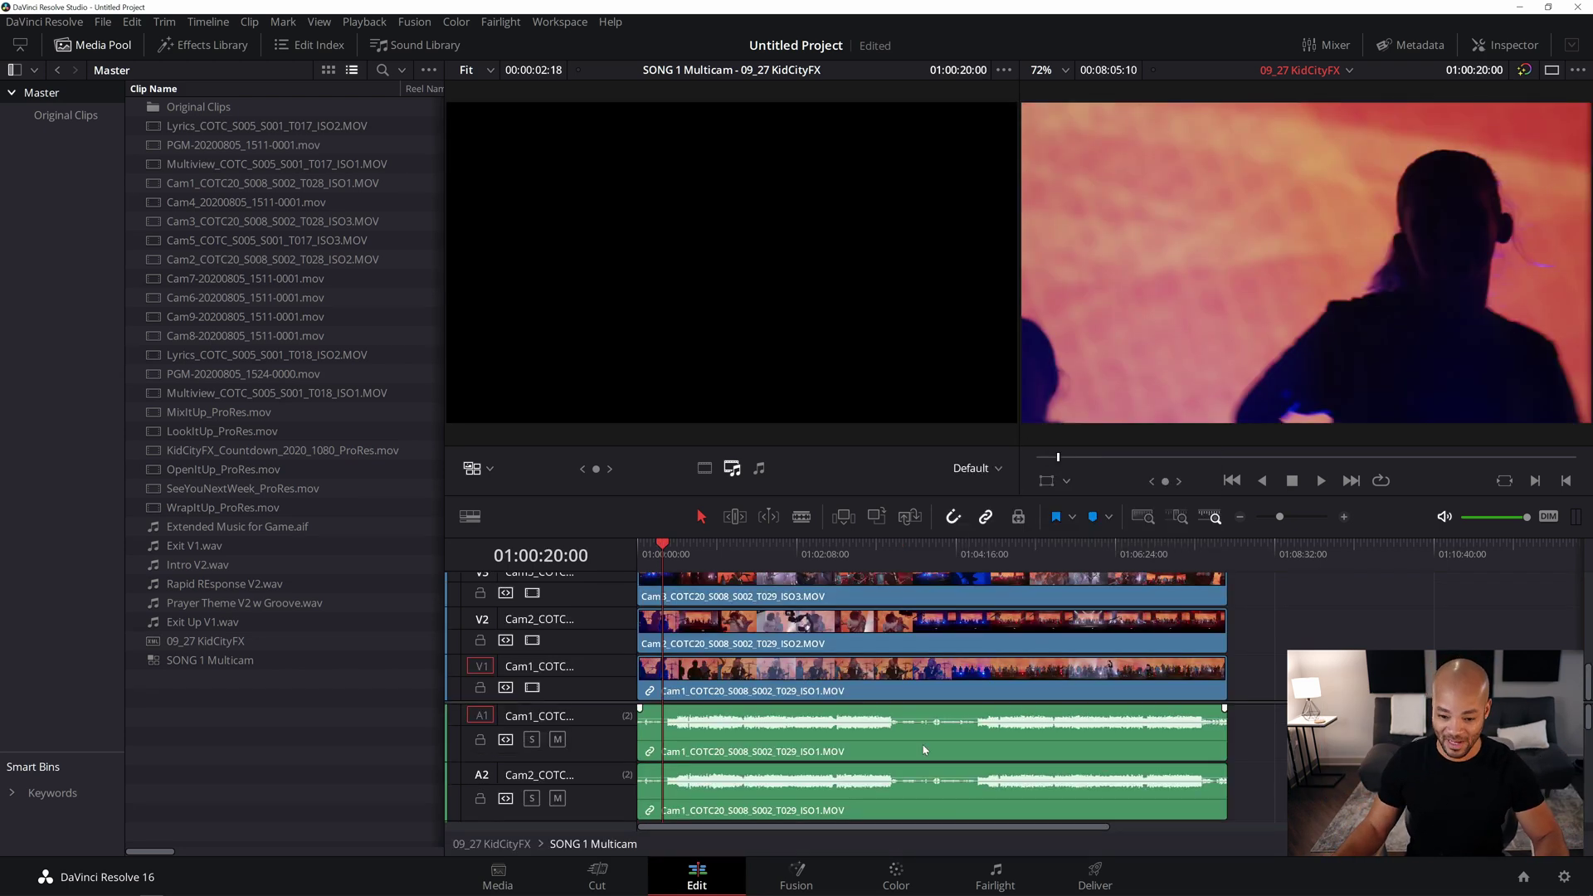
drag(617, 699, 617, 786)
scroll(687, 734, up, 4)
Play the Cam9 clip to 01:02:15:16, look at it on the Color page, and disable the Cam9 video track
click(720, 595)
mouse_move(798, 554)
mouse_down()
mouse_move(824, 569)
mouse_move(804, 573)
mouse_up()
key(space)
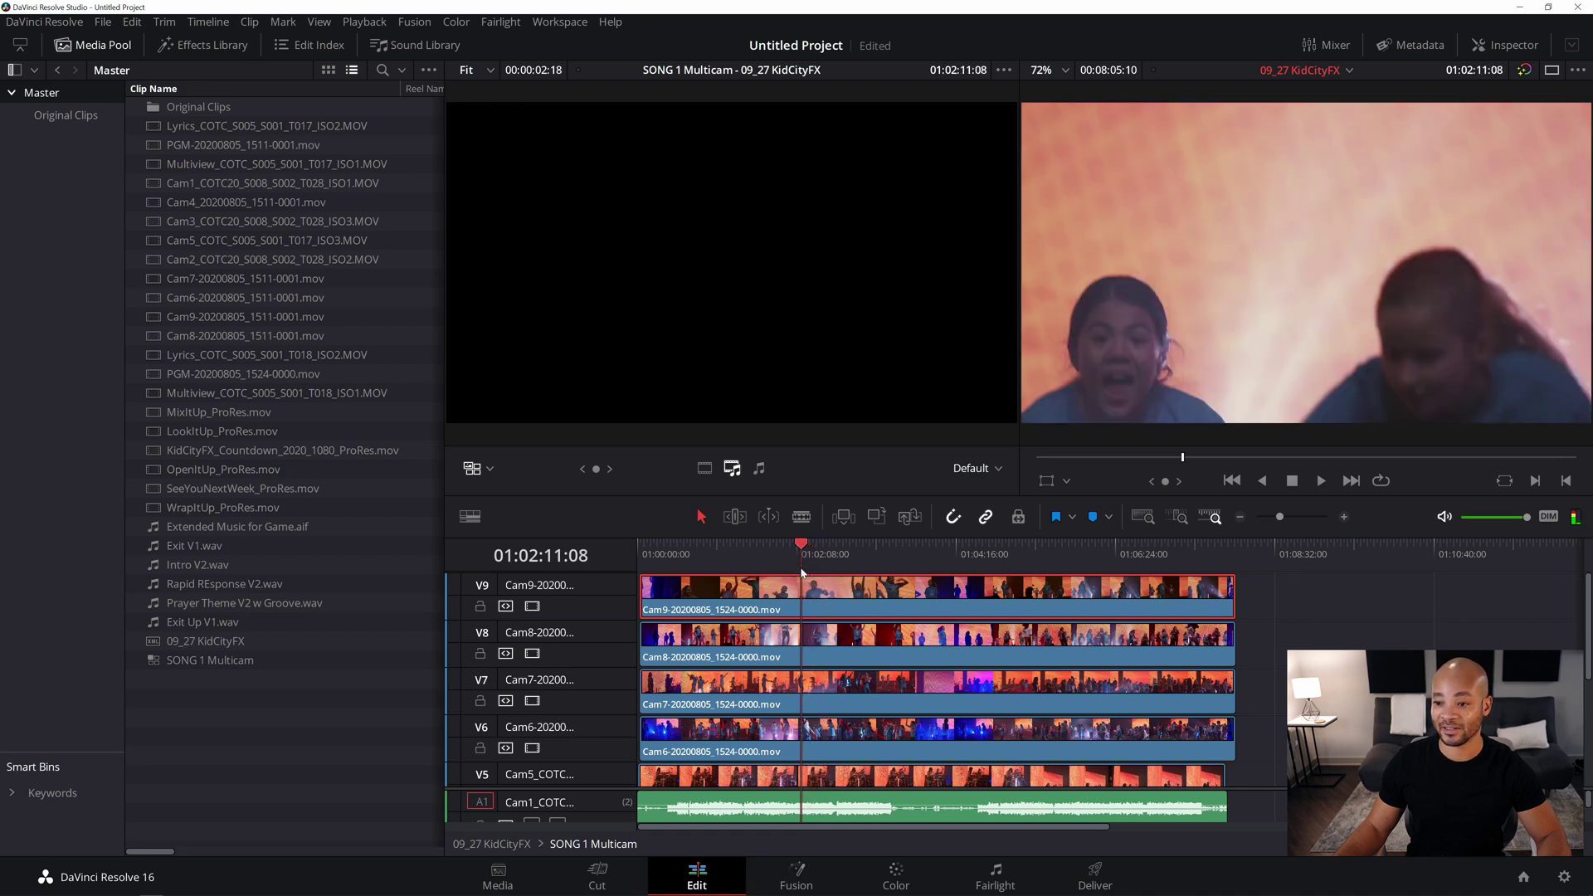
key(space)
click(898, 875)
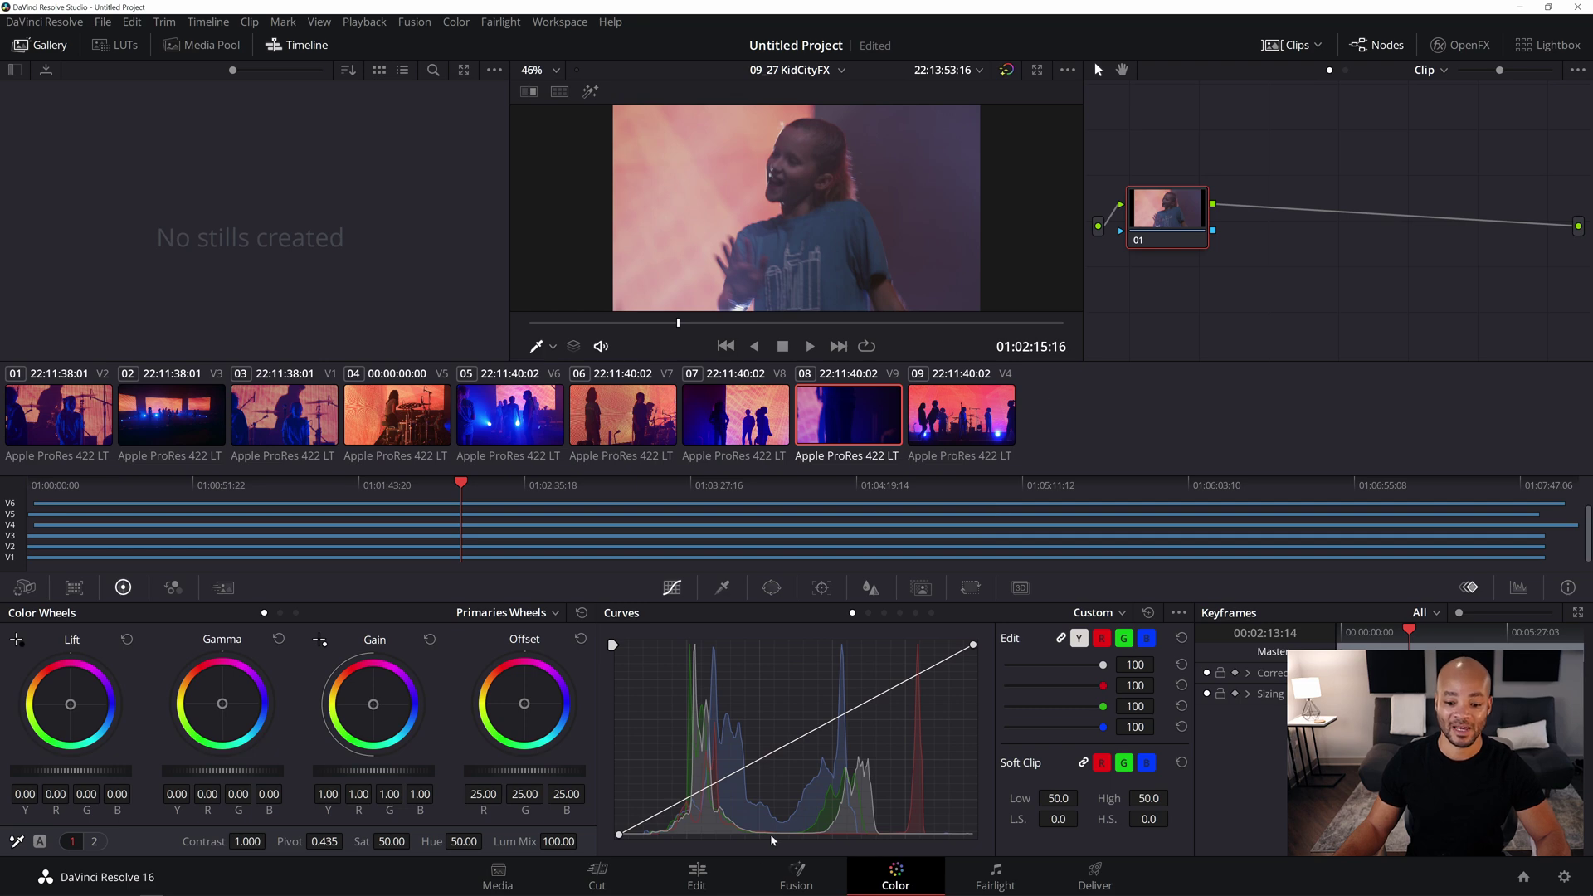
click(712, 876)
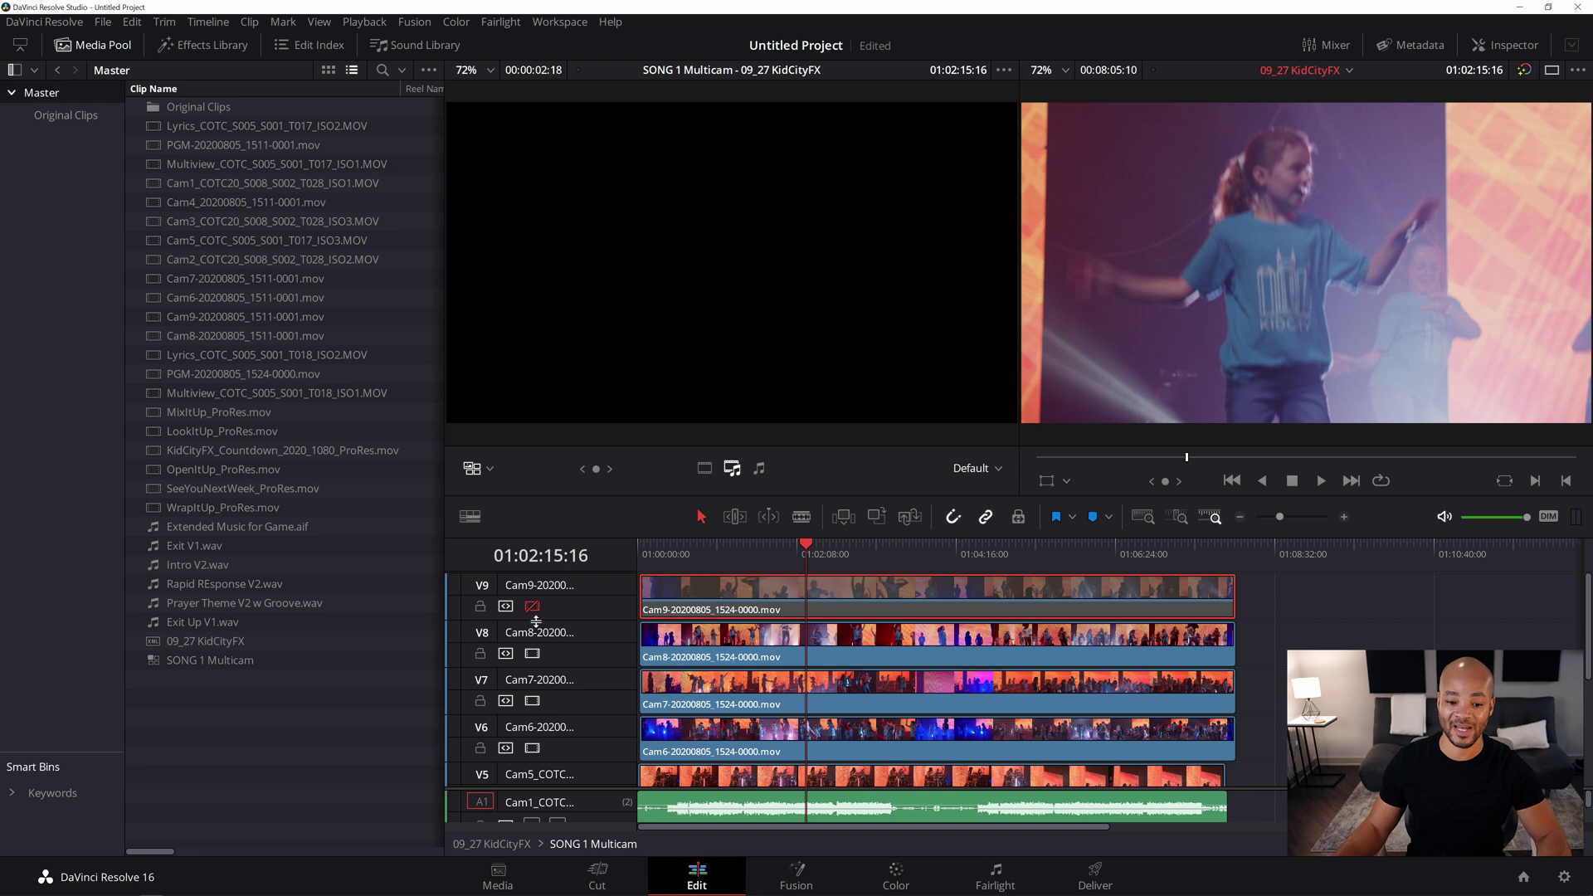
Increase the contrast of the Cam8 clip on the Color page and return to the Edit page
click(895, 874)
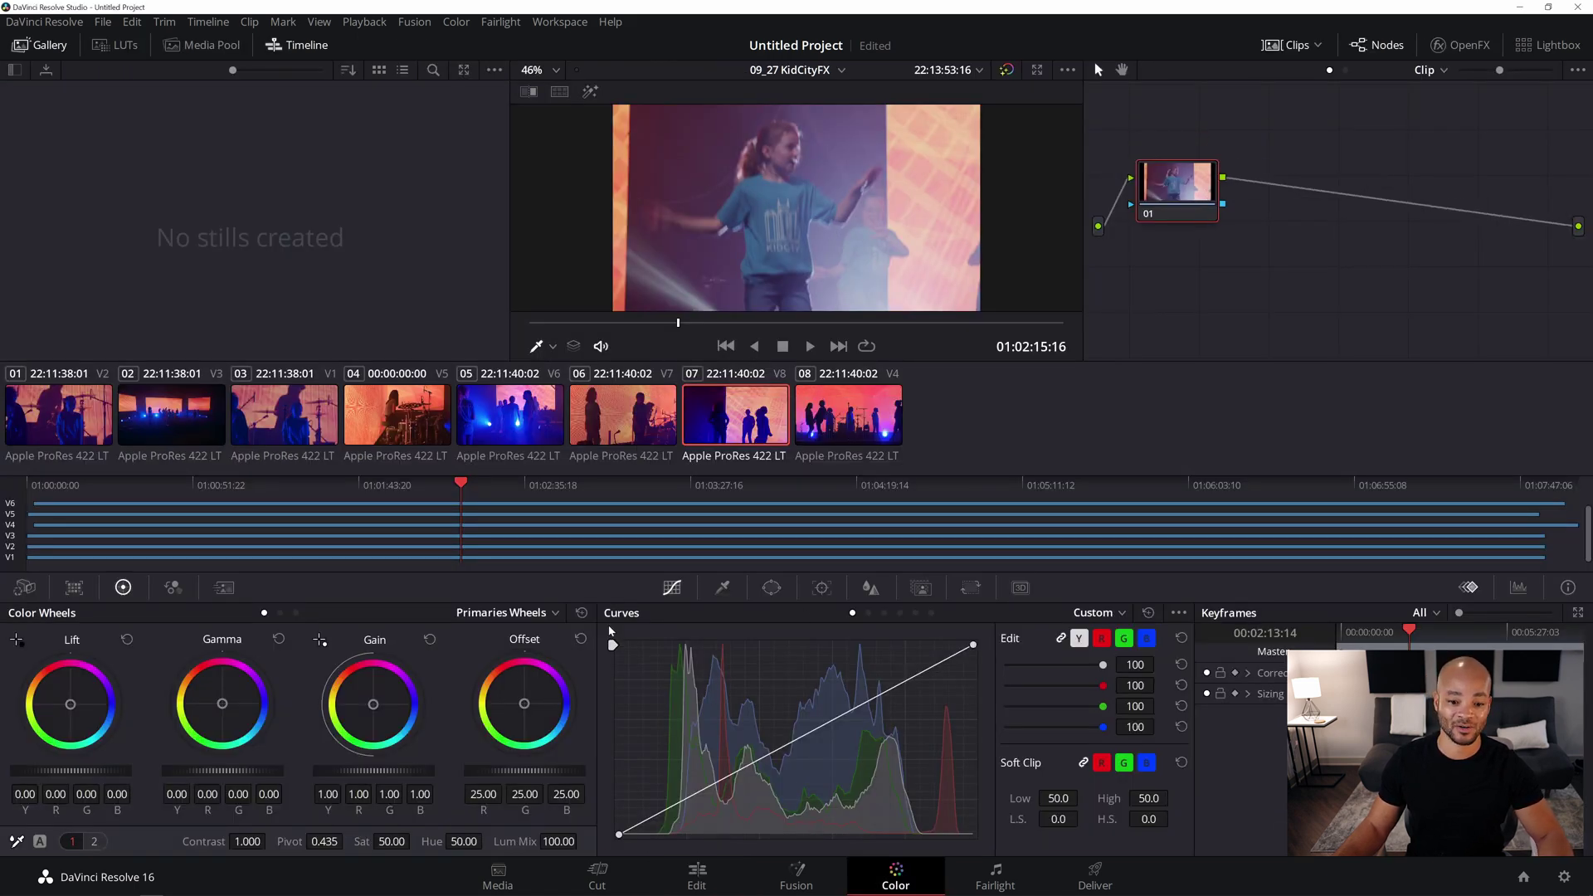
drag(259, 845, 603, 844)
click(697, 874)
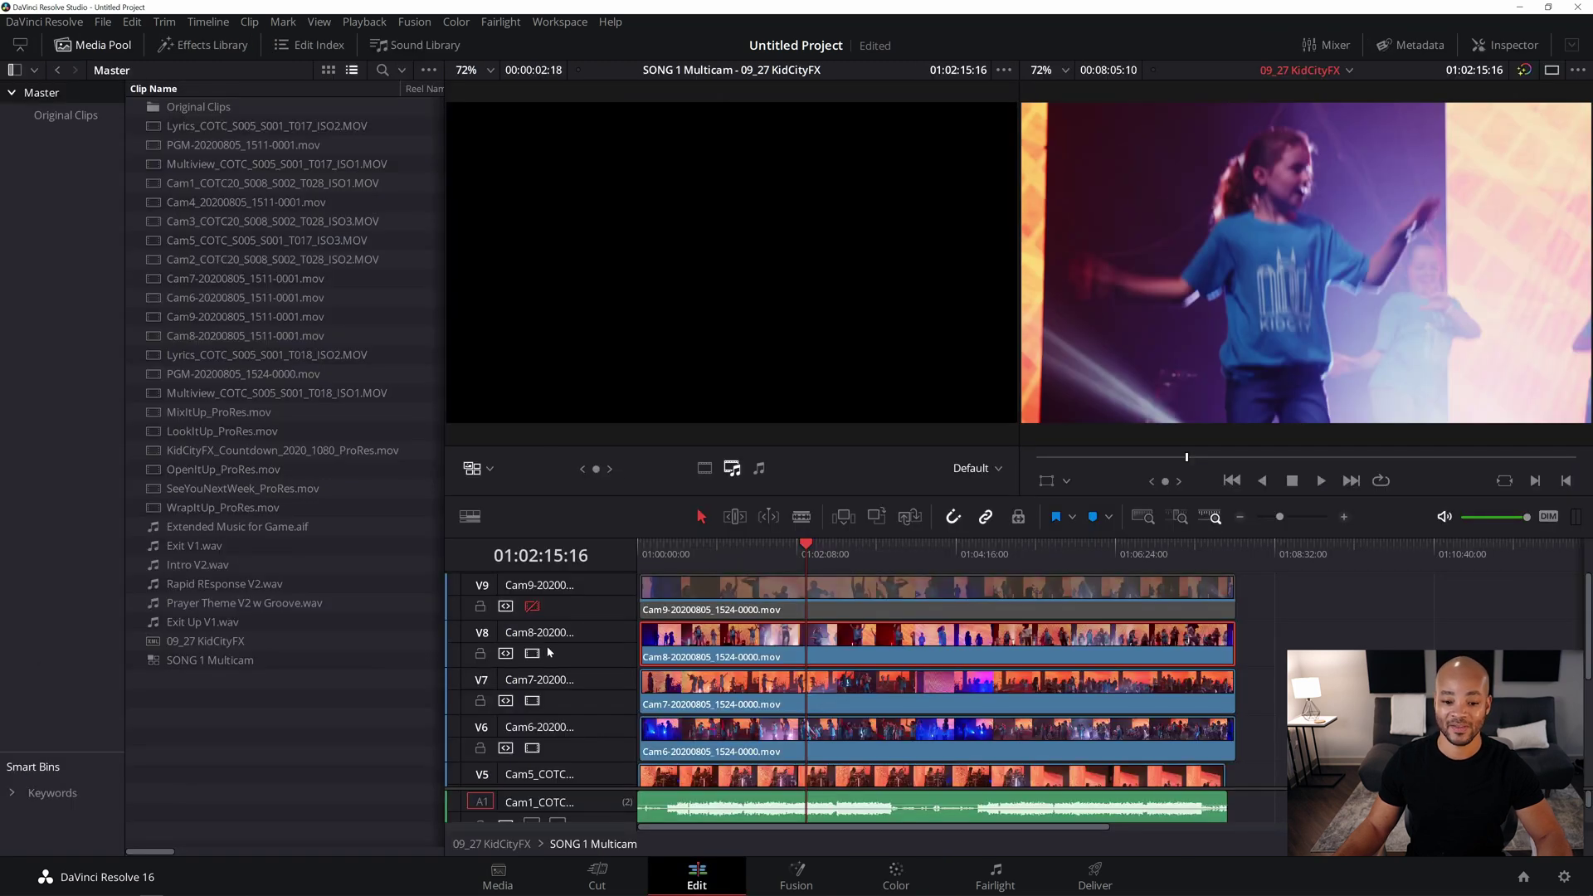
Disable the Cam8 video track and increase the contrast of the Cam7 clip on the Color page at 01:02:38:16
click(534, 654)
click(830, 708)
drag(814, 565, 835, 569)
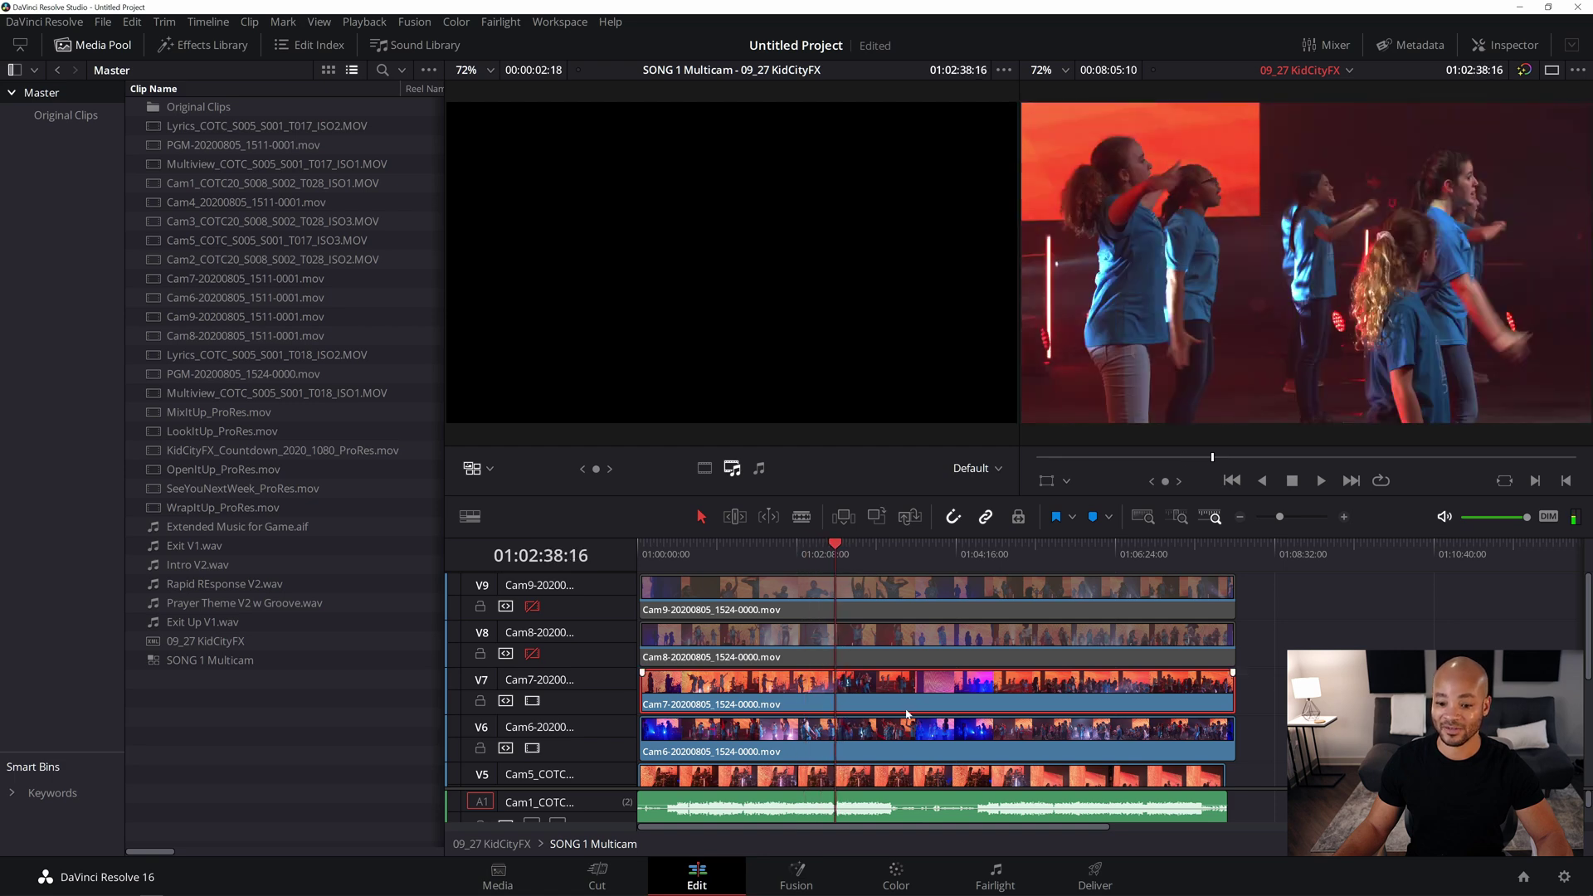
click(897, 876)
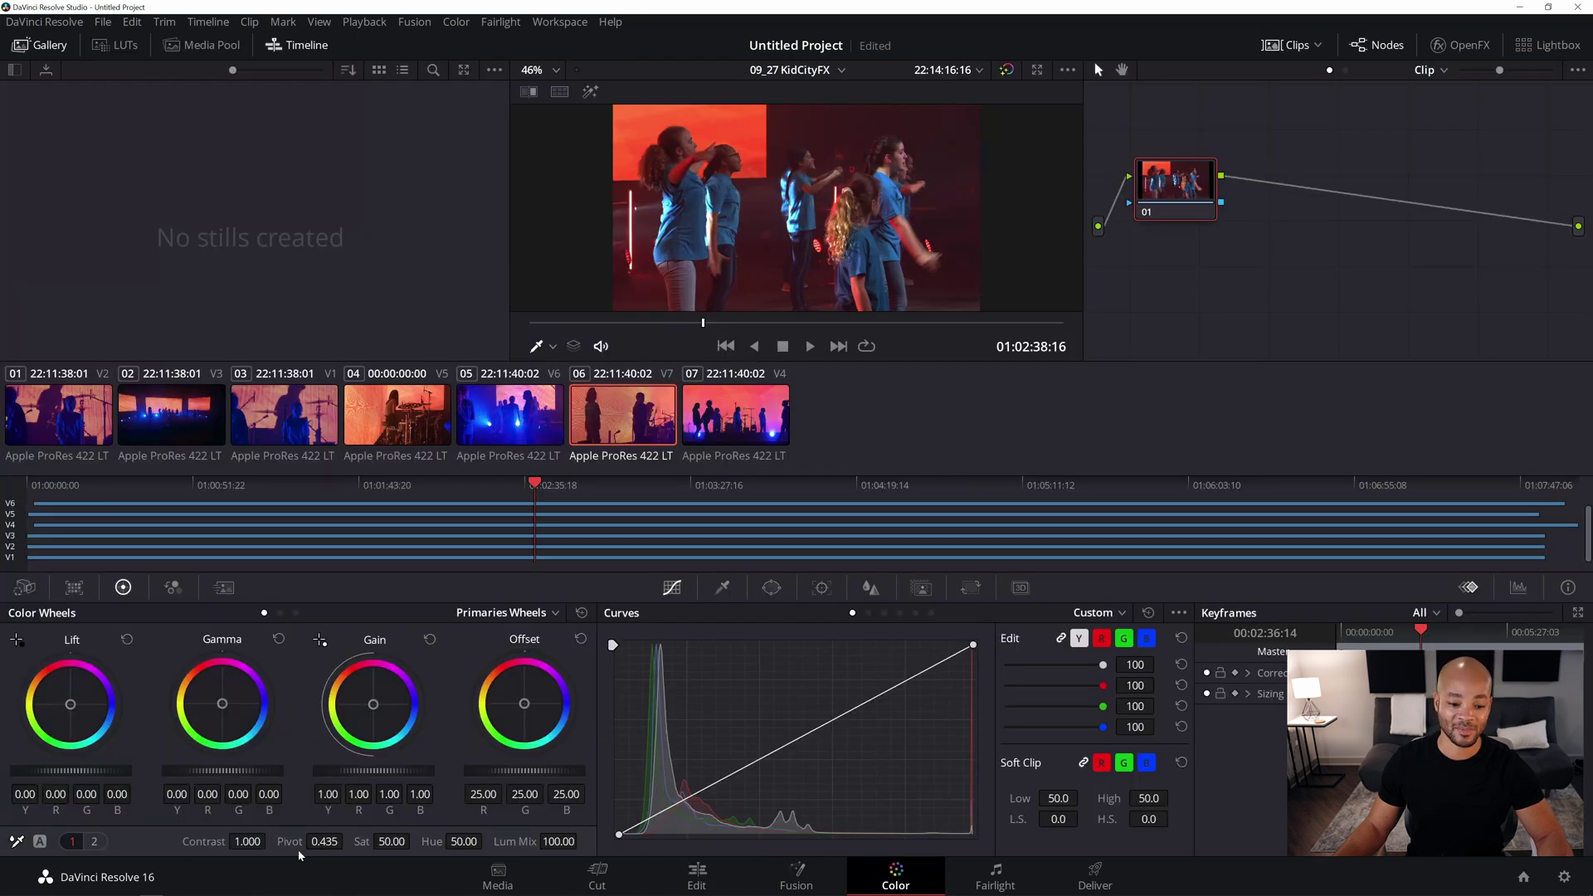
click(699, 873)
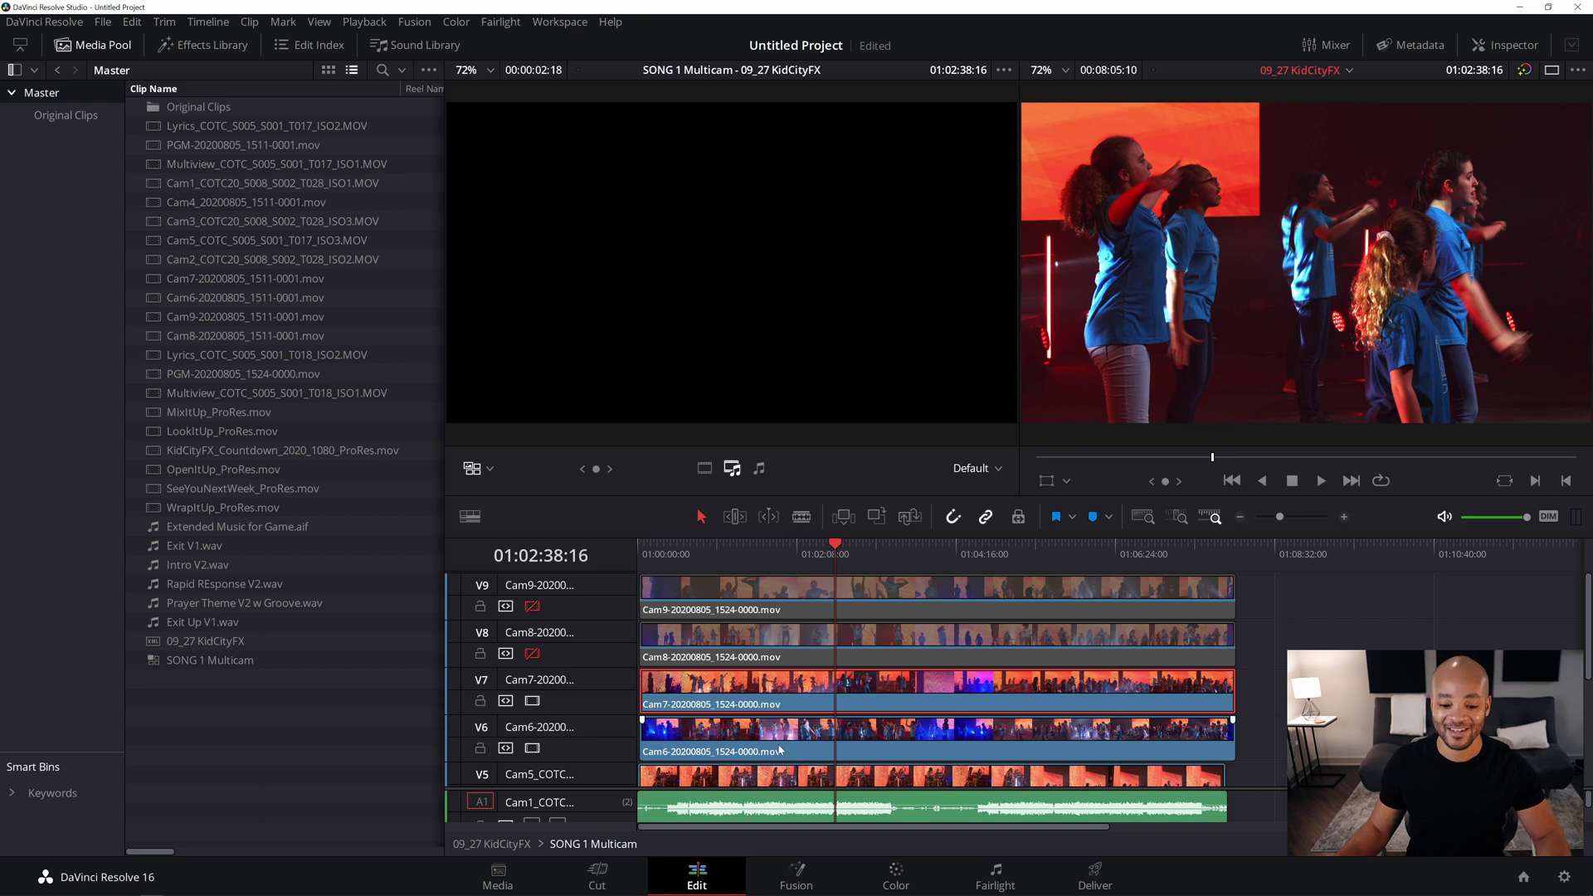
Disable the Cam7 video track, set the Cam6 clip's contrast to 1.262 on the Color page, and return to the Edit page
click(532, 701)
click(790, 751)
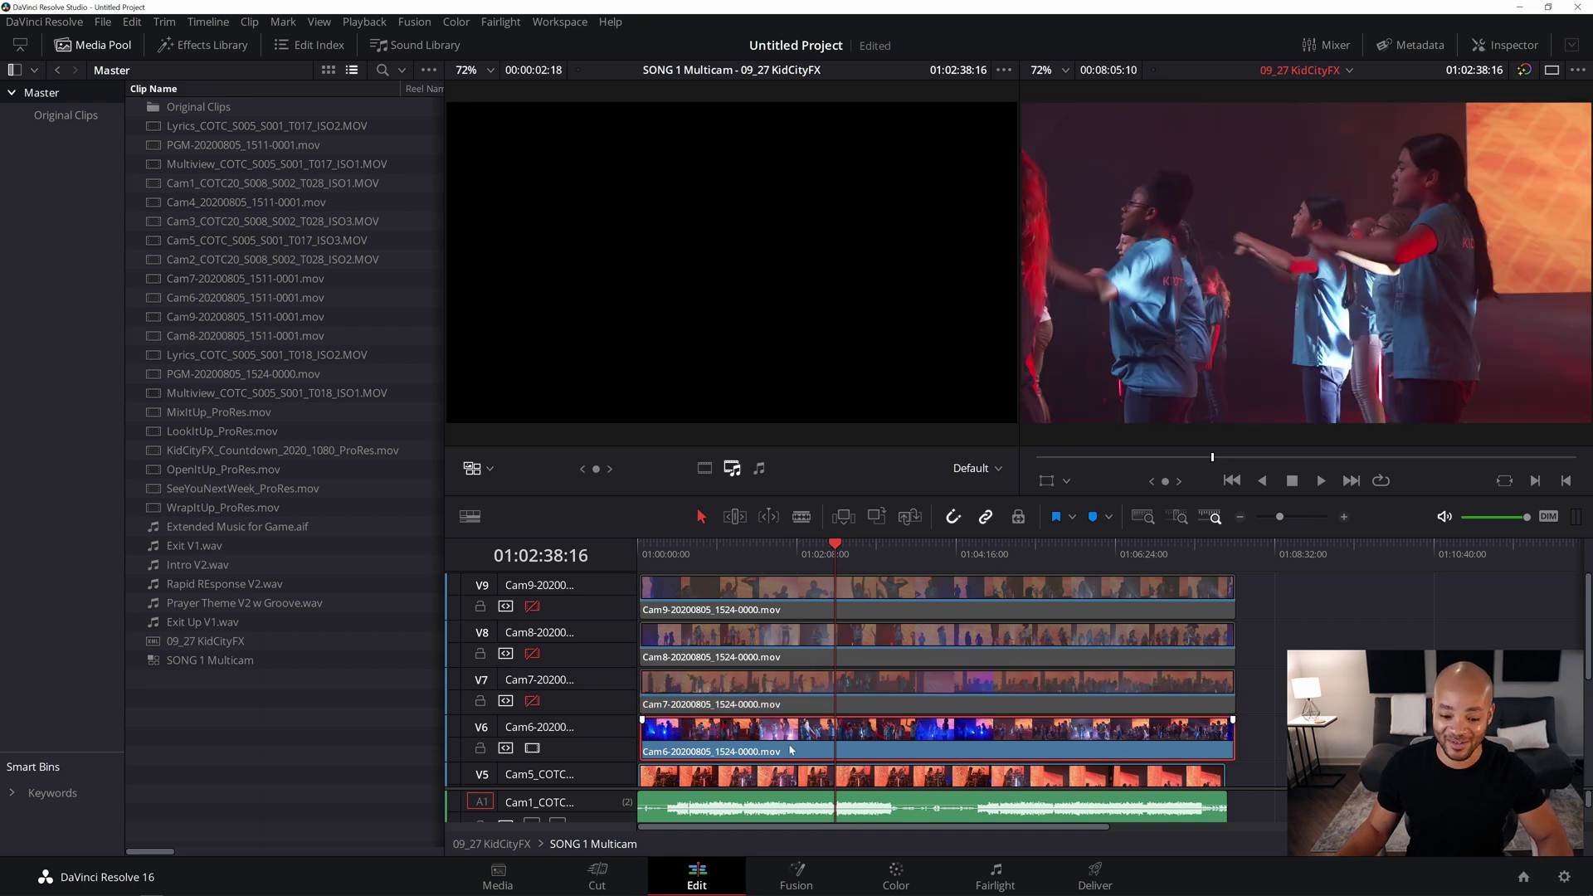
right_click(791, 751)
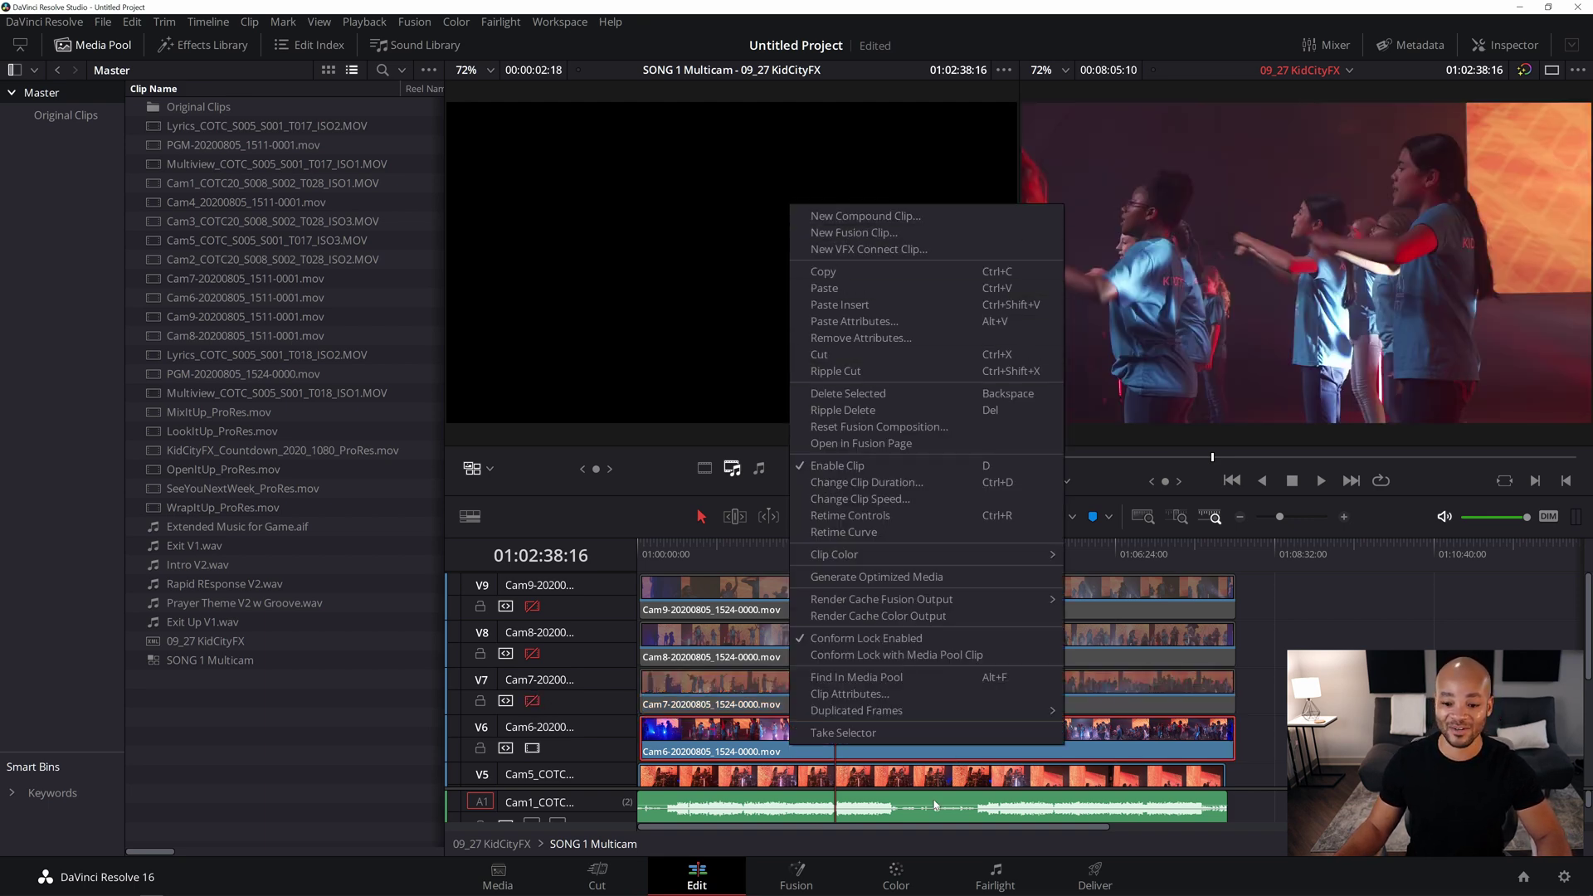
click(896, 877)
drag(235, 840, 708, 828)
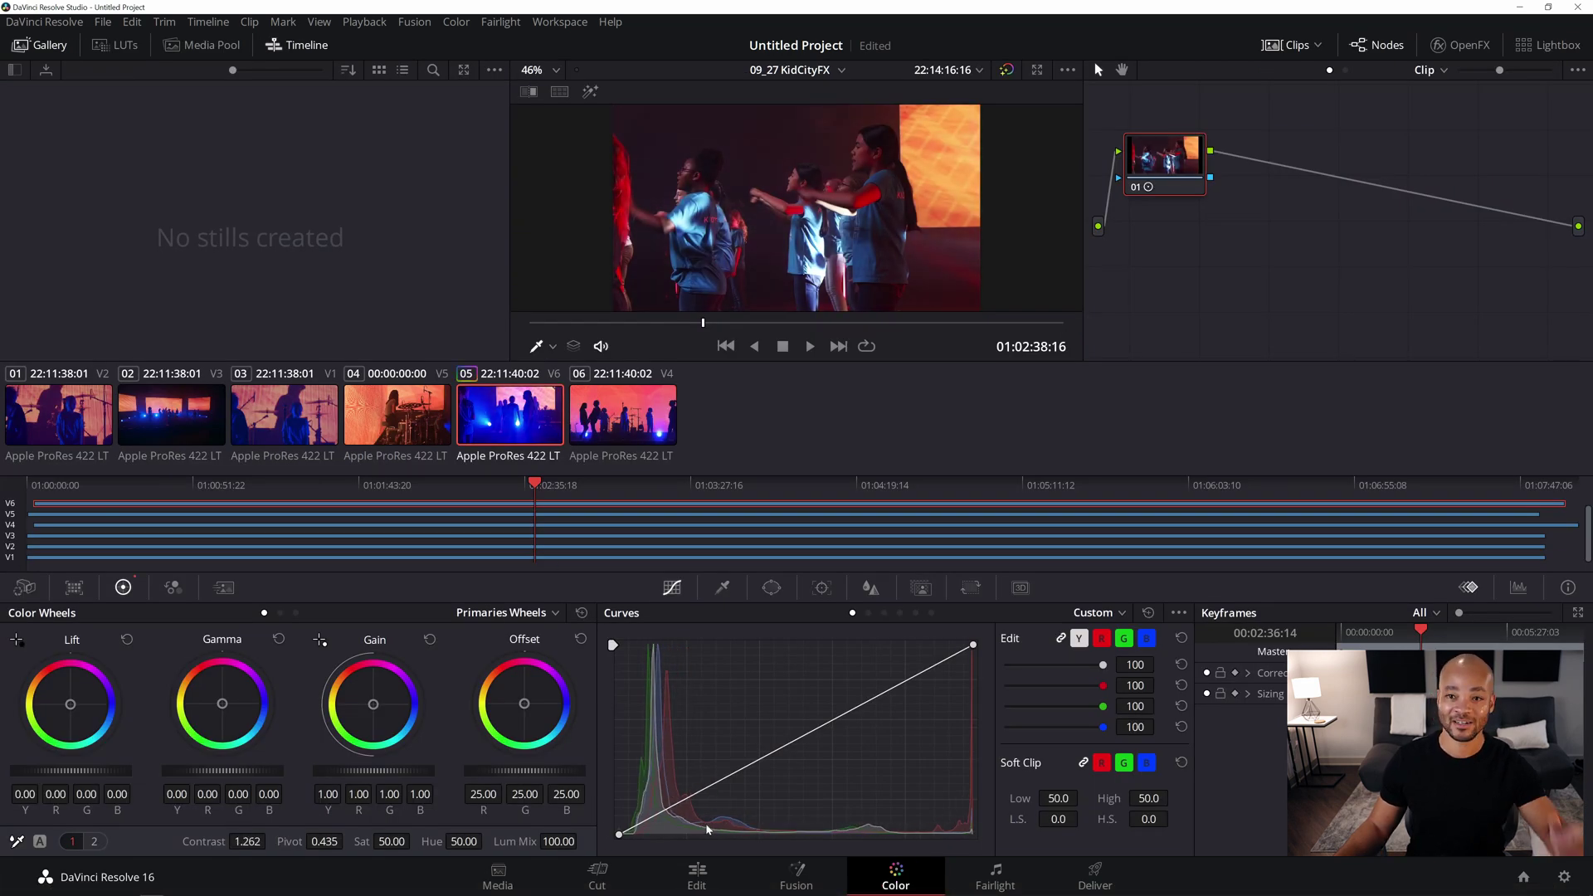
key(shift+4)
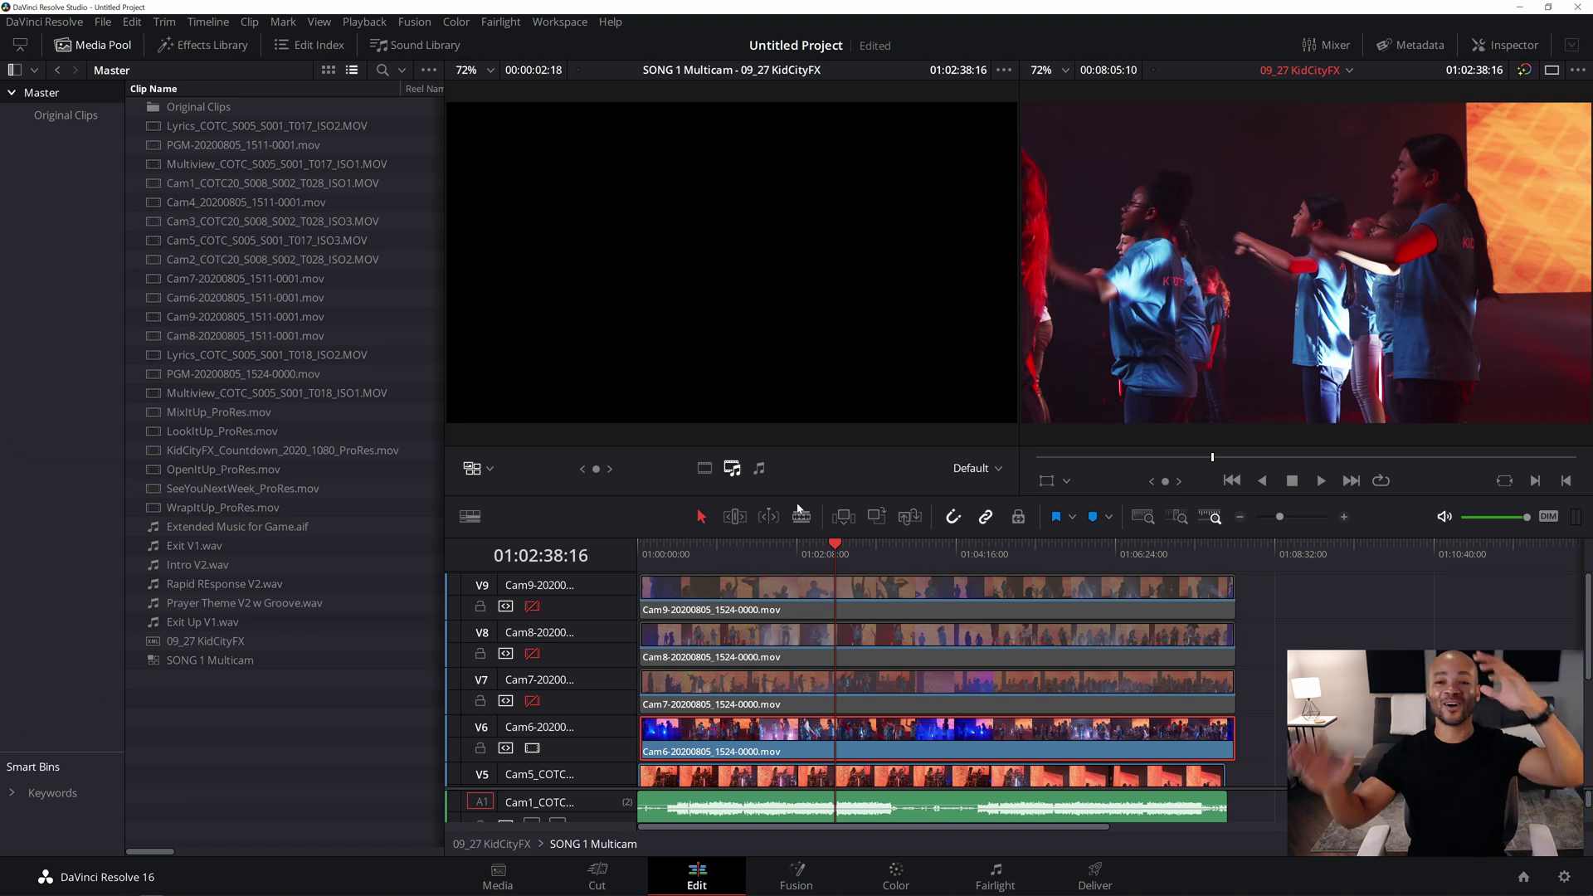
Look through the remaining Cam5 to Cam1 video tracks and the audio tracks inside the multicam timeline
scroll(938, 680, down, 2)
scroll(1277, 815, down, 3)
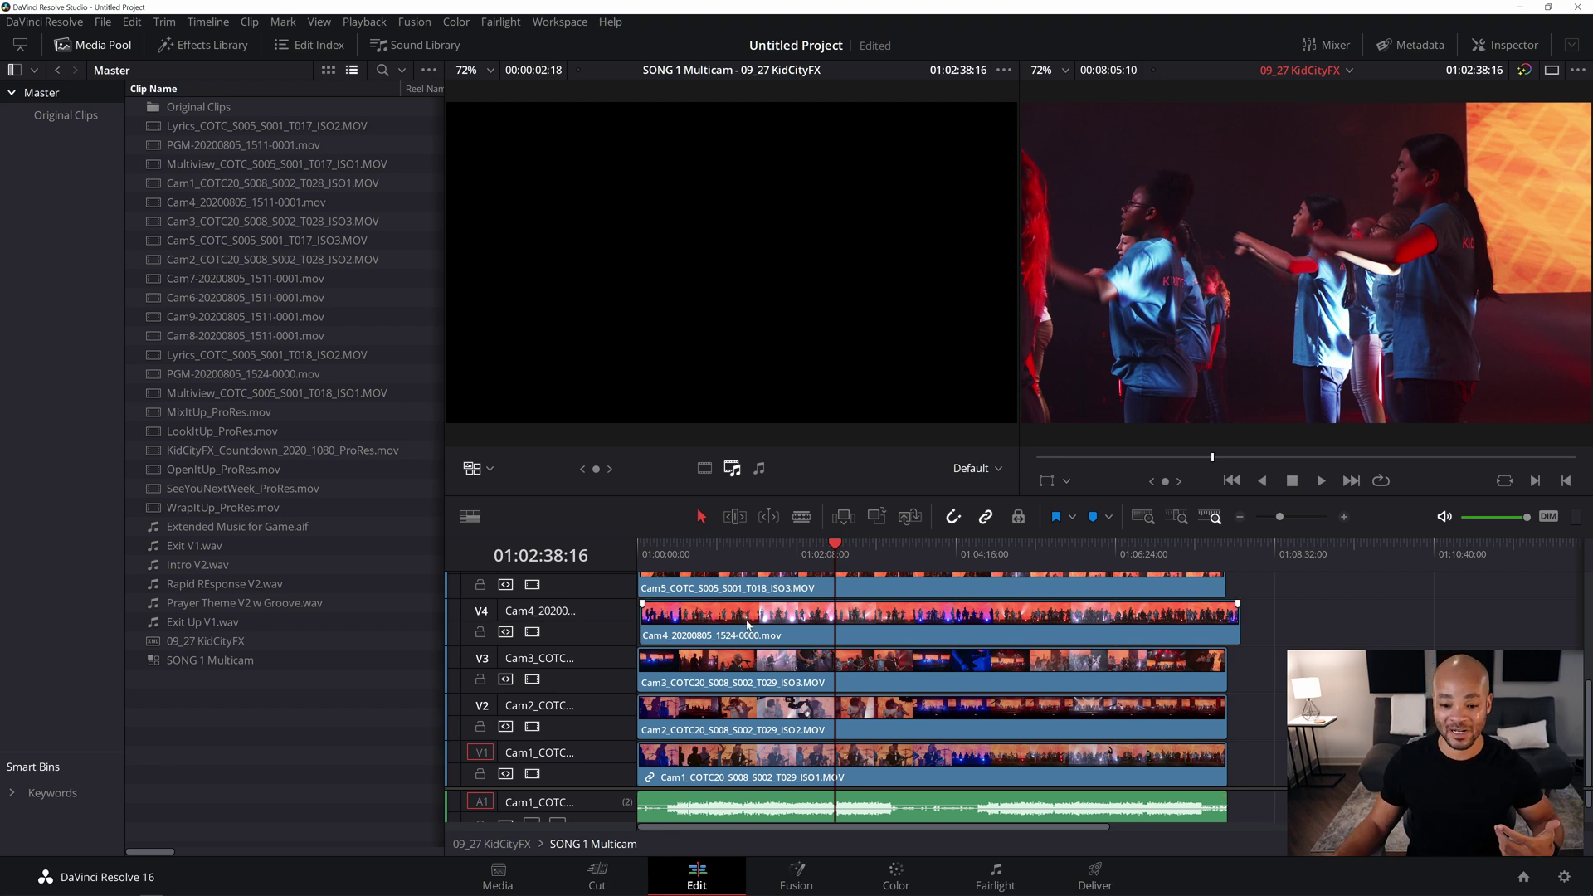
drag(612, 789, 631, 715)
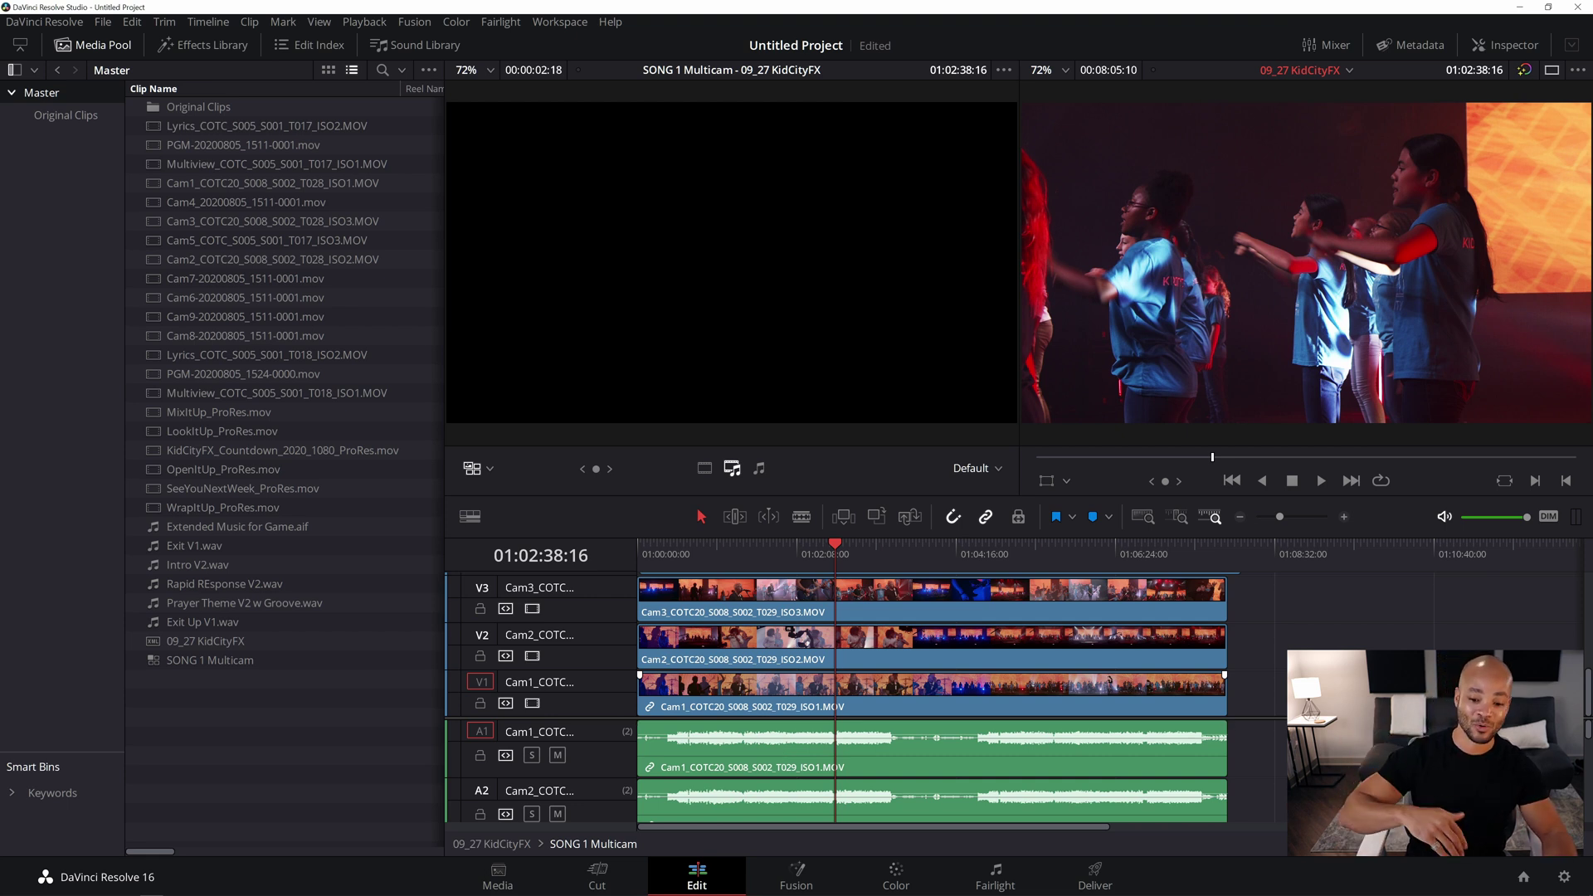
scroll(1266, 753, down, 2)
scroll(1267, 753, up, 3)
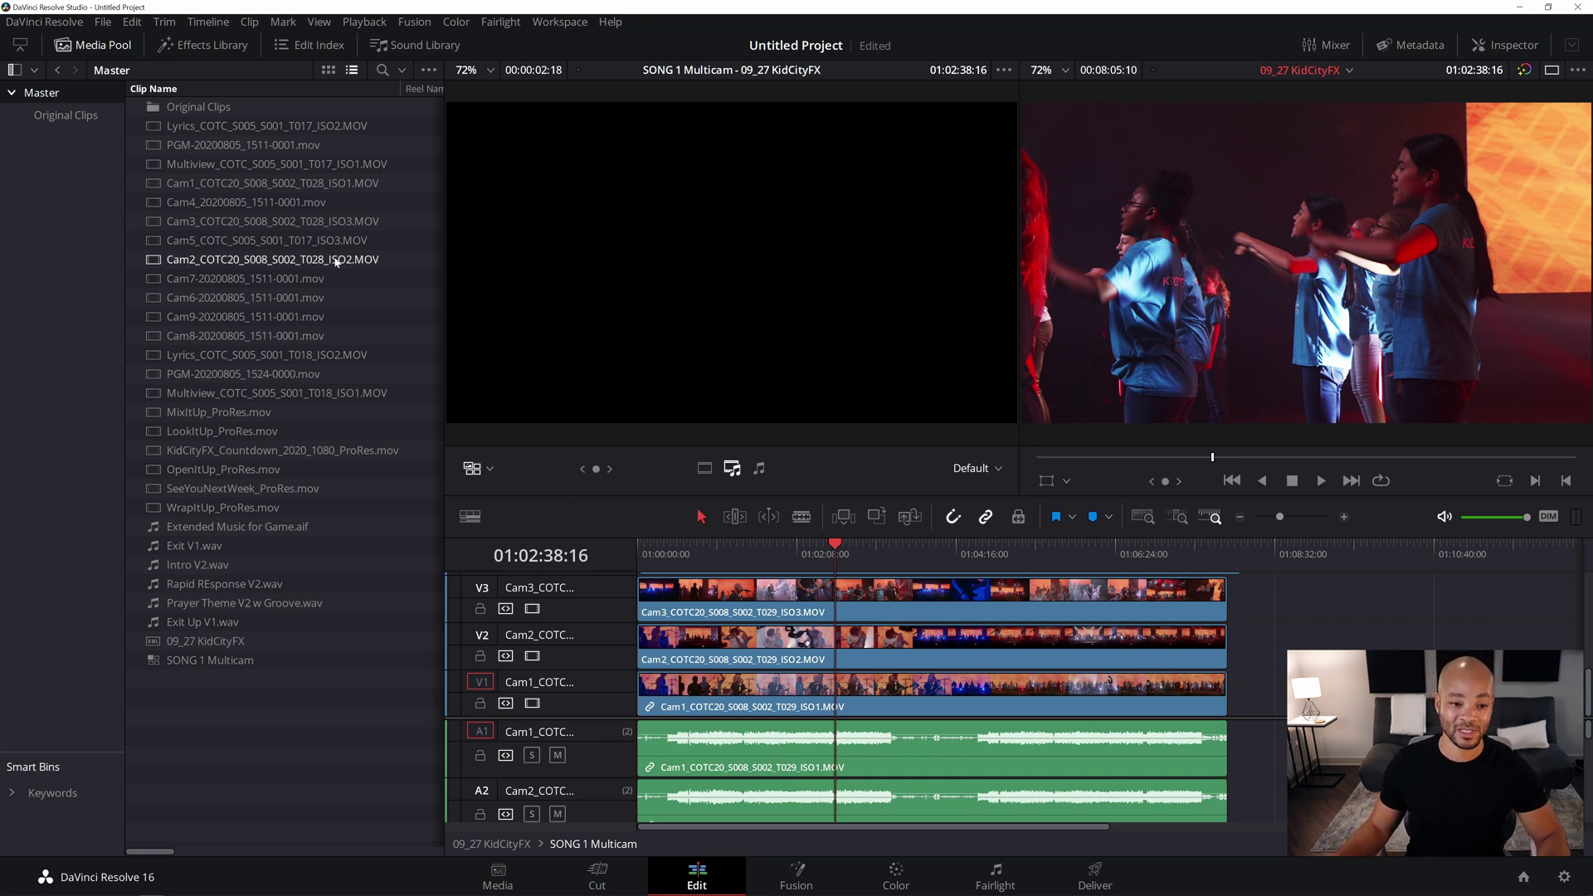
Reopen the 09_27 KidCityFX timeline from the Master bin
click(152, 647)
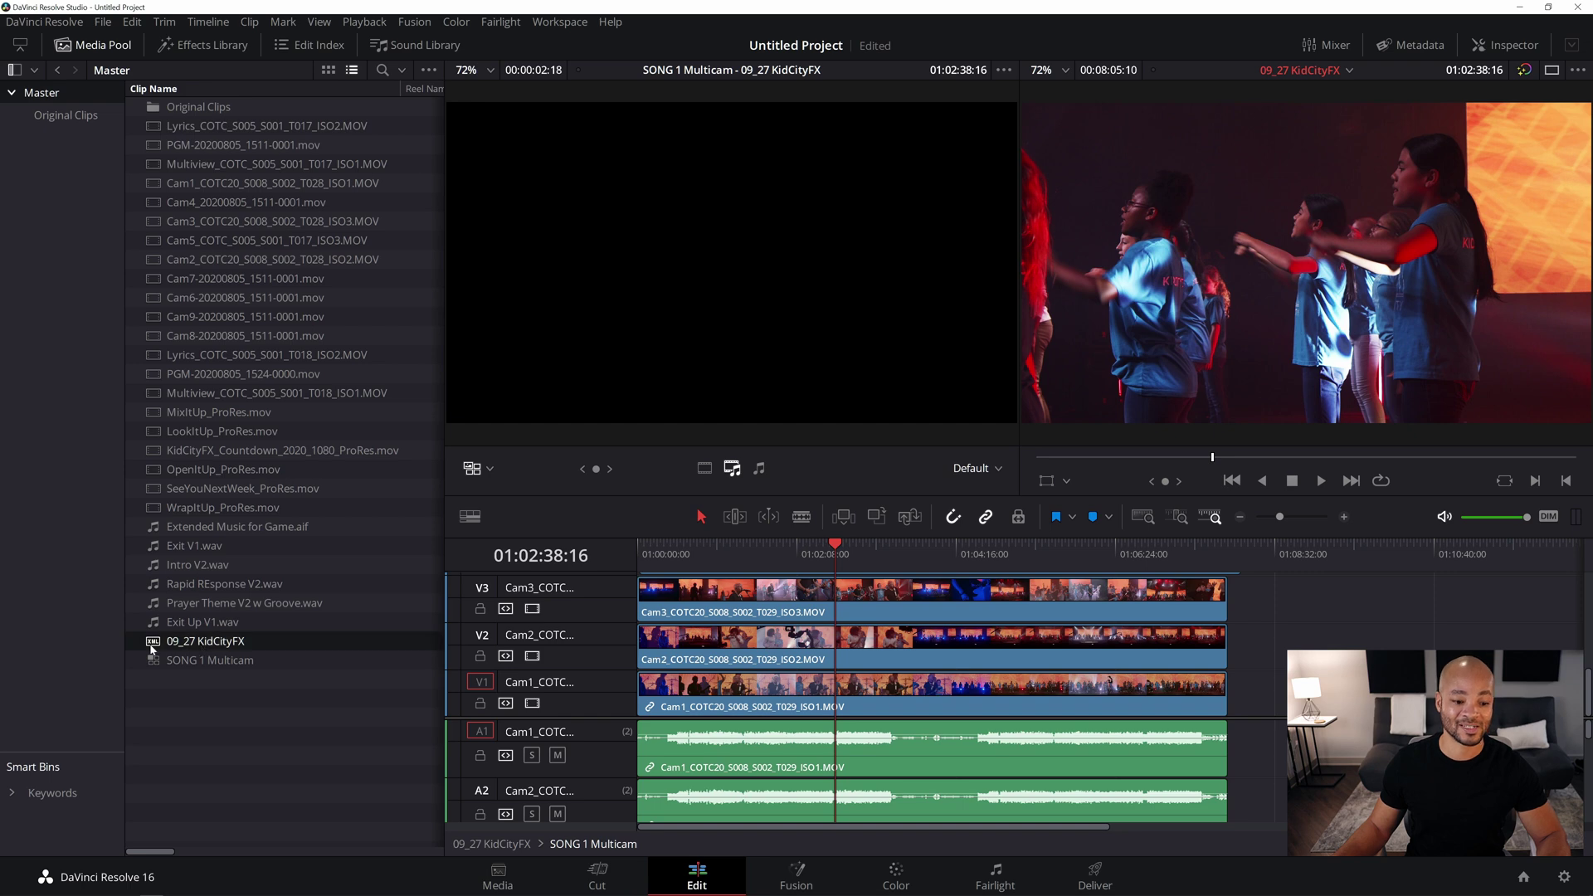
double_click(153, 647)
scroll(1078, 634, up, 2)
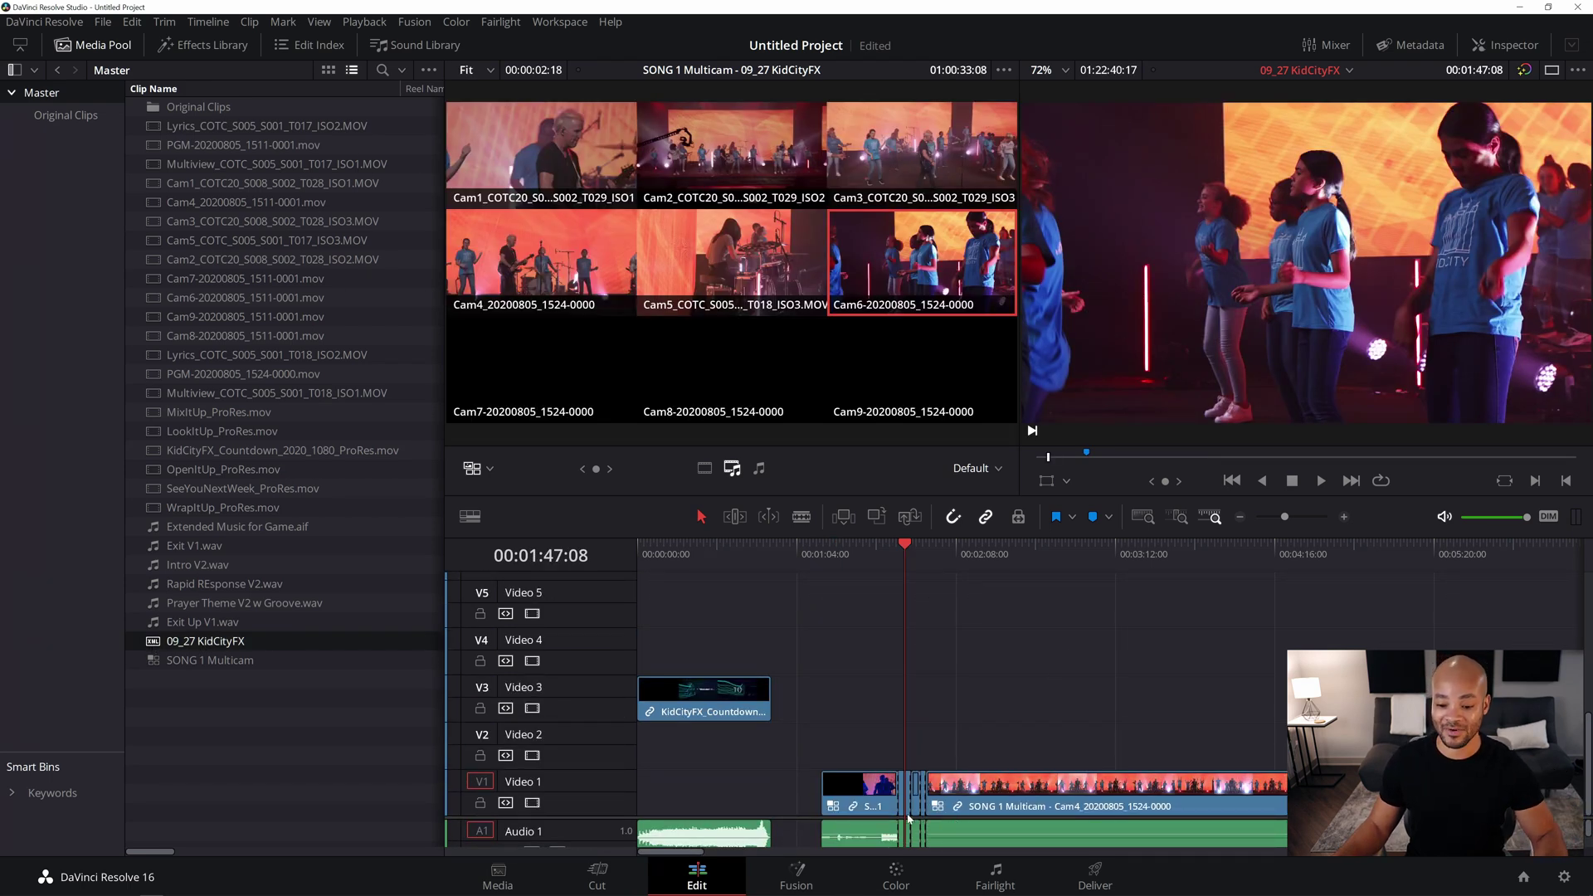
Enlarge the audio track area, park the playhead at 00:01:14:00, and delete the audio of all SONG 1 Multicam clips from Audio 1
drag(789, 818, 785, 658)
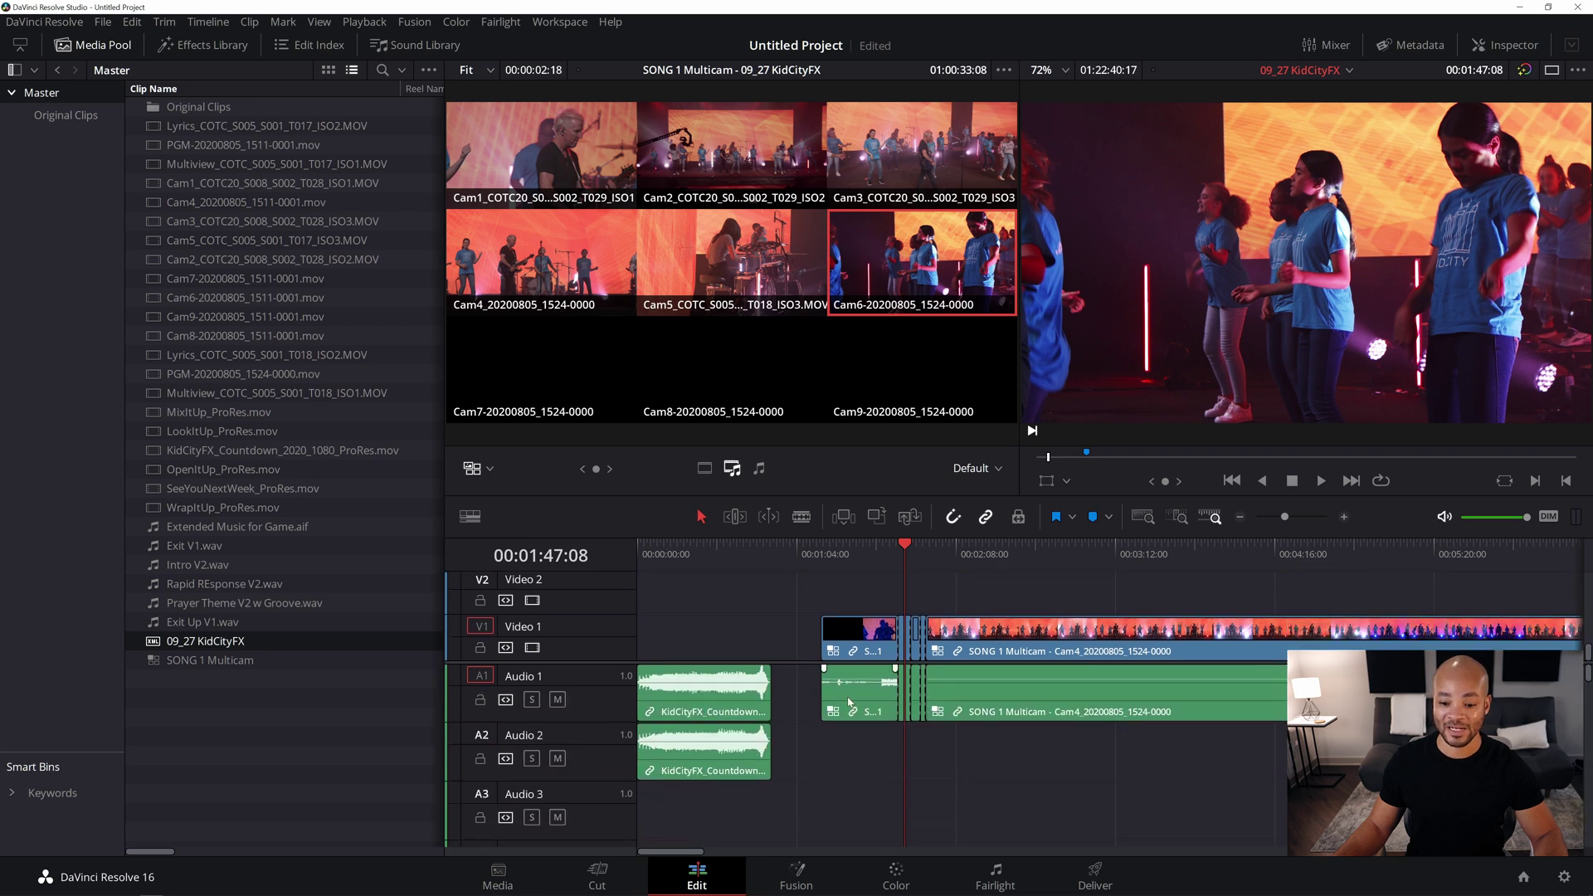
click(820, 551)
drag(842, 757, 1145, 705)
key(Delete)
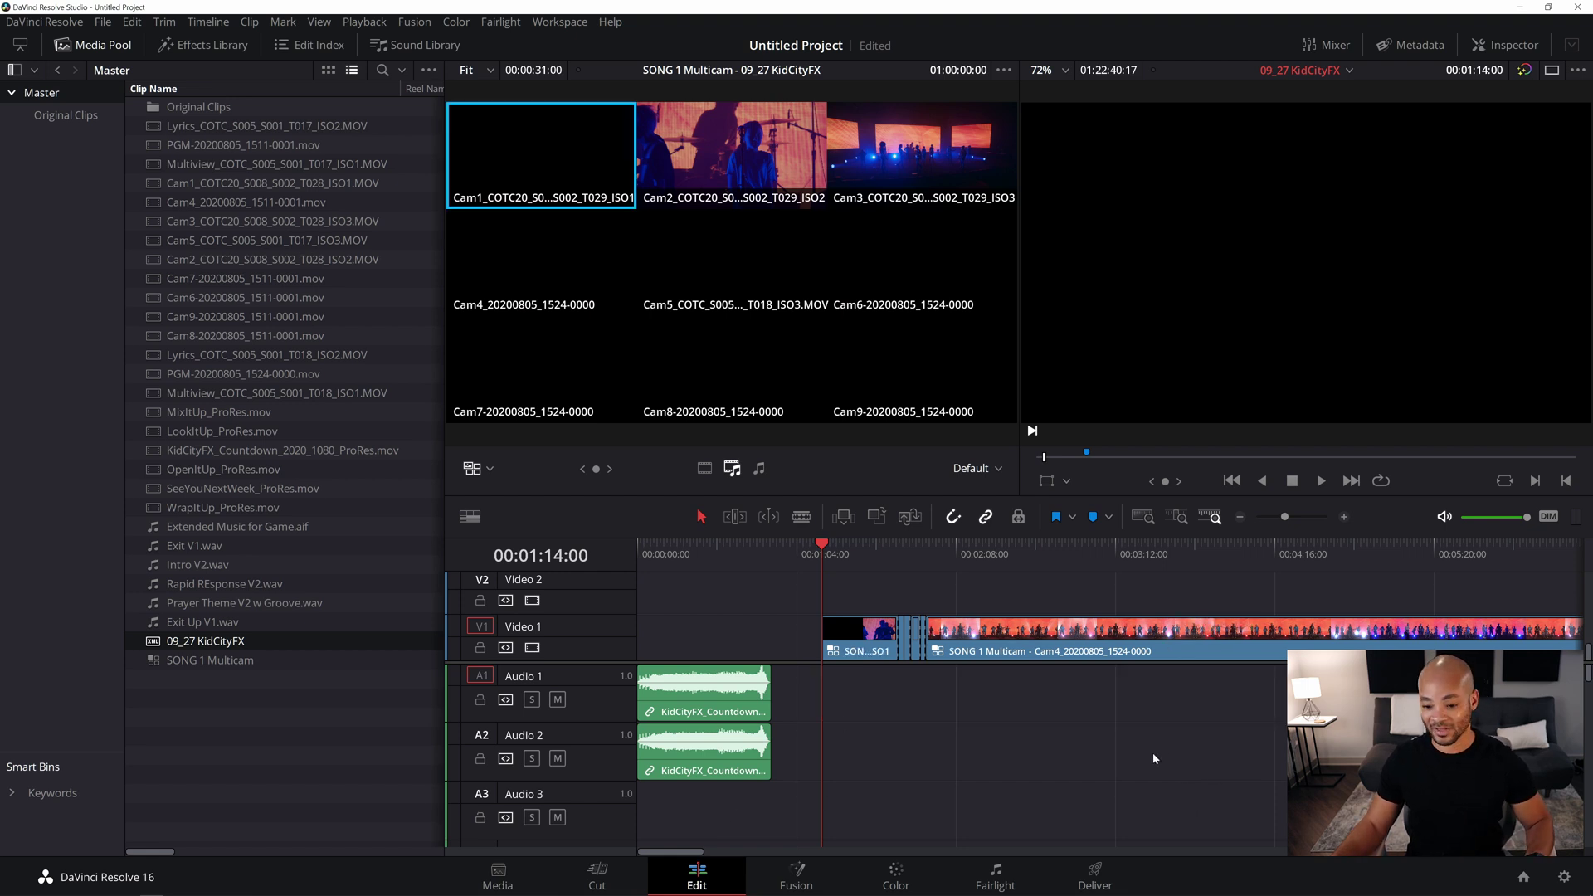
click(1245, 518)
click(1245, 518)
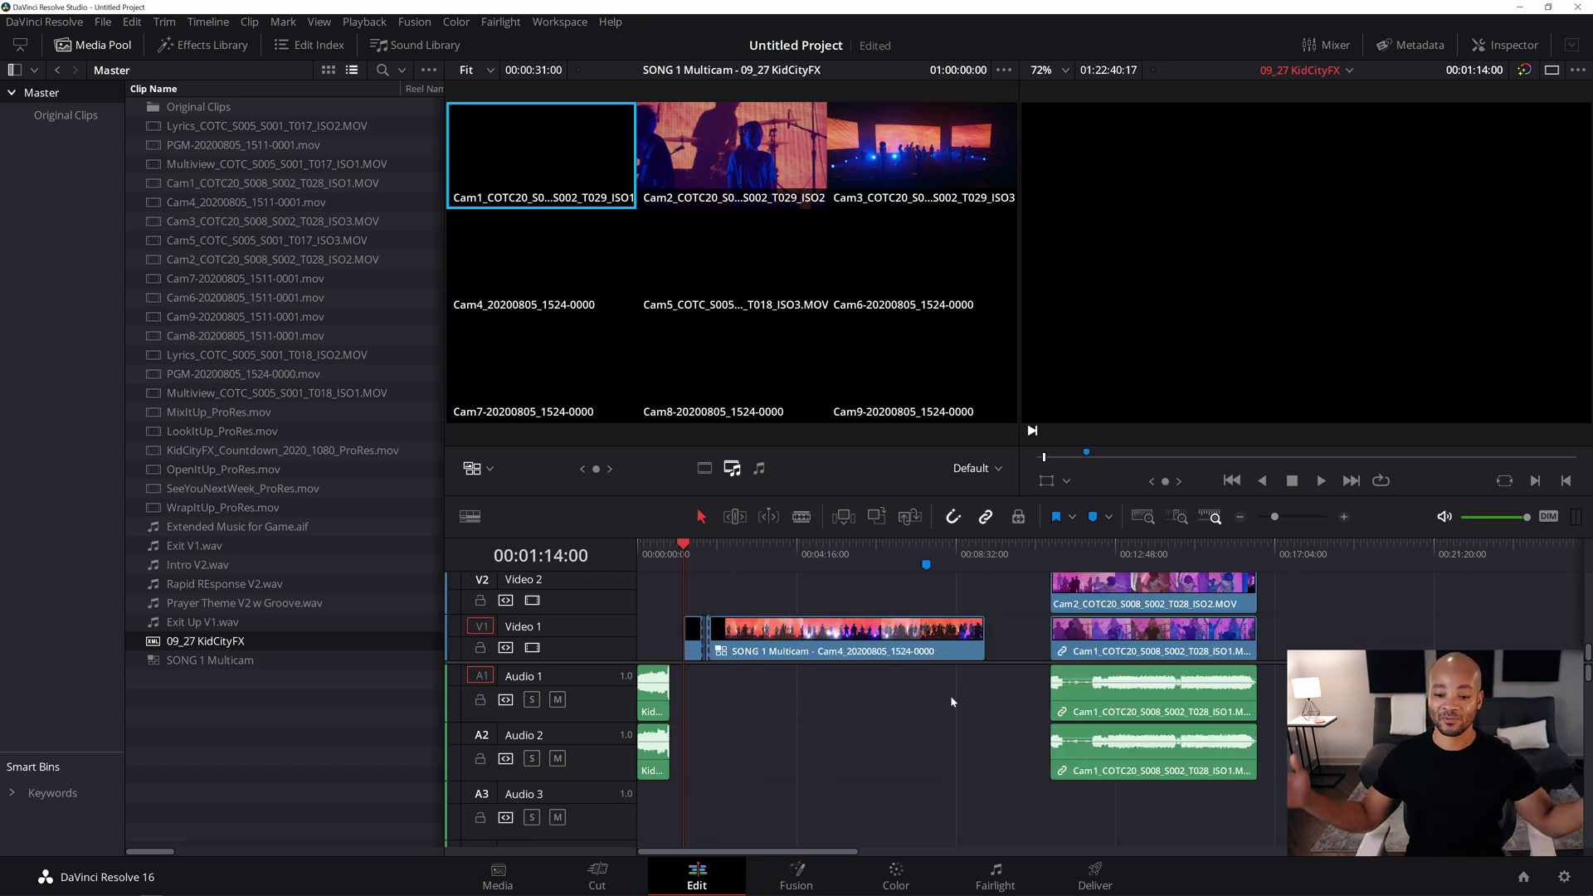